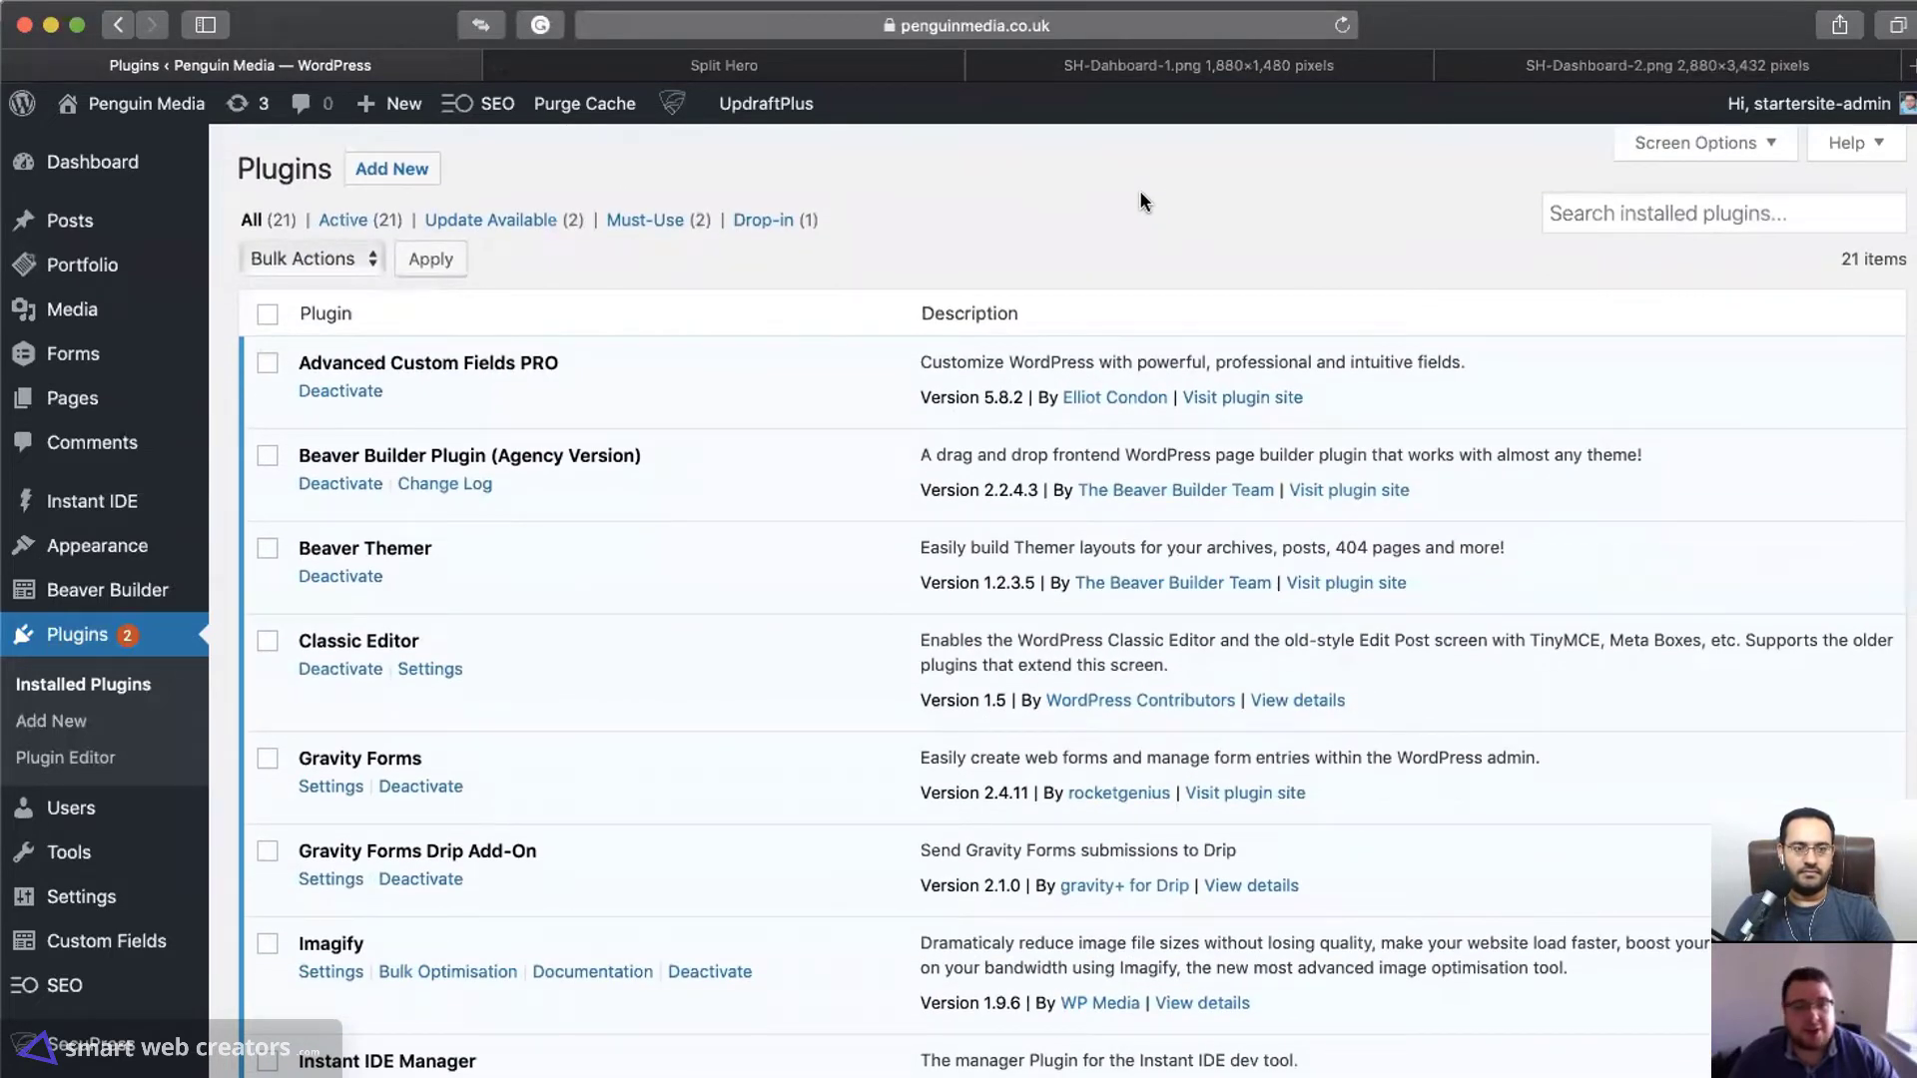
Check the installed plugins list for Split Hero and open the Split Hero settings page
{"action": "scroll", "coordinate": [1105, 189], "scroll_direction": "down", "scroll_amount": 8}
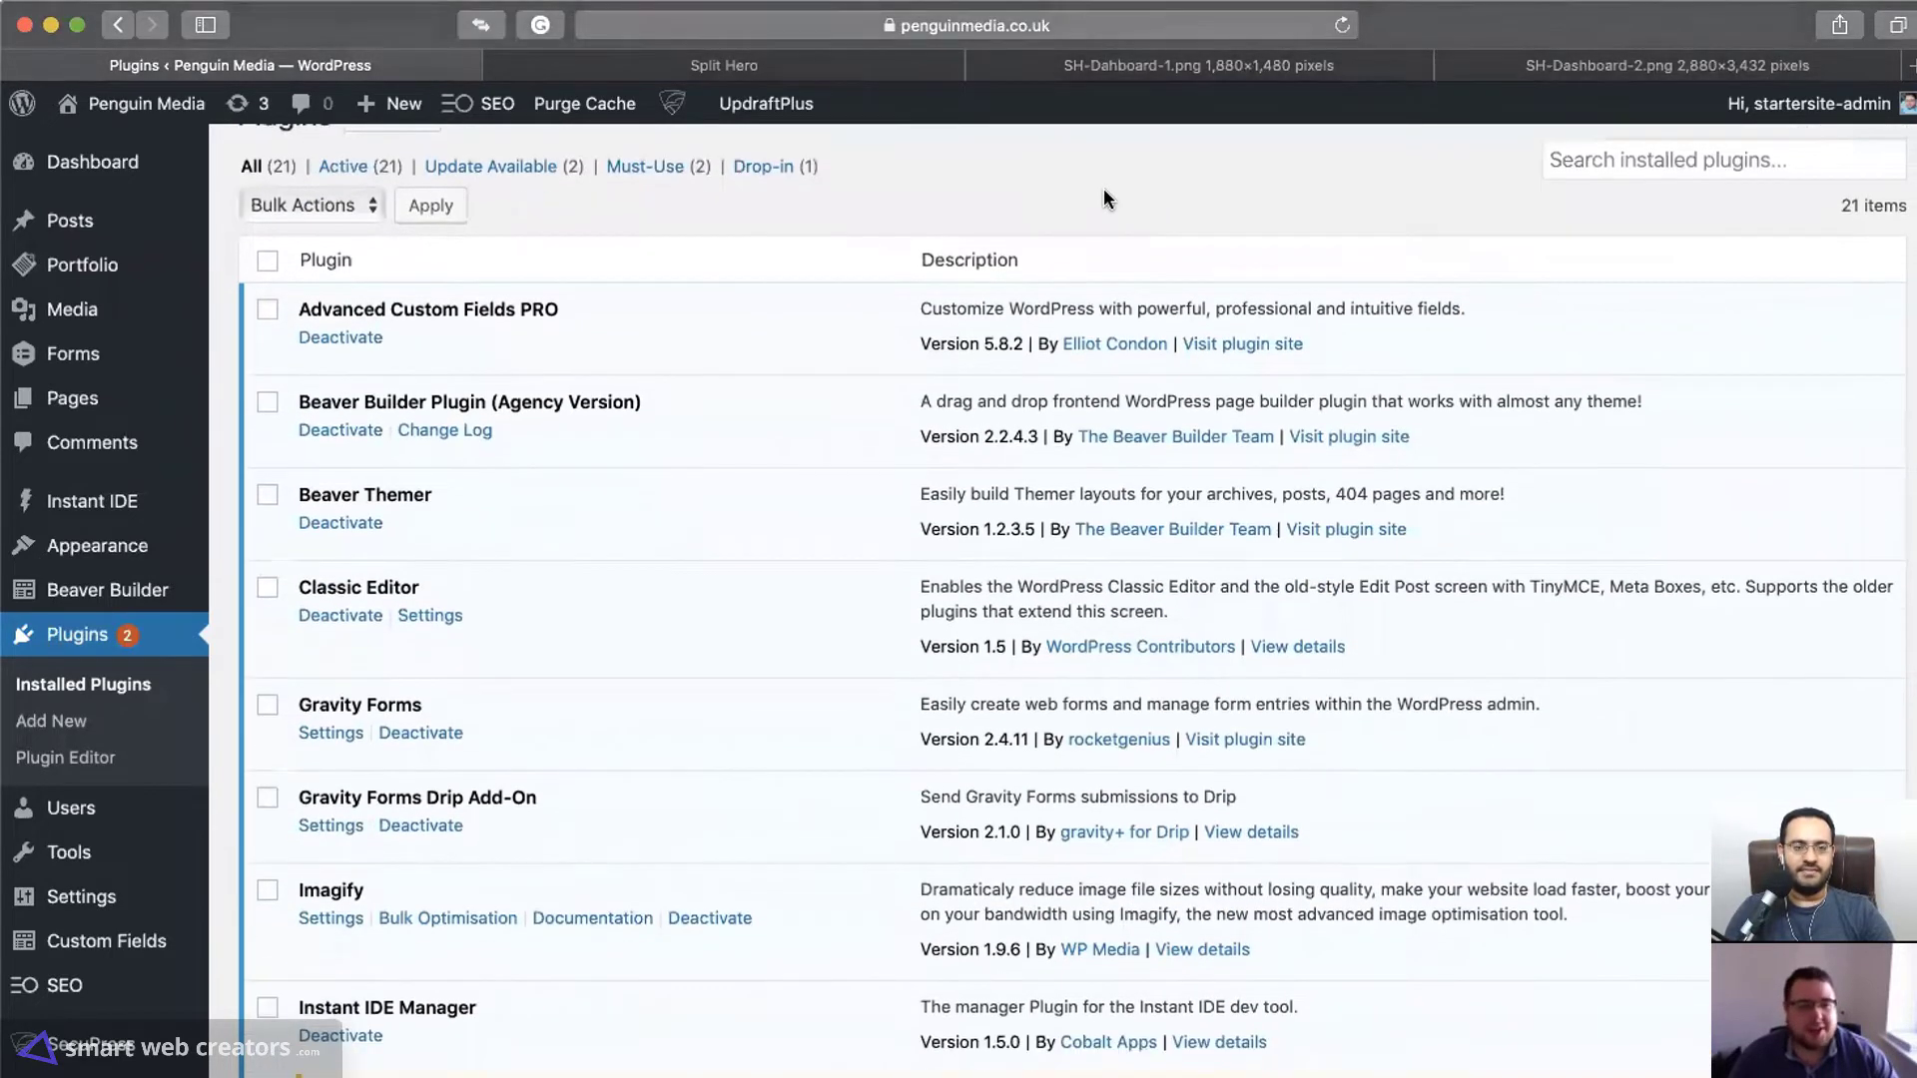
{"action": "scroll", "coordinate": [1280, 224], "scroll_direction": "down", "scroll_amount": 9}
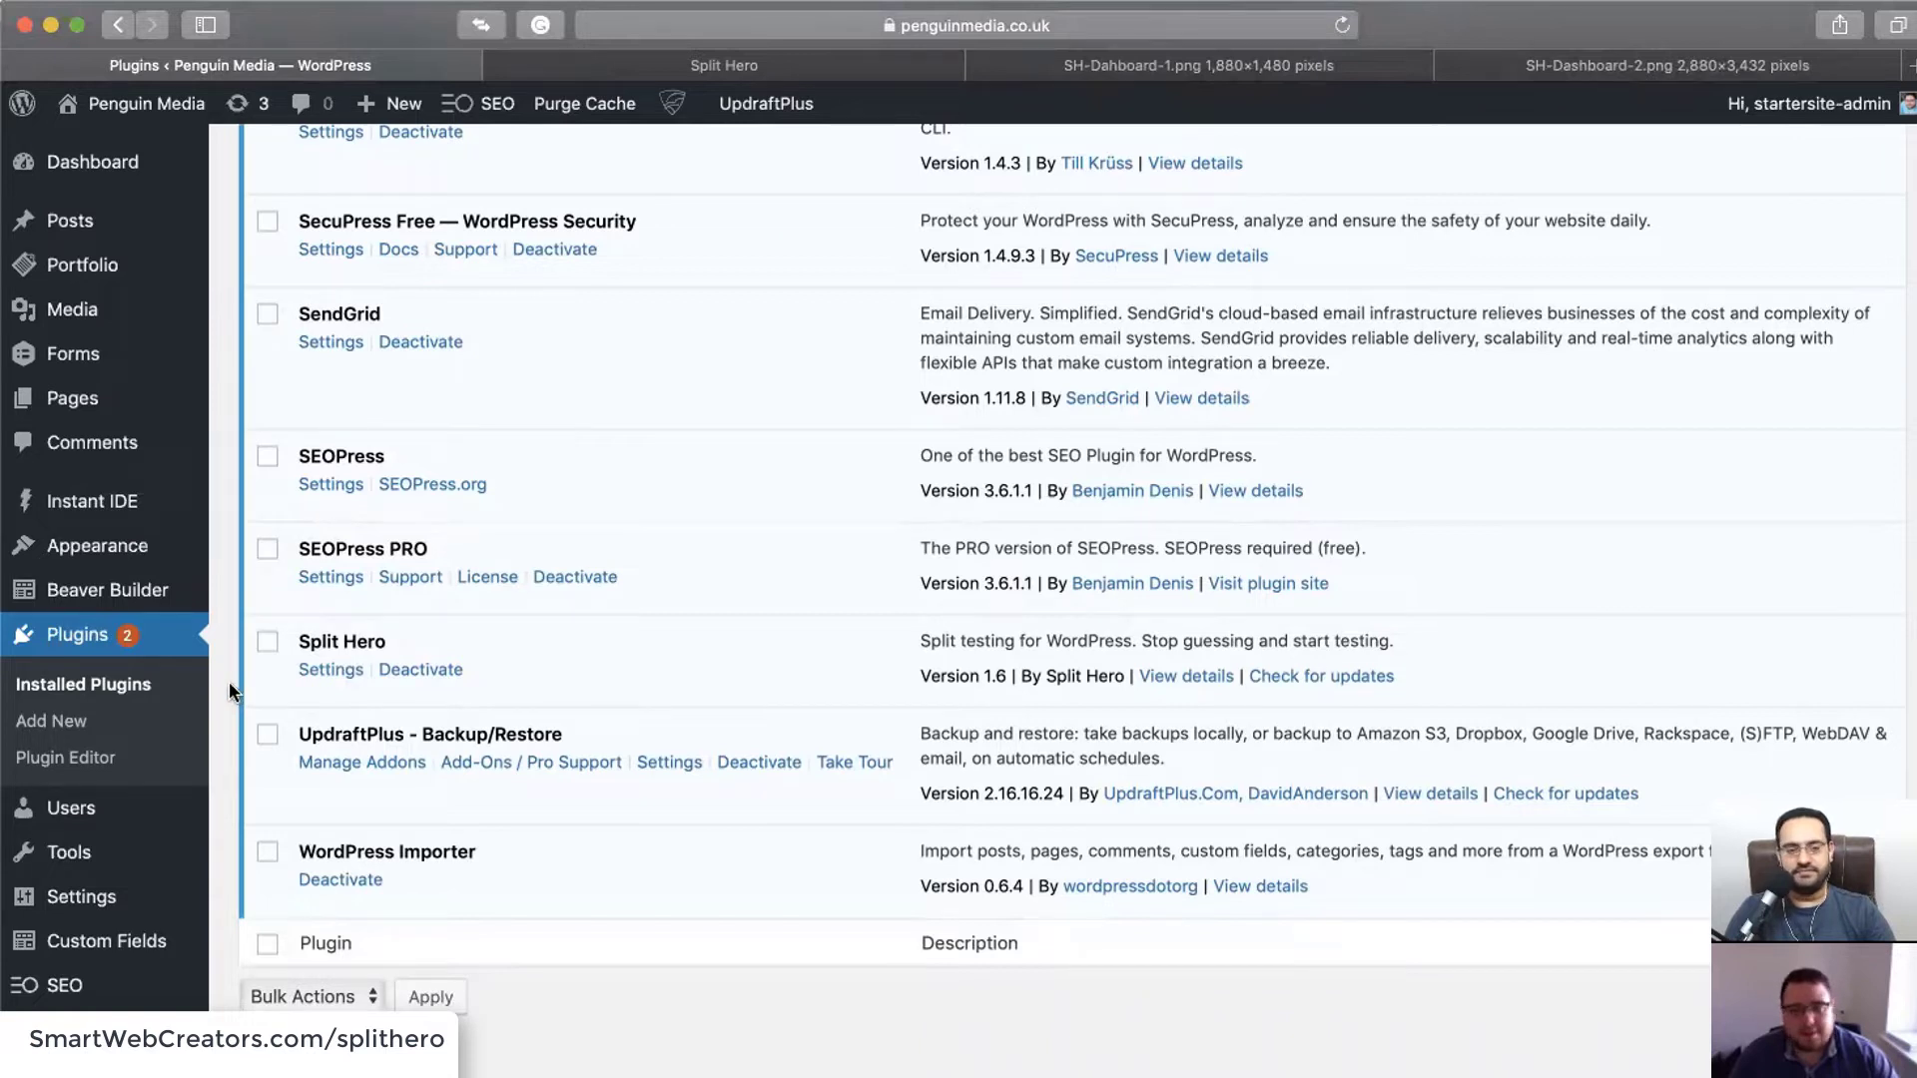
{"action": "mouse_move", "coordinate": [147, 907]}
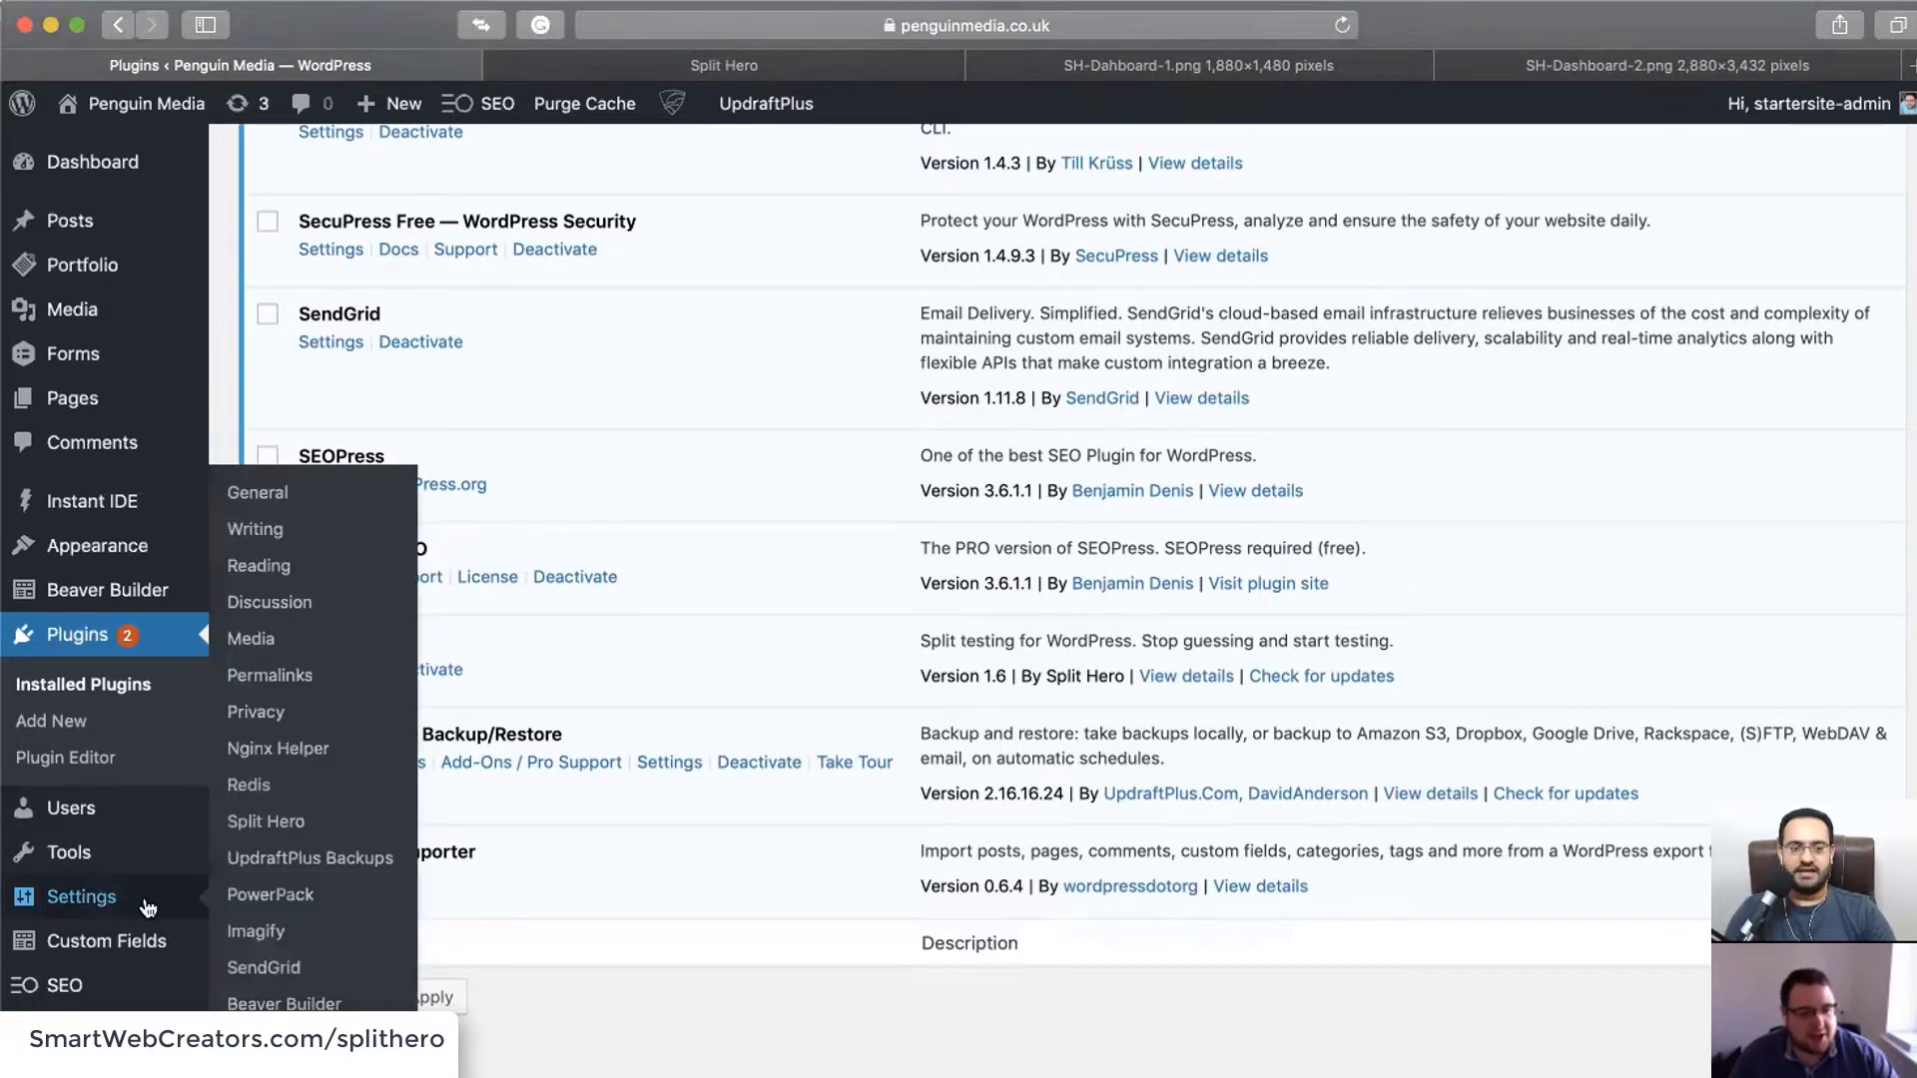
{"action": "left_click", "coordinate": [327, 673]}
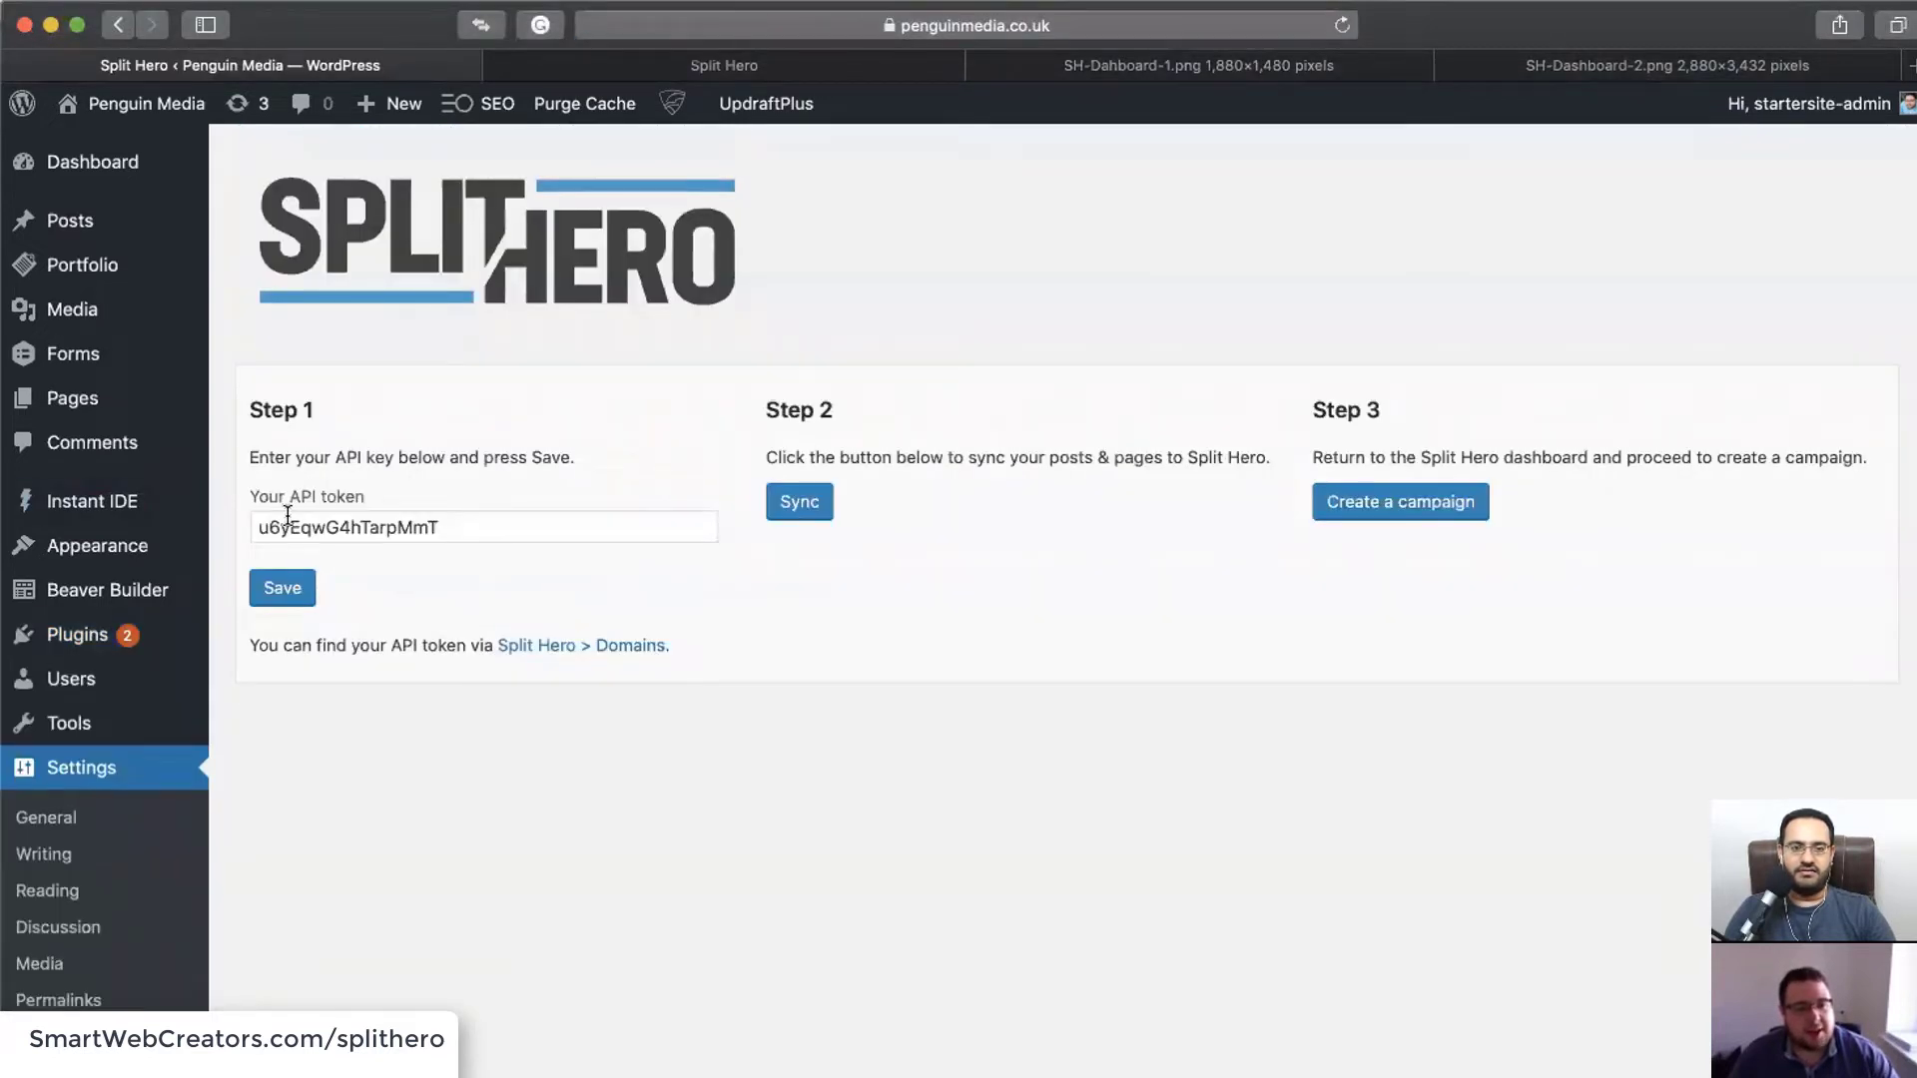
Check the saved API token and sync the site's pages and posts to Split Hero
{"action": "triple_click", "coordinate": [288, 515]}
{"action": "left_click", "coordinate": [897, 721]}
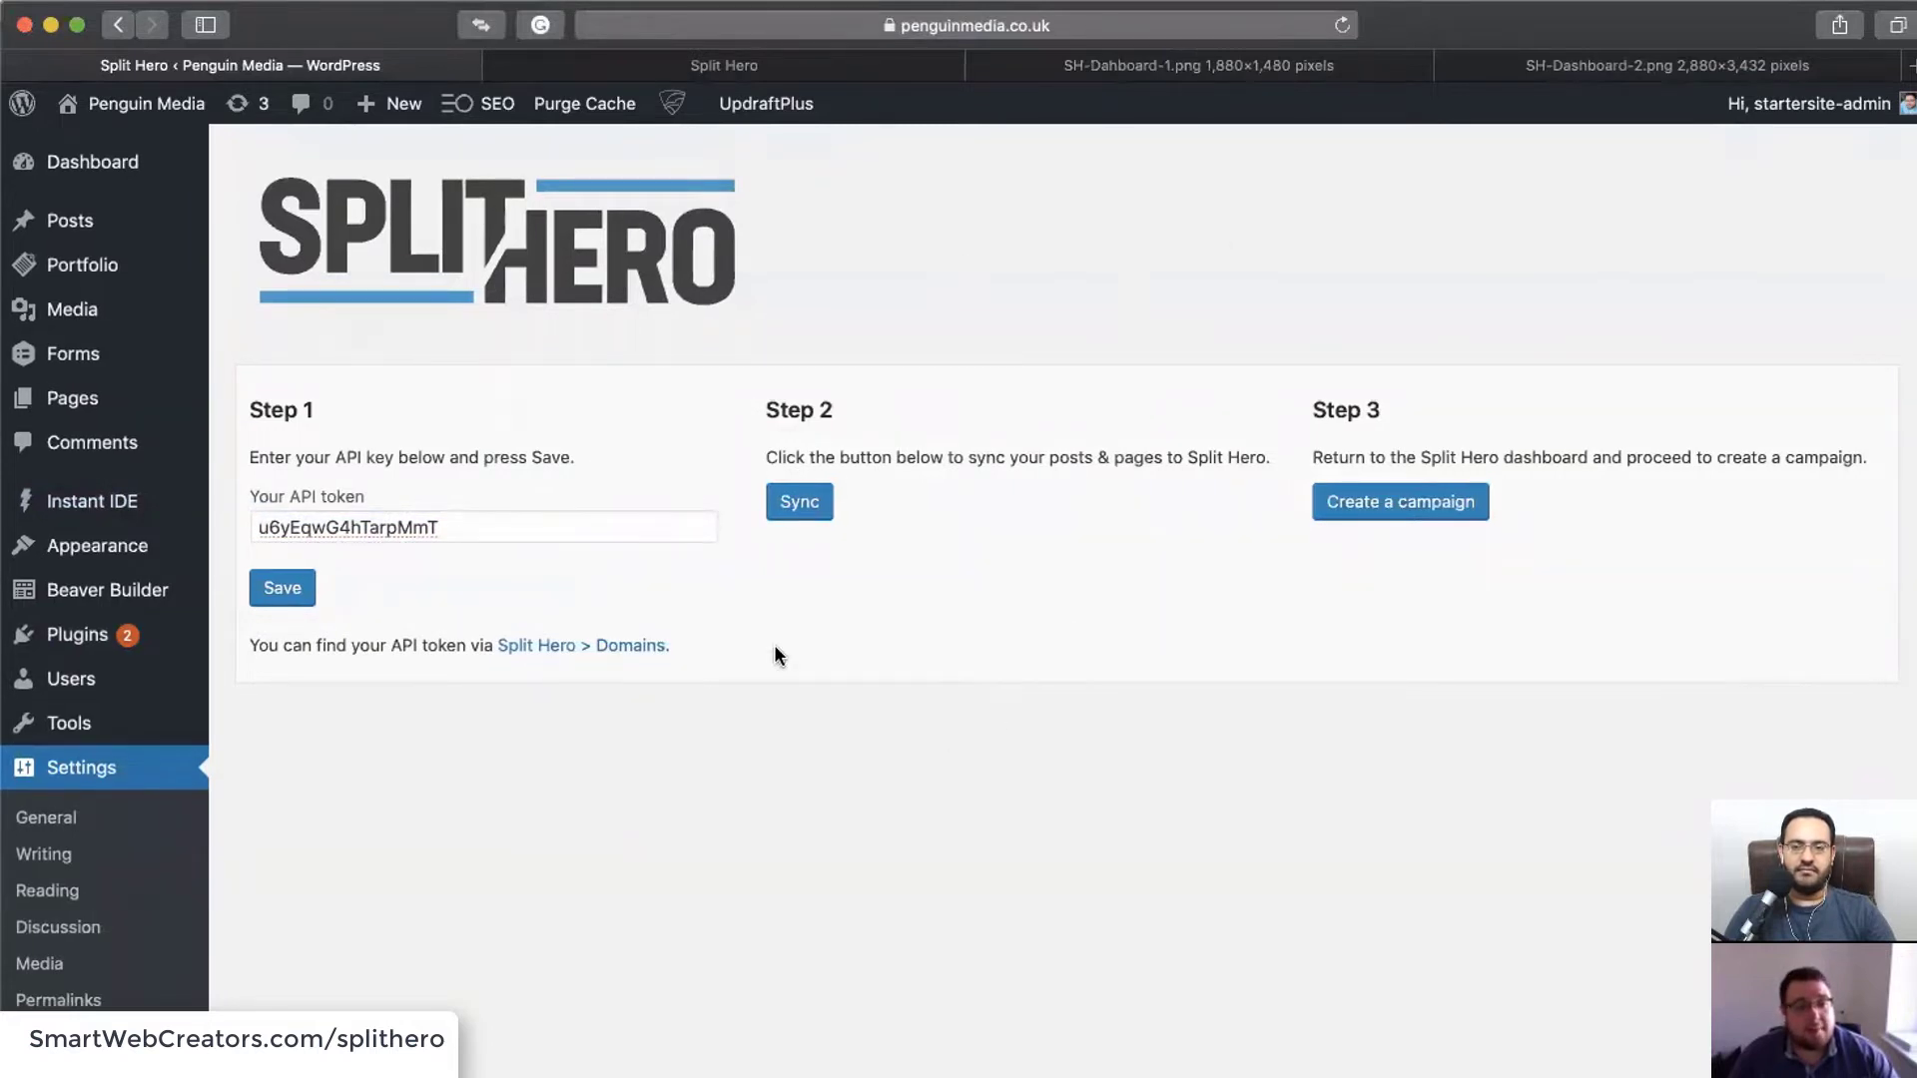
{"action": "left_click", "coordinate": [804, 505]}
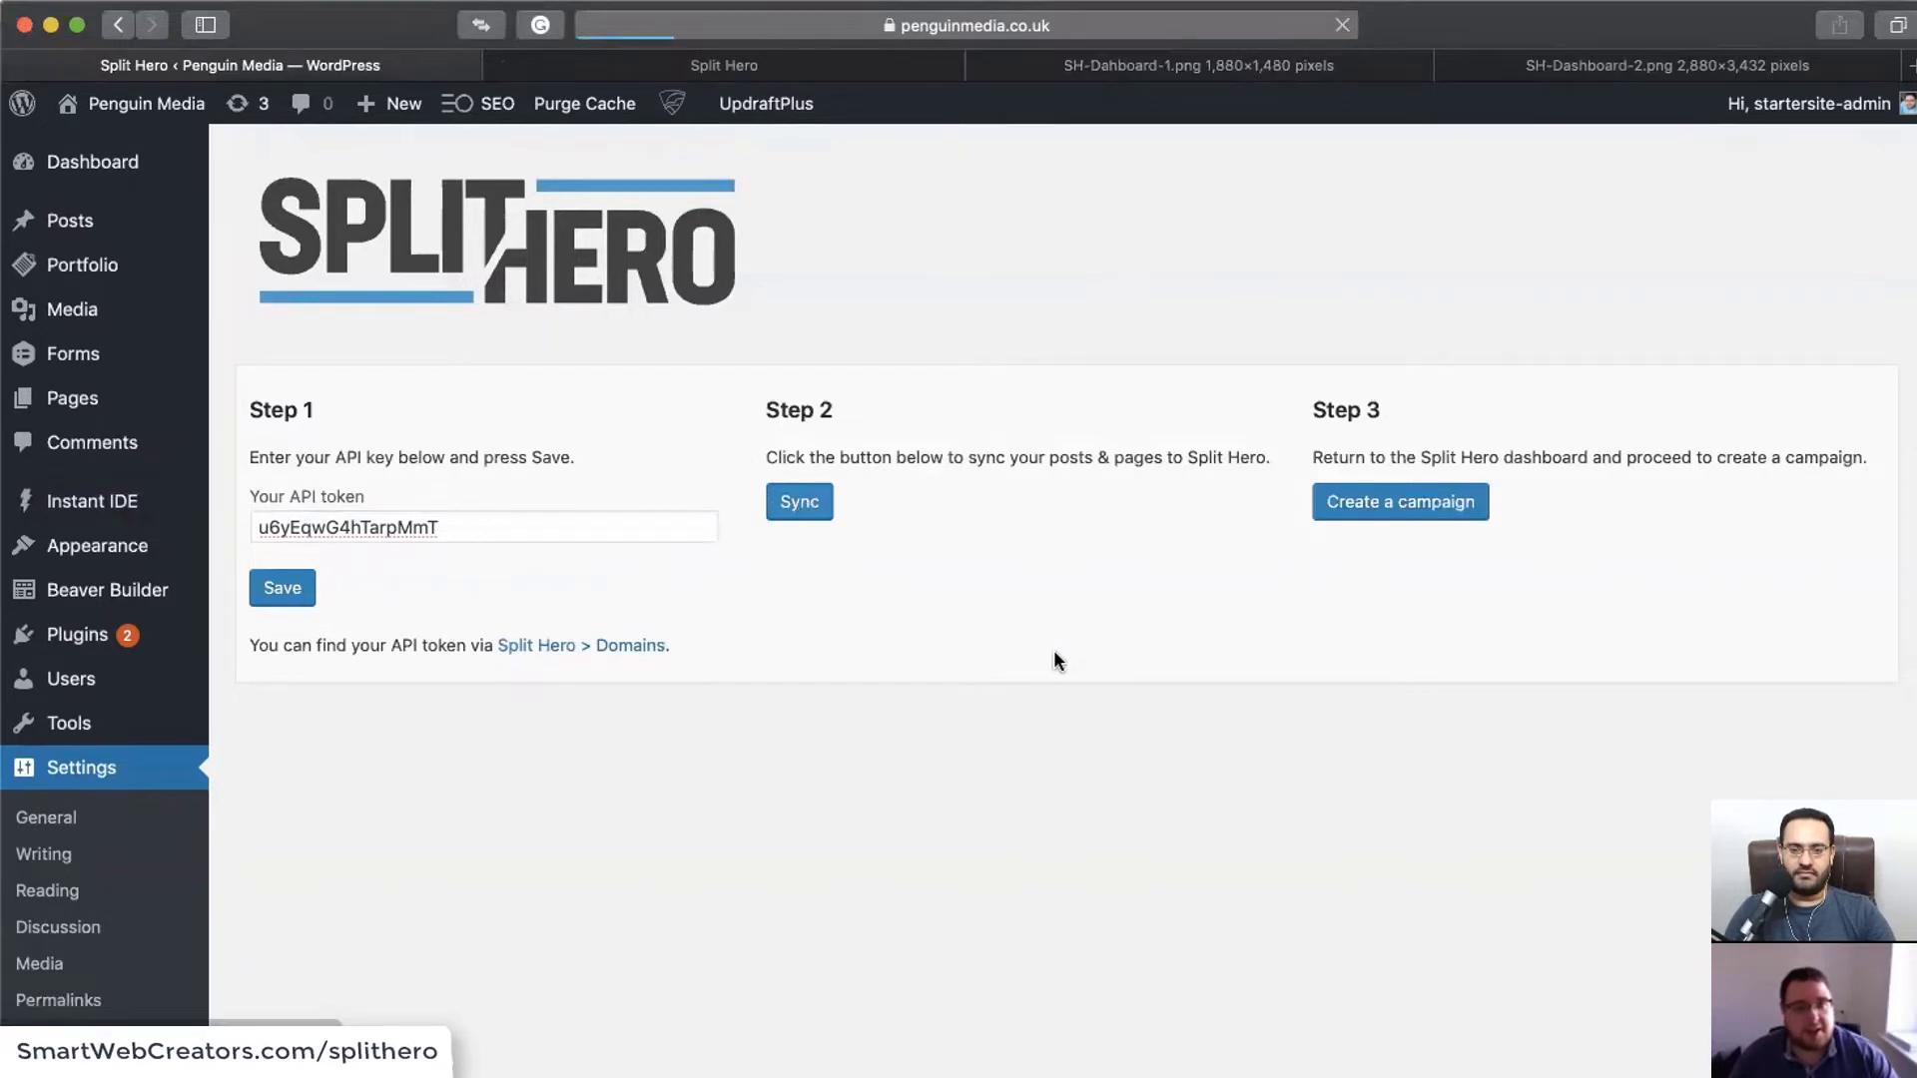
{"action": "left_click_drag", "start_coordinate": [259, 717], "coordinate": [604, 717]}
{"action": "left_click", "coordinate": [839, 828]}
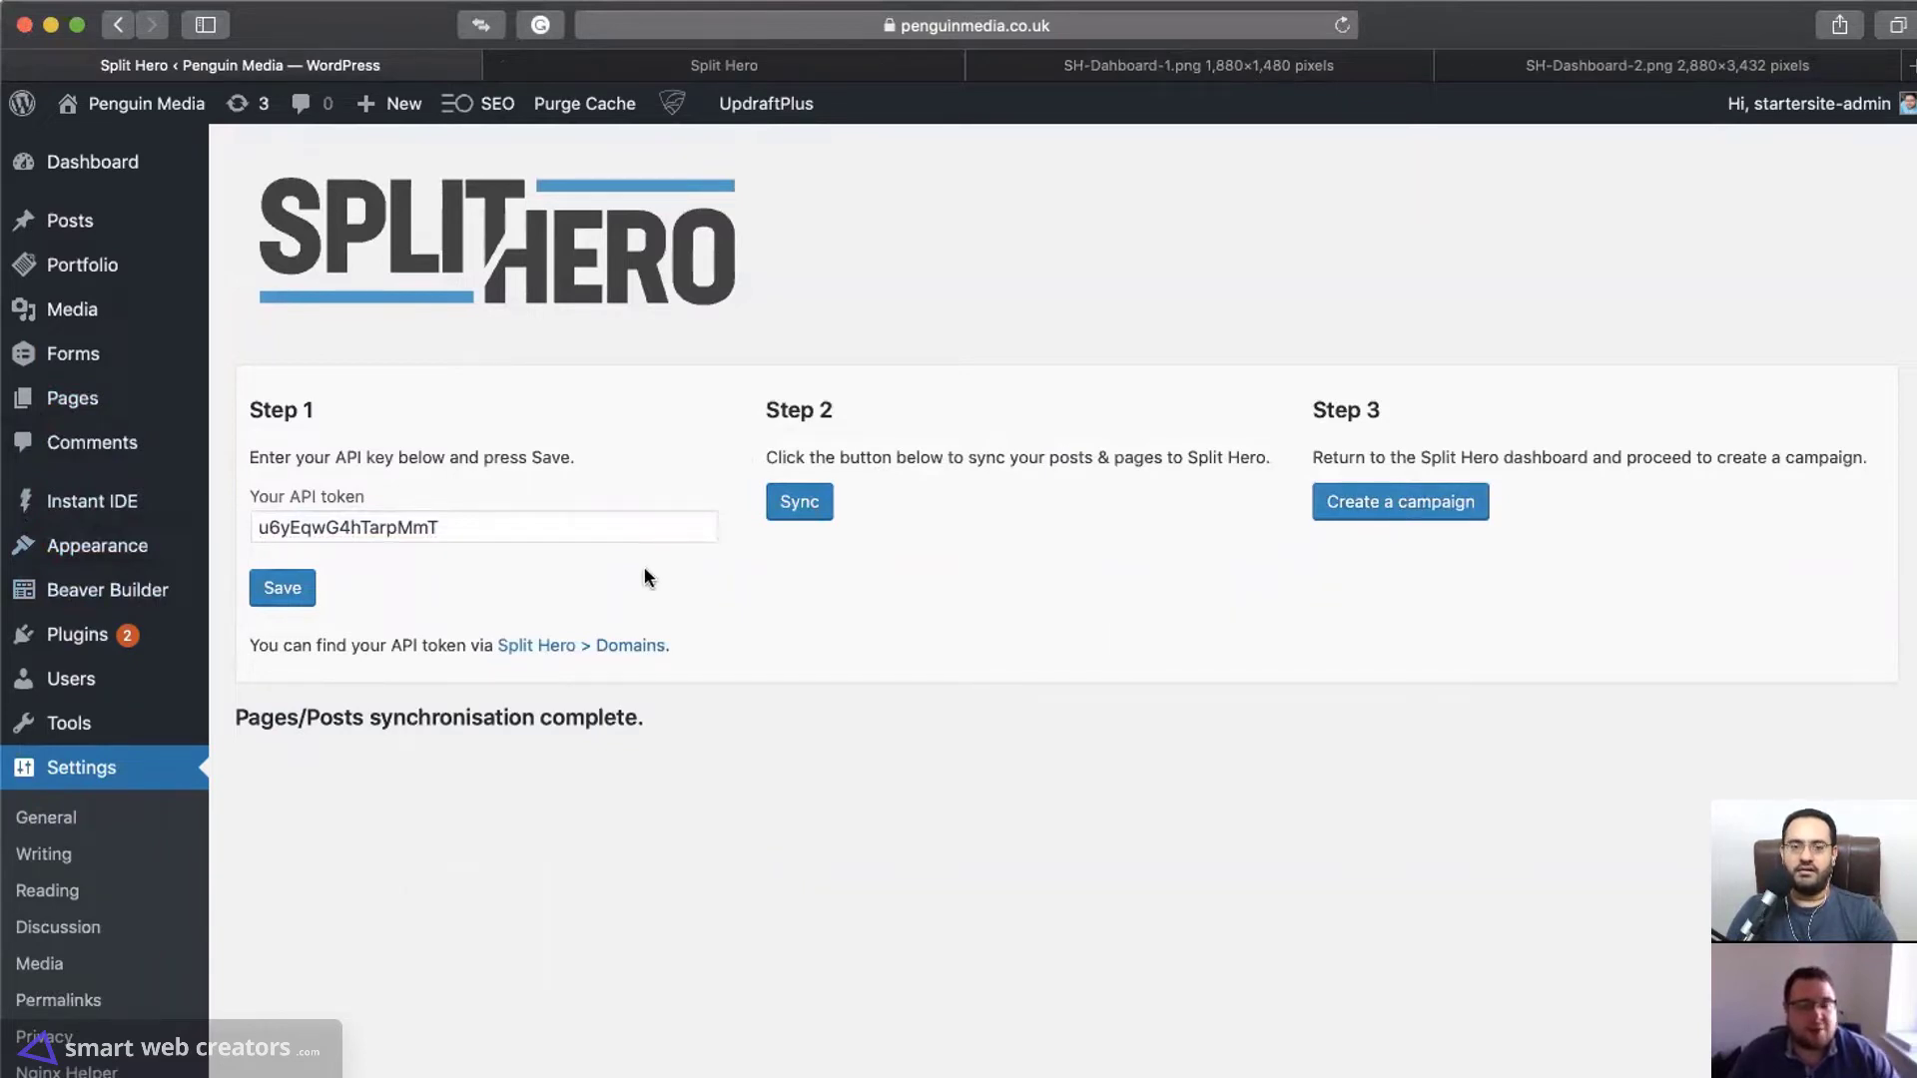
From the site's pages list, view the newer What We Do page in a separate tab and examine its closing call-to-action section
{"action": "left_click", "coordinate": [122, 403]}
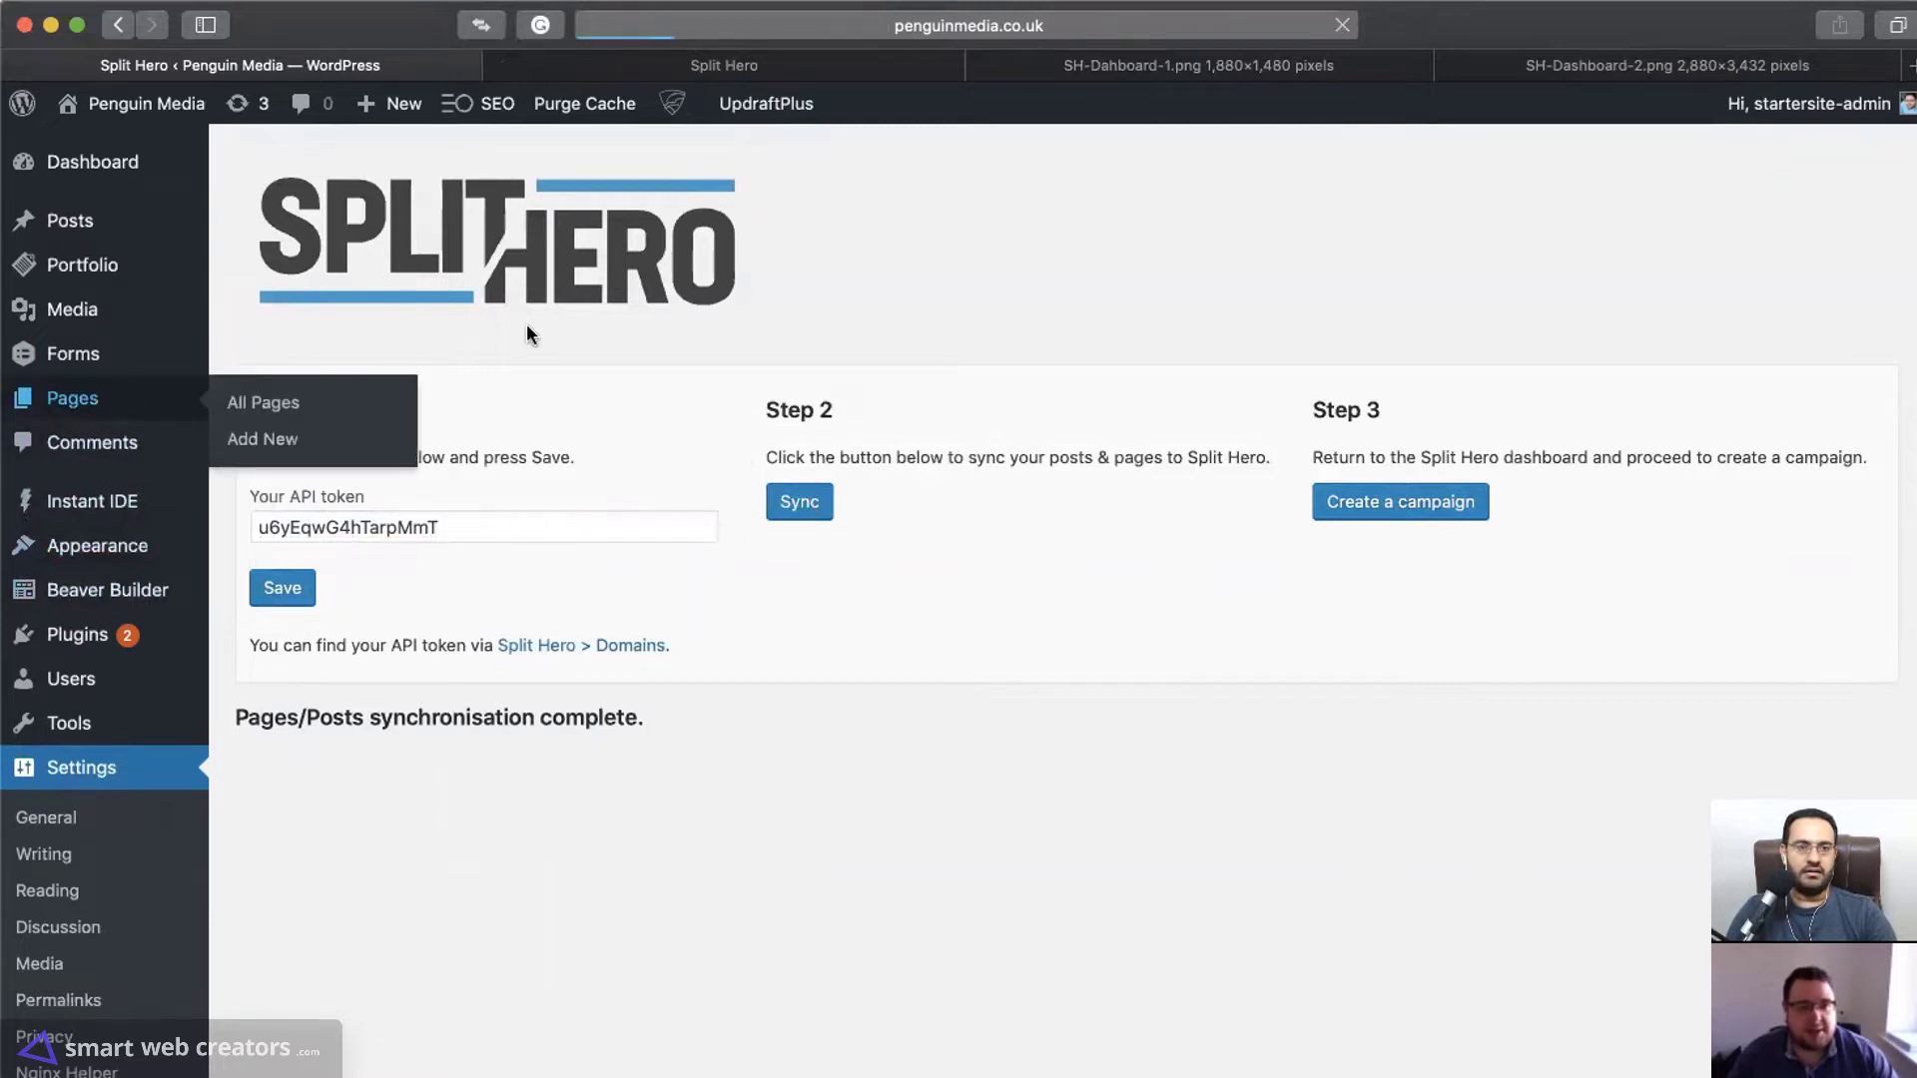
{"action": "scroll", "coordinate": [527, 336], "scroll_direction": "down", "scroll_amount": 5}
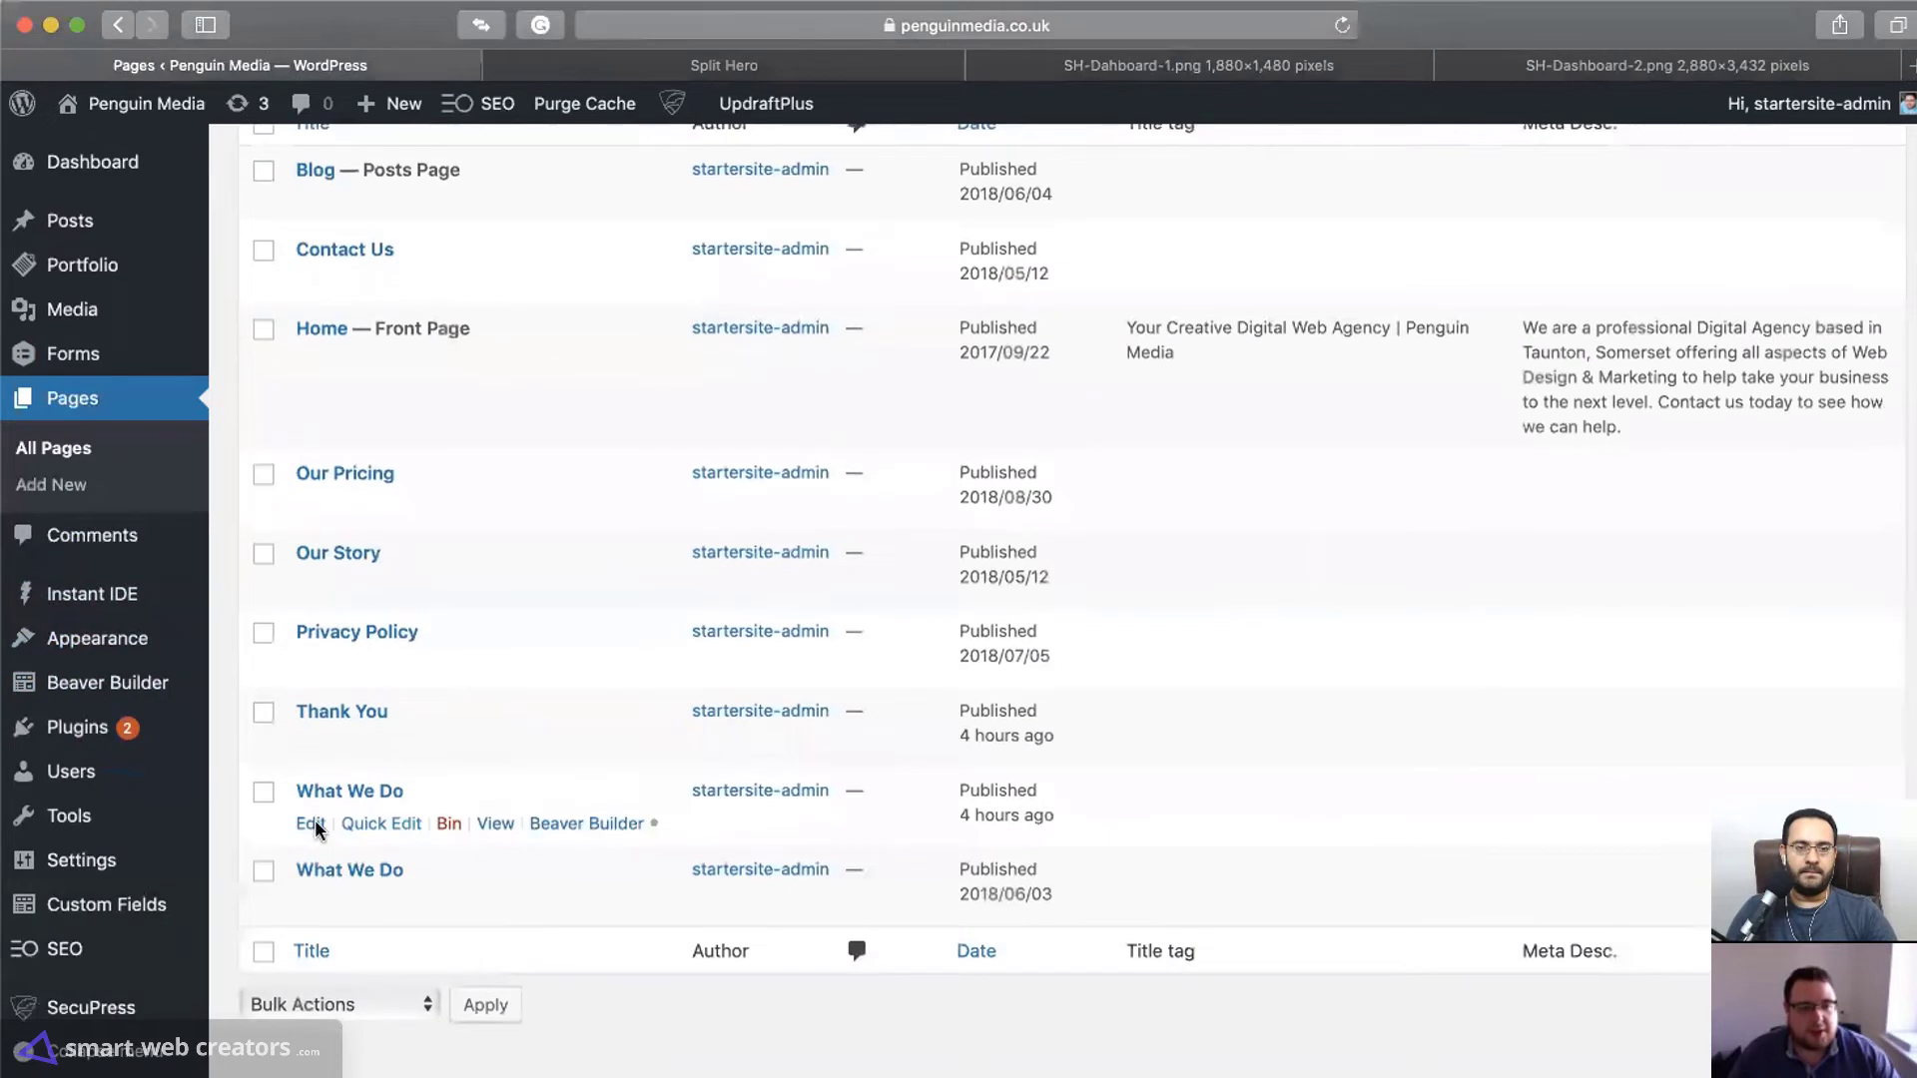
{"action": "right_click", "coordinate": [500, 825]}
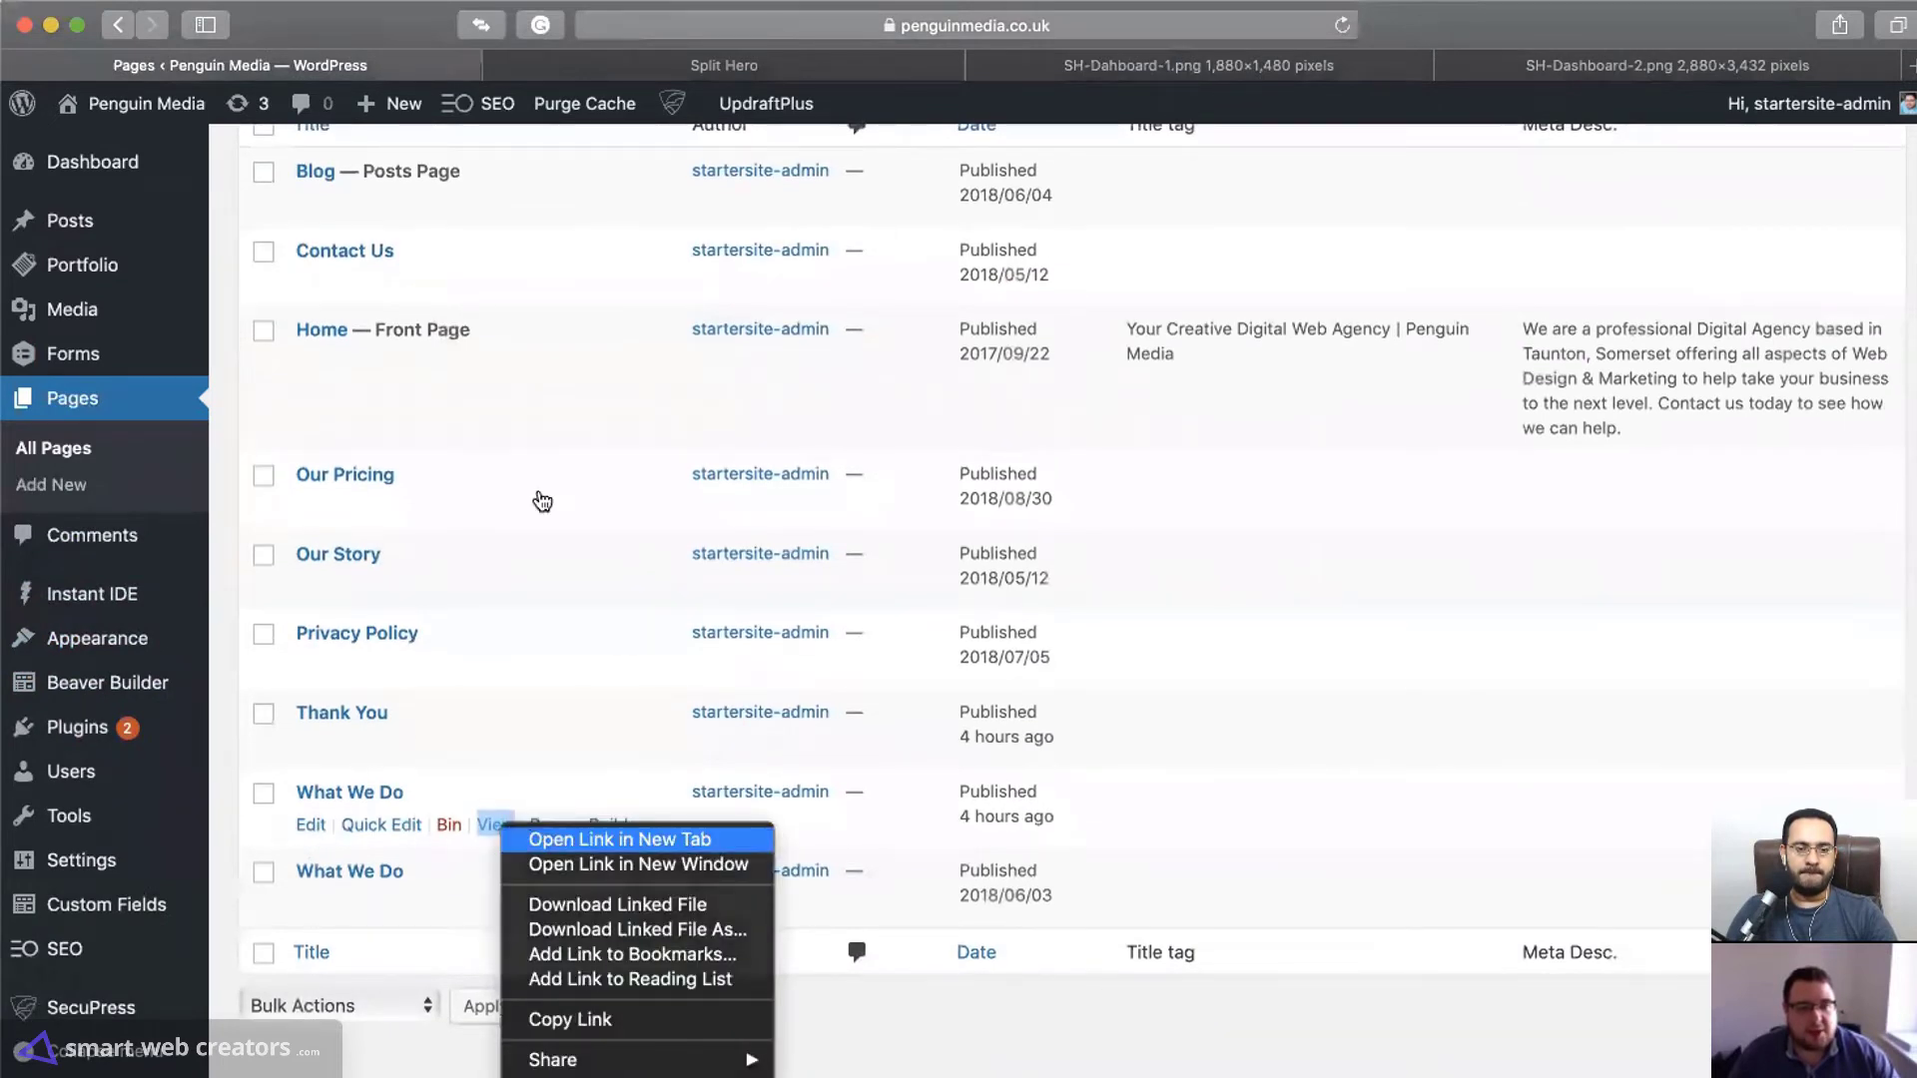
{"action": "left_click", "coordinate": [535, 841]}
{"action": "left_click", "coordinate": [619, 65]}
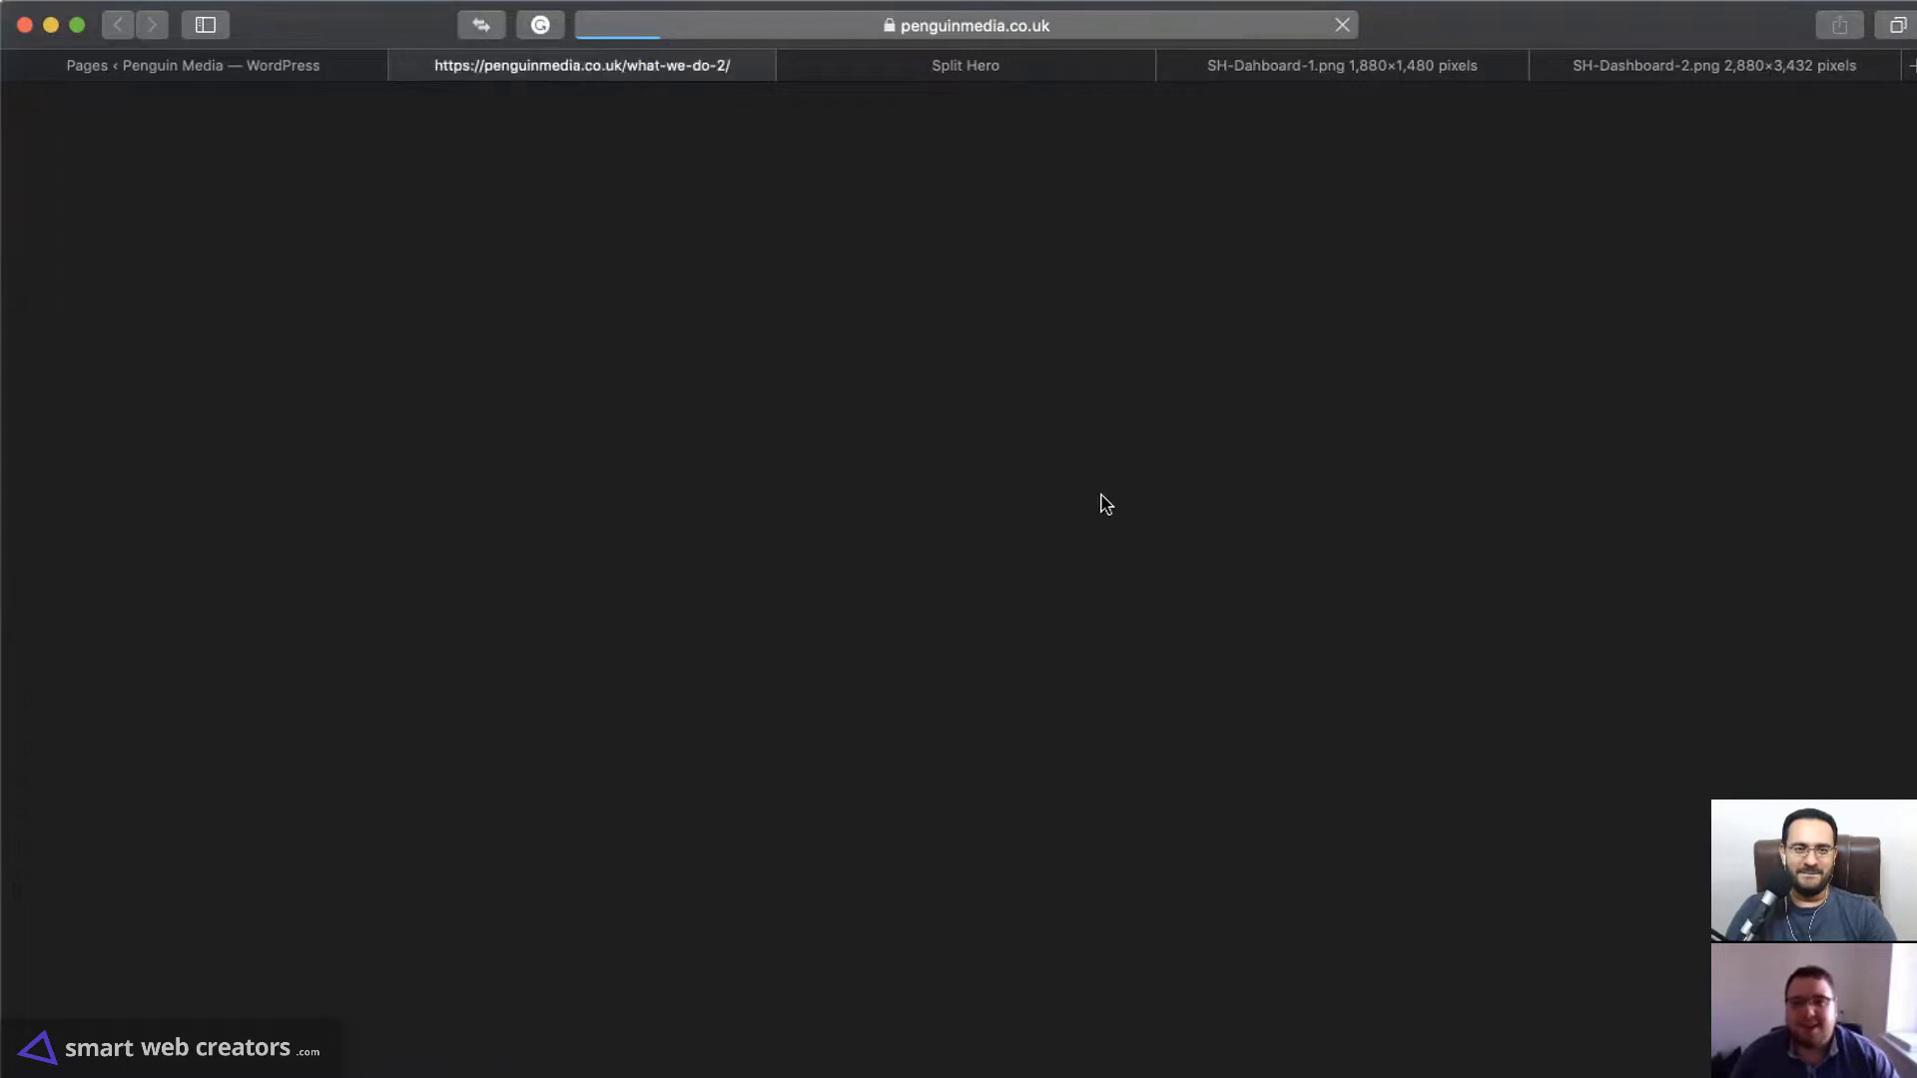
{"action": "scroll", "coordinate": [1036, 435], "scroll_direction": "down", "scroll_amount": 1}
{"action": "scroll", "coordinate": [1040, 444], "scroll_direction": "down", "scroll_amount": 15}
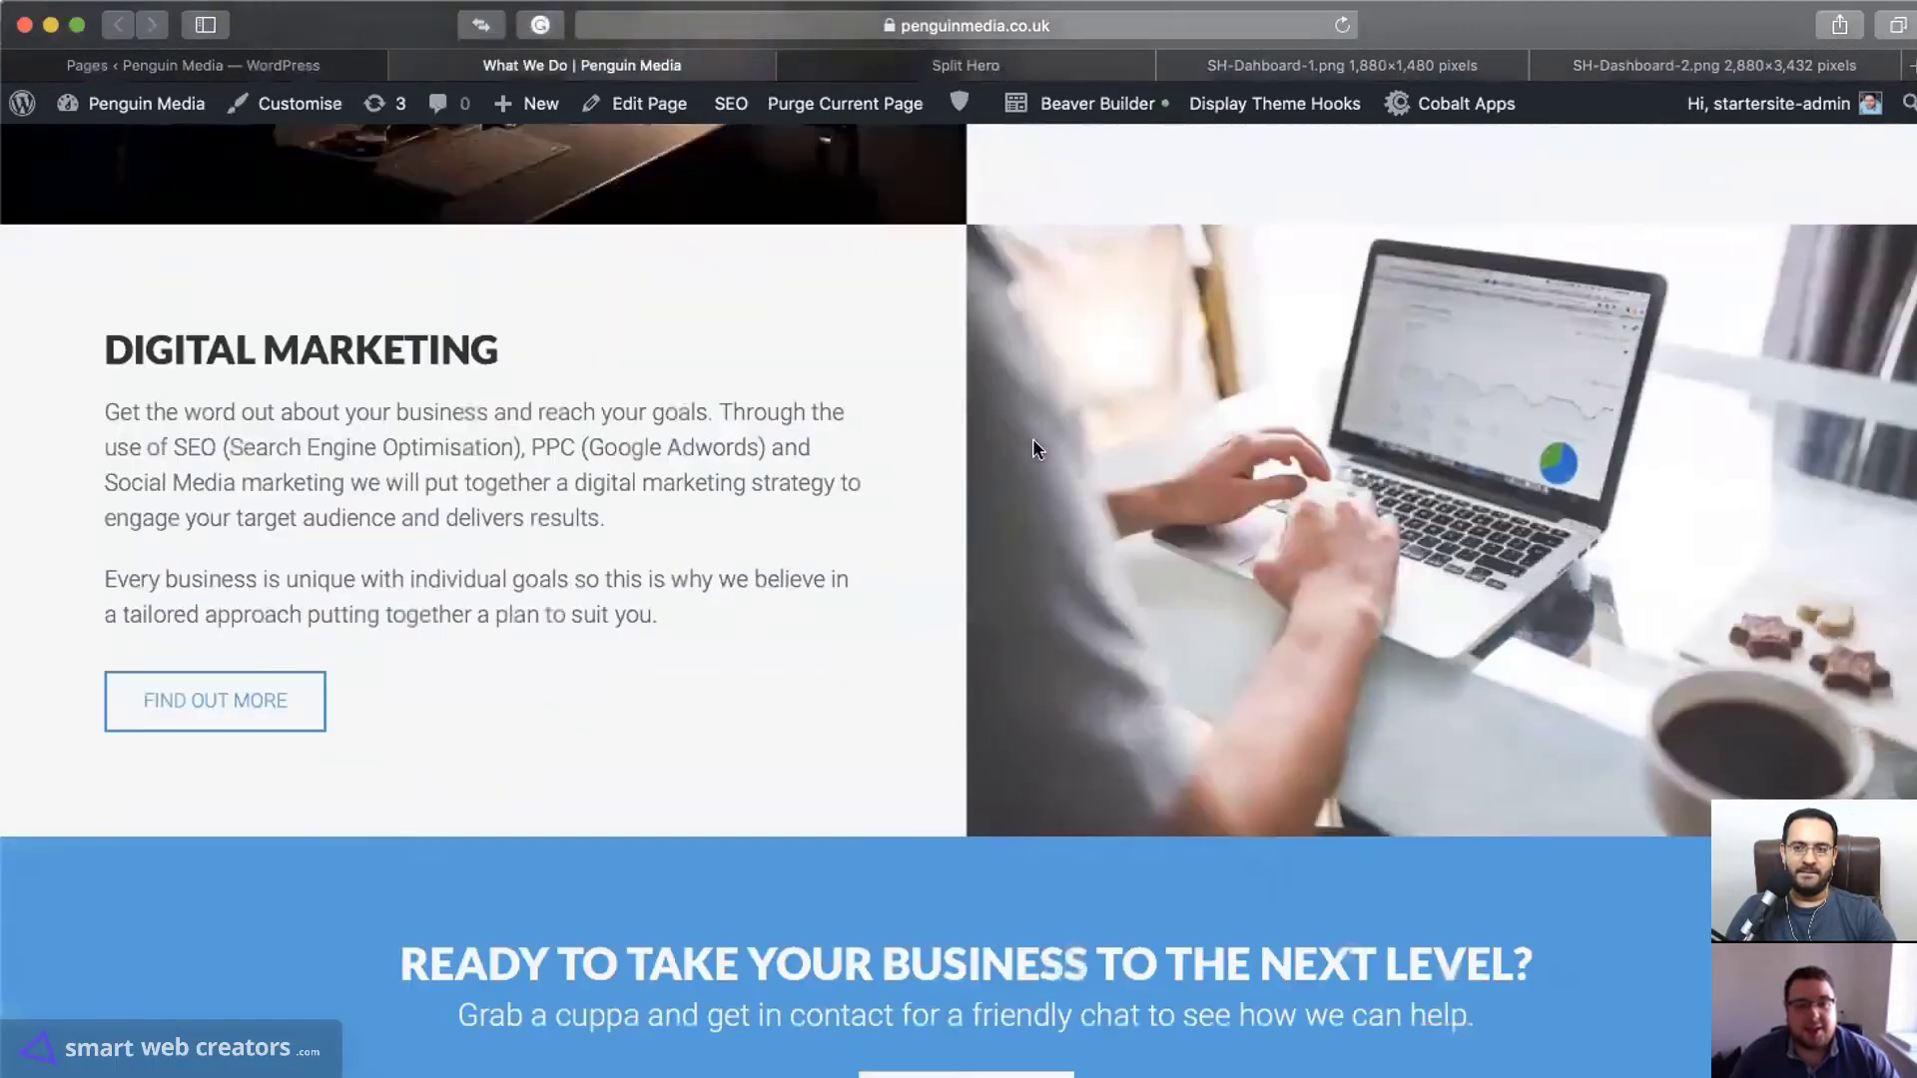
{"action": "scroll", "coordinate": [1032, 444], "scroll_direction": "down", "scroll_amount": 10}
{"action": "scroll", "coordinate": [912, 441], "scroll_direction": "up", "scroll_amount": 7}
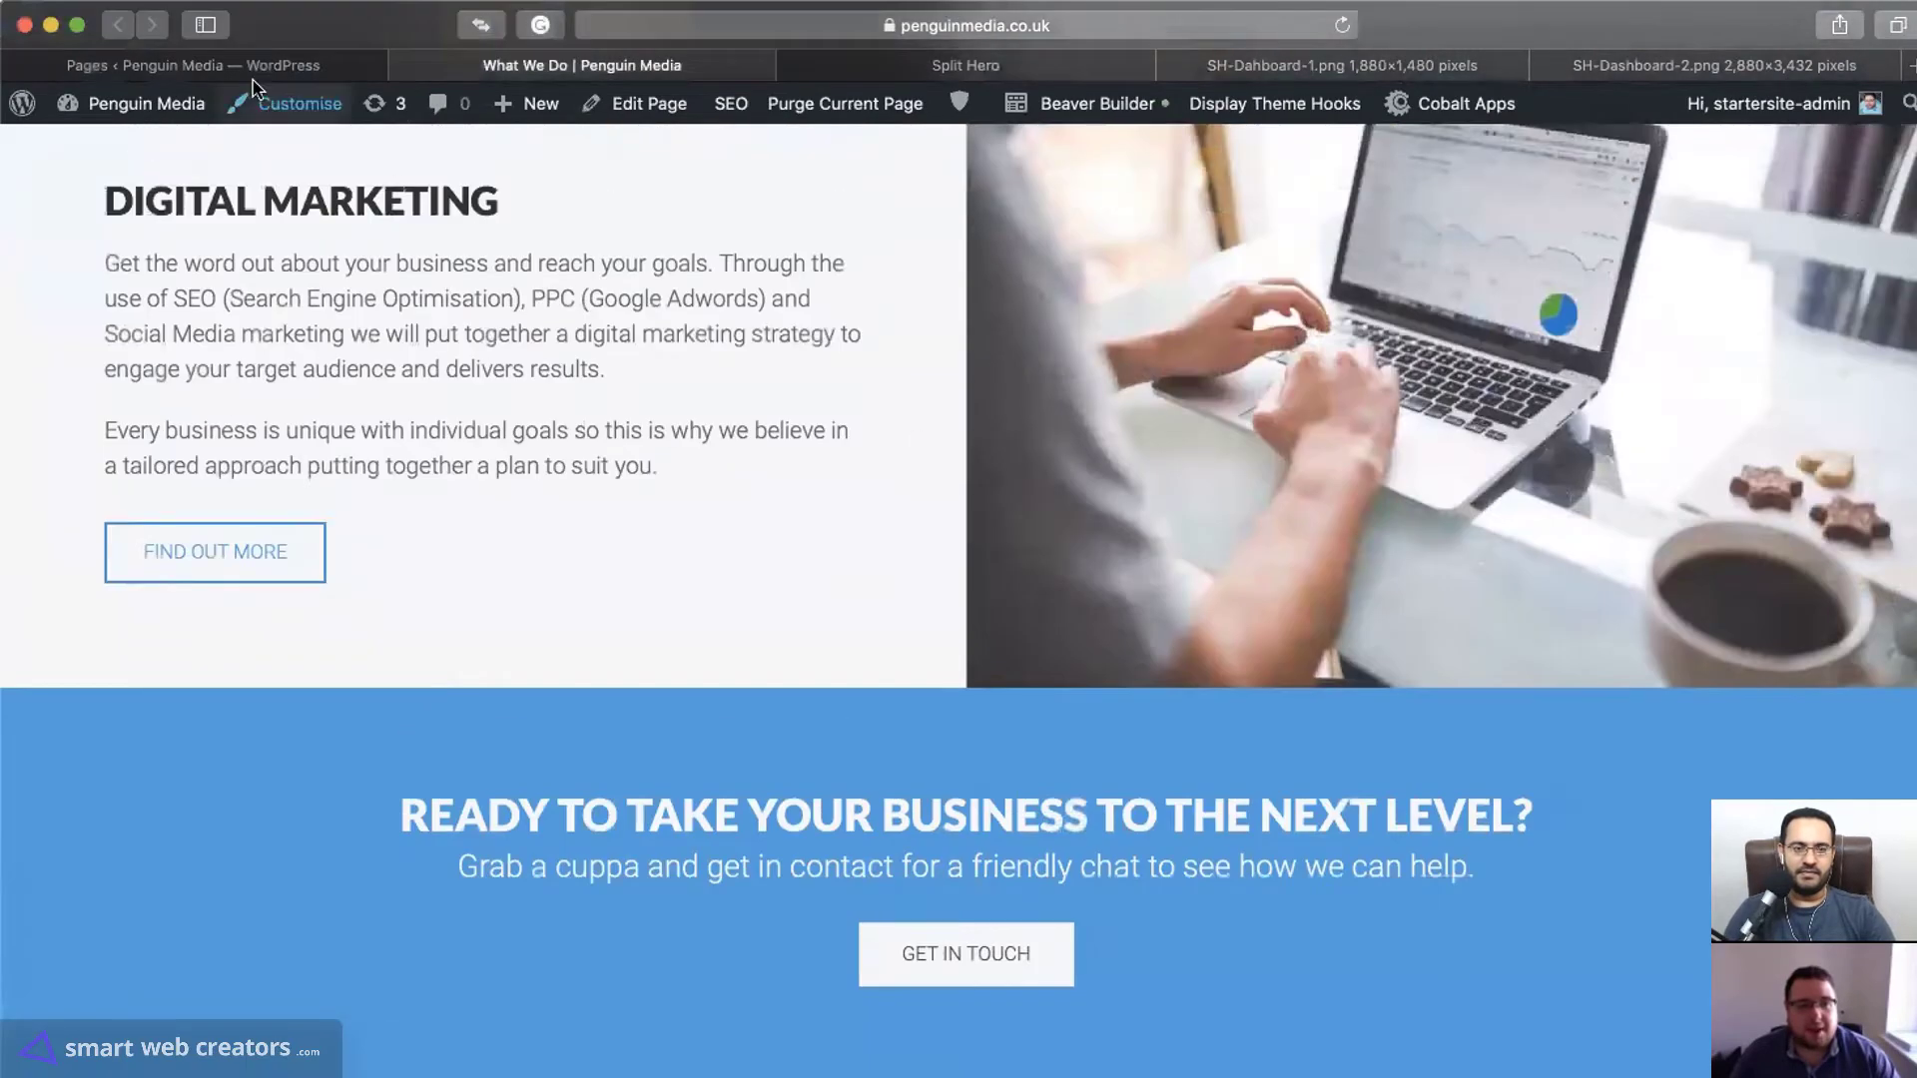
View the original What We Do page from 2018/06/03 in a separate tab and examine its closing call-to-action section
{"action": "left_click", "coordinate": [197, 66]}
{"action": "right_click", "coordinate": [497, 904]}
{"action": "left_click", "coordinate": [559, 910]}
{"action": "left_click", "coordinate": [773, 68]}
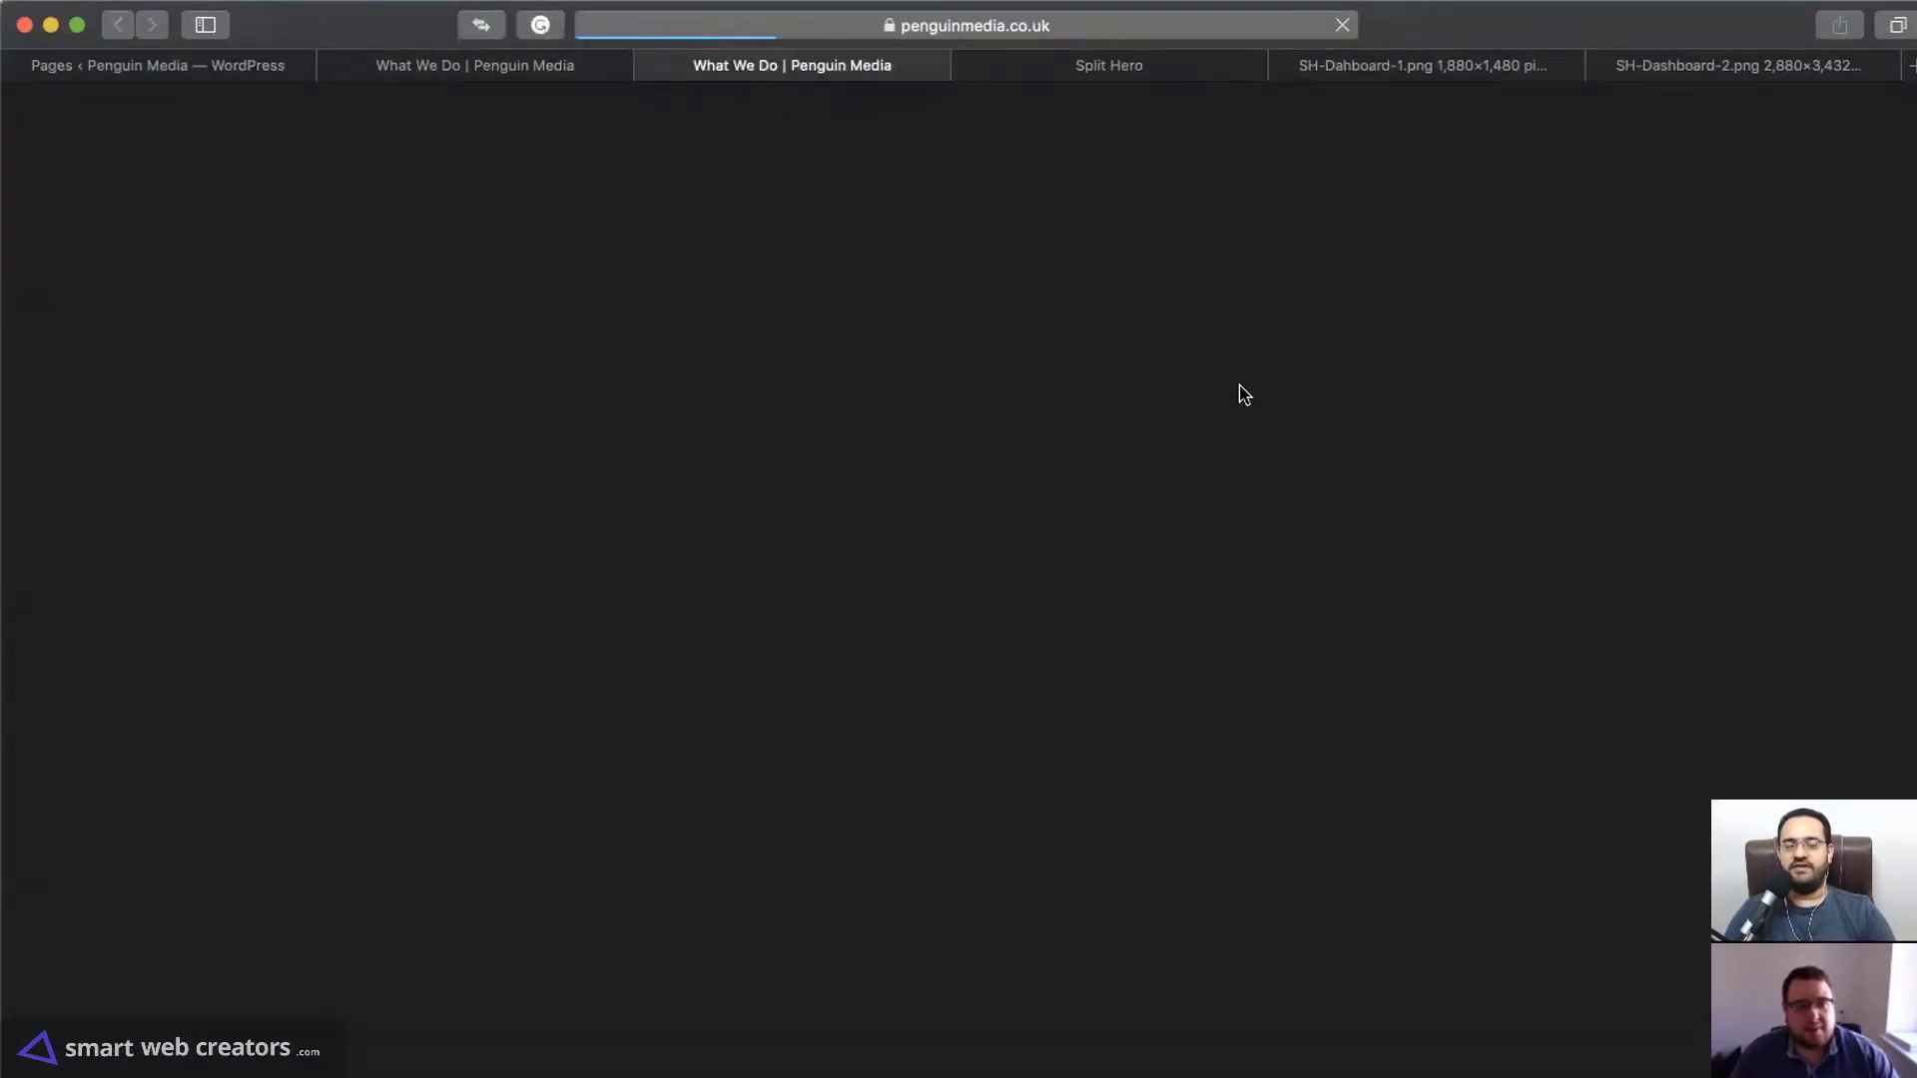
{"action": "scroll", "coordinate": [1241, 393], "scroll_direction": "down", "scroll_amount": 7}
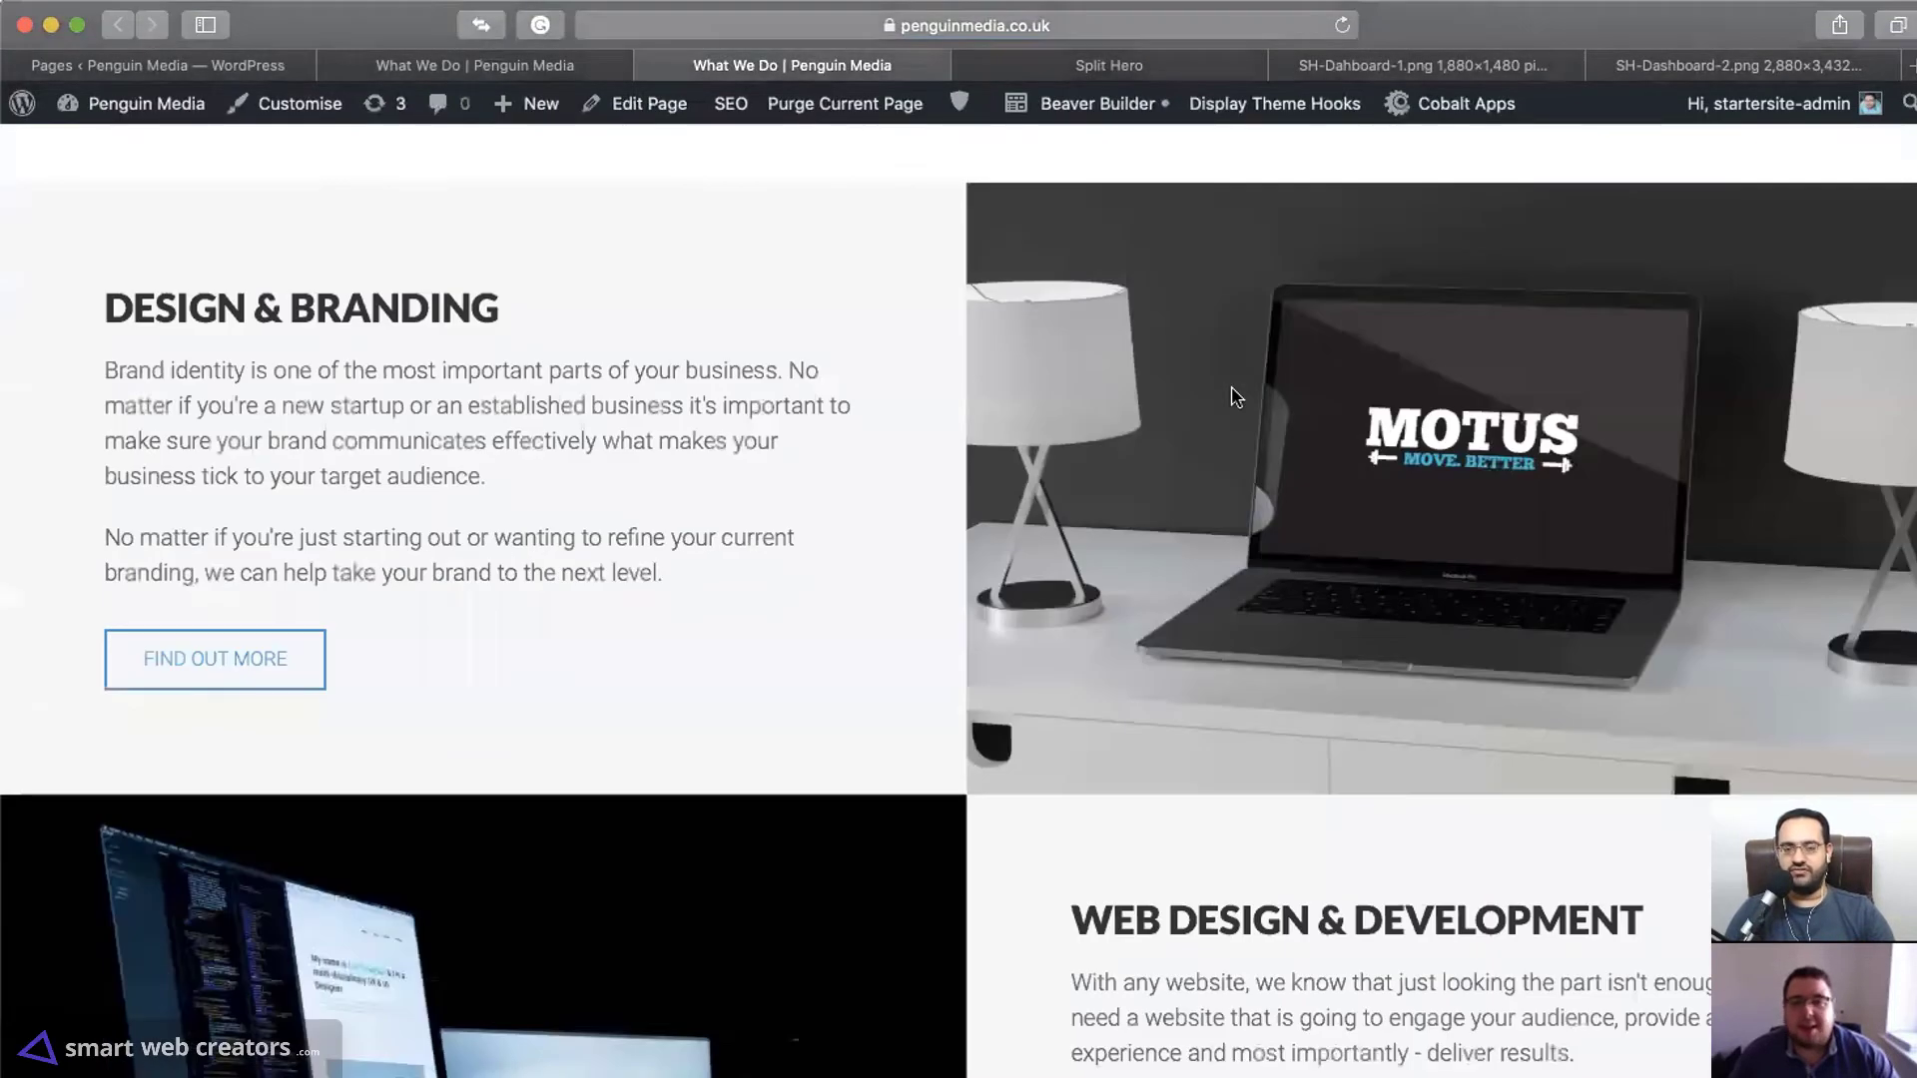
{"action": "scroll", "coordinate": [1236, 395], "scroll_direction": "down", "scroll_amount": 10}
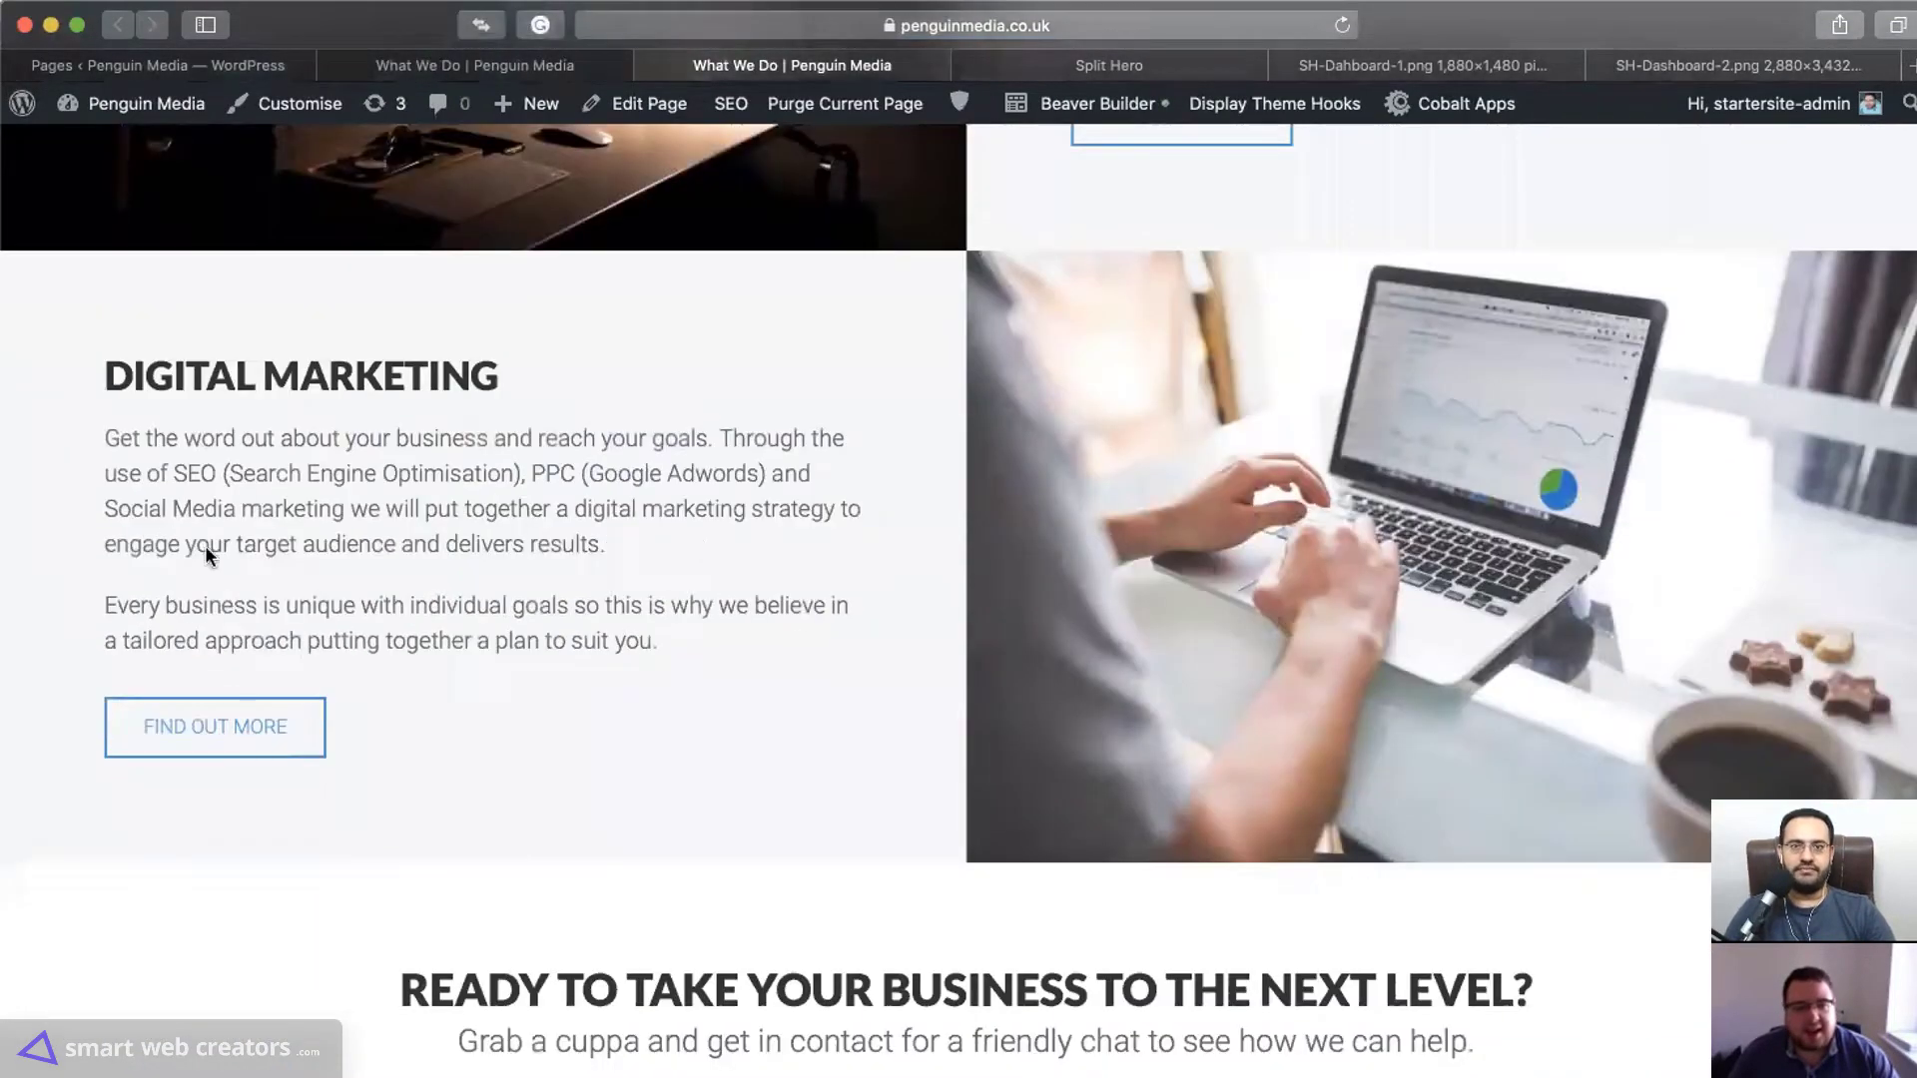
{"action": "scroll", "coordinate": [206, 545], "scroll_direction": "down", "scroll_amount": 3}
{"action": "left_click_drag", "start_coordinate": [171, 590], "coordinate": [1463, 846]}
{"action": "left_click", "coordinate": [1003, 643]}
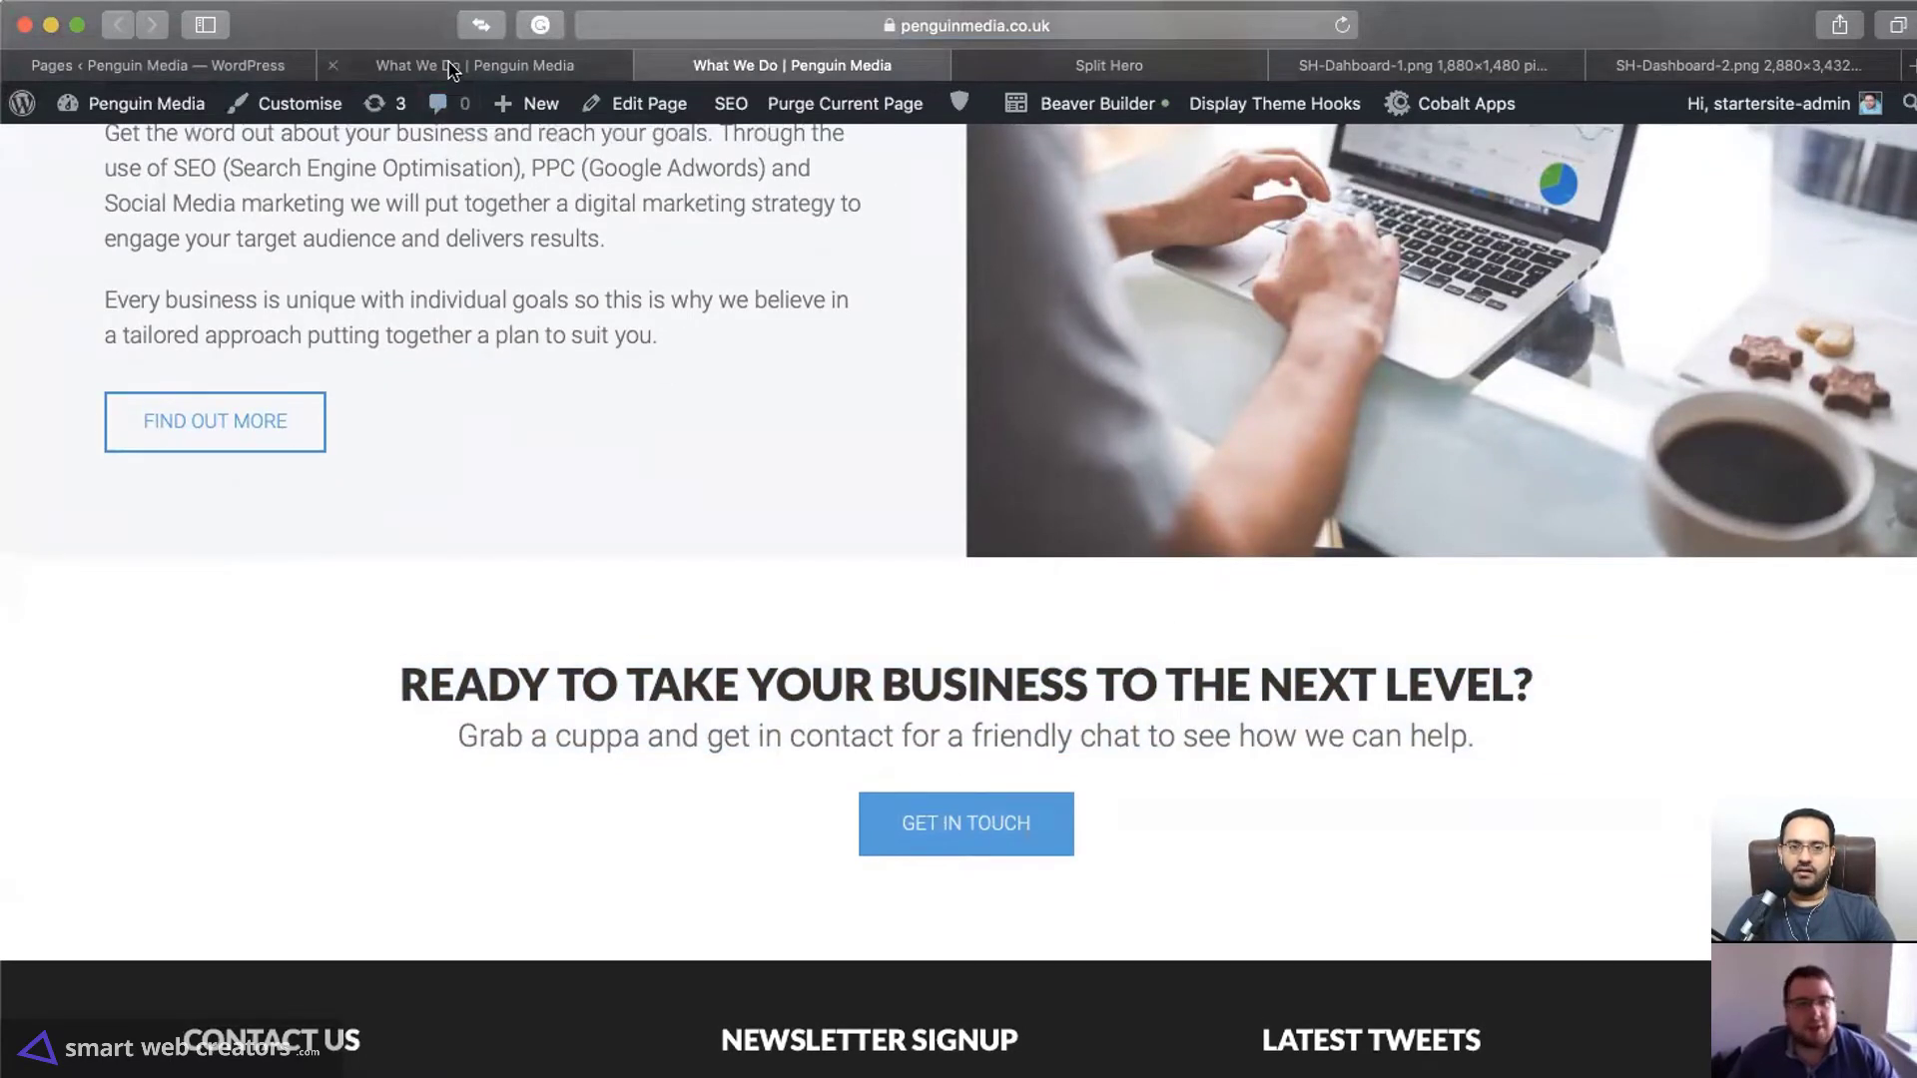
Compare the call-to-action sections of the two What We Do page versions
{"action": "left_click", "coordinate": [451, 65]}
{"action": "scroll", "coordinate": [958, 759], "scroll_direction": "down", "scroll_amount": 1}
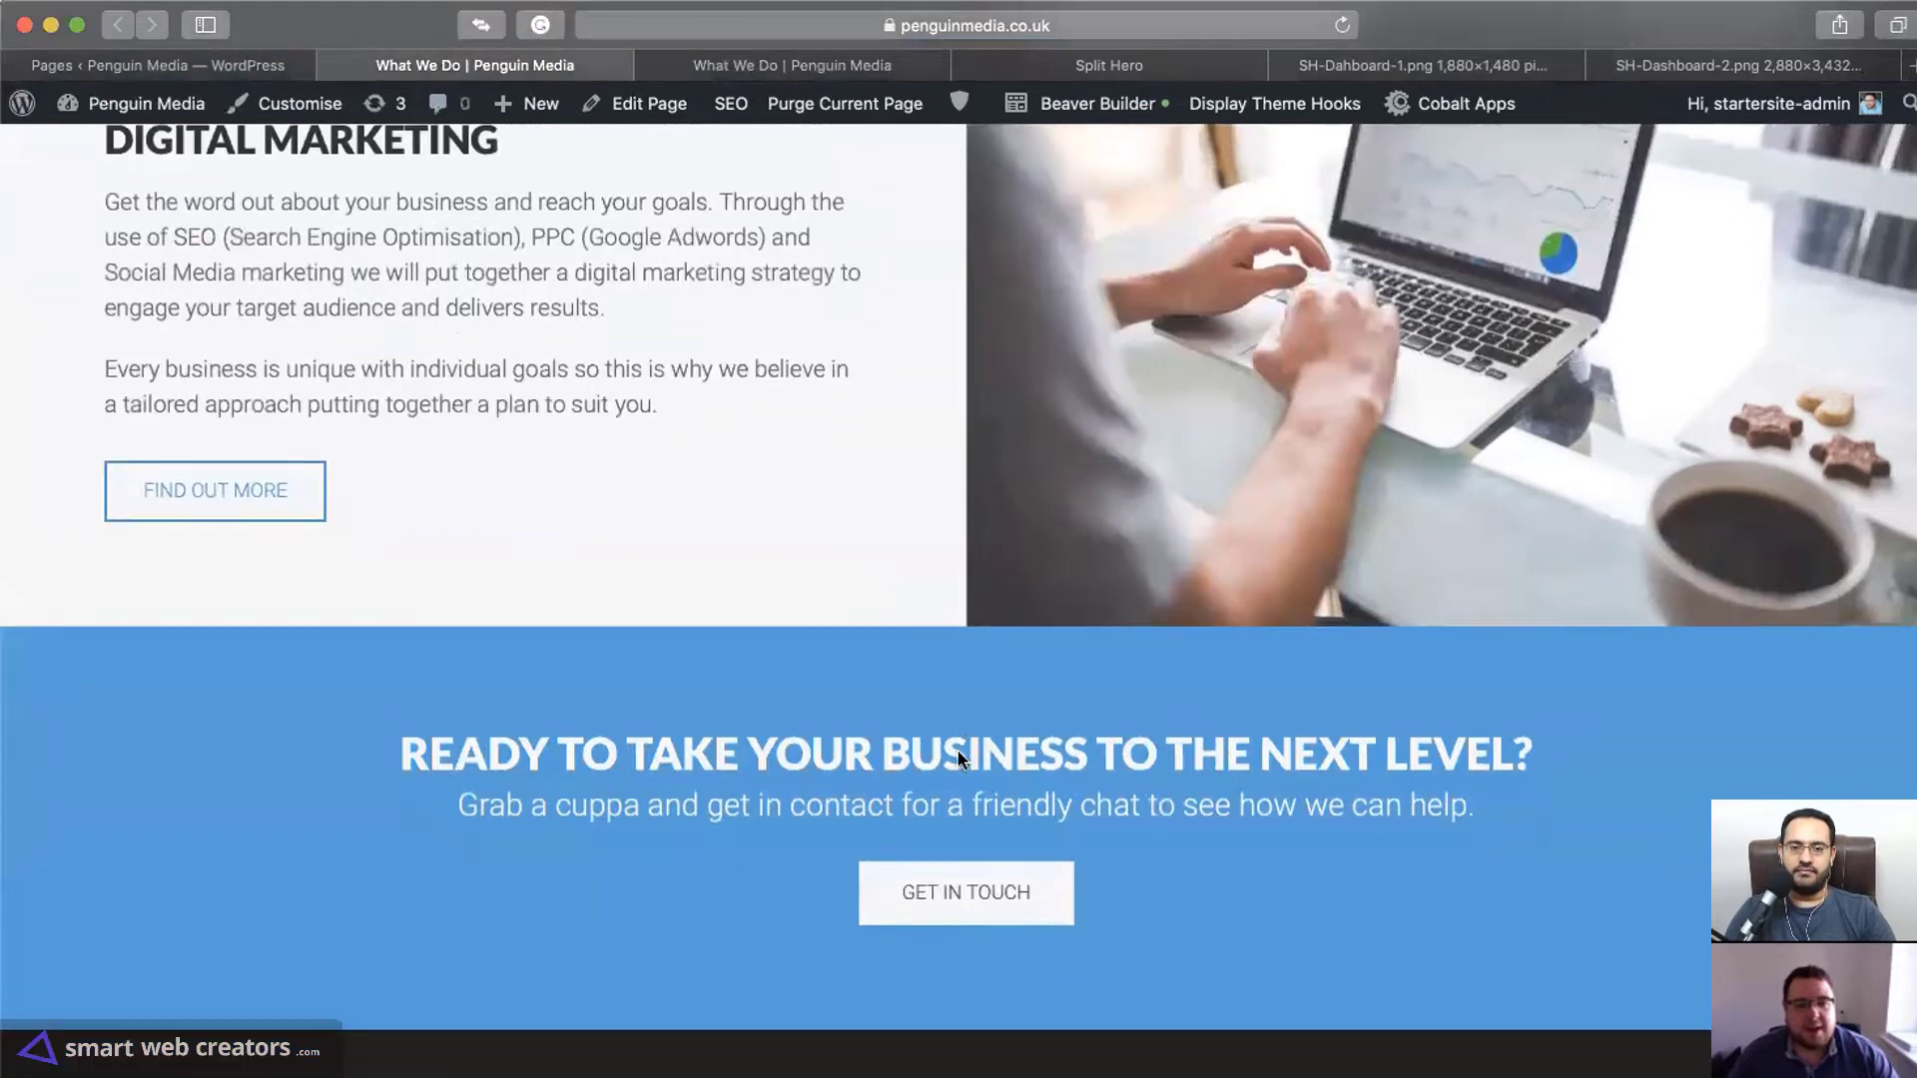
{"action": "left_click", "coordinate": [769, 68]}
{"action": "scroll", "coordinate": [1002, 458], "scroll_direction": "up", "scroll_amount": 1}
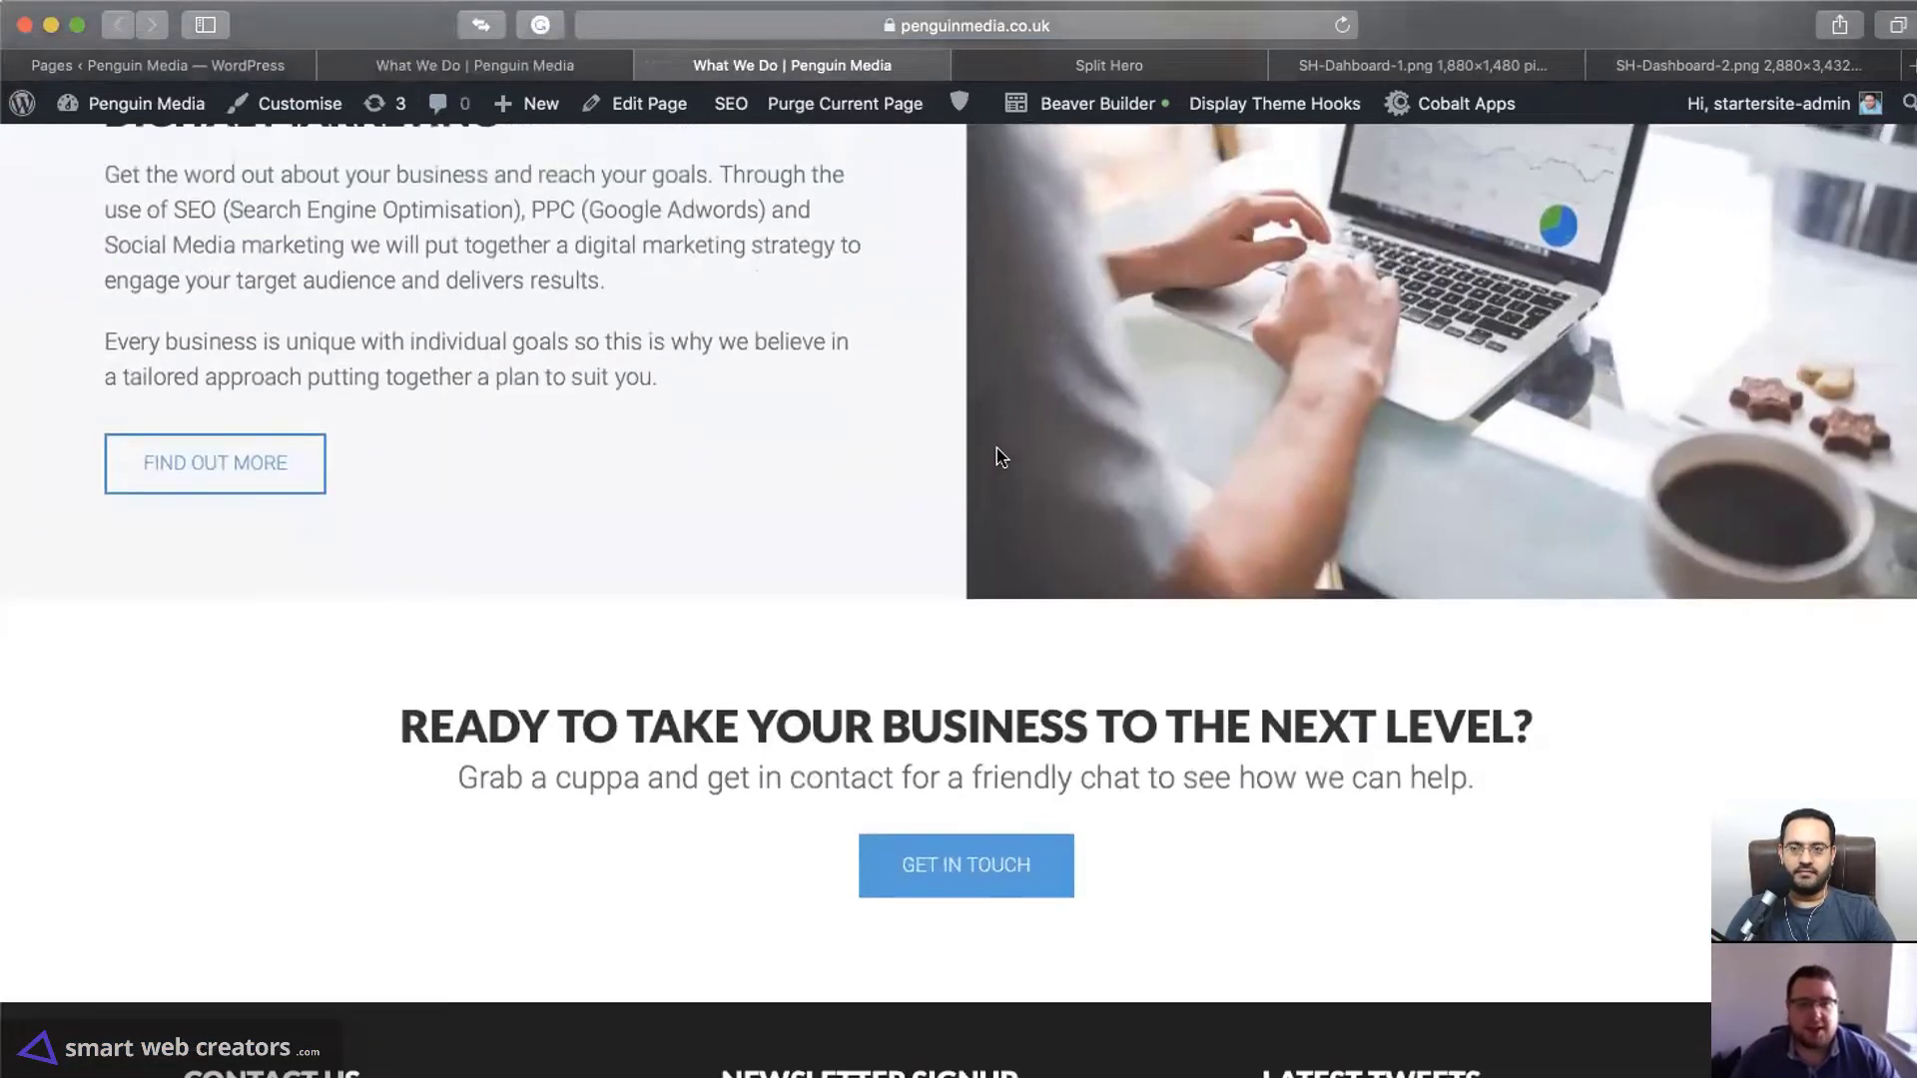
{"action": "scroll", "coordinate": [1002, 457], "scroll_direction": "up", "scroll_amount": 15}
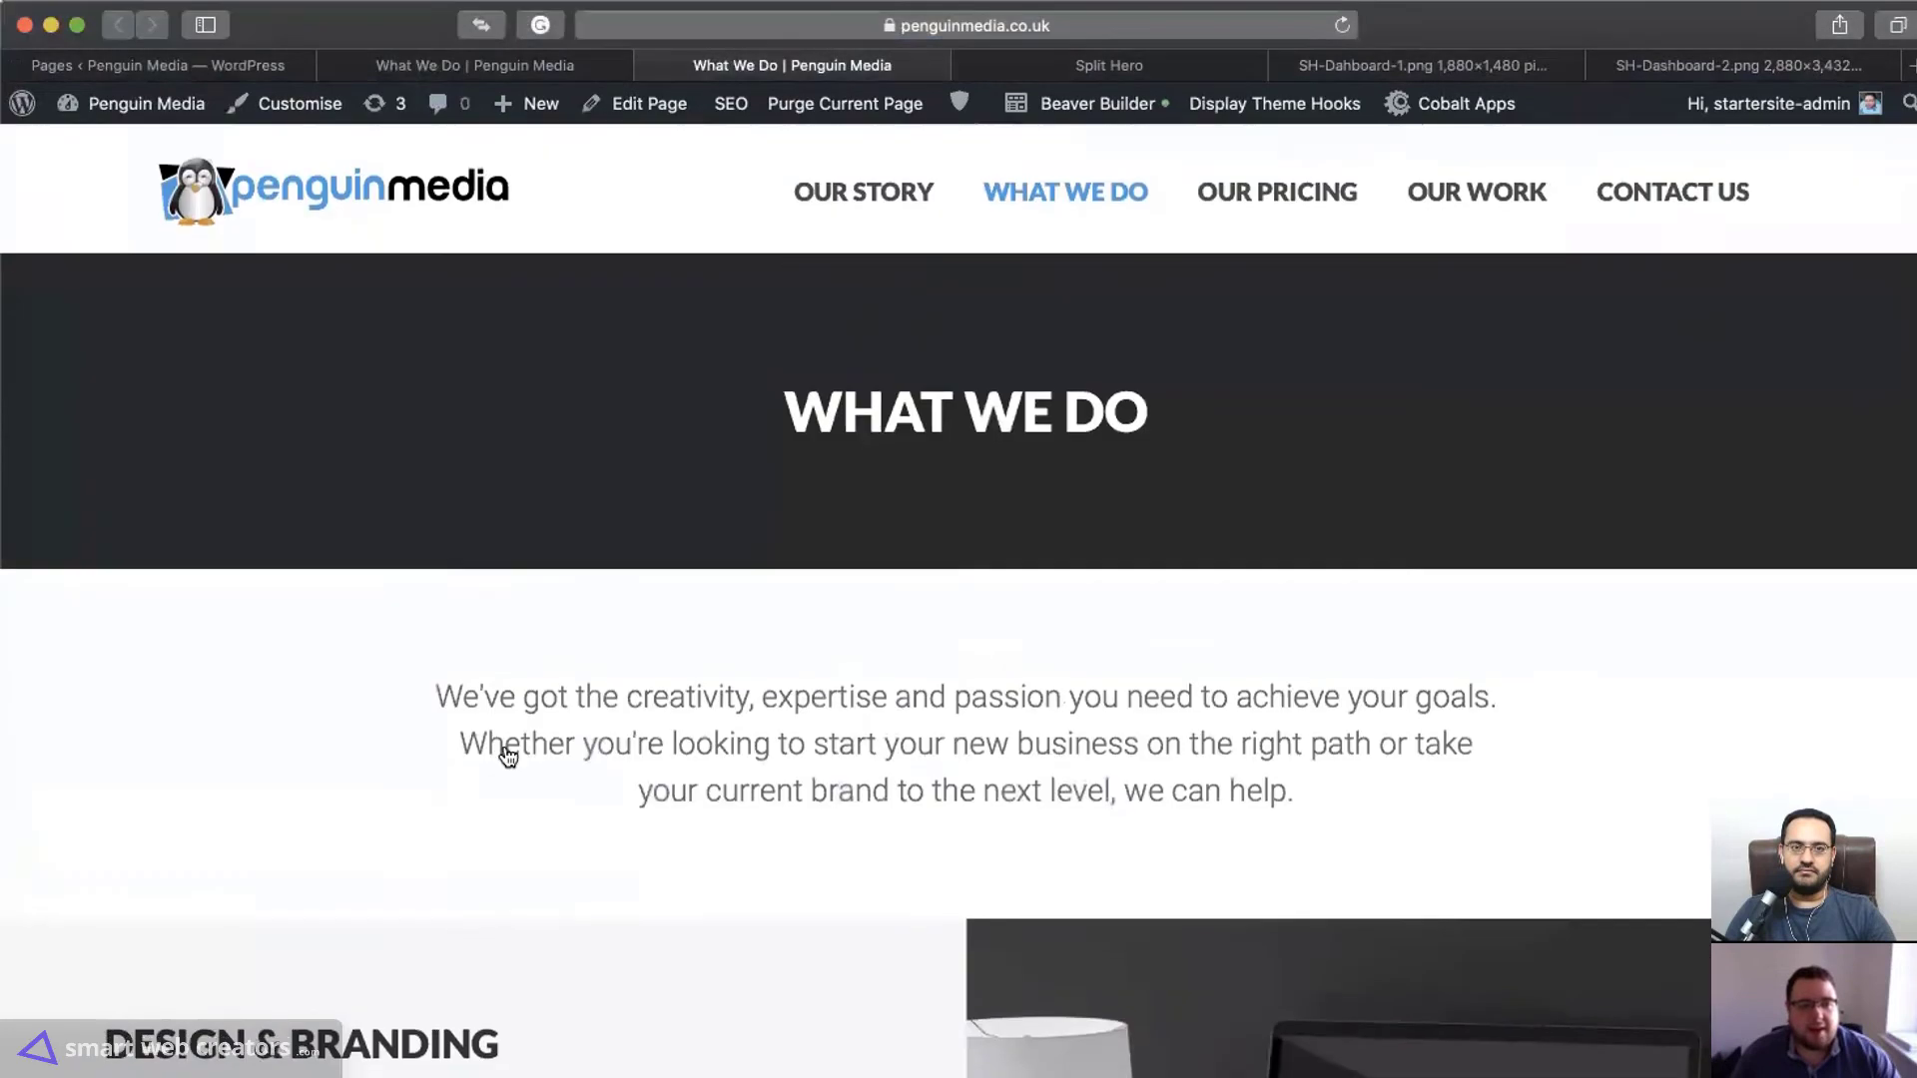
Return to the pages list and view the Thank You page in a separate tab
{"action": "key", "text": "super+1"}
{"action": "right_click", "coordinate": [496, 747]}
{"action": "left_click", "coordinate": [550, 761]}
{"action": "left_click", "coordinate": [964, 64]}
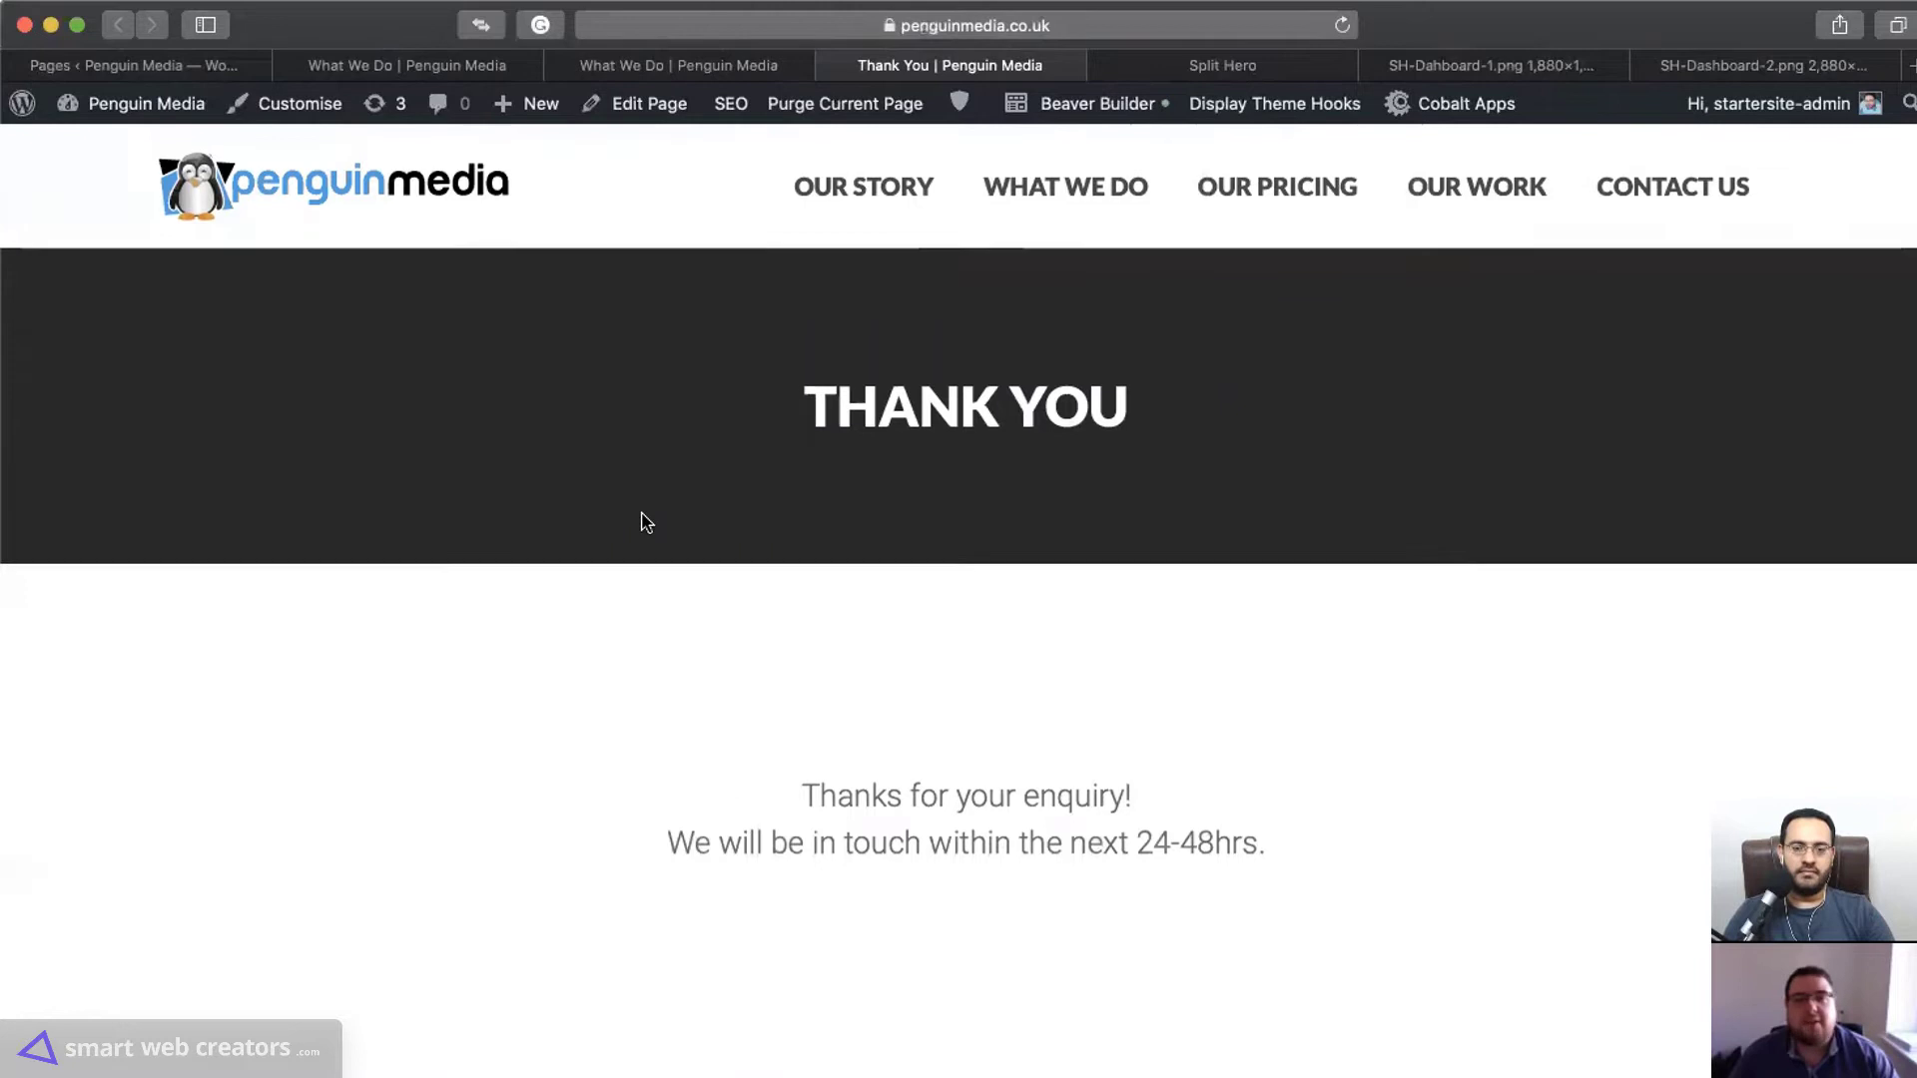
Switch to the Split Hero web app and log in with the saved e-mail and password for the Penguin Media account
{"action": "left_click", "coordinate": [1276, 62]}
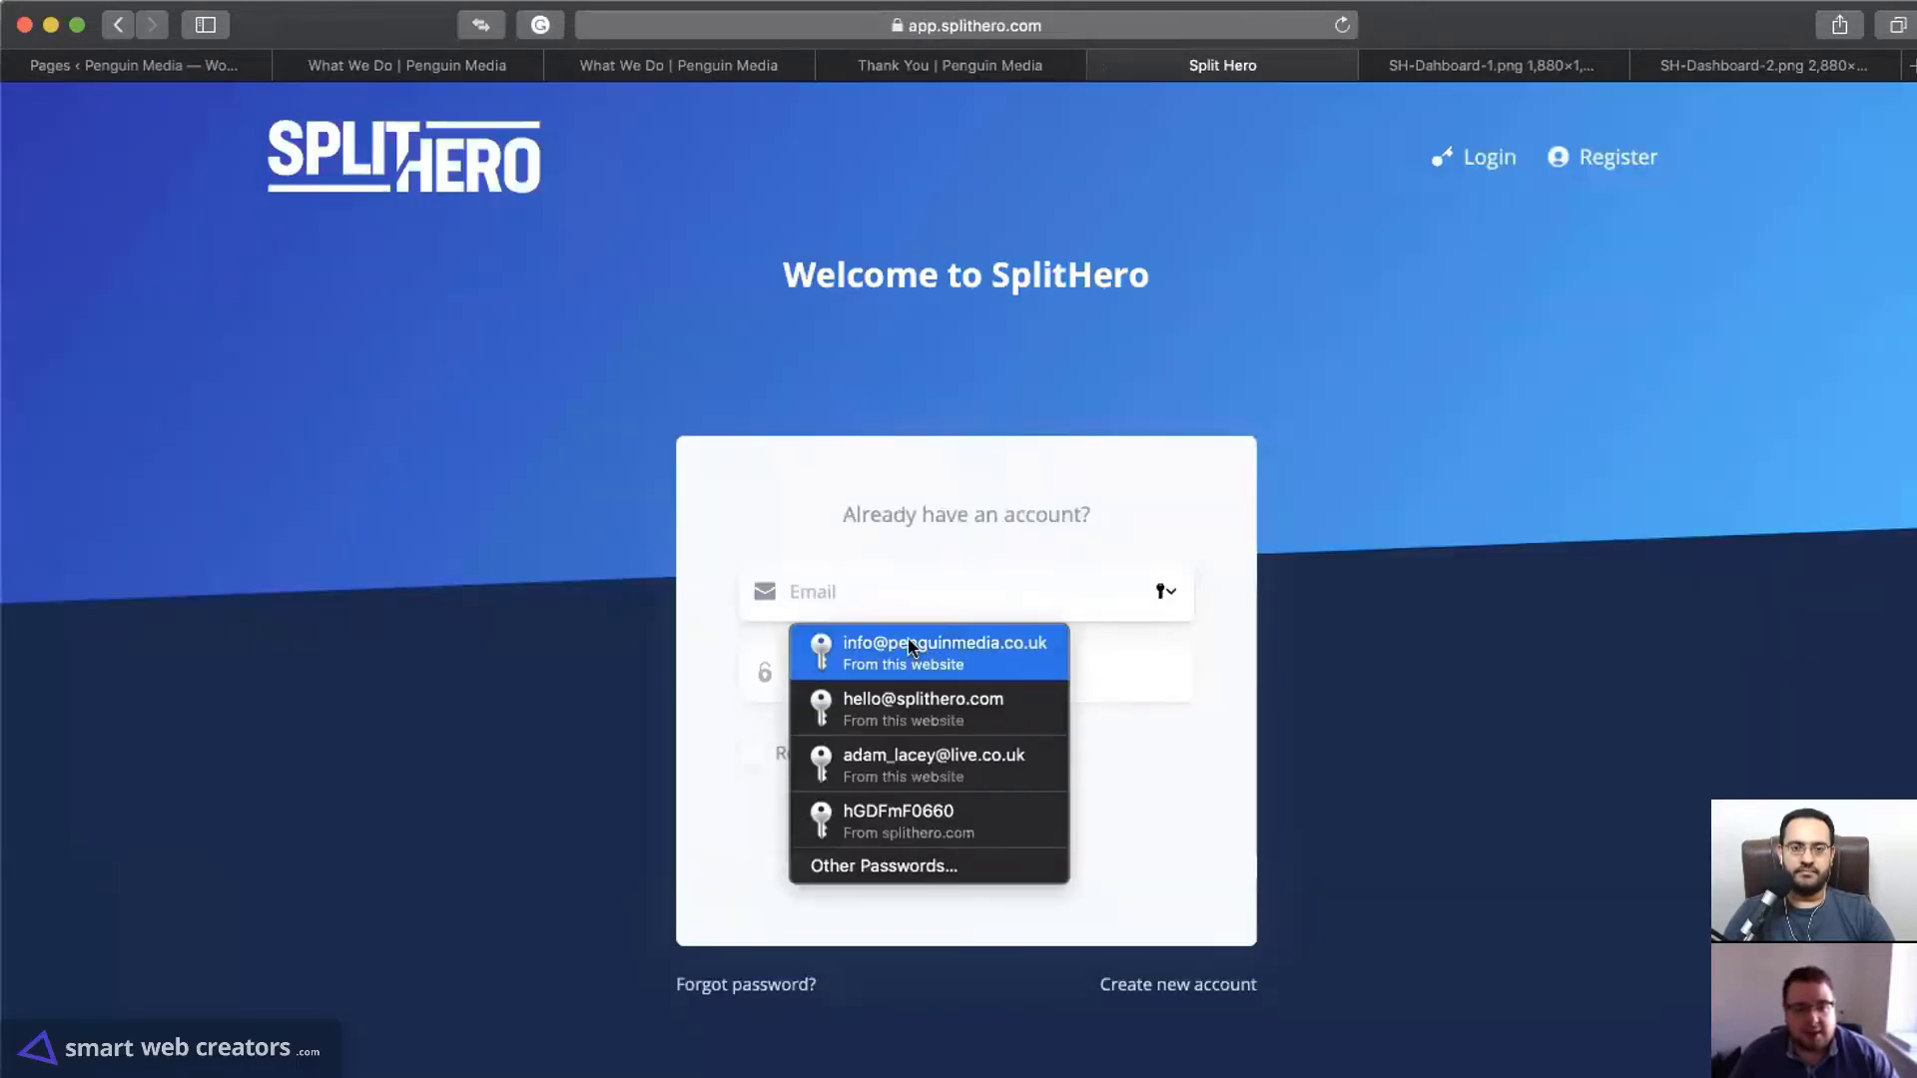
{"action": "left_click", "coordinate": [939, 653]}
{"action": "key", "text": "Return"}
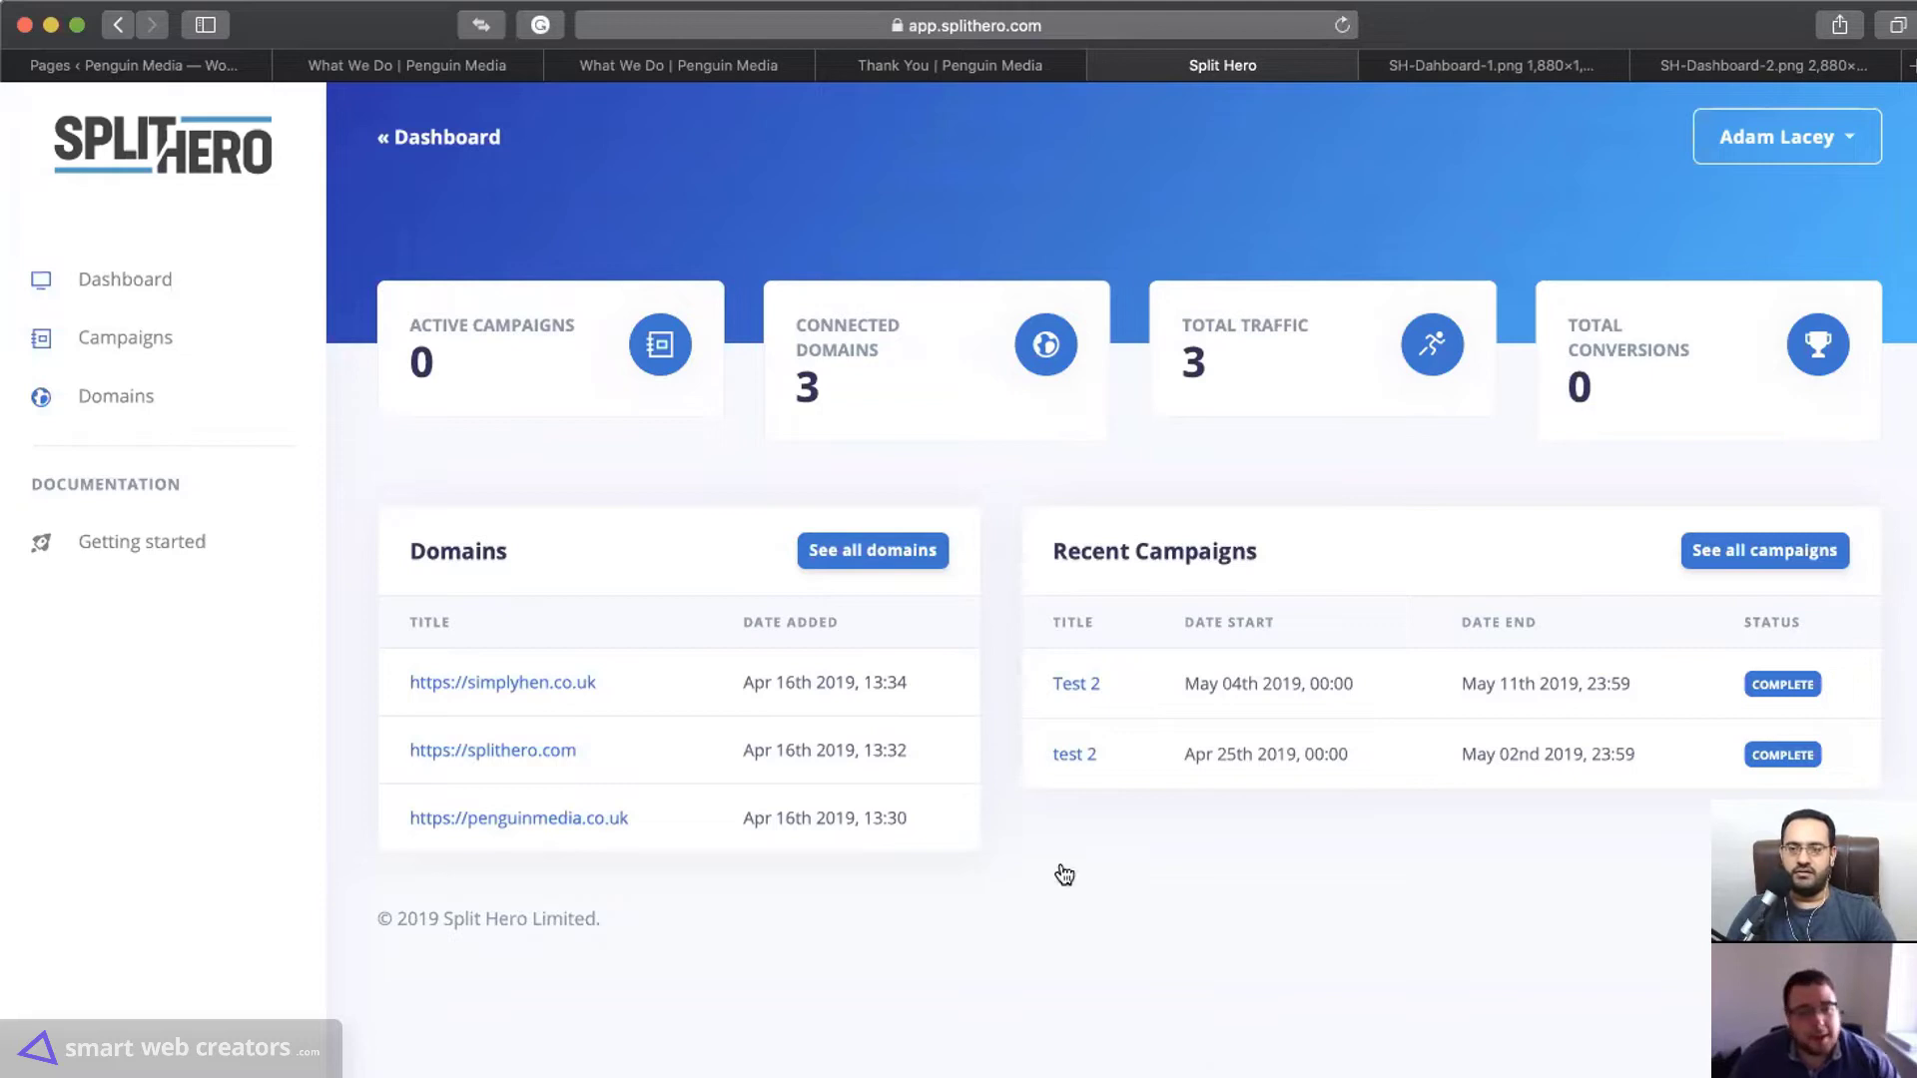
Open the Domains page and examine the API key, the WordPress plugin download and the connected domains
{"action": "left_click", "coordinate": [108, 398]}
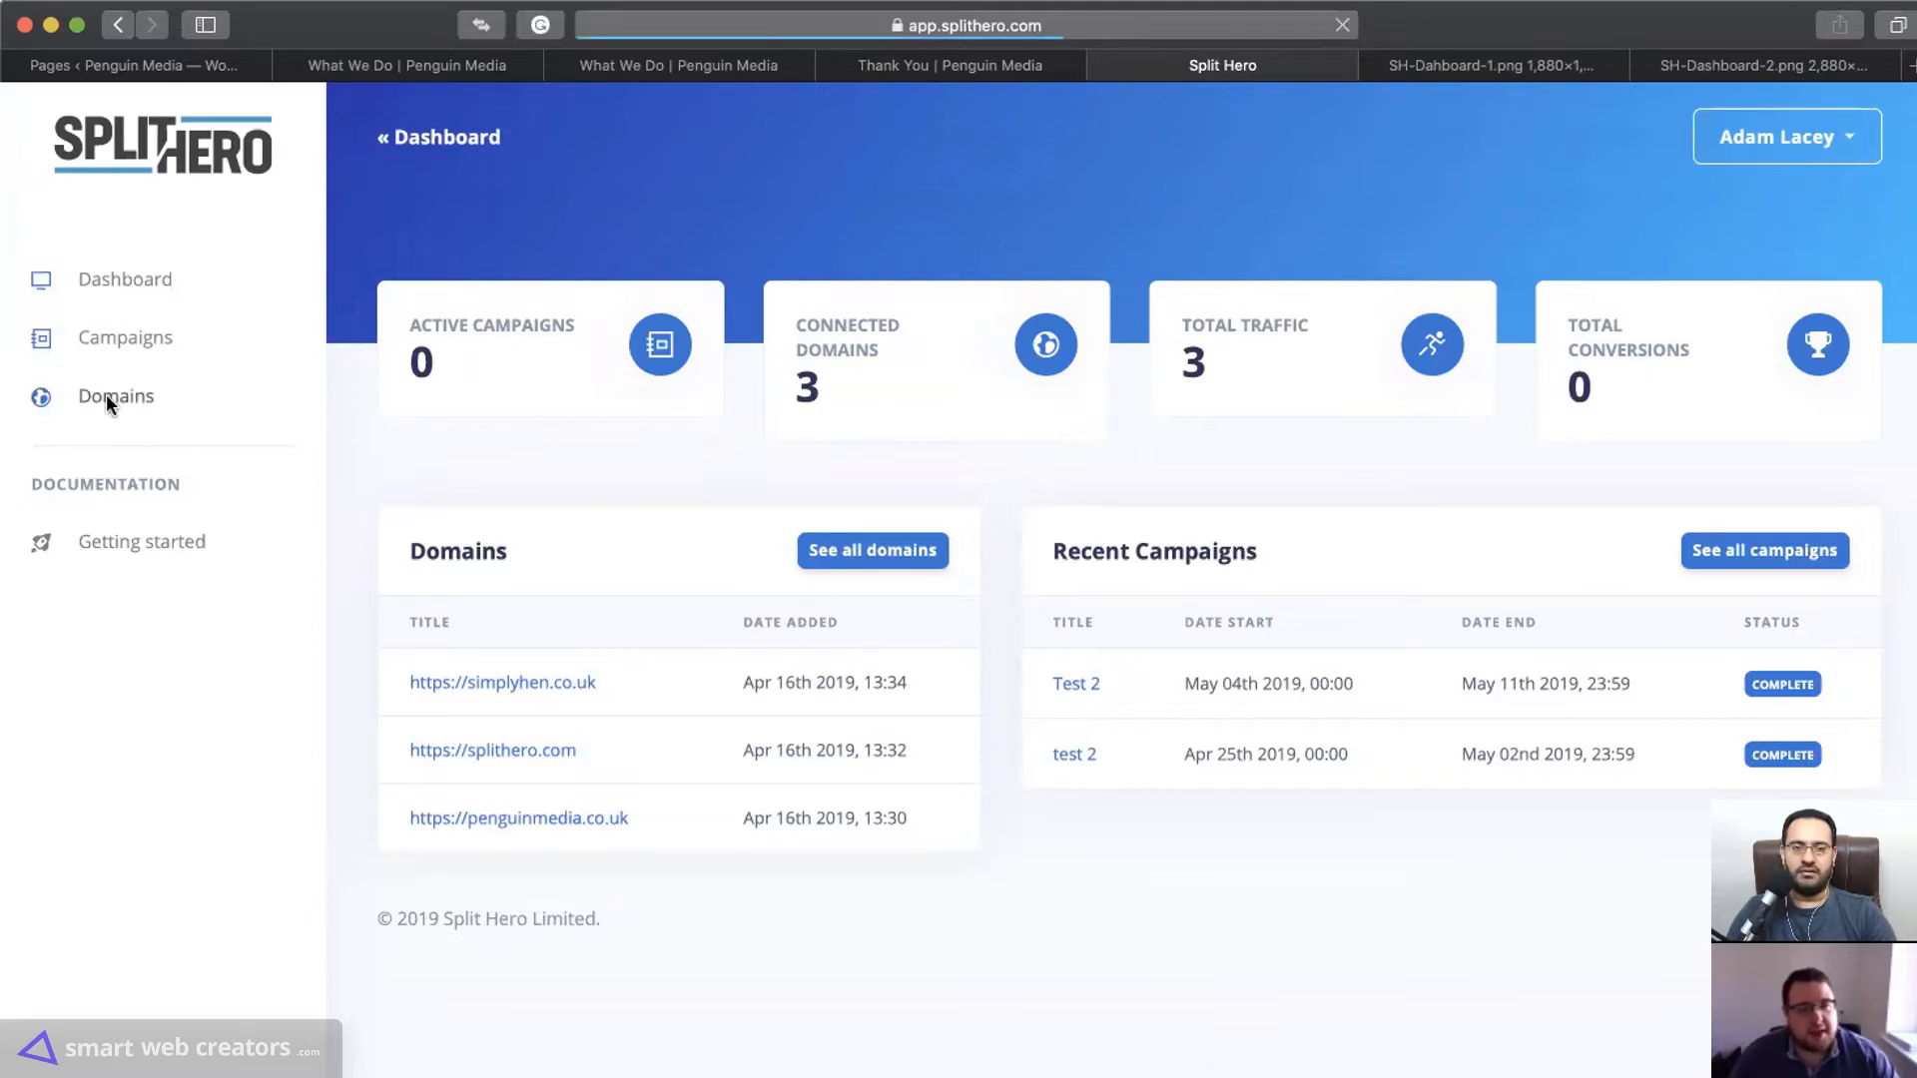
{"action": "left_click", "coordinate": [110, 282]}
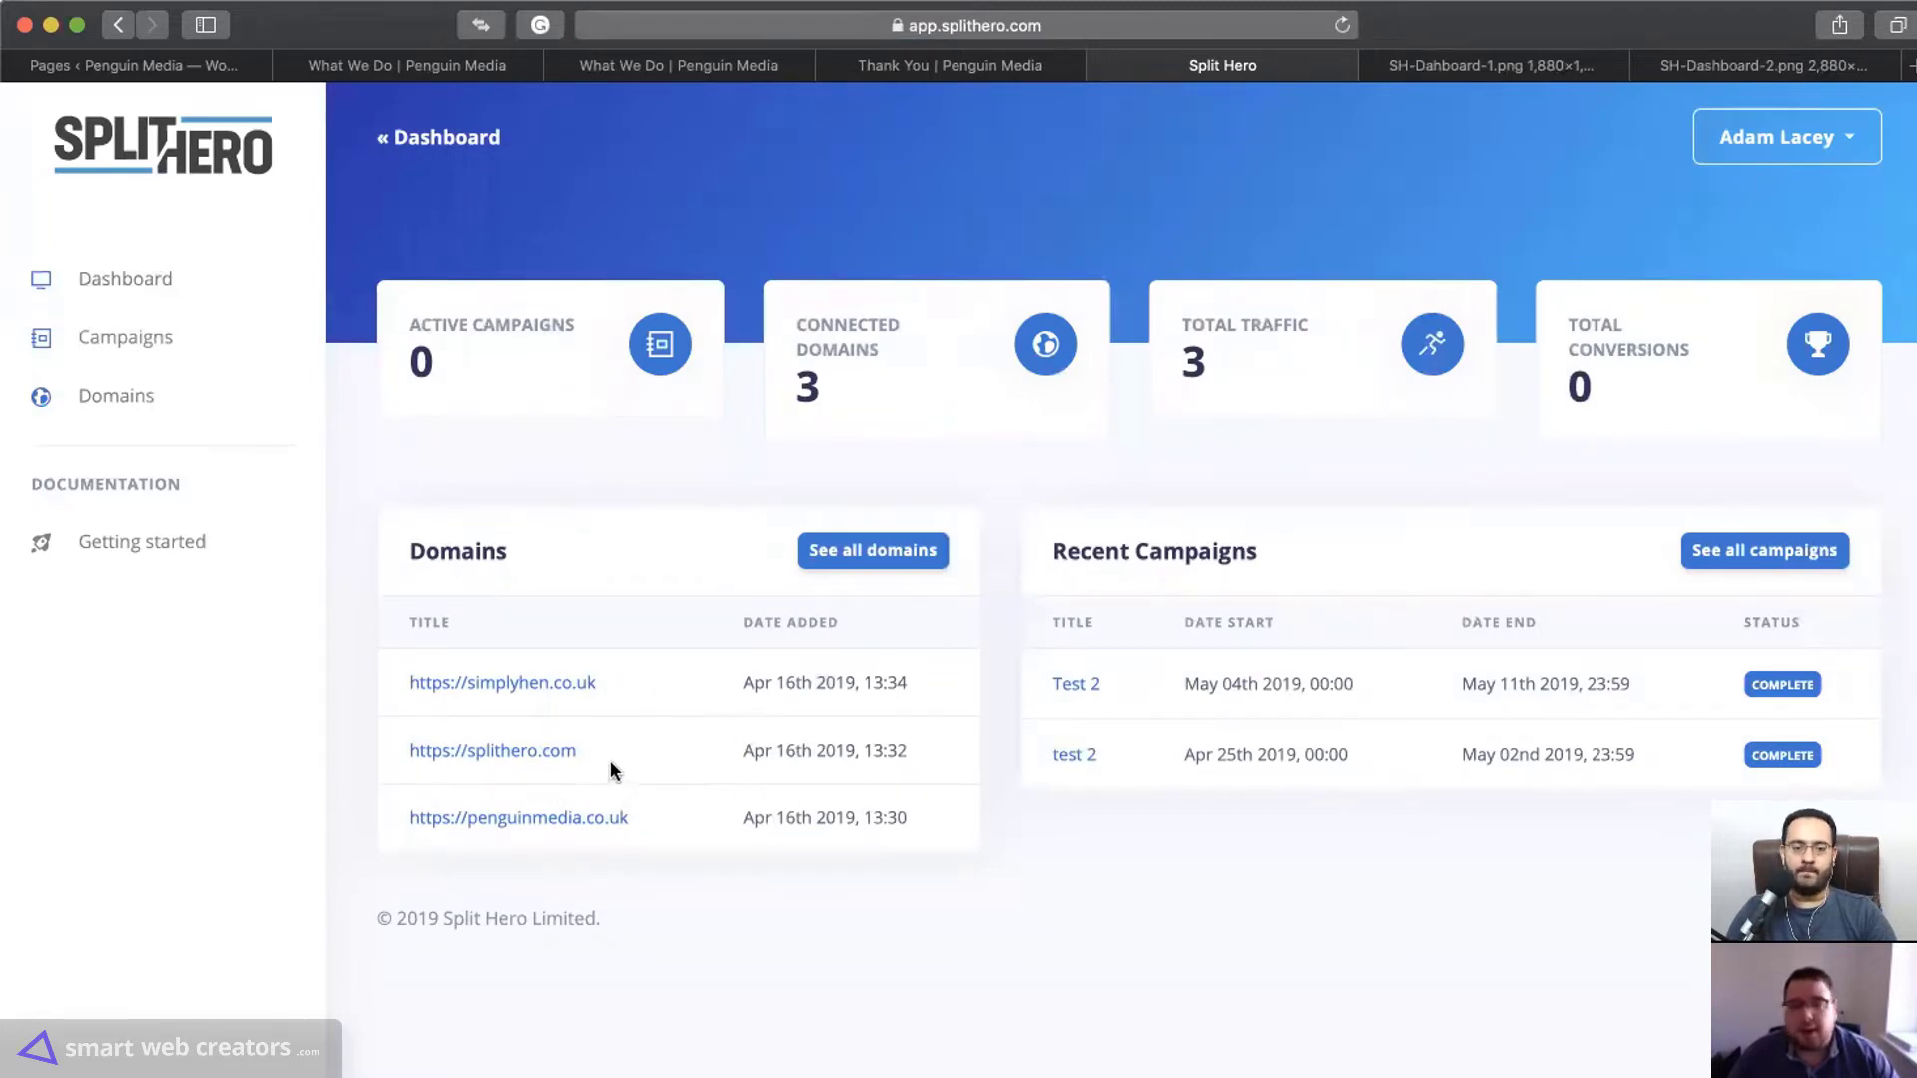
{"action": "left_click", "coordinate": [143, 395]}
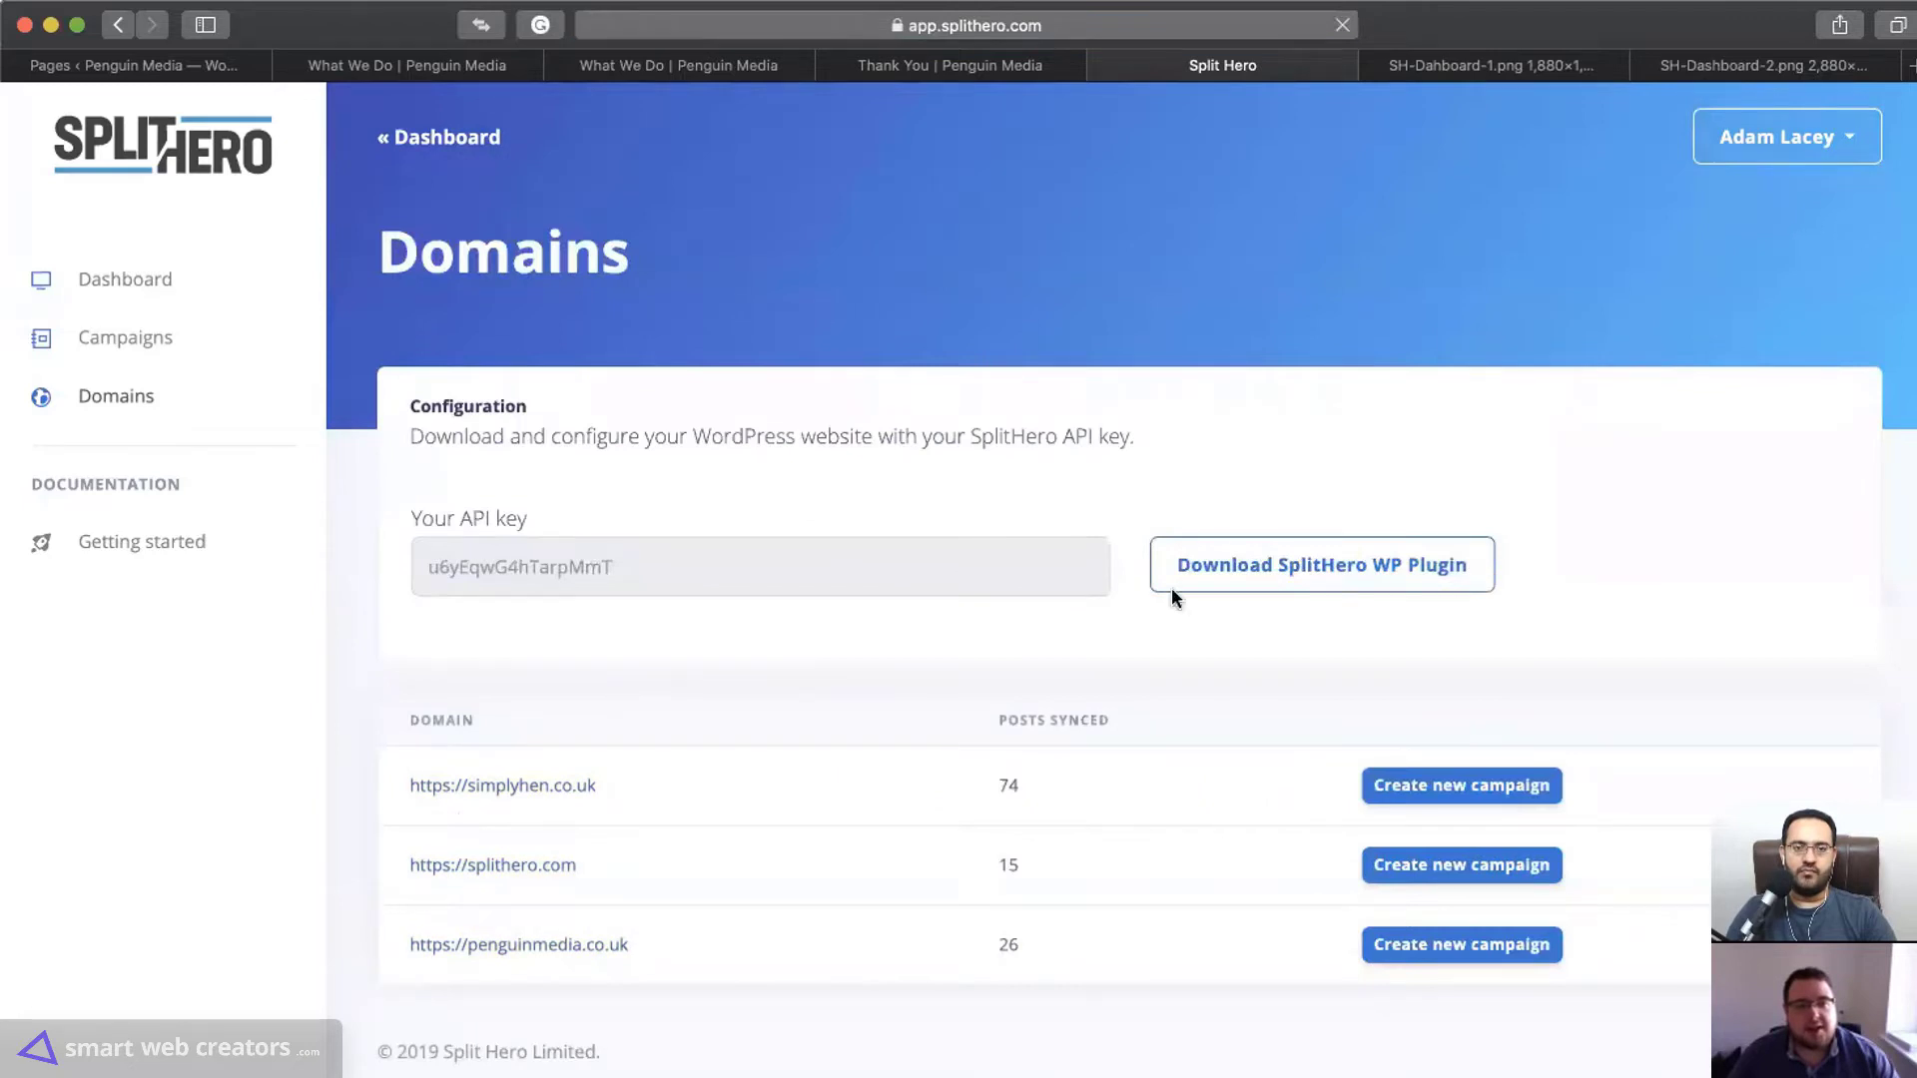
{"action": "left_click", "coordinate": [1317, 586]}
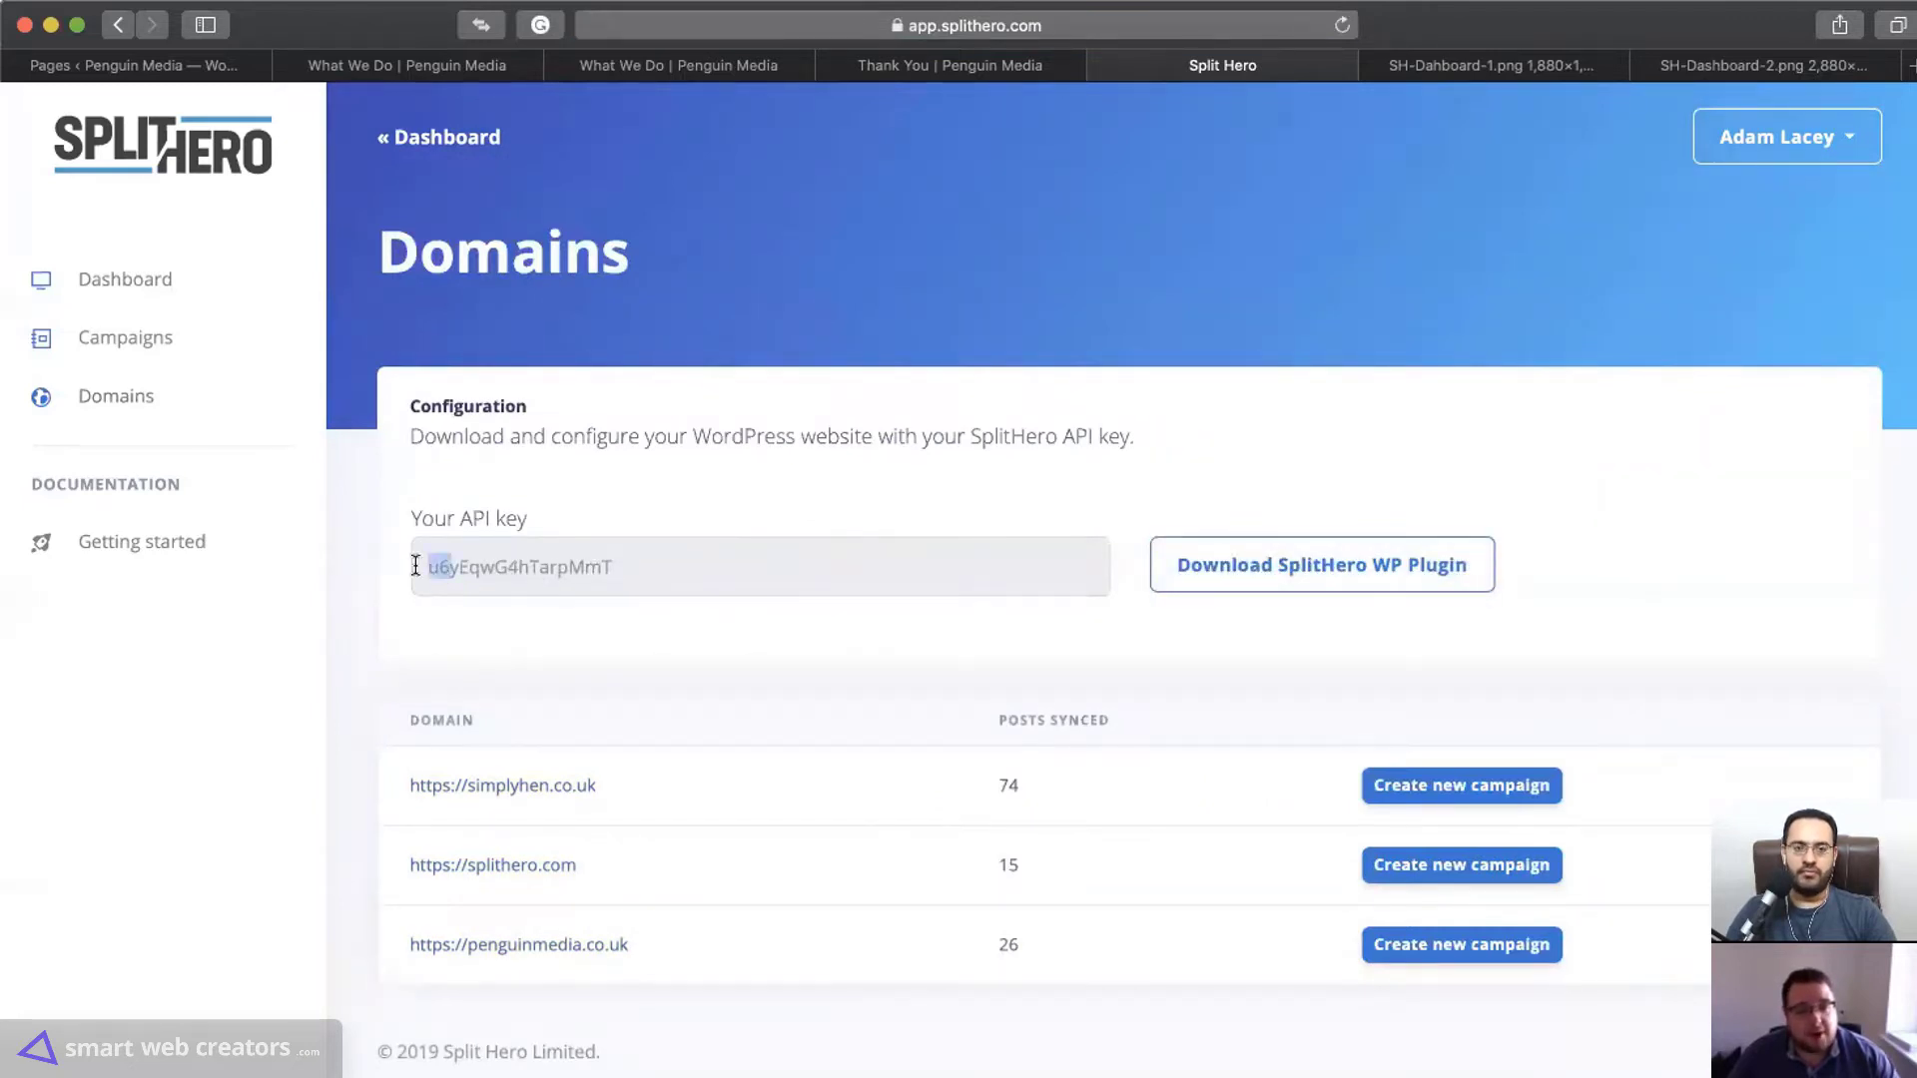
{"action": "left_click_drag", "start_coordinate": [415, 566], "coordinate": [674, 569]}
{"action": "left_click", "coordinate": [671, 568]}
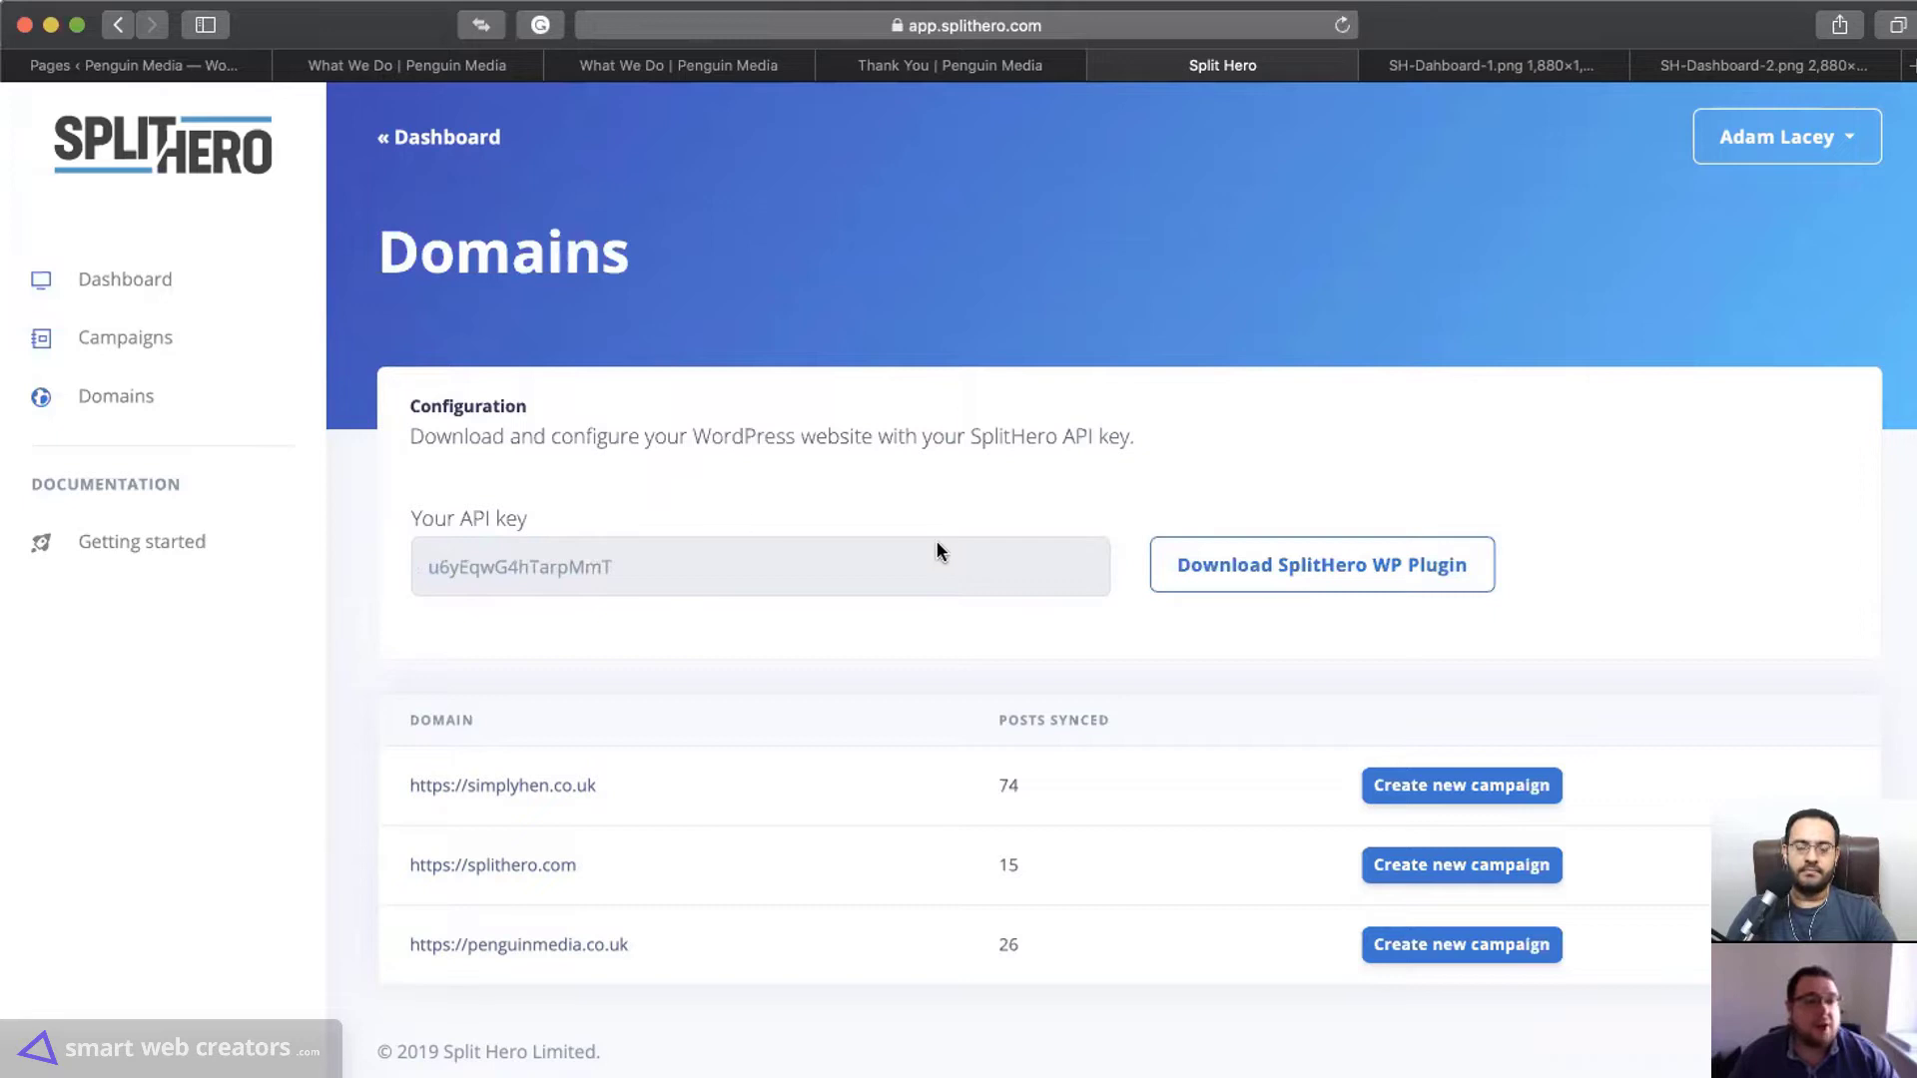
Review the dashboard, start a new campaign from the campaigns list and check which domains can be chosen
{"action": "left_click", "coordinate": [91, 280]}
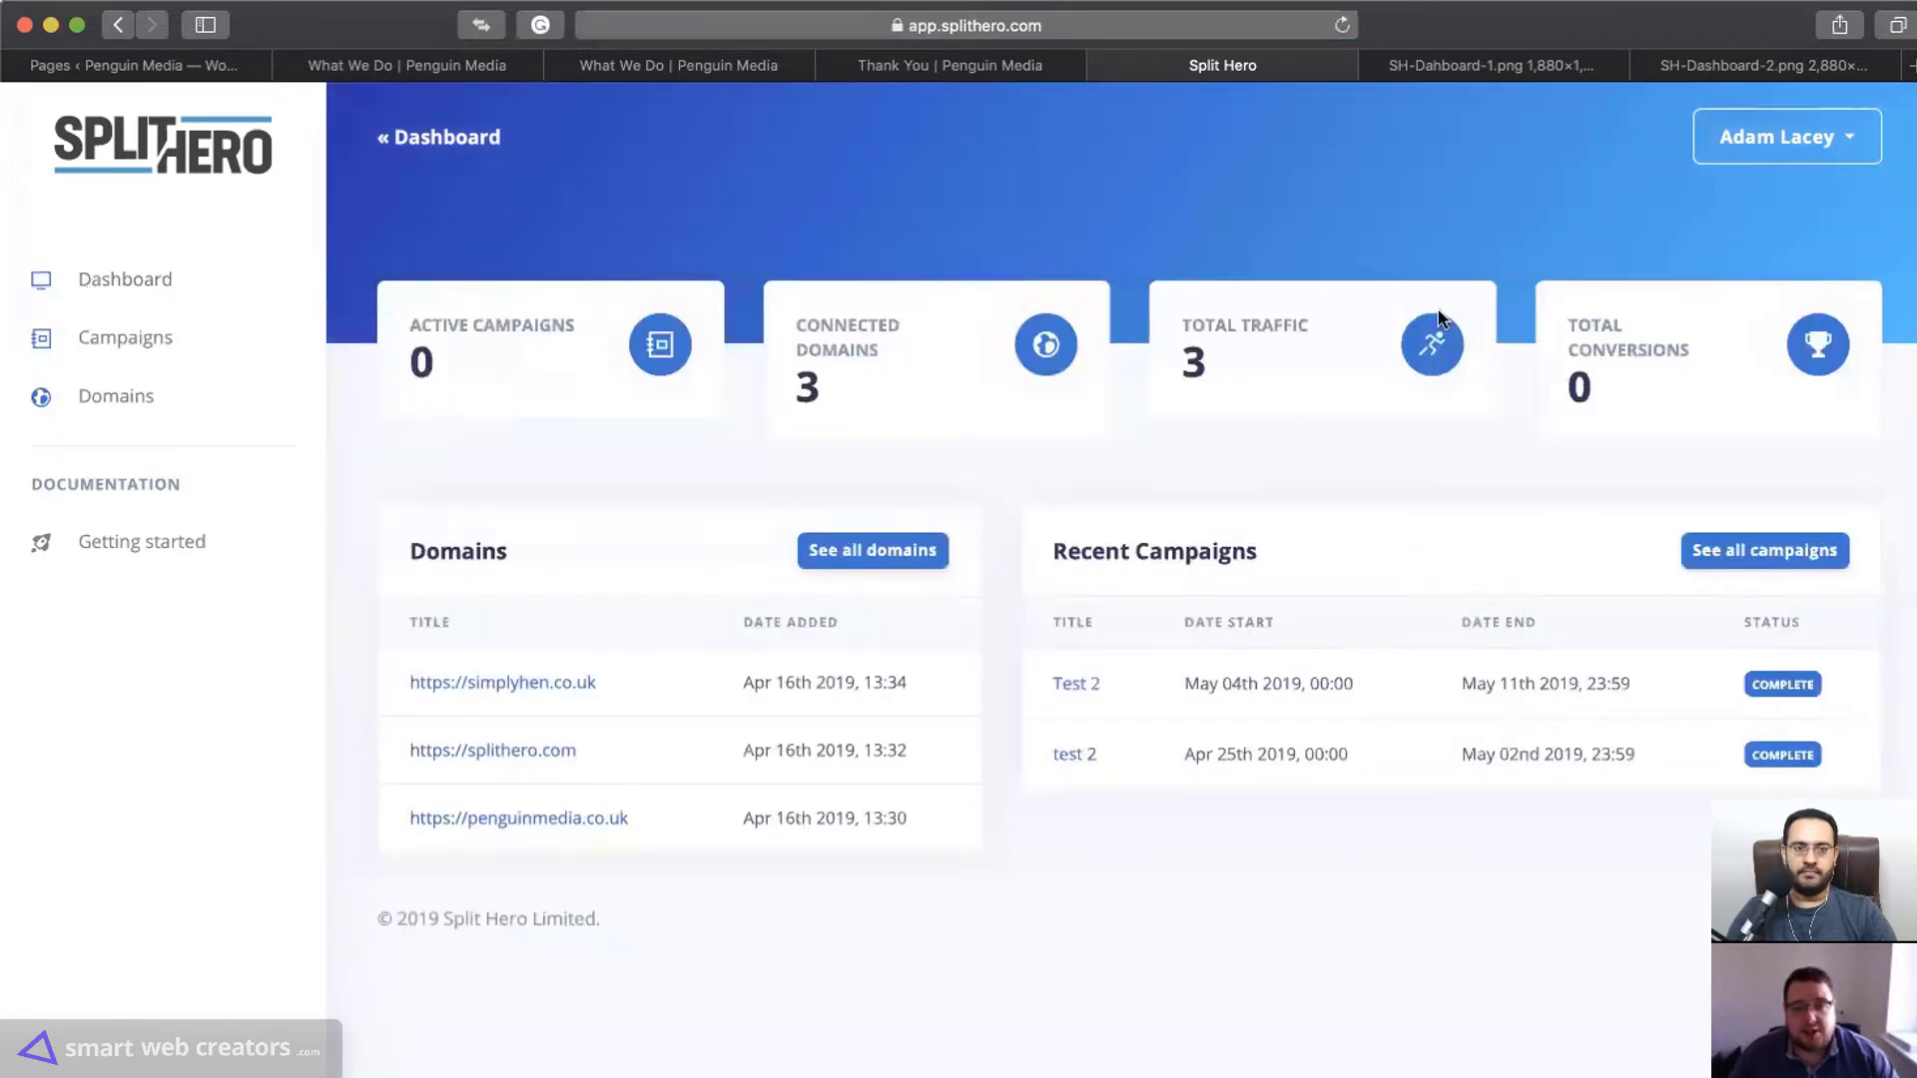
{"action": "left_click", "coordinate": [118, 348]}
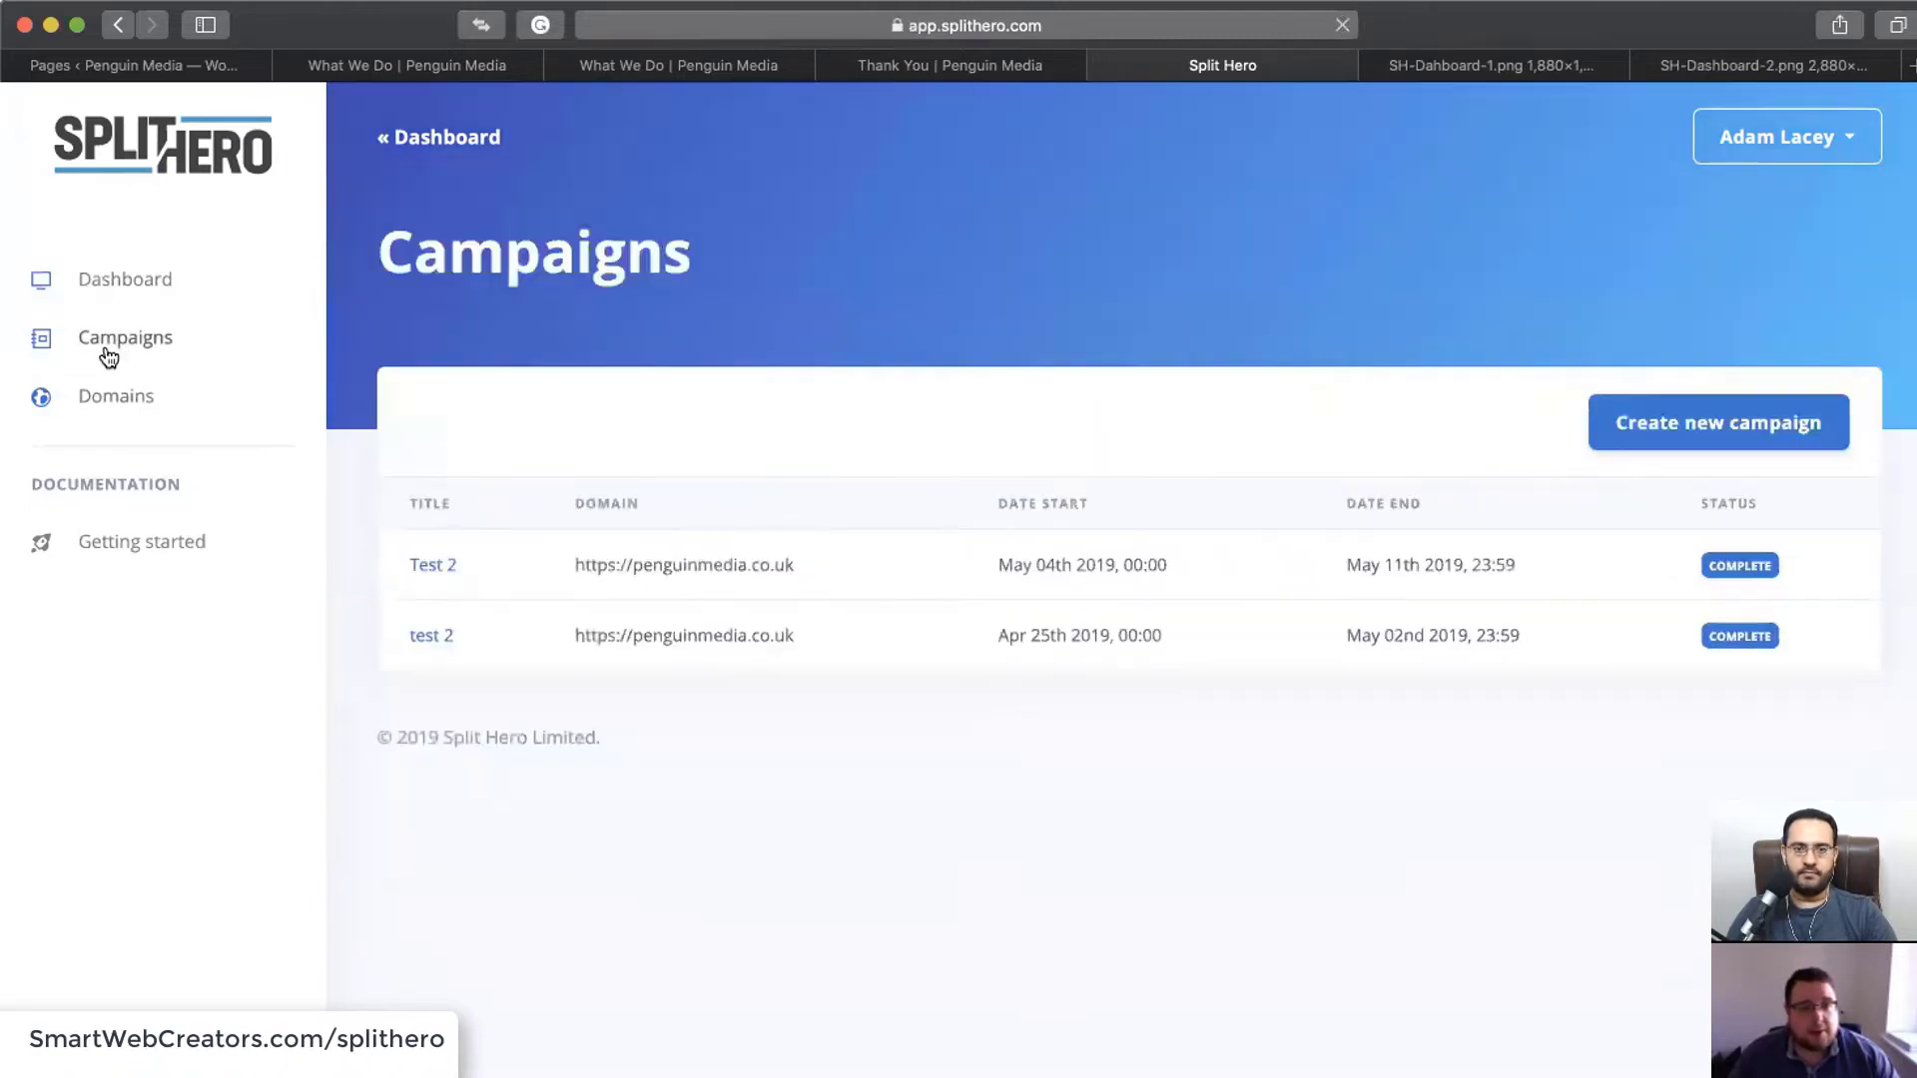
{"action": "left_click", "coordinate": [1648, 427]}
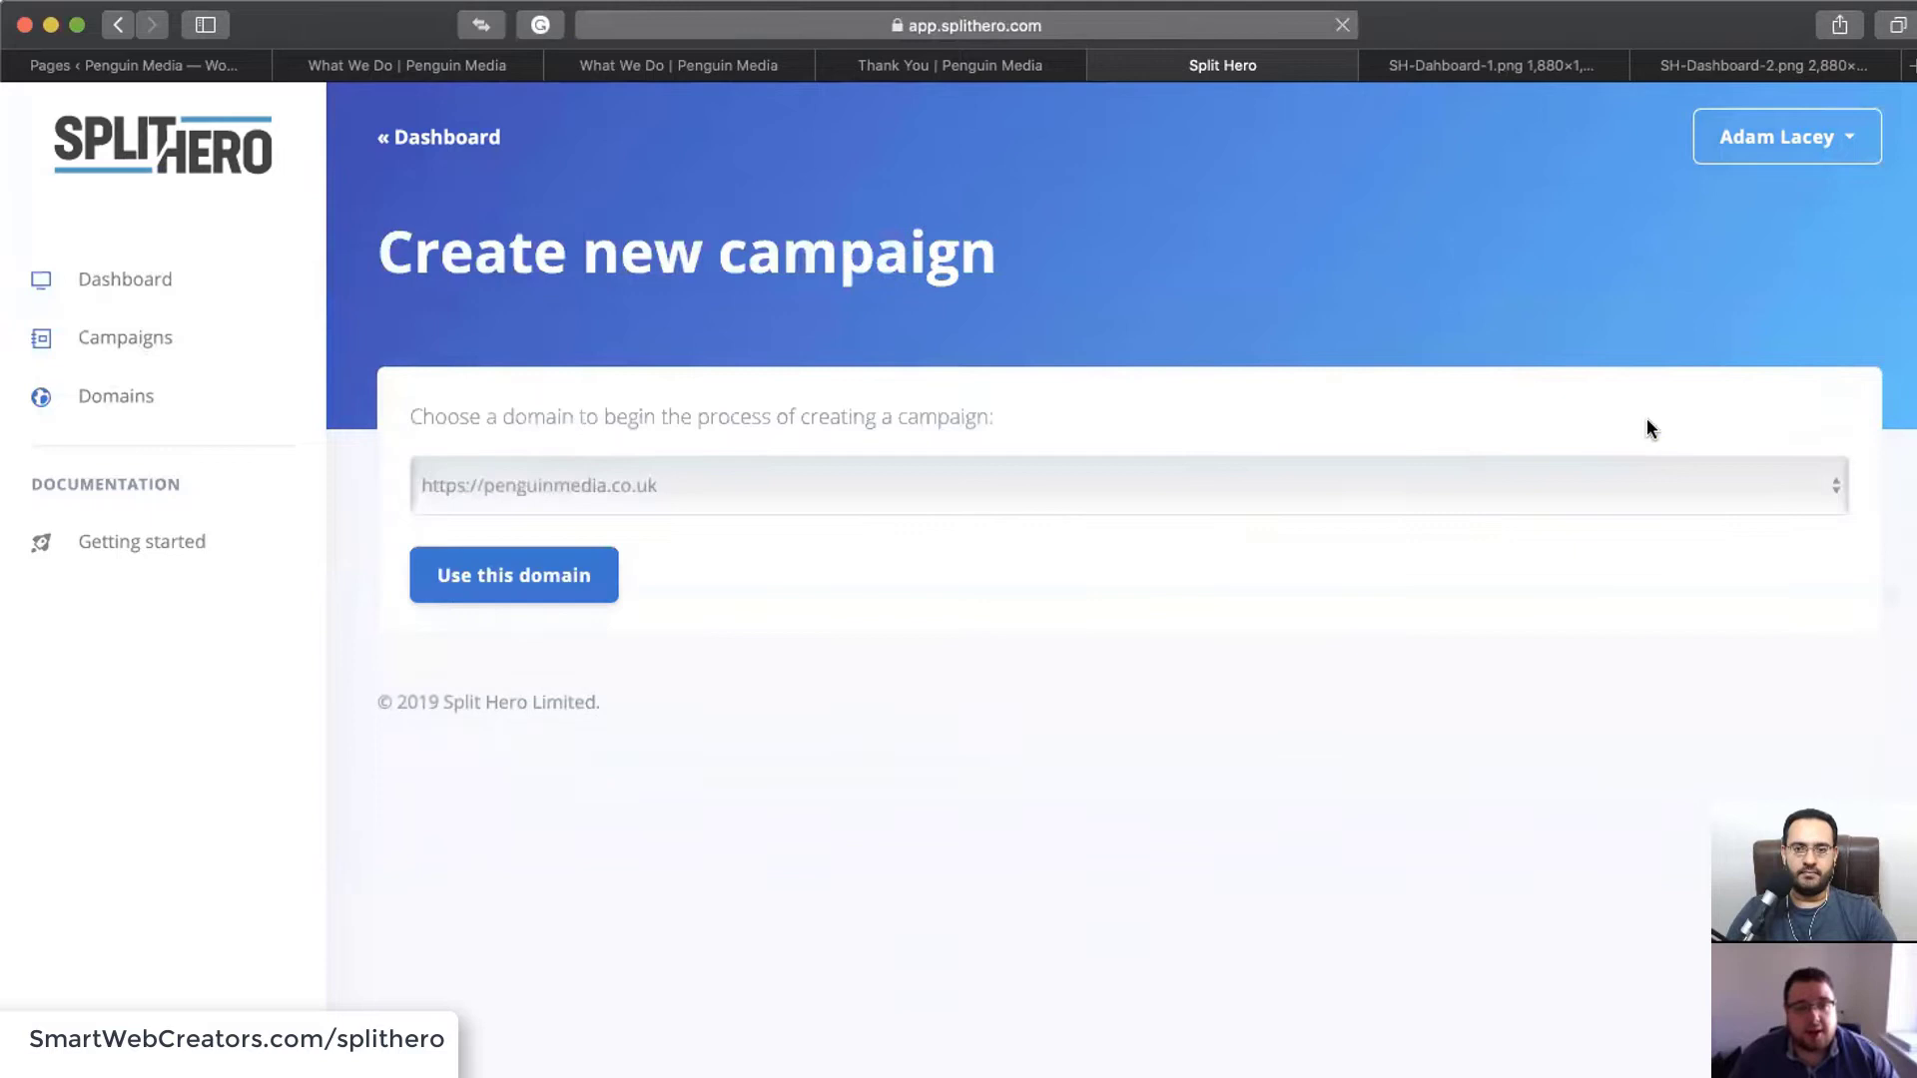
{"action": "left_click", "coordinate": [414, 485]}
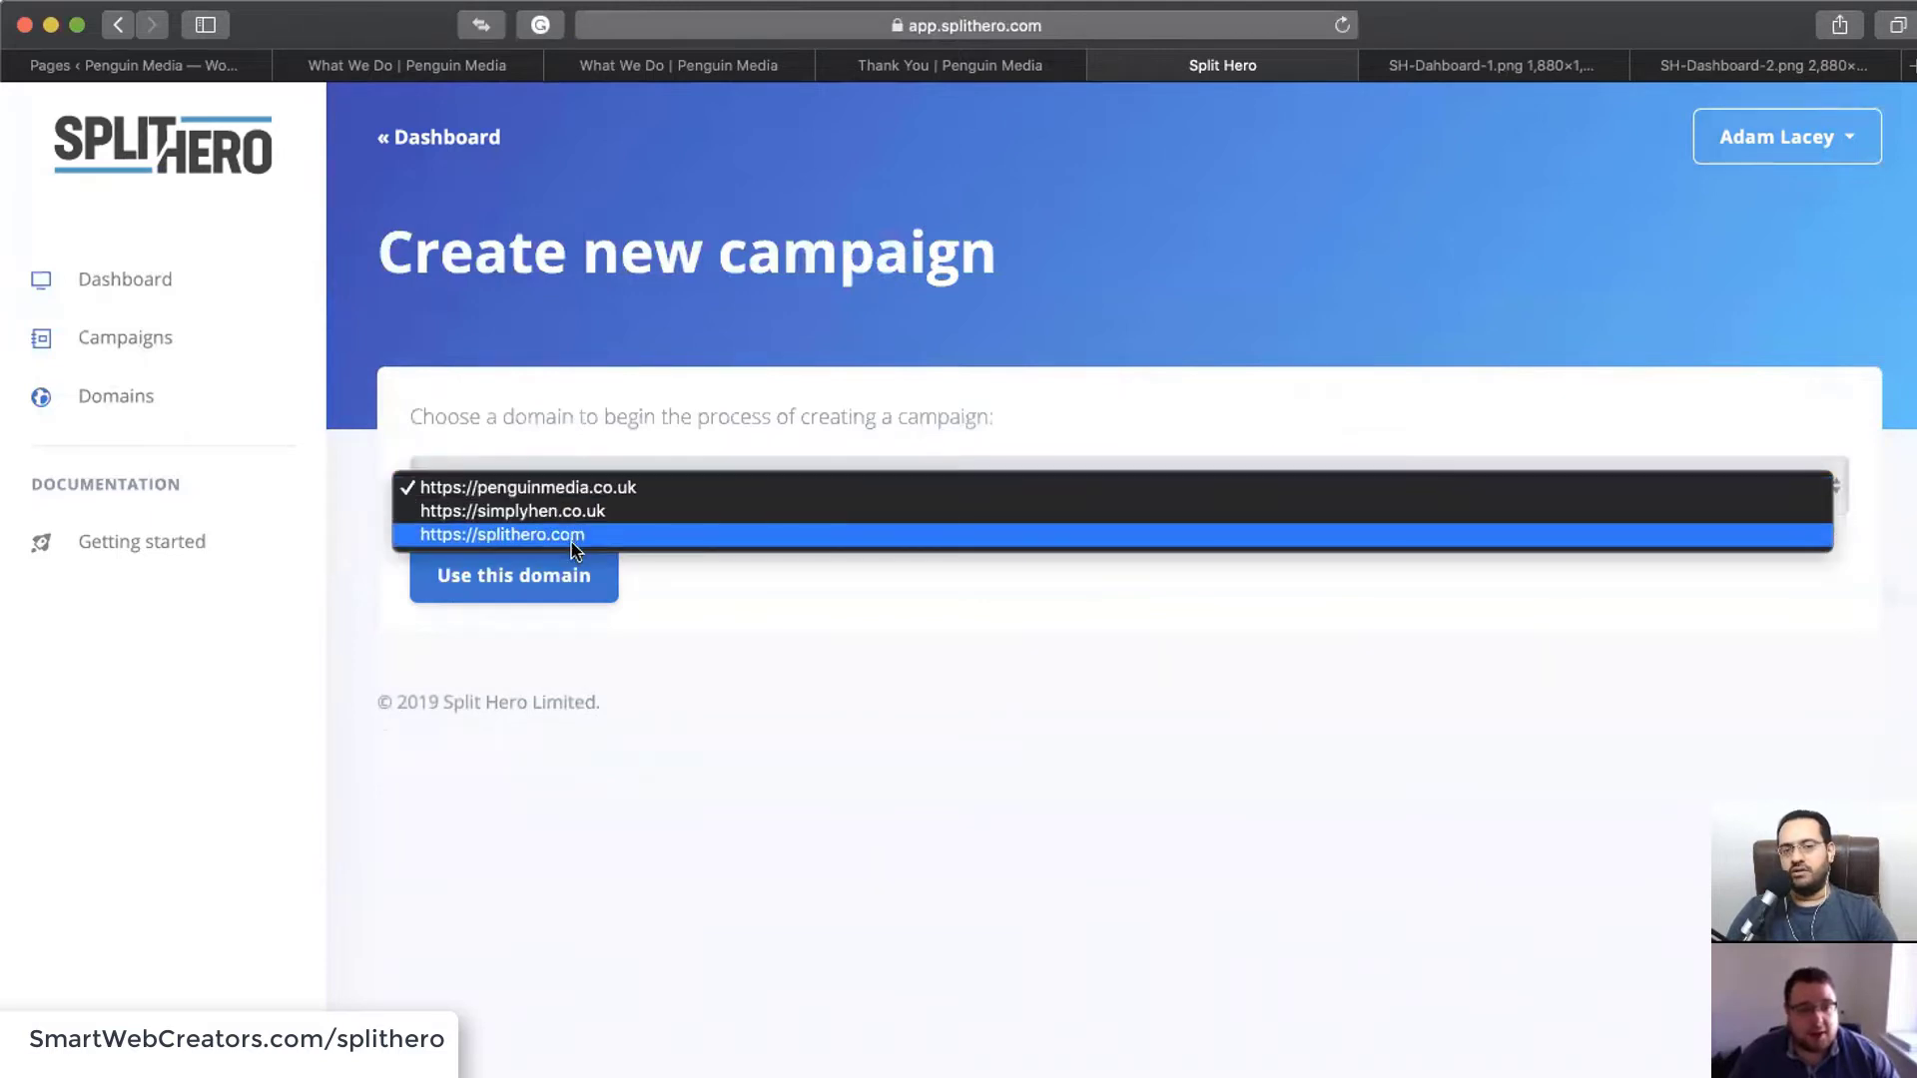
{"action": "left_click", "coordinate": [856, 732]}
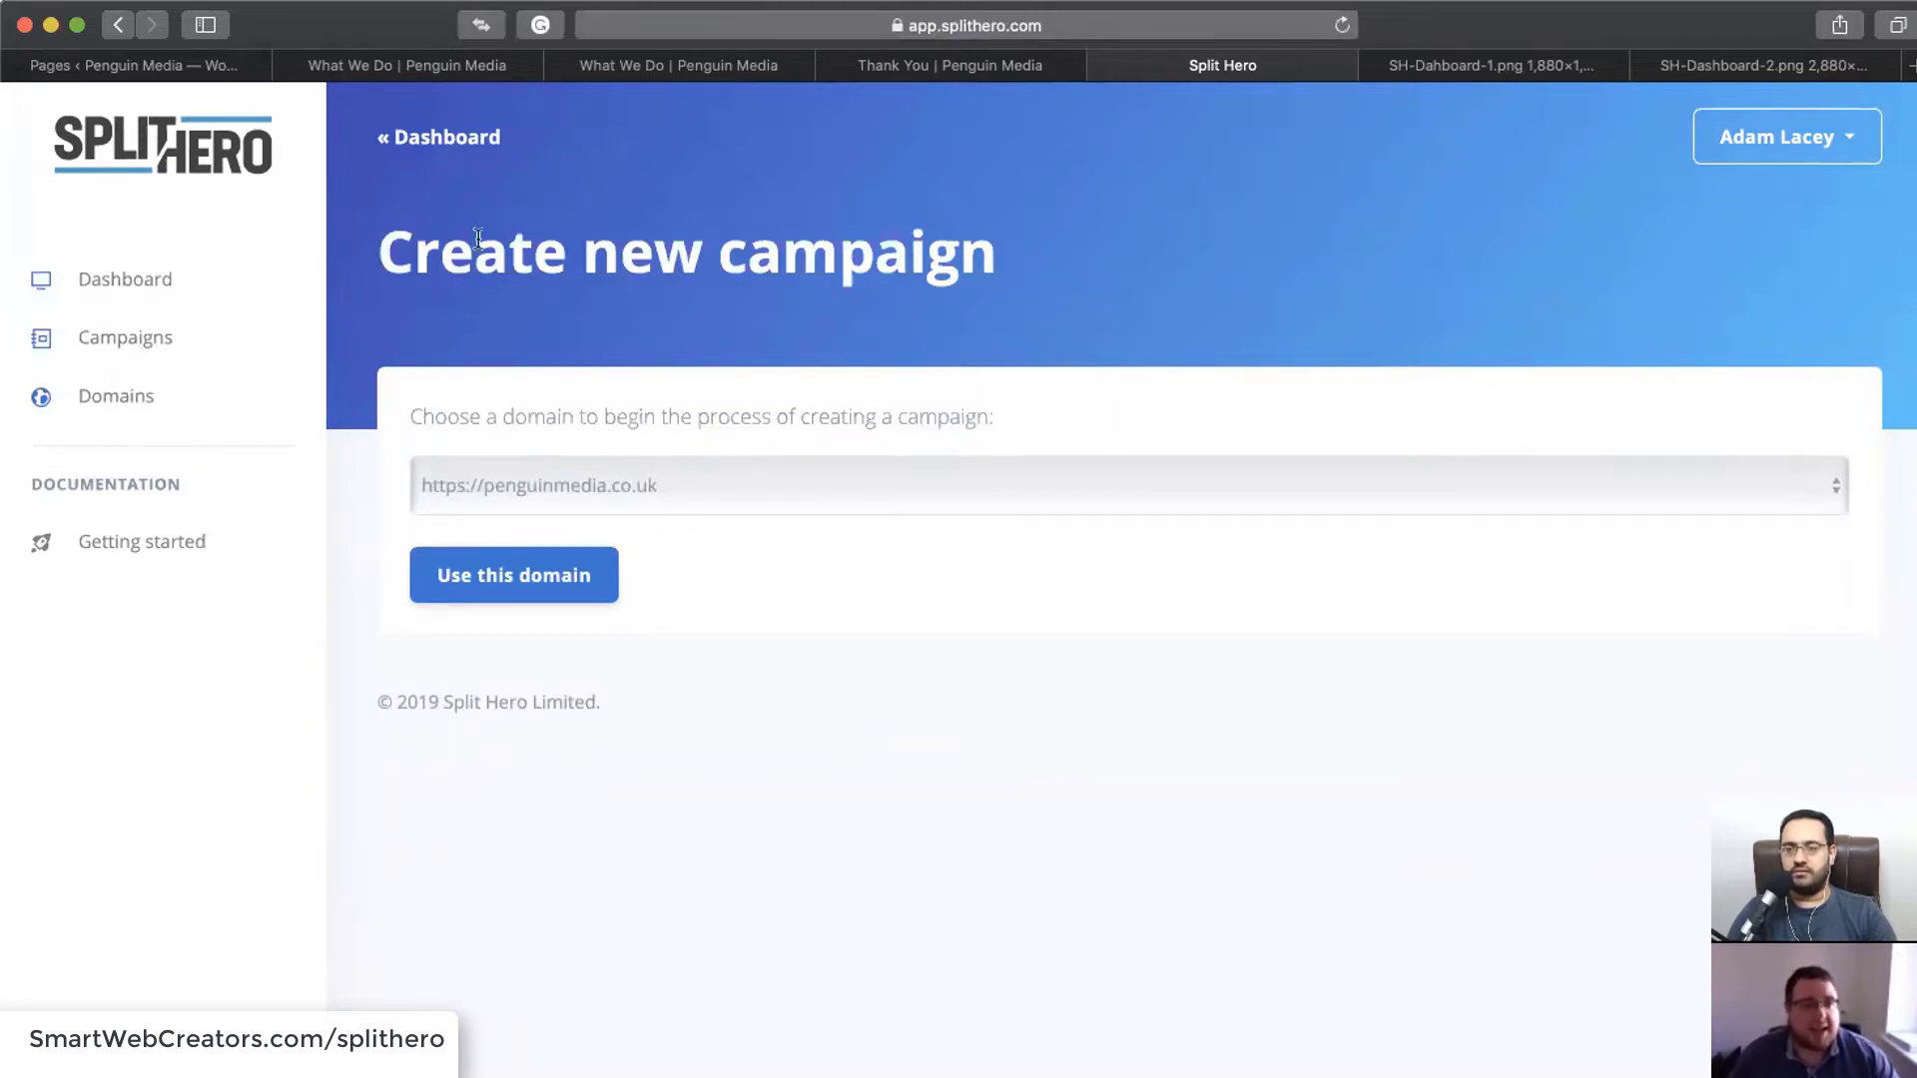
Switch back to the WordPress admin and reopen the Split Hero settings page
{"action": "left_click", "coordinate": [167, 70]}
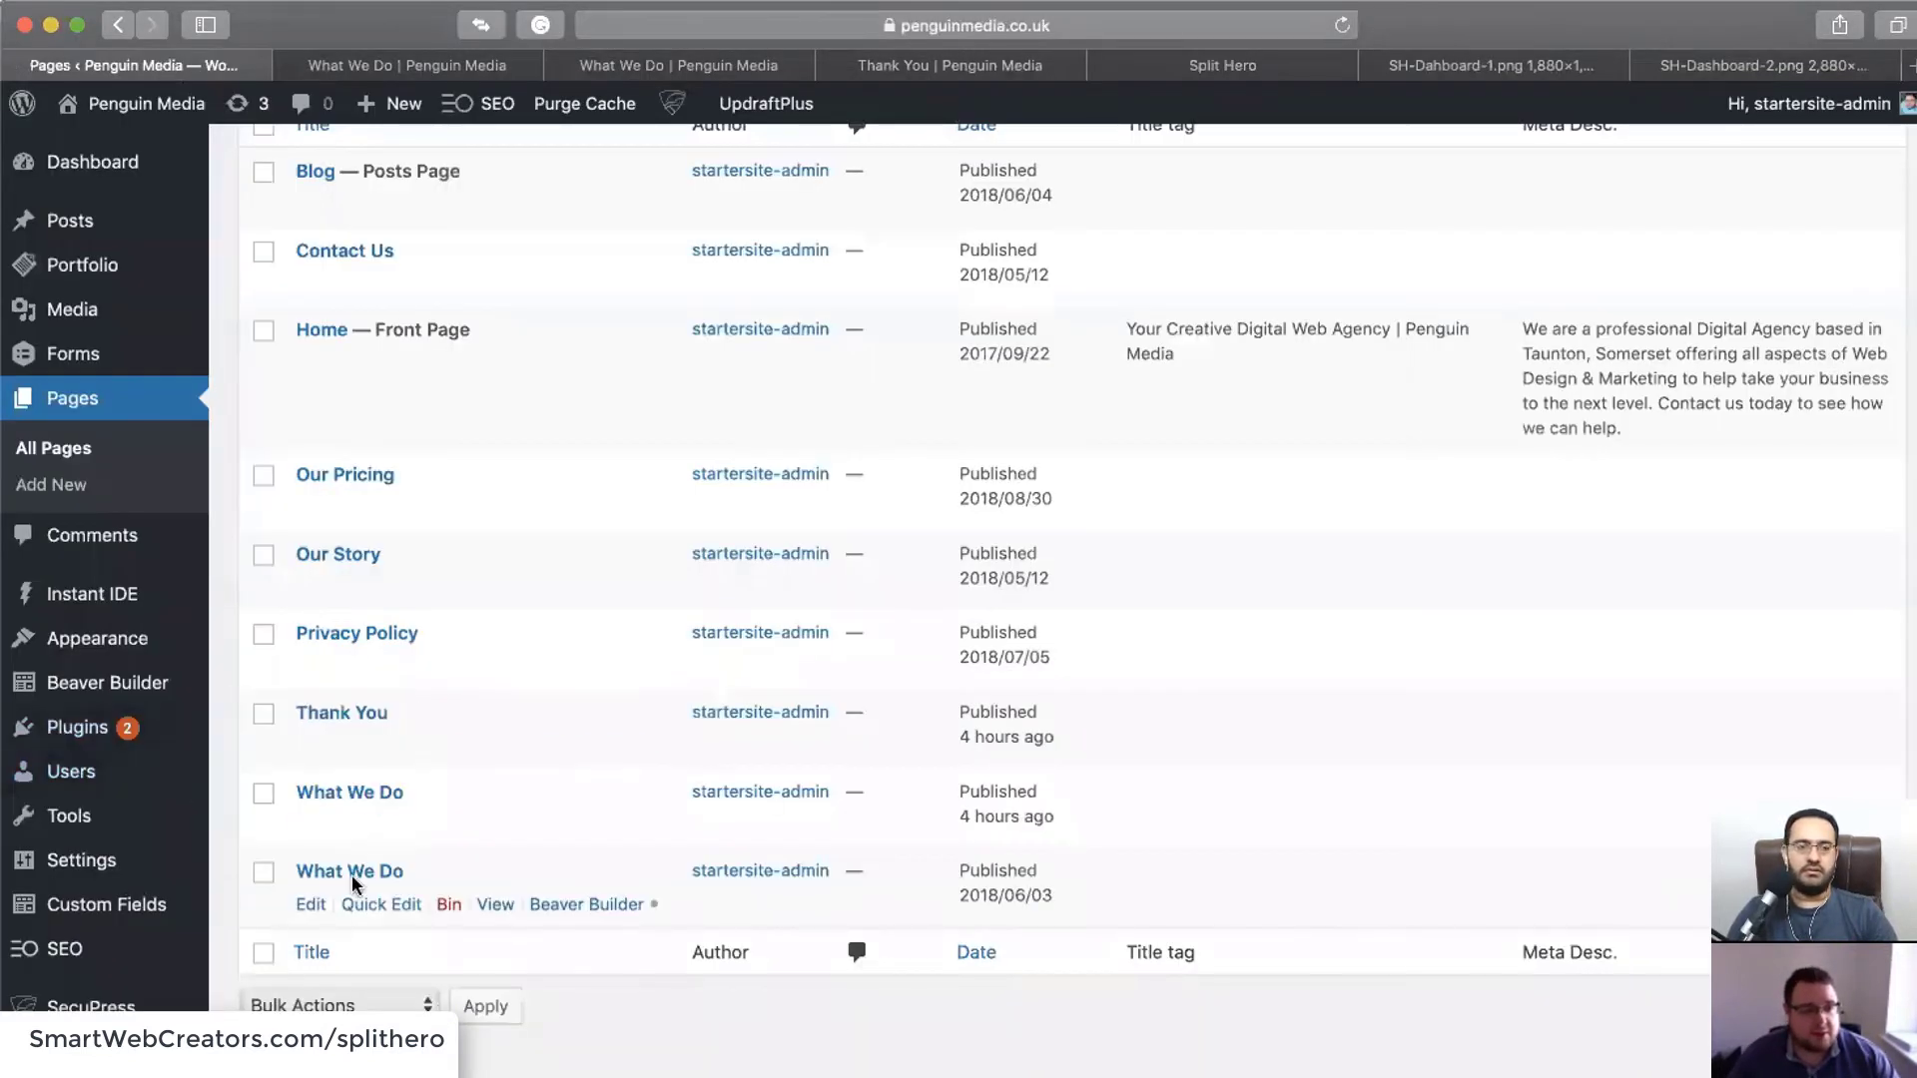
{"action": "mouse_move", "coordinate": [105, 860]}
{"action": "left_click", "coordinate": [262, 822]}
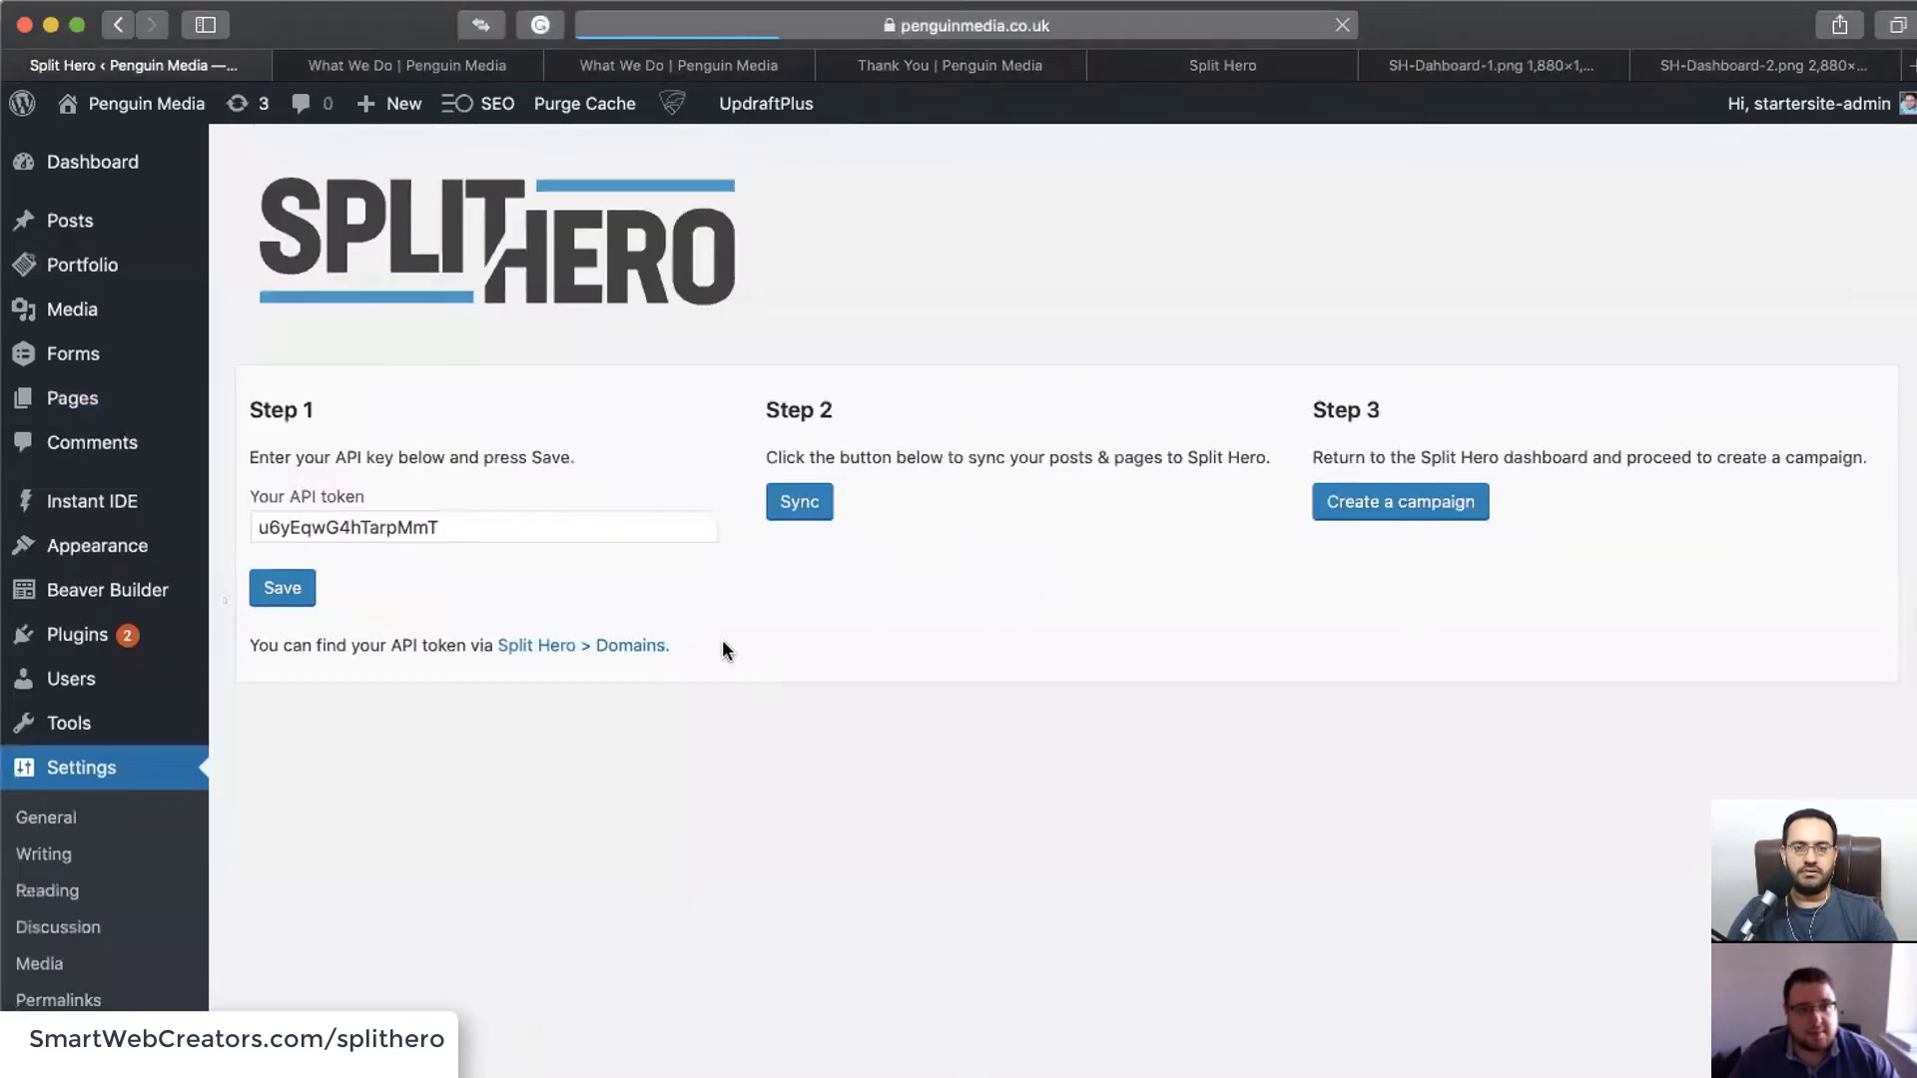
Proceed from the plugin settings to the Split Hero campaigns list and review the site's Thank You page
{"action": "left_click", "coordinate": [1391, 519]}
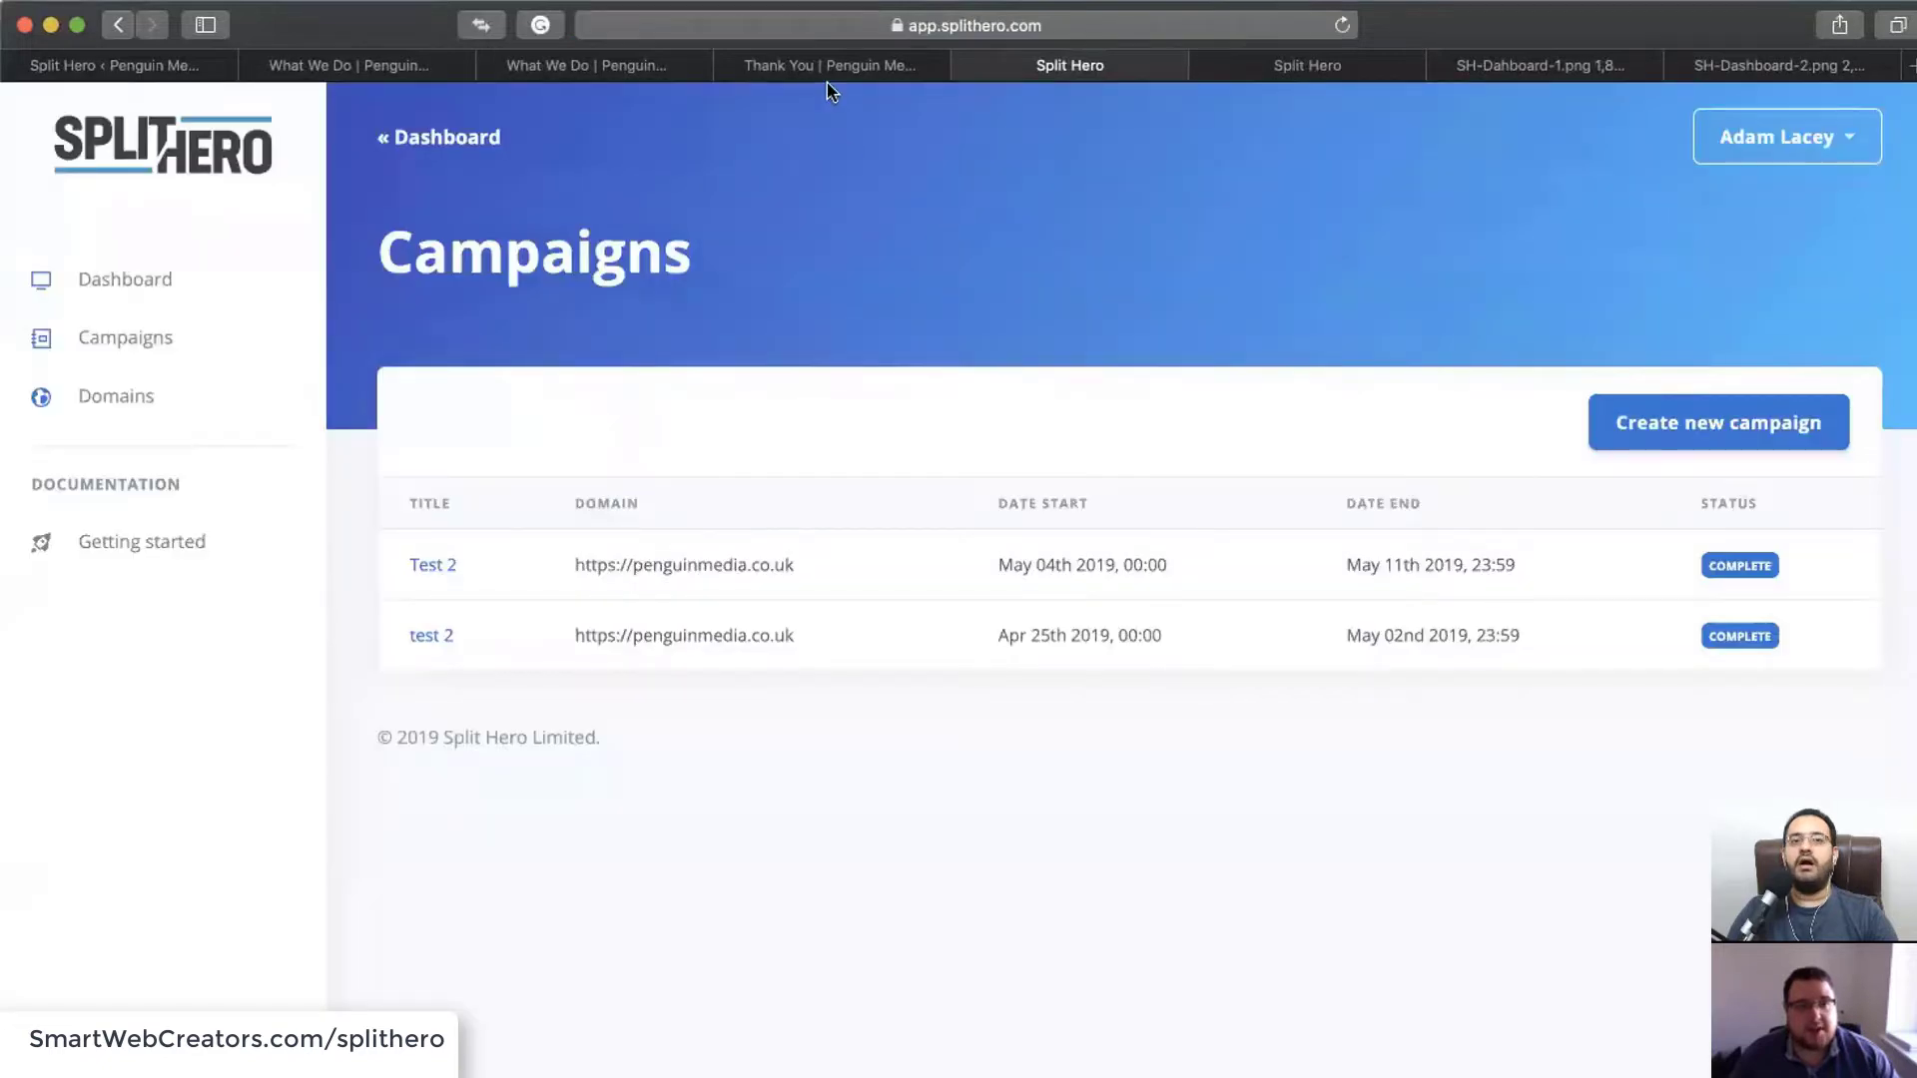
{"action": "left_click", "coordinate": [823, 66]}
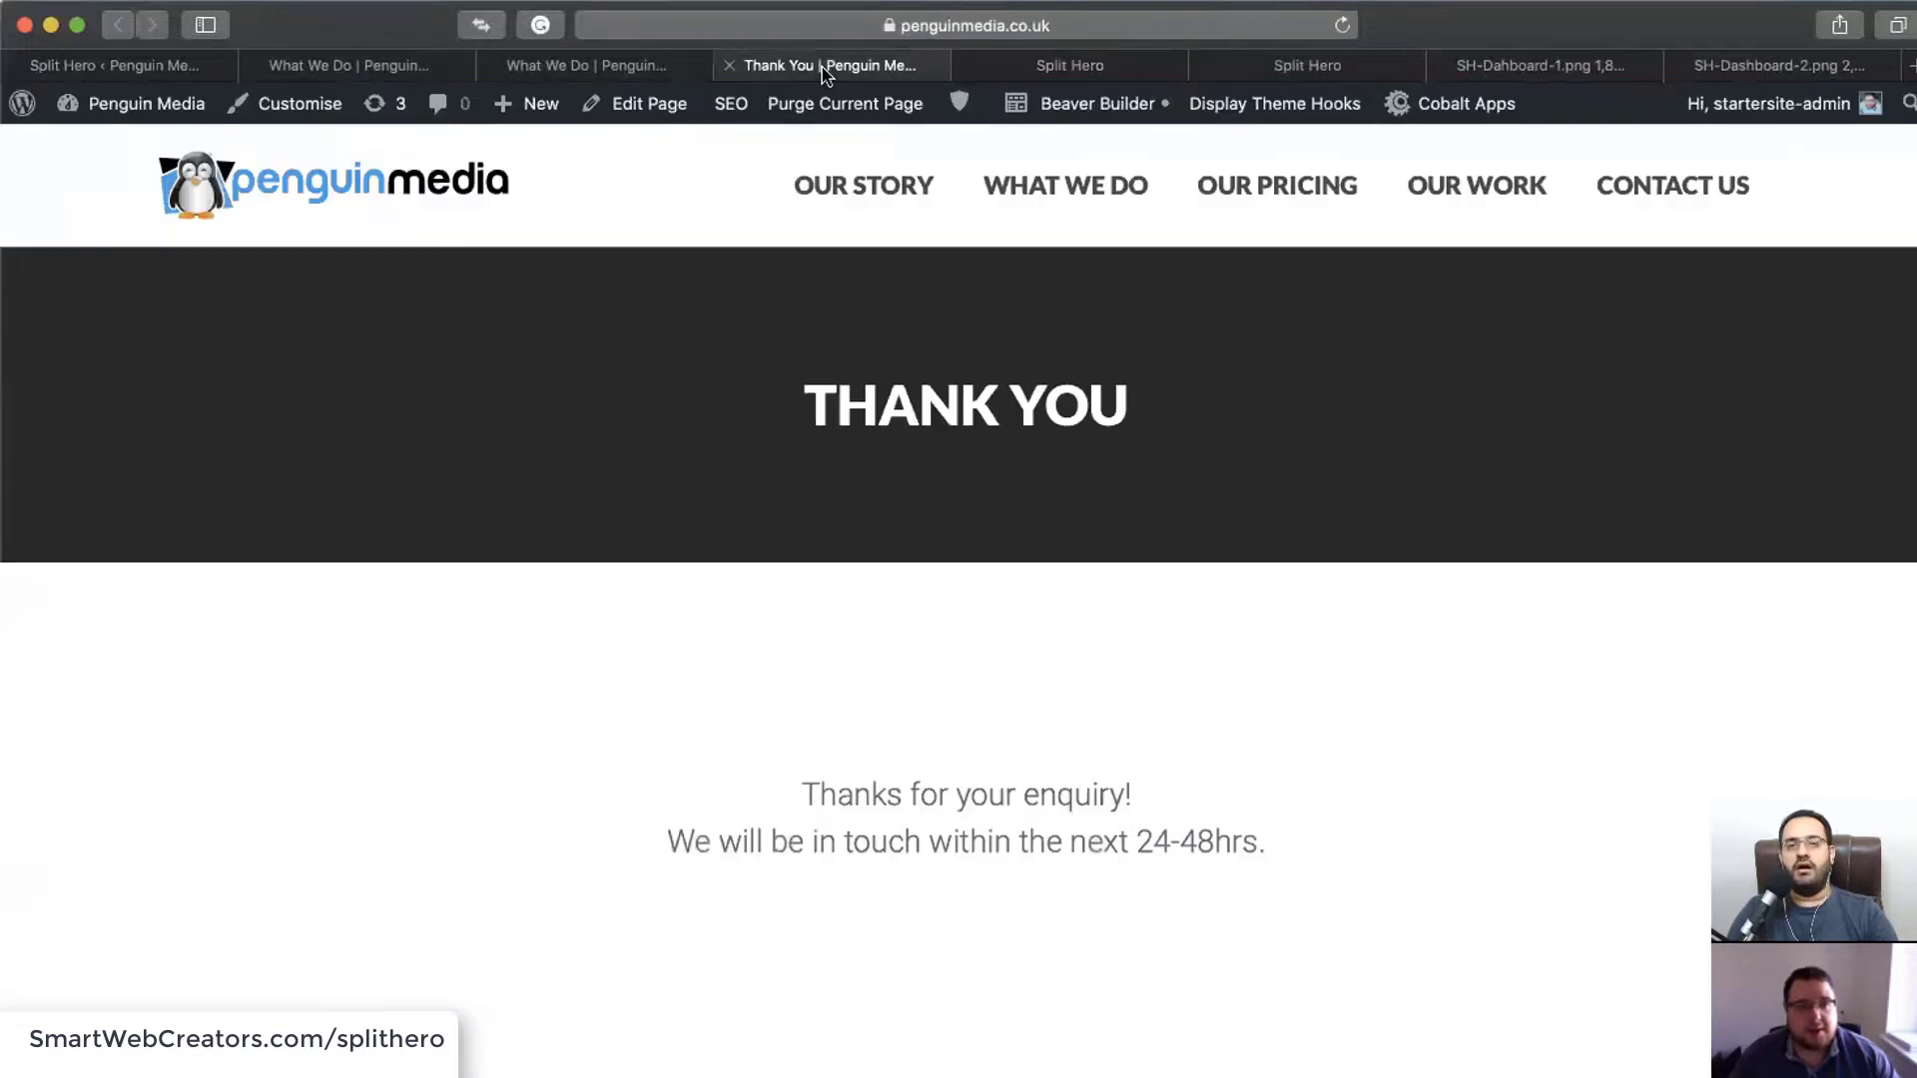
{"action": "left_click", "coordinate": [1069, 66]}
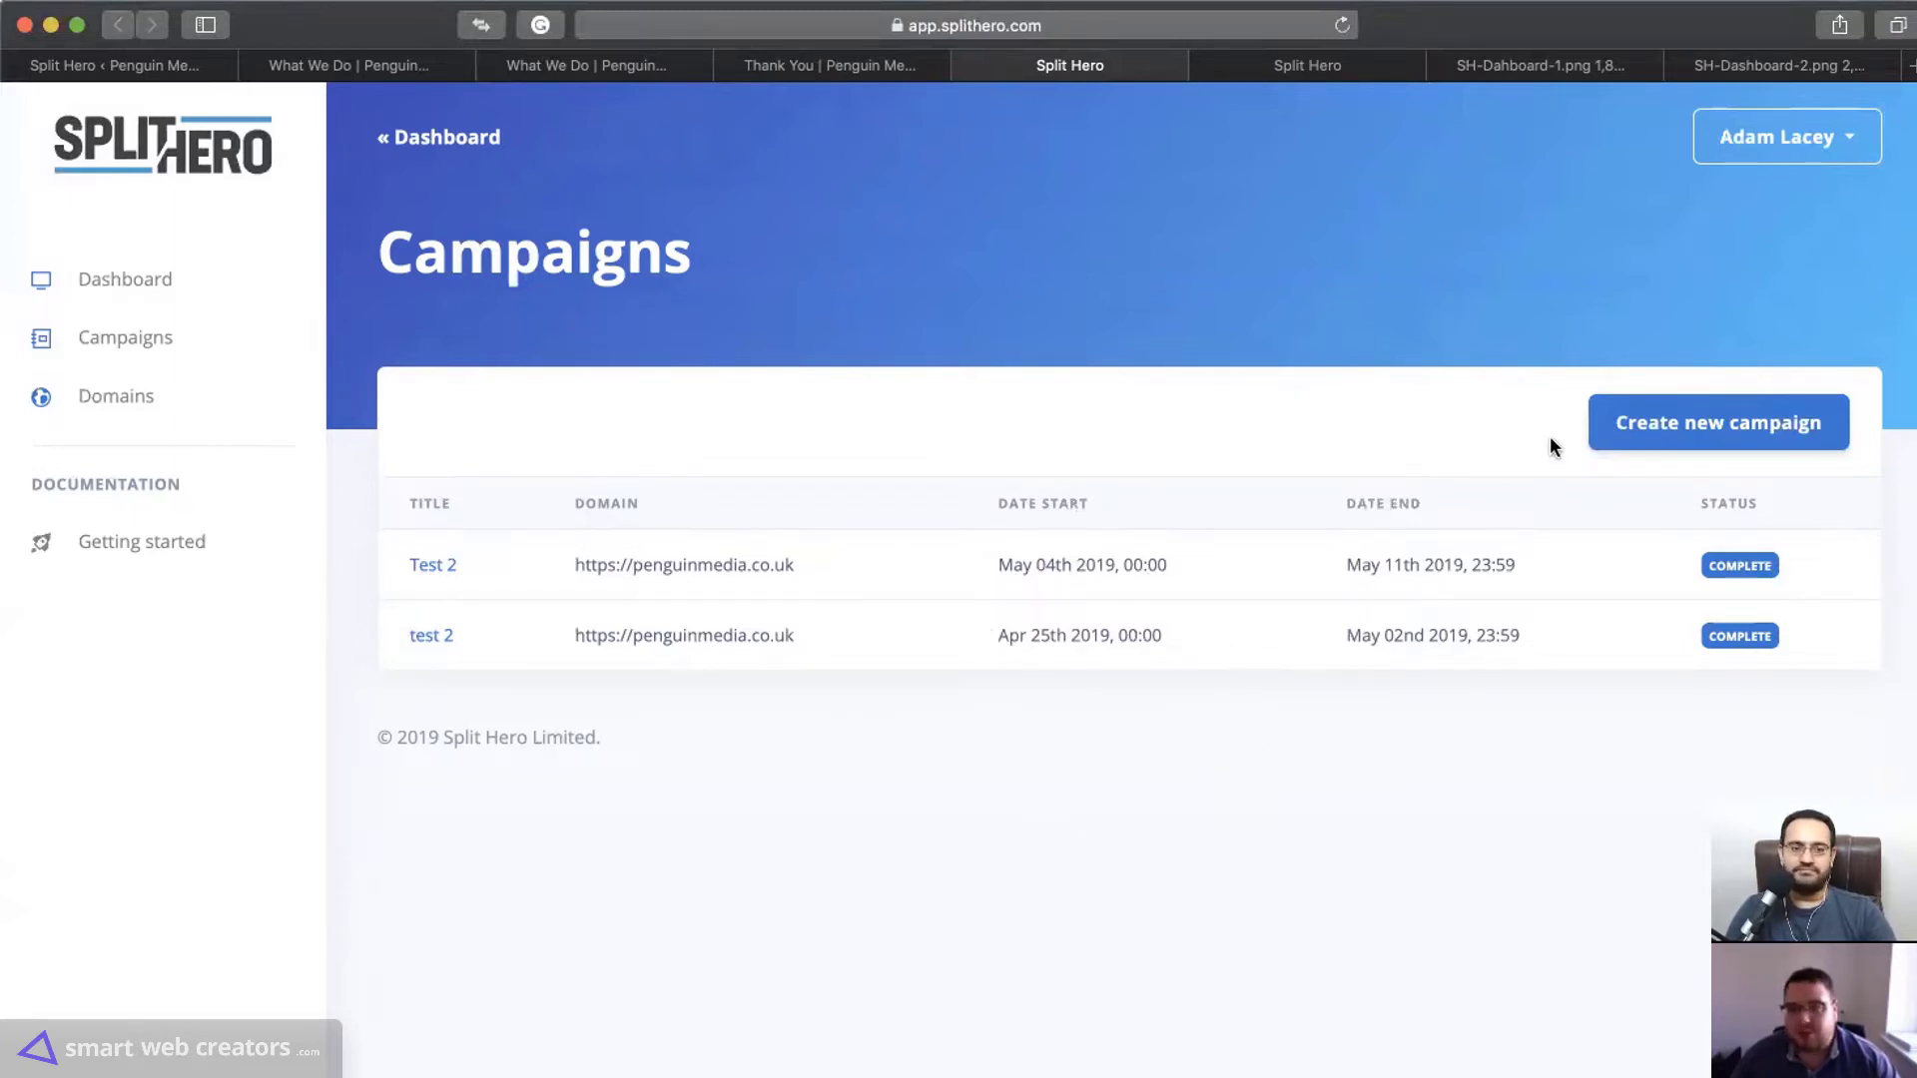
{"action": "left_click", "coordinate": [1654, 430]}
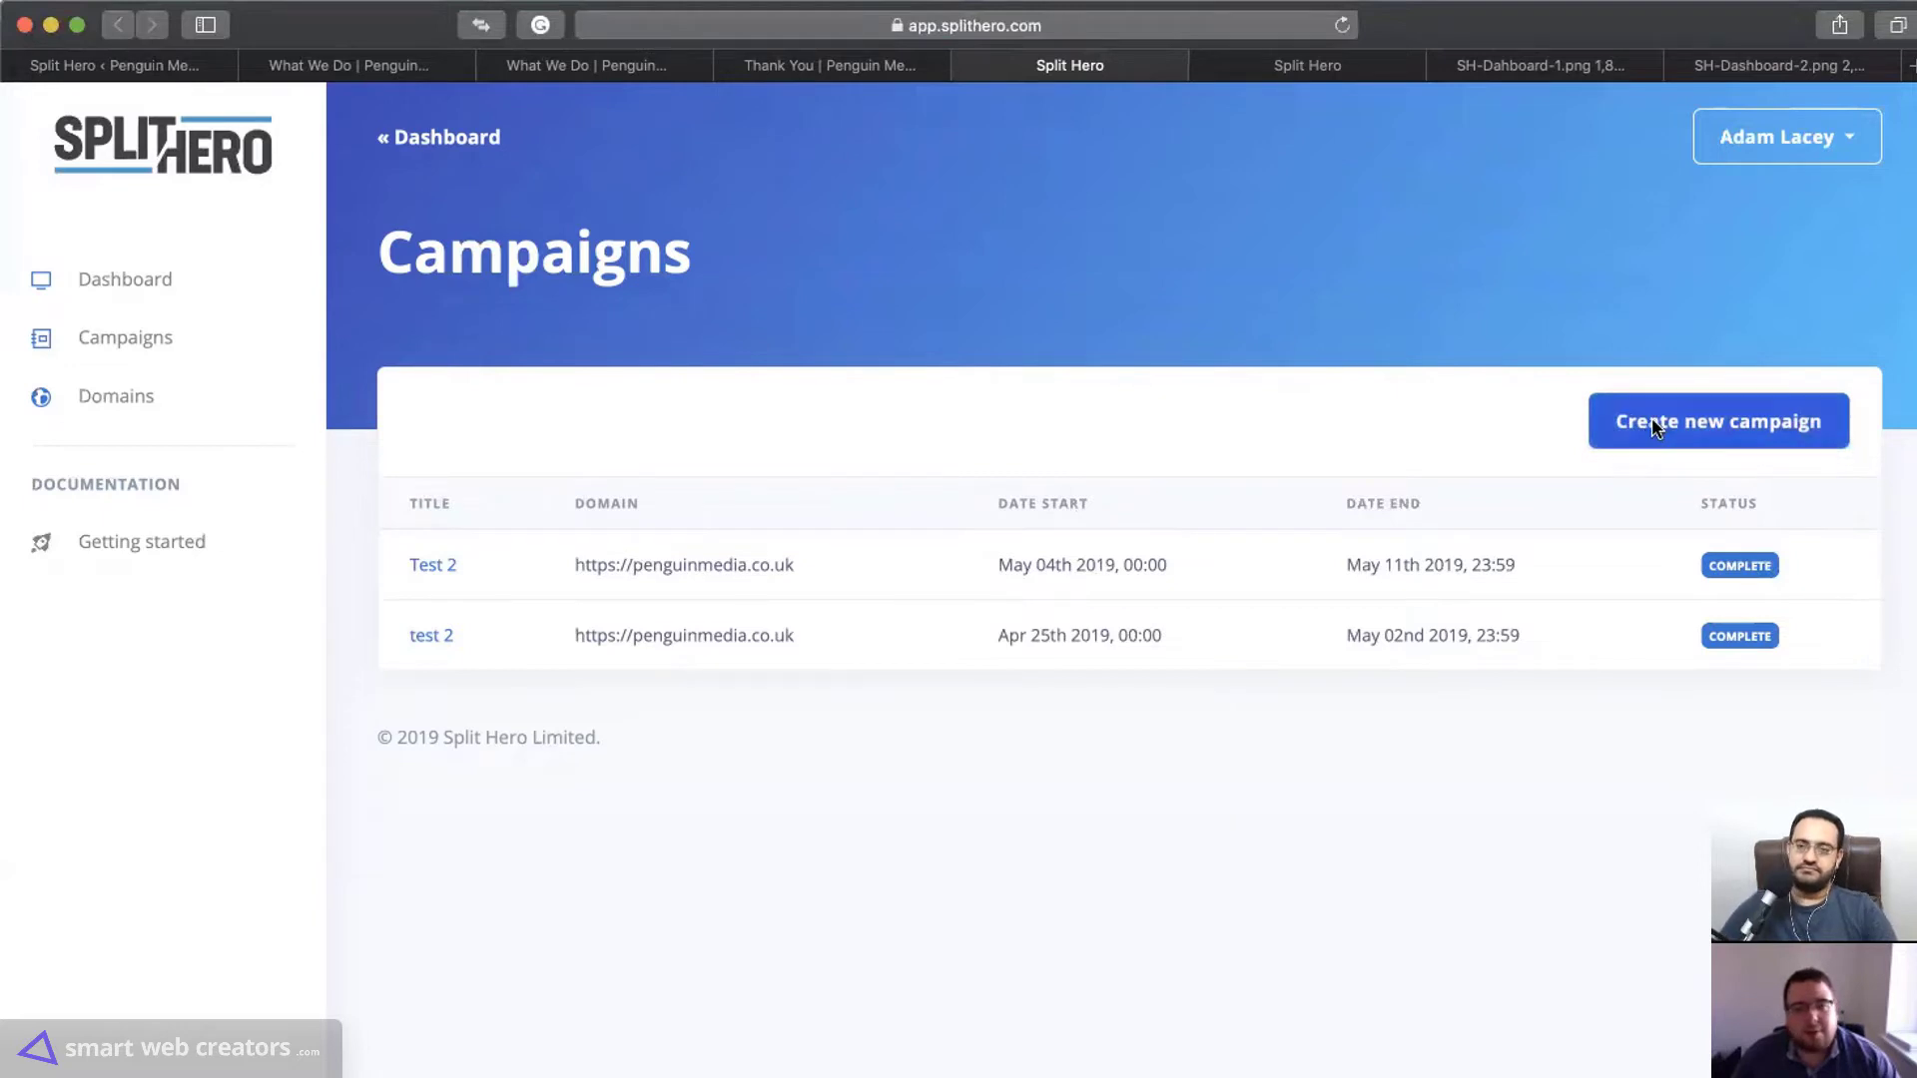
{"action": "left_click", "coordinate": [581, 483]}
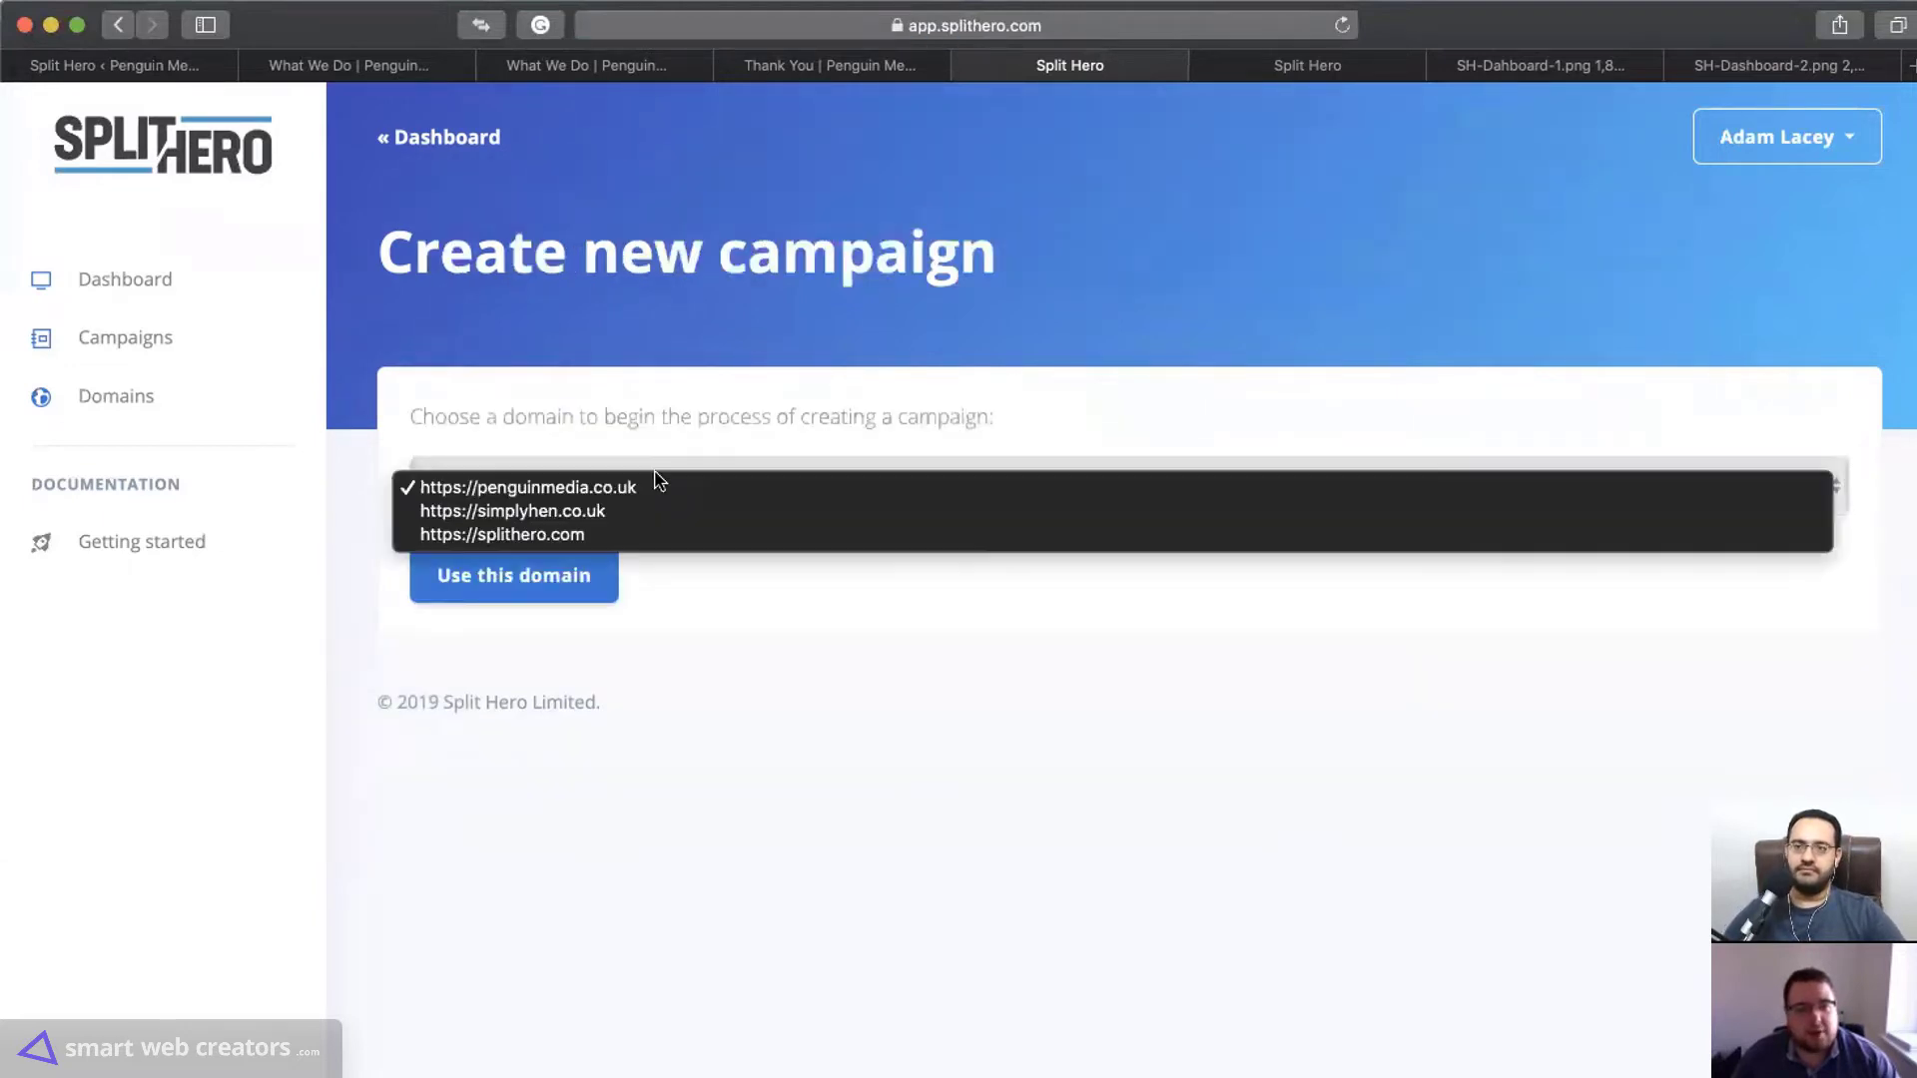
{"action": "left_click", "coordinate": [602, 482]}
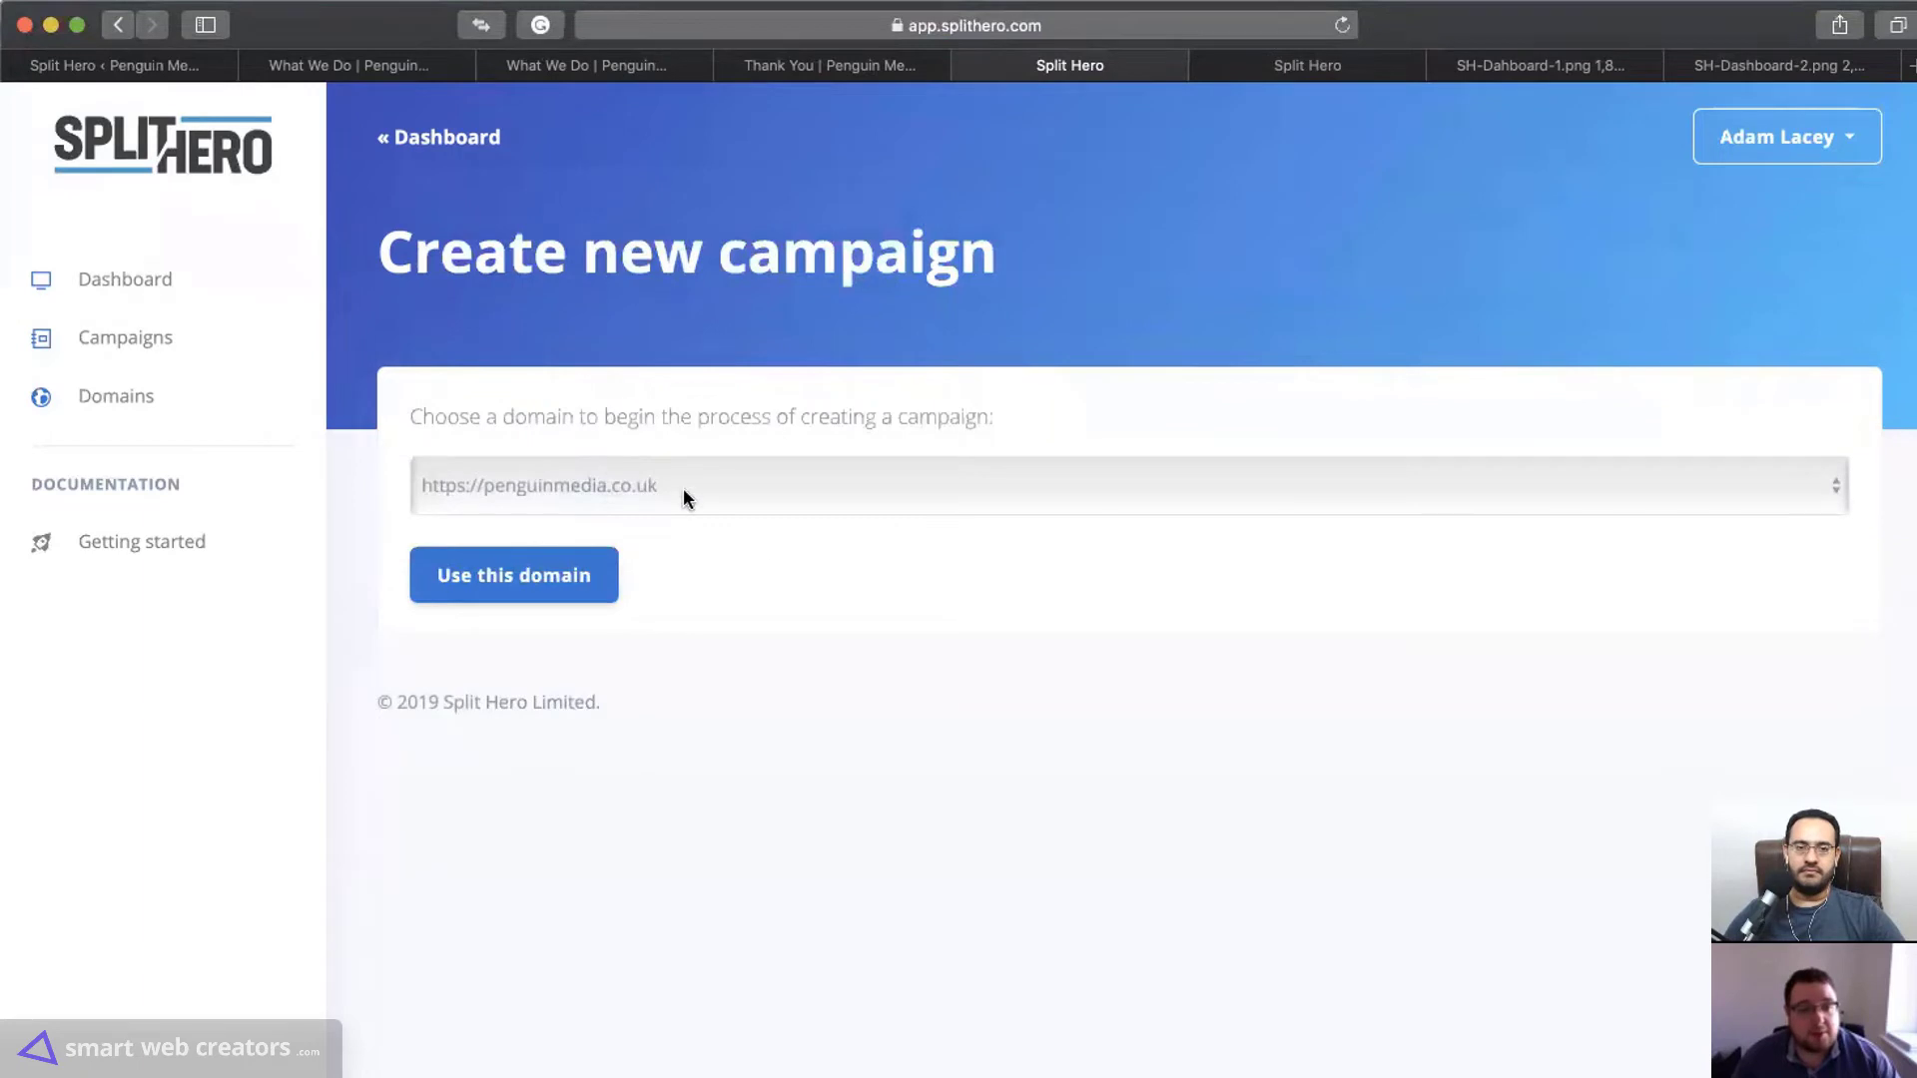
{"action": "left_click", "coordinate": [542, 591]}
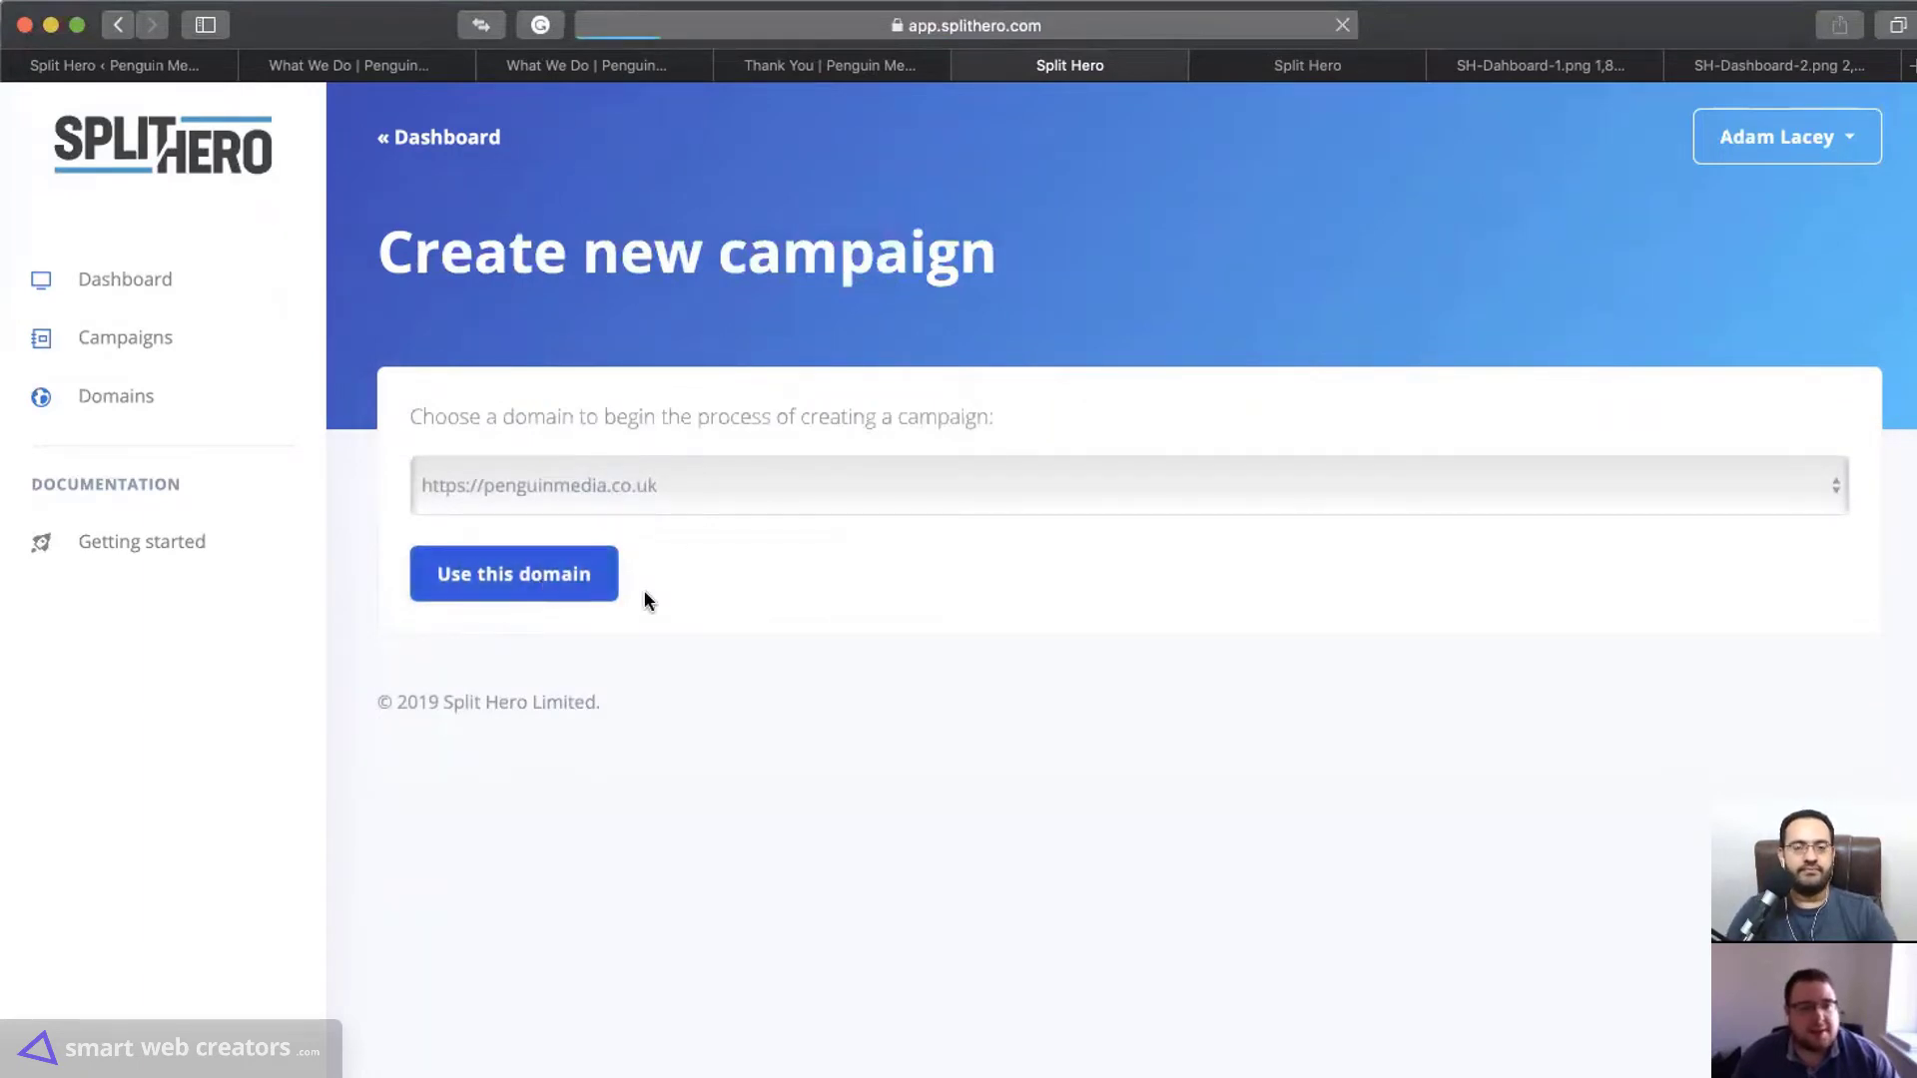
Title the campaign Demo Video and continue to the URL selection
{"action": "scroll", "coordinate": [1093, 693], "scroll_direction": "down", "scroll_amount": 2}
{"action": "left_click", "coordinate": [924, 529]}
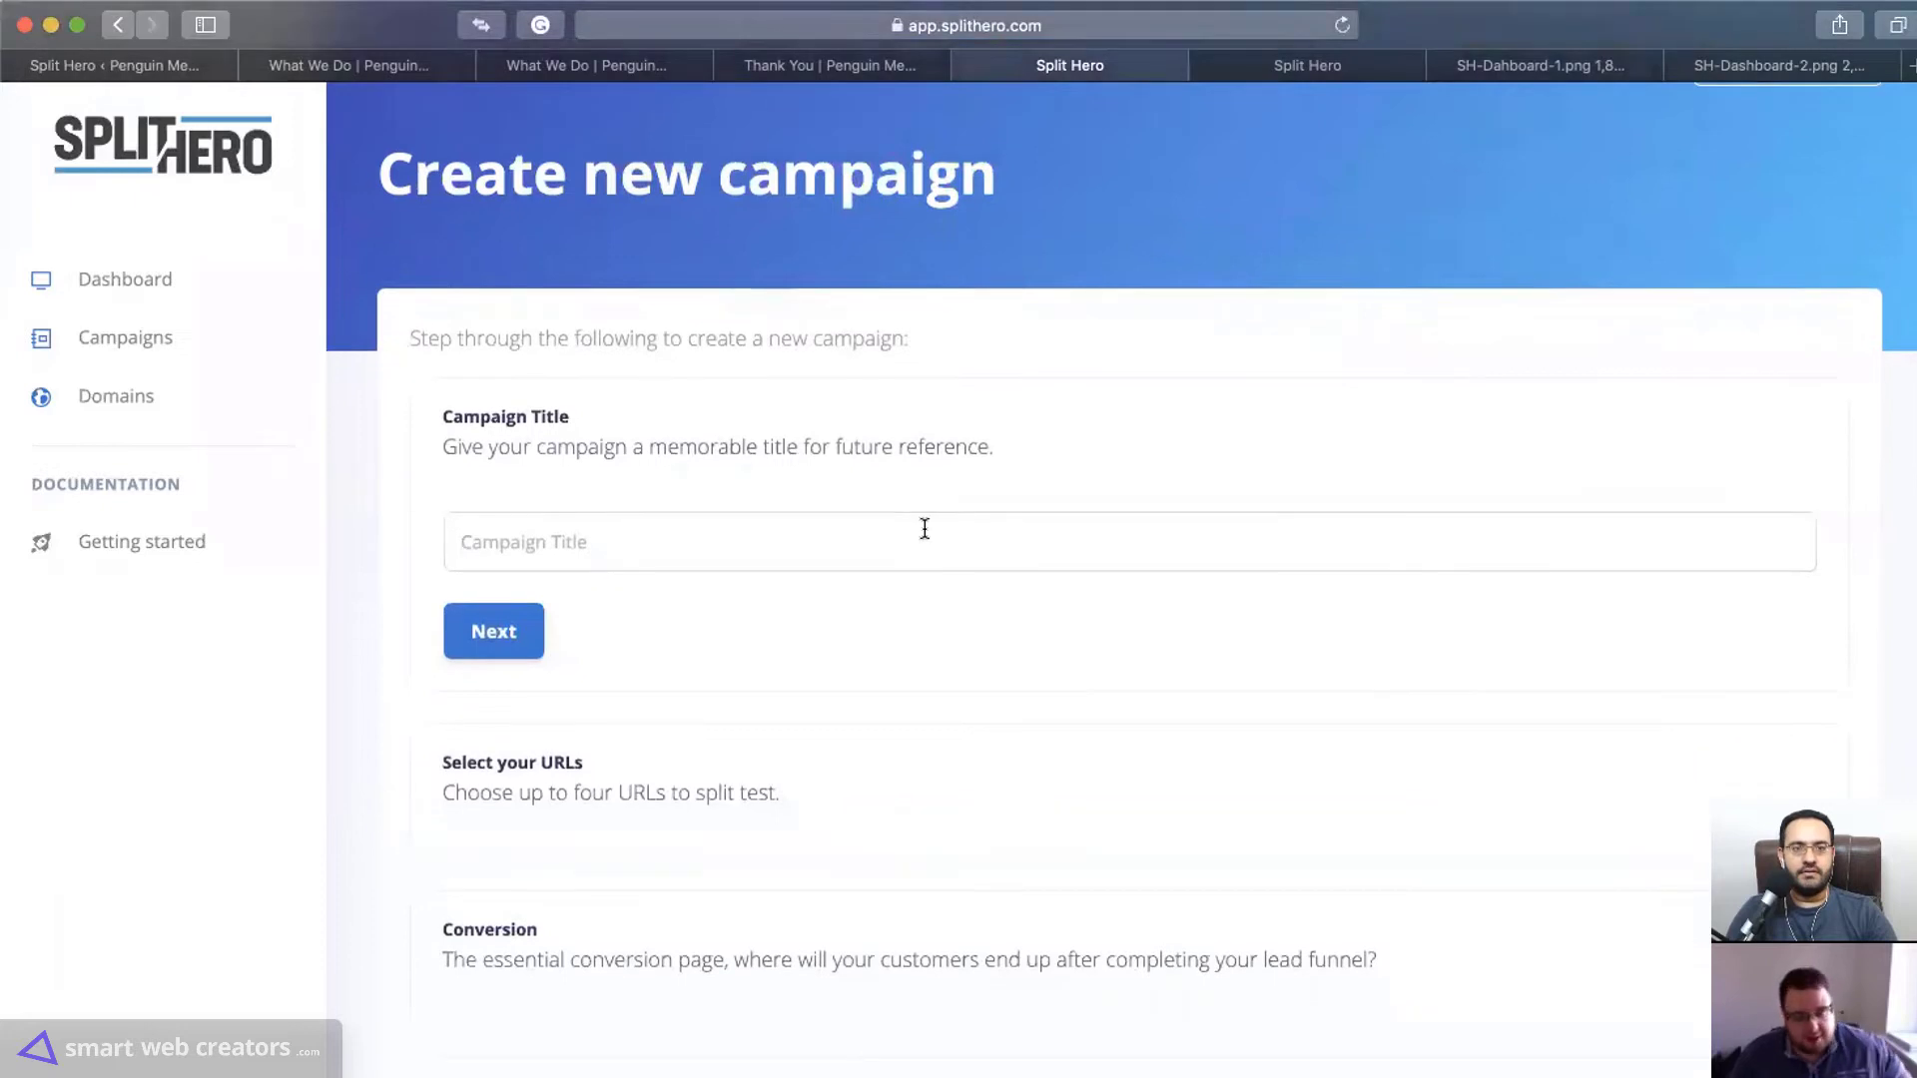
{"action": "type", "text": "Demo DVideo"}
{"action": "scroll", "coordinate": [872, 549], "scroll_direction": "down", "scroll_amount": 1}
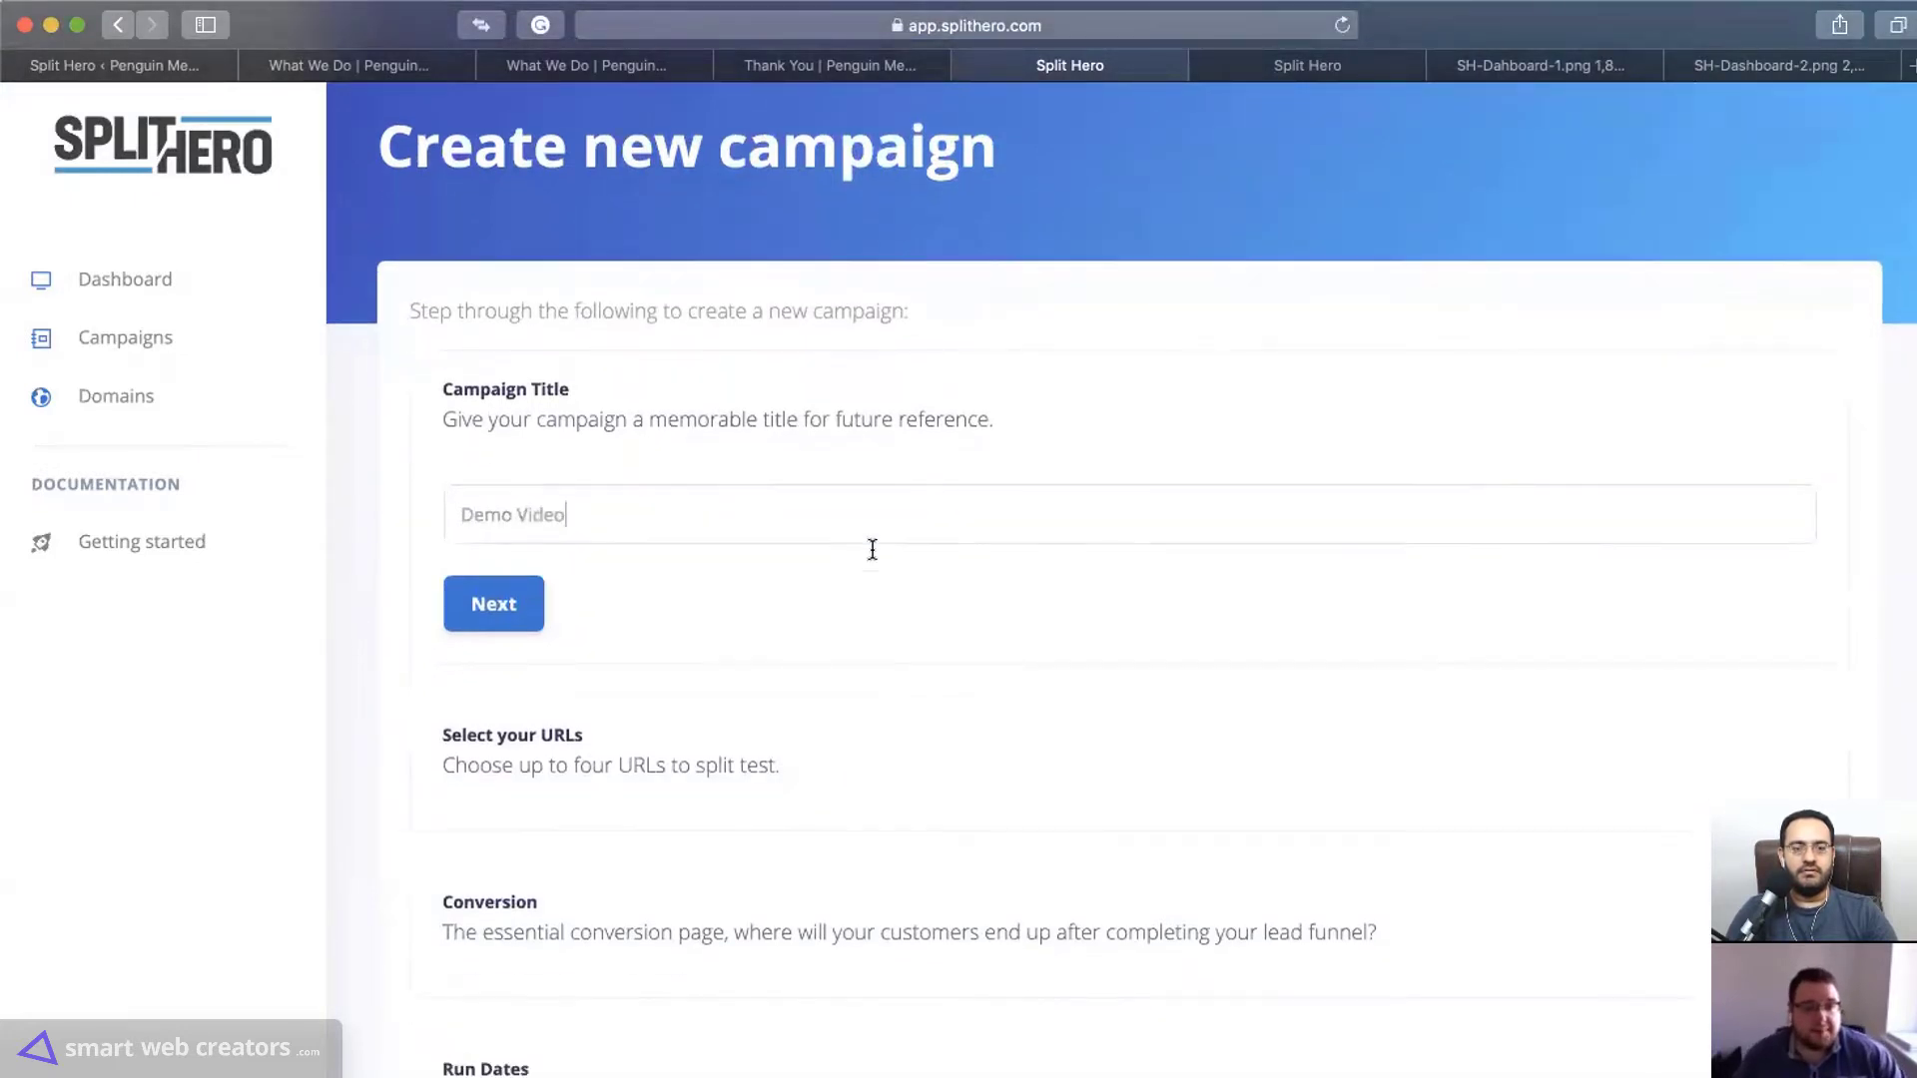
{"action": "left_click", "coordinate": [509, 534]}
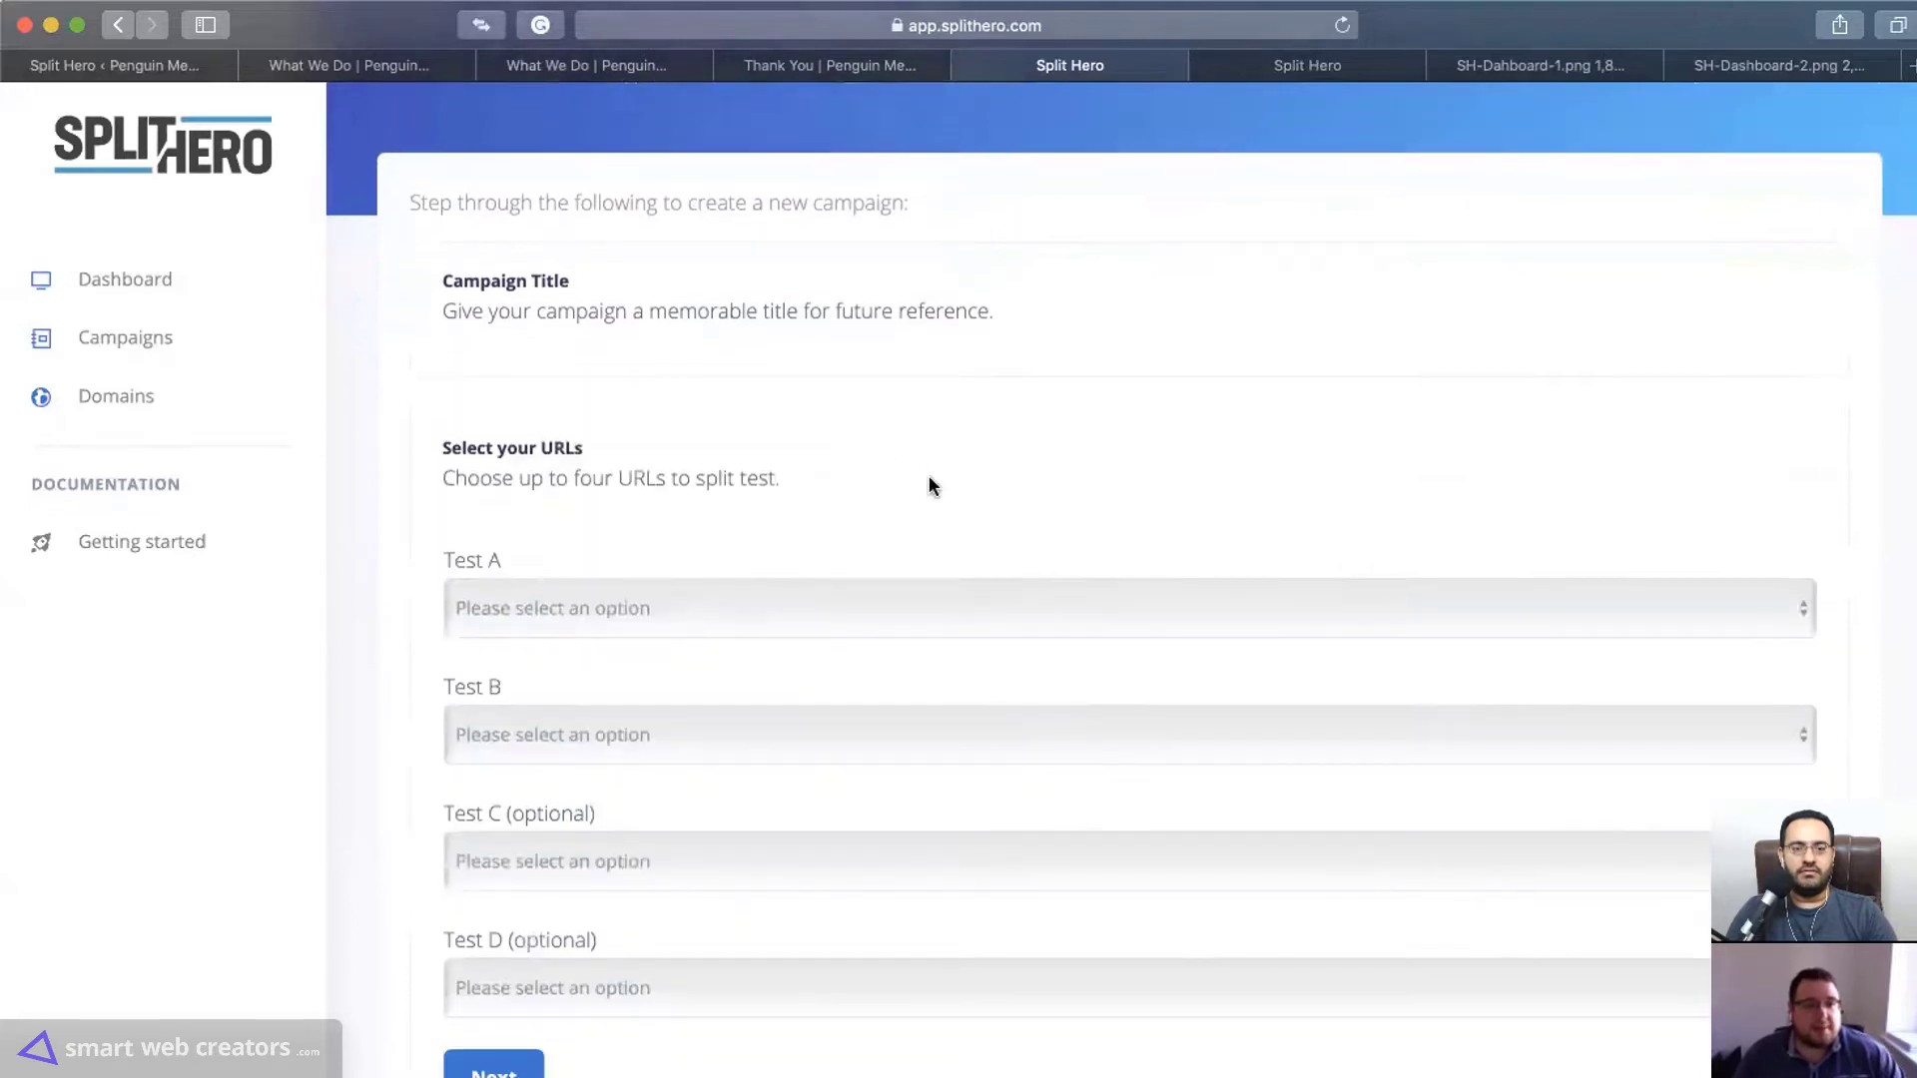
Assign the What We Do page at /what-we-do/ to Test A and /what-we-do-2/ to Test B, and continue to the conversion settings
{"action": "scroll", "coordinate": [924, 480], "scroll_direction": "down", "scroll_amount": 4}
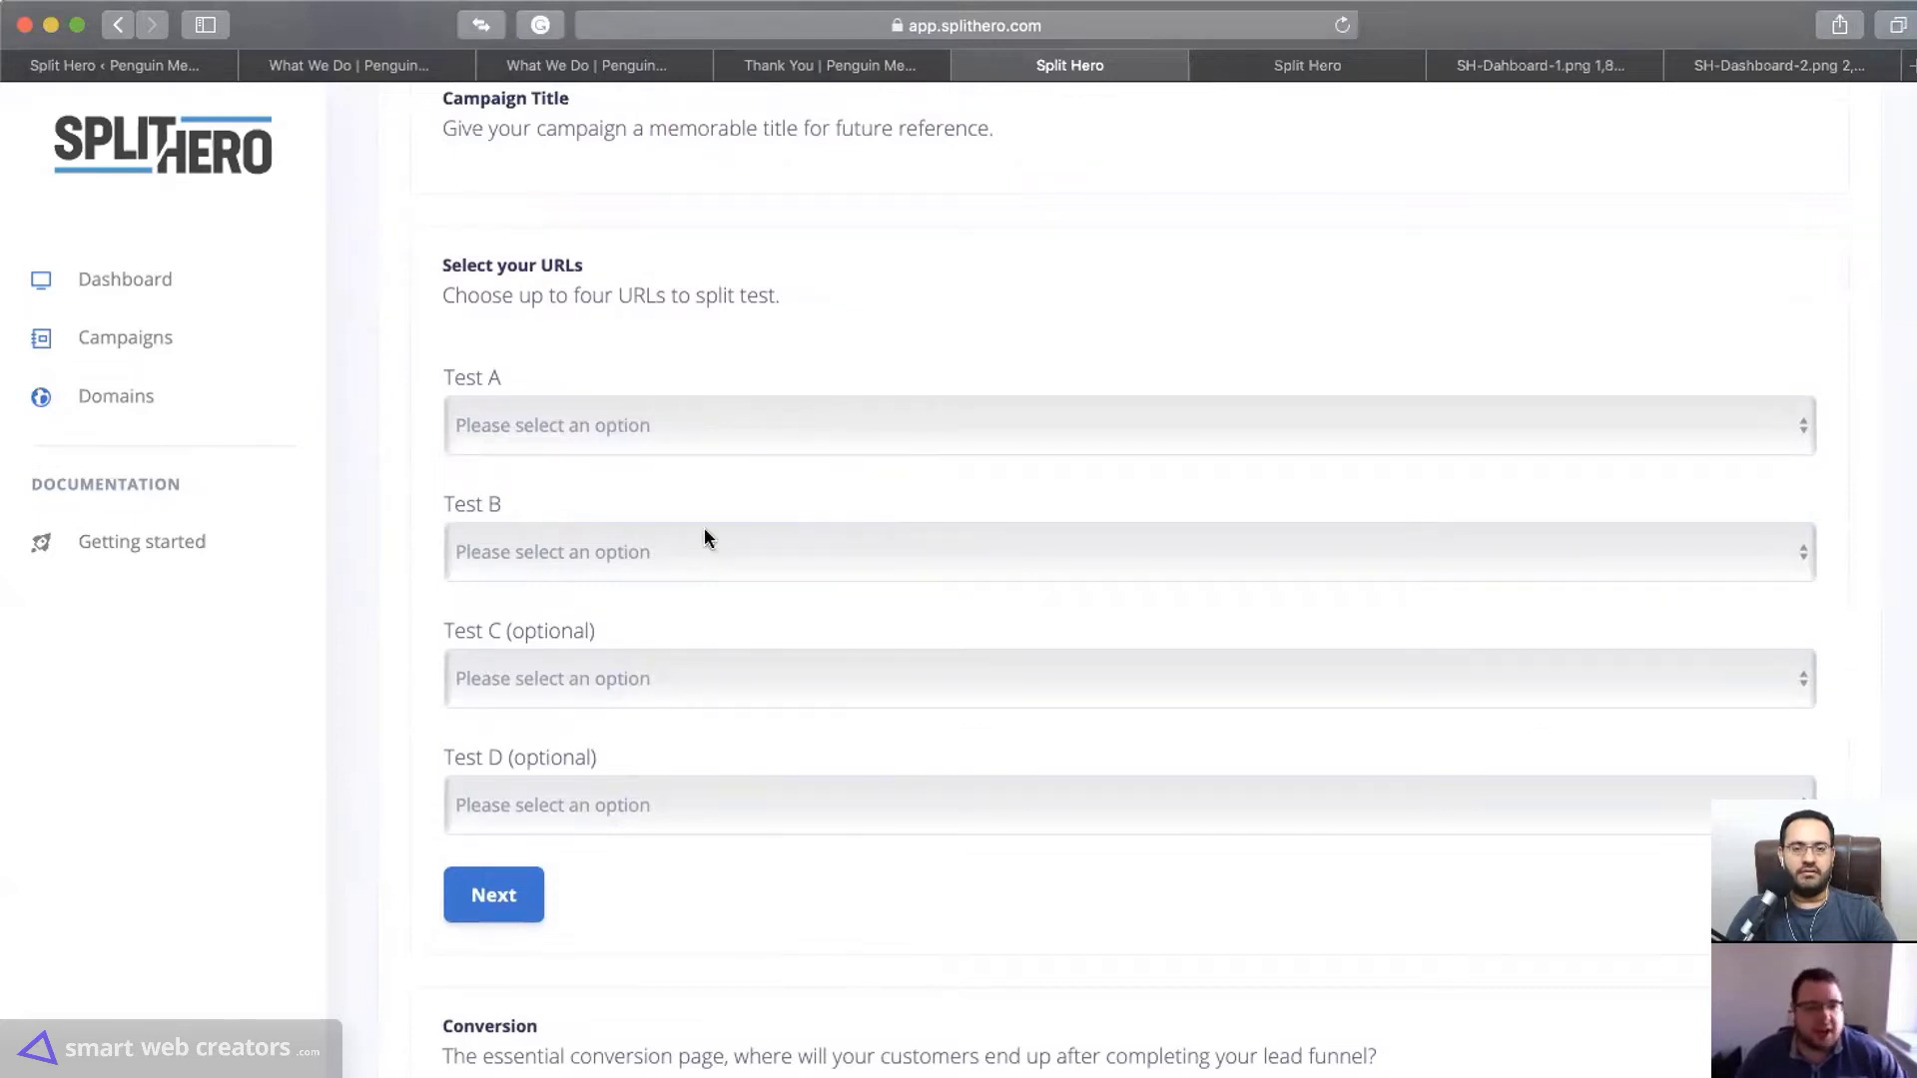
{"action": "left_click", "coordinate": [697, 420]}
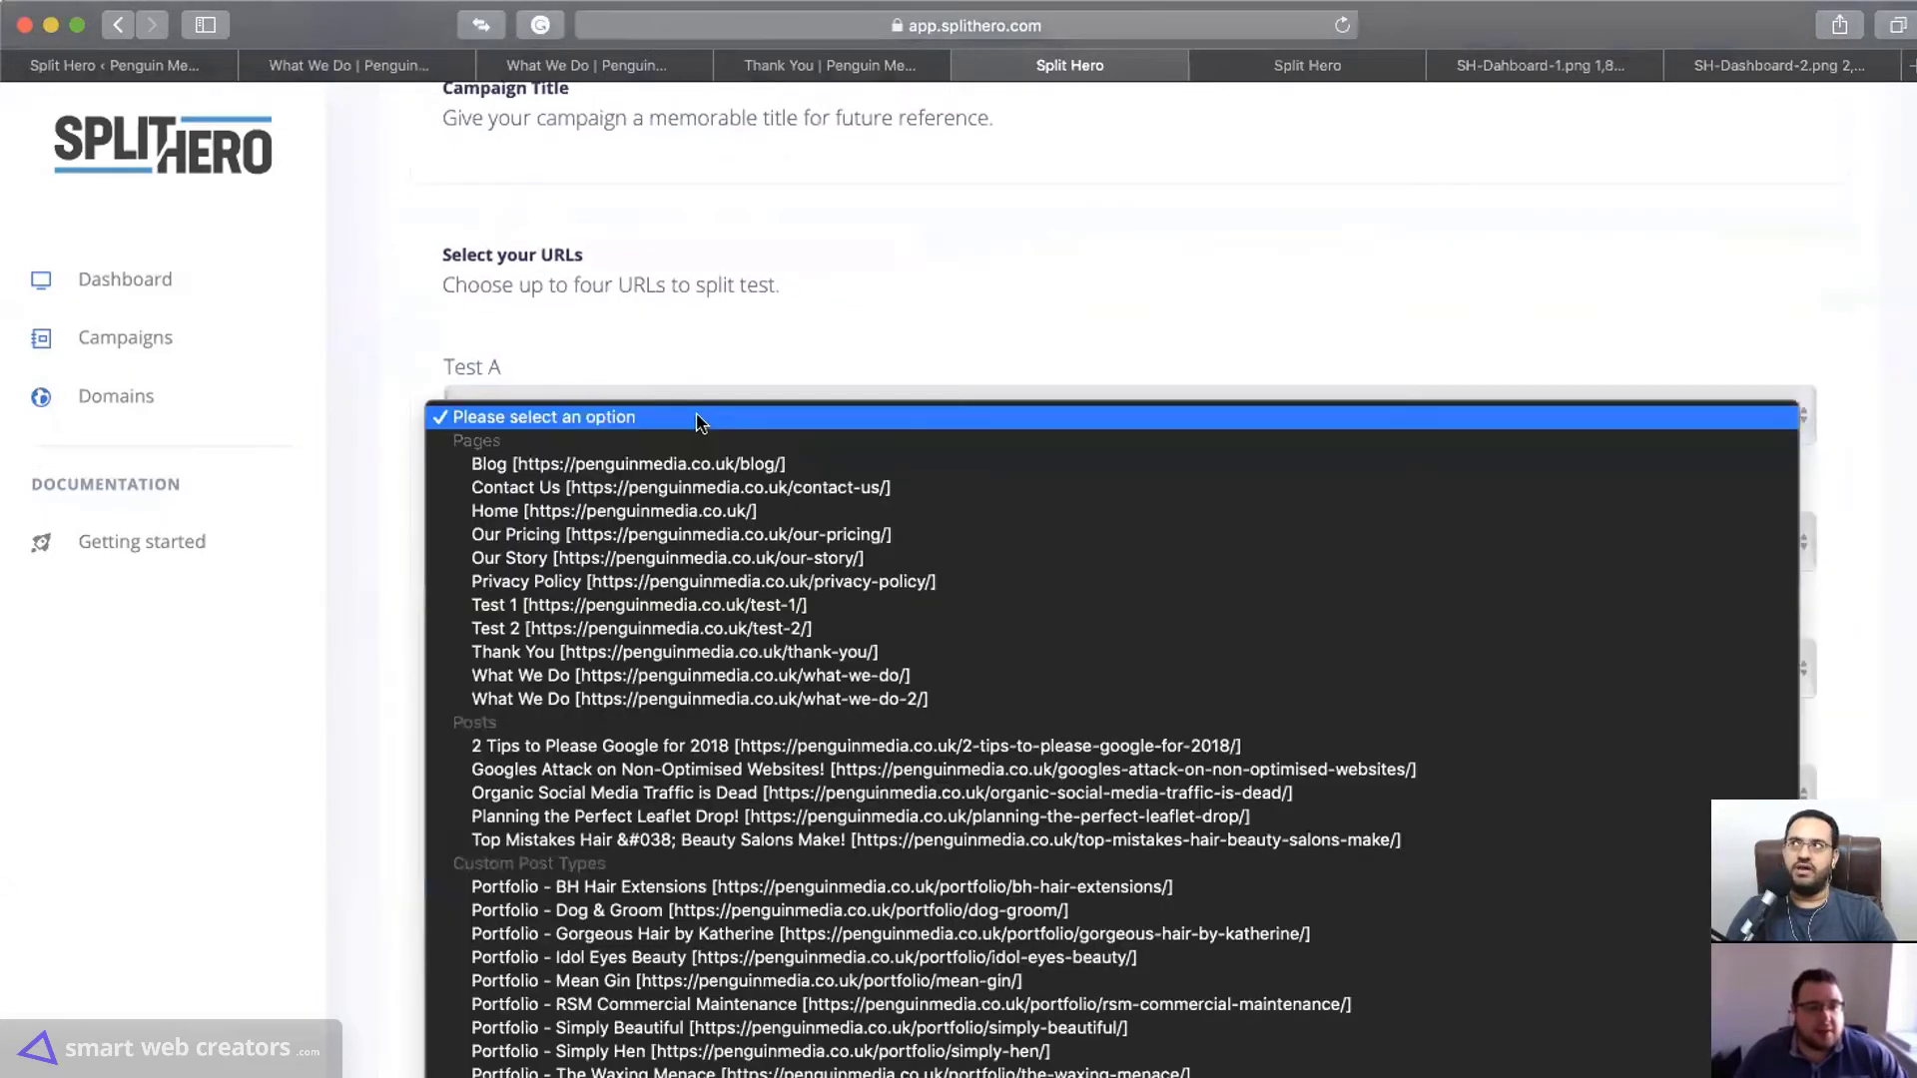
{"action": "left_click", "coordinate": [721, 350]}
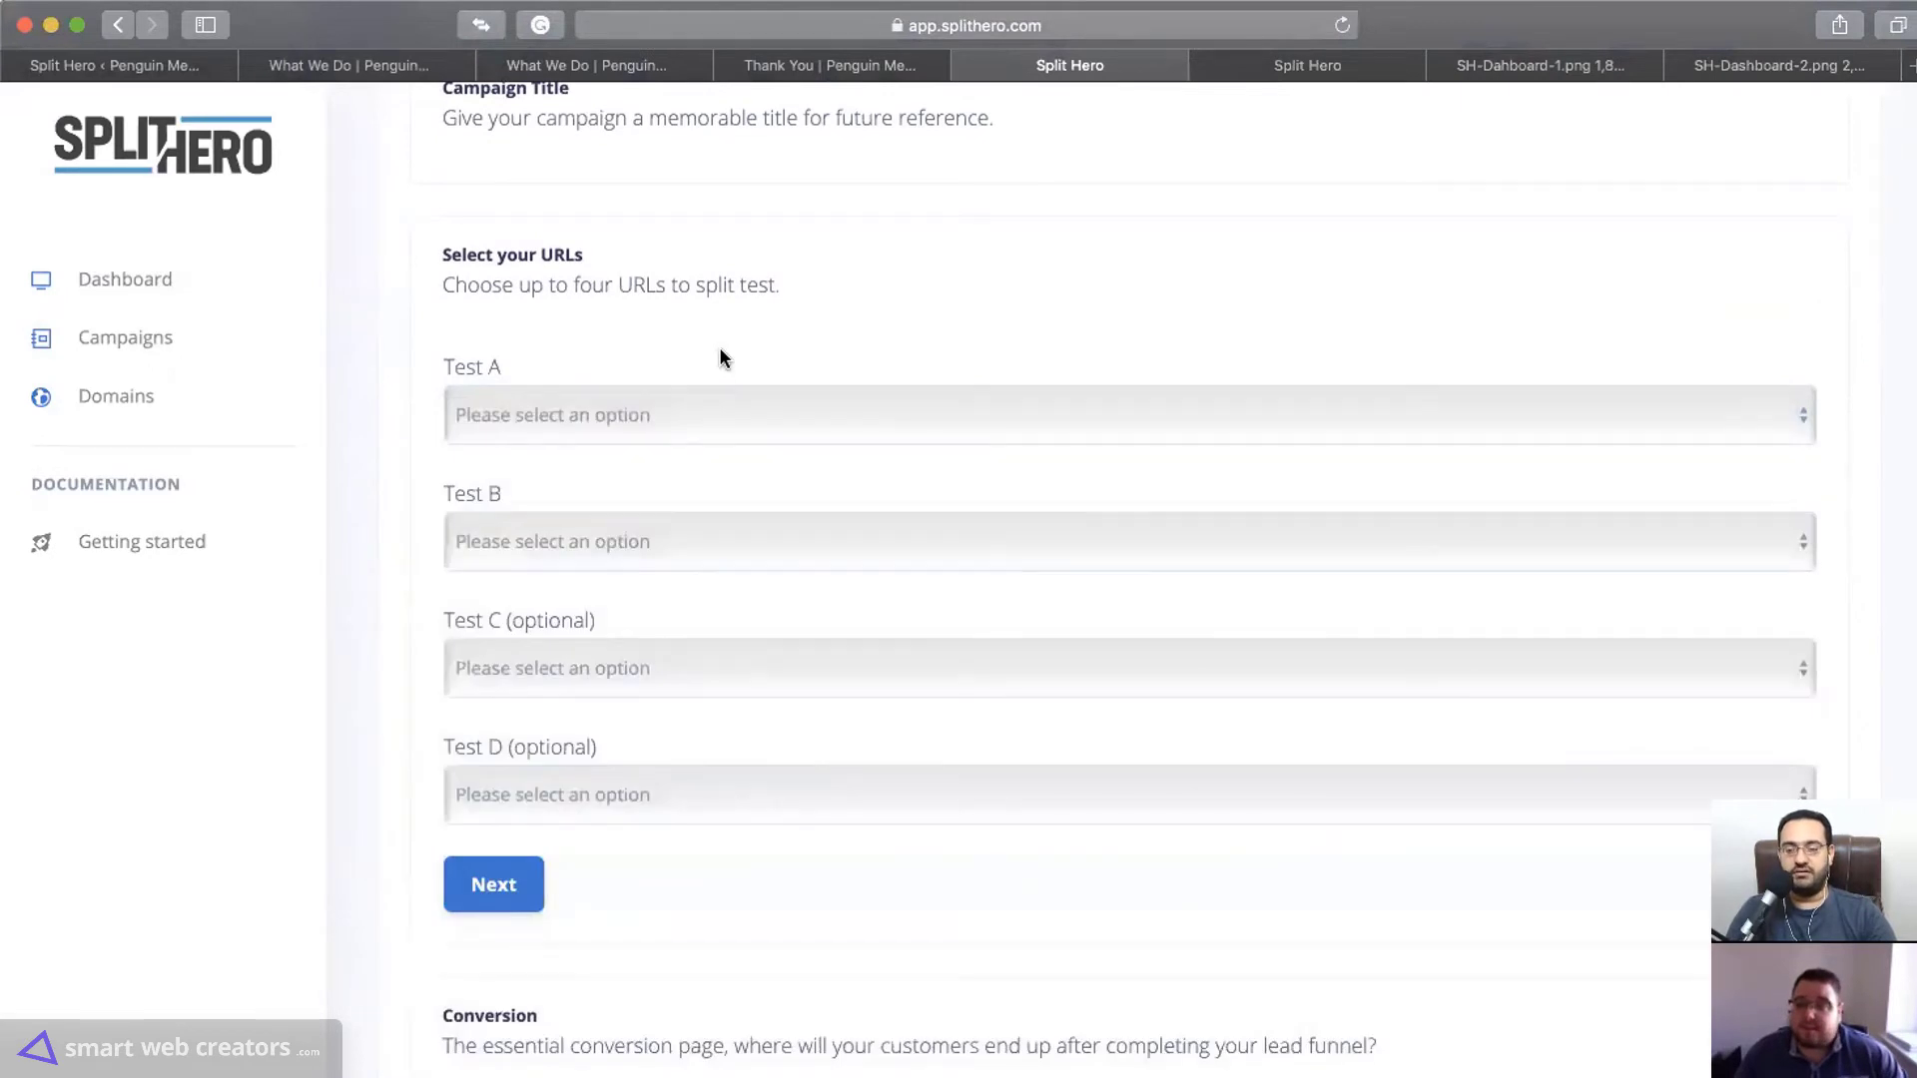
{"action": "left_click", "coordinate": [698, 404]}
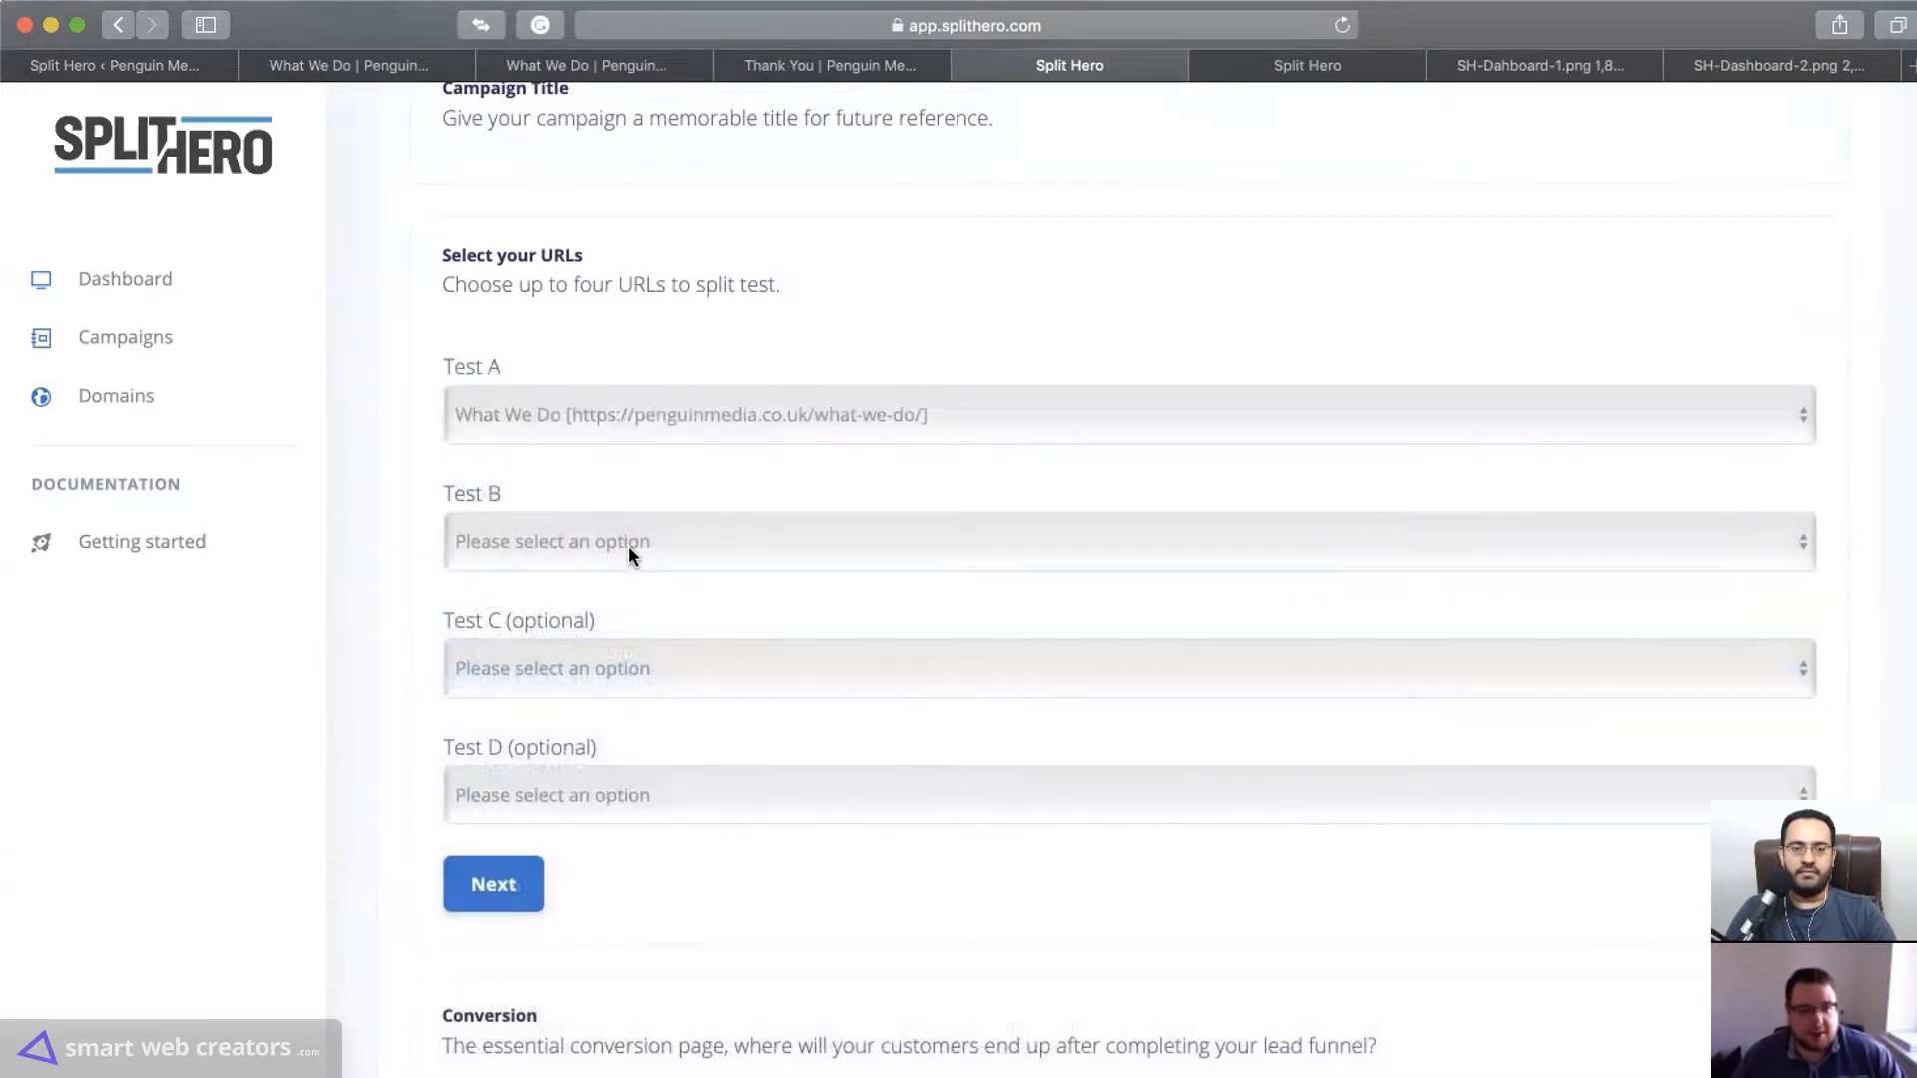
{"action": "left_click", "coordinate": [627, 545]}
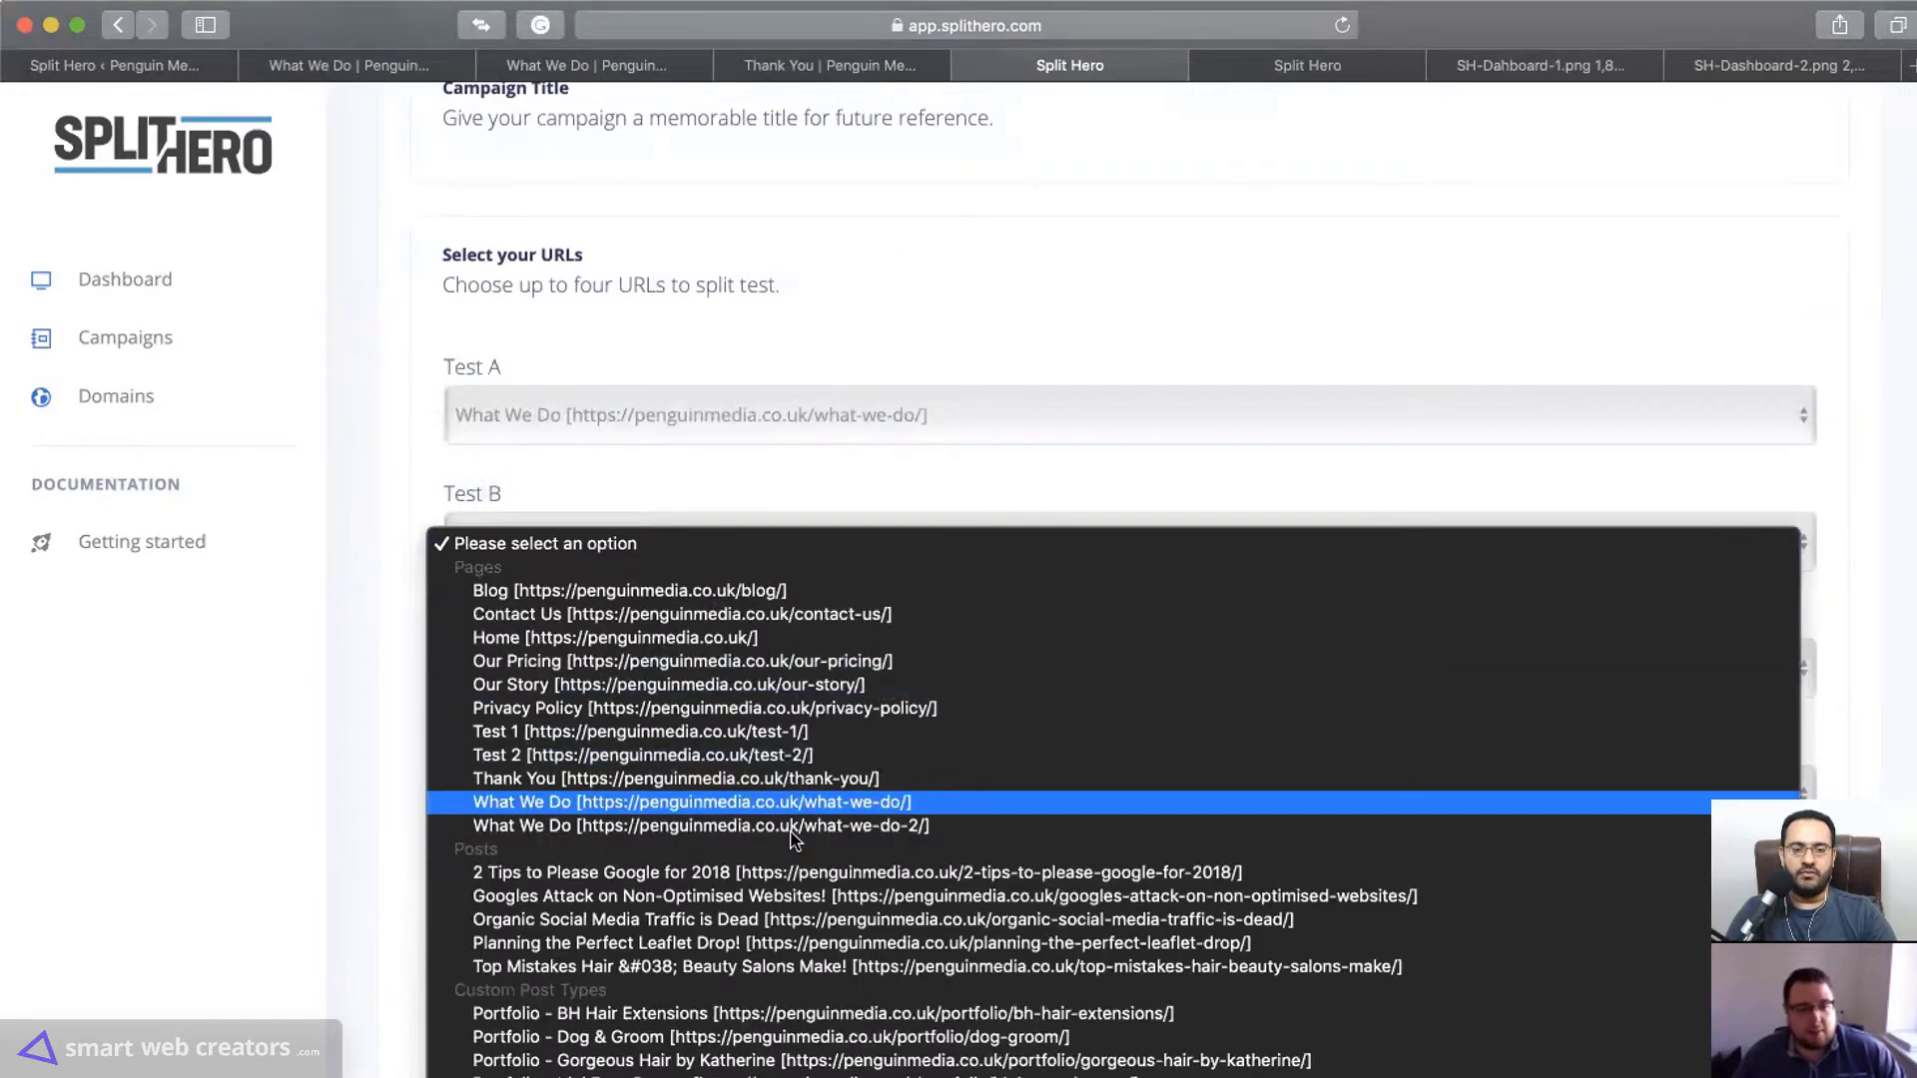
{"action": "left_click", "coordinate": [878, 828]}
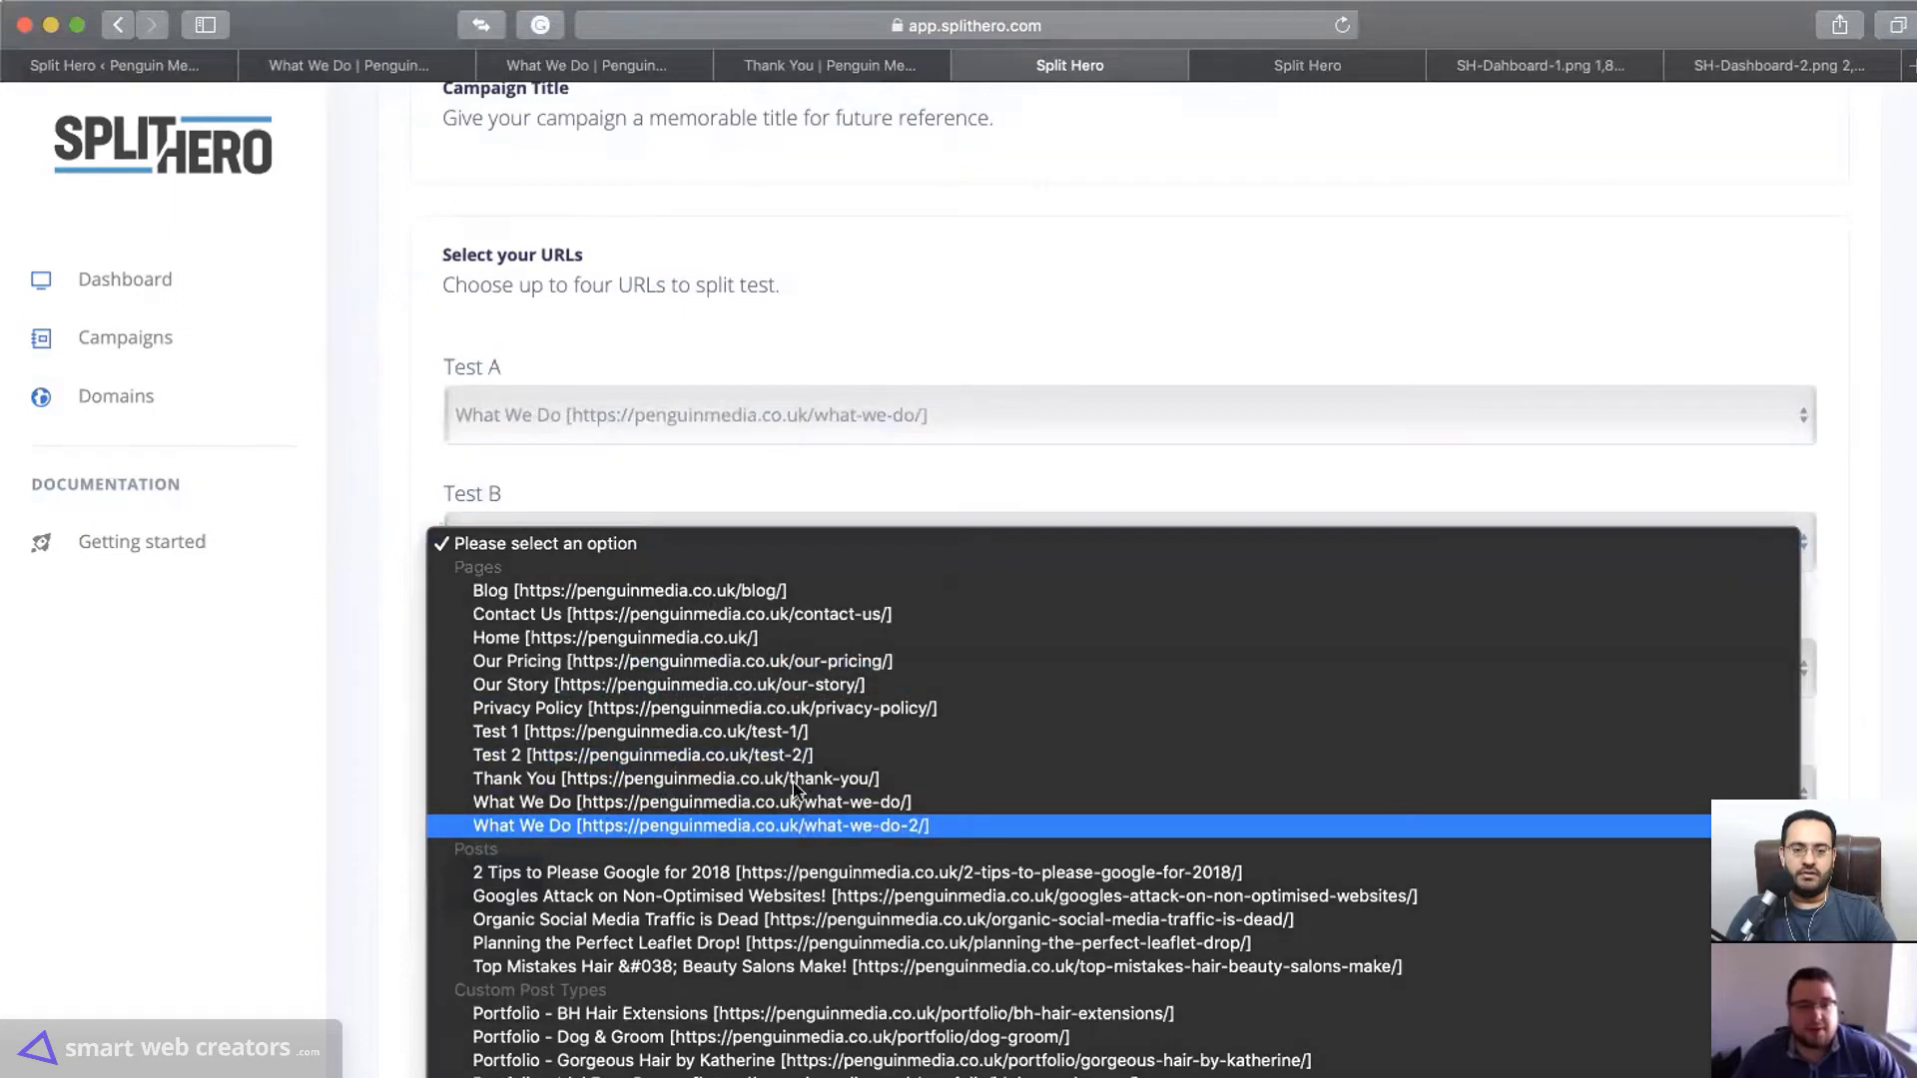
{"action": "scroll", "coordinate": [518, 783], "scroll_direction": "down", "scroll_amount": 2}
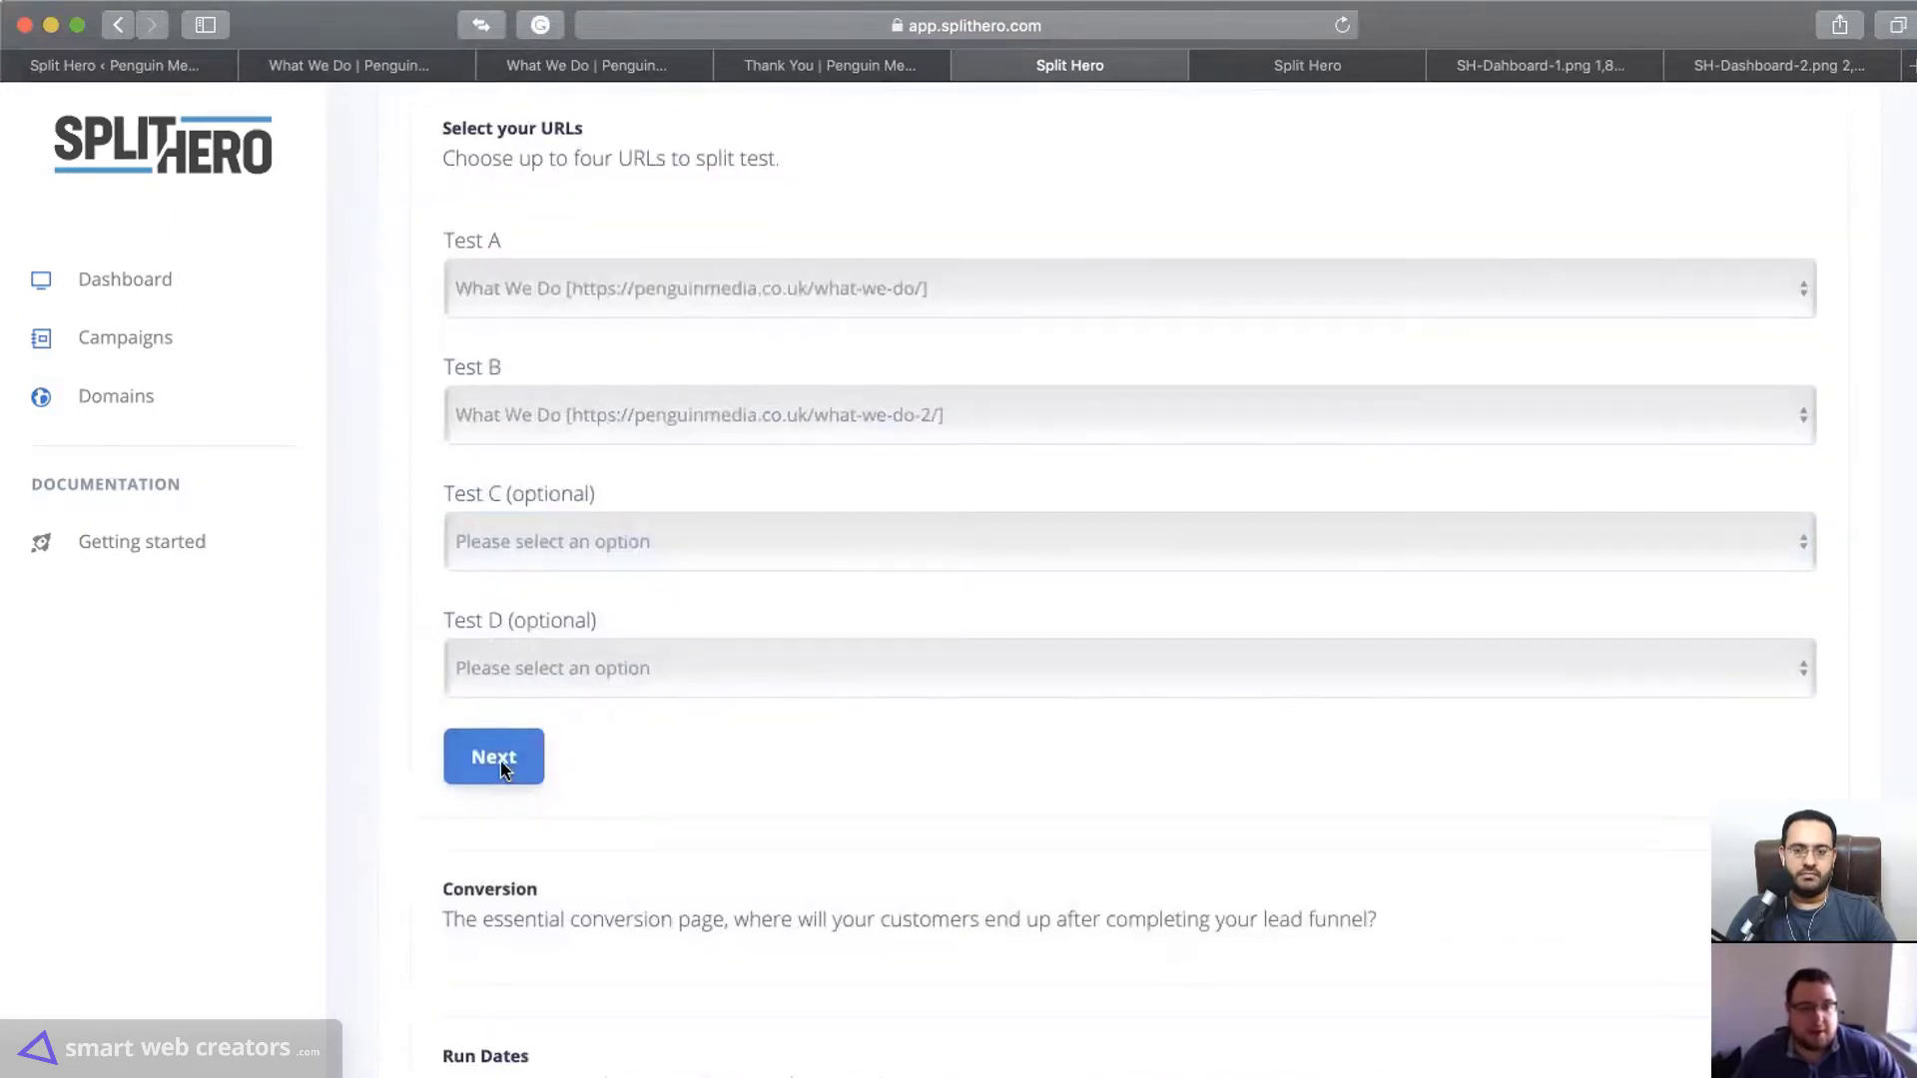
{"action": "left_click", "coordinate": [503, 767]}
Choose the Thank You page at /thank-you/ as the conversion page and continue to the run dates
{"action": "left_click", "coordinate": [646, 507]}
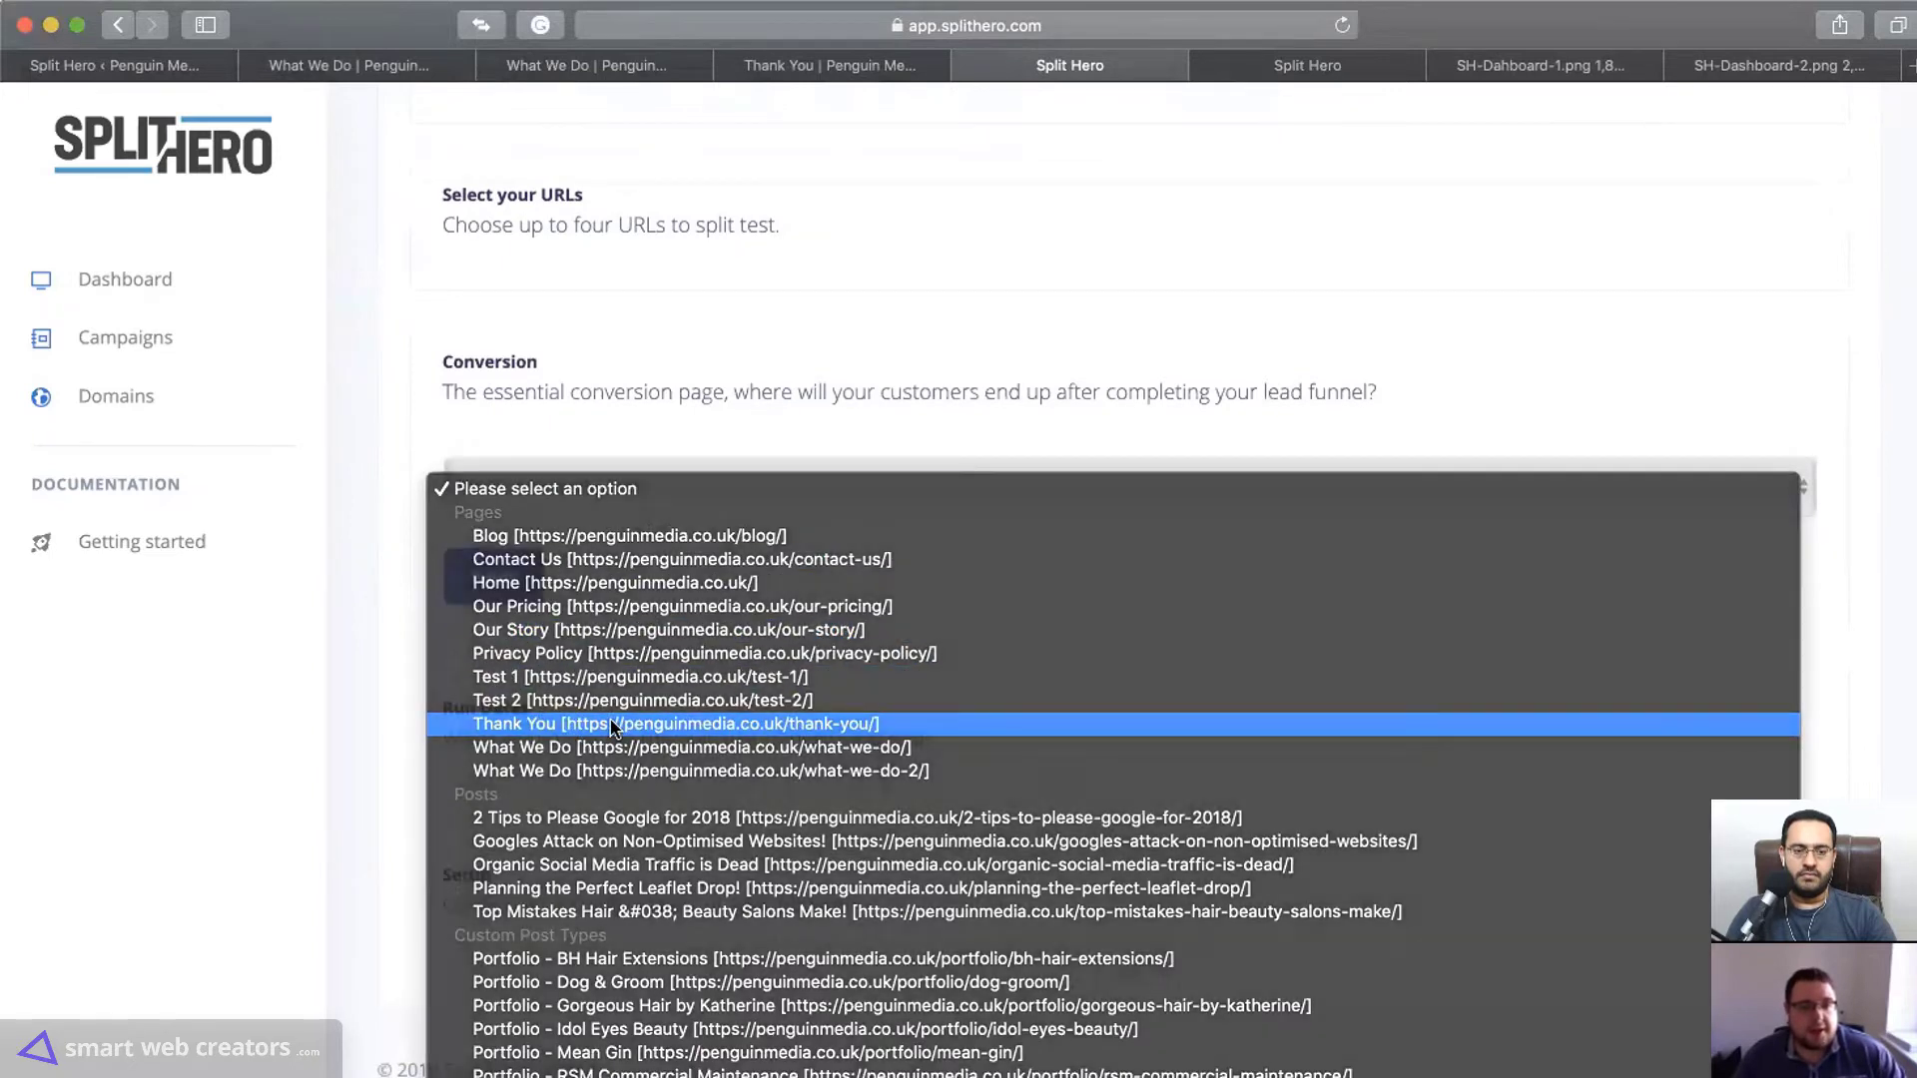
{"action": "left_click", "coordinate": [613, 727]}
{"action": "left_click", "coordinate": [504, 589]}
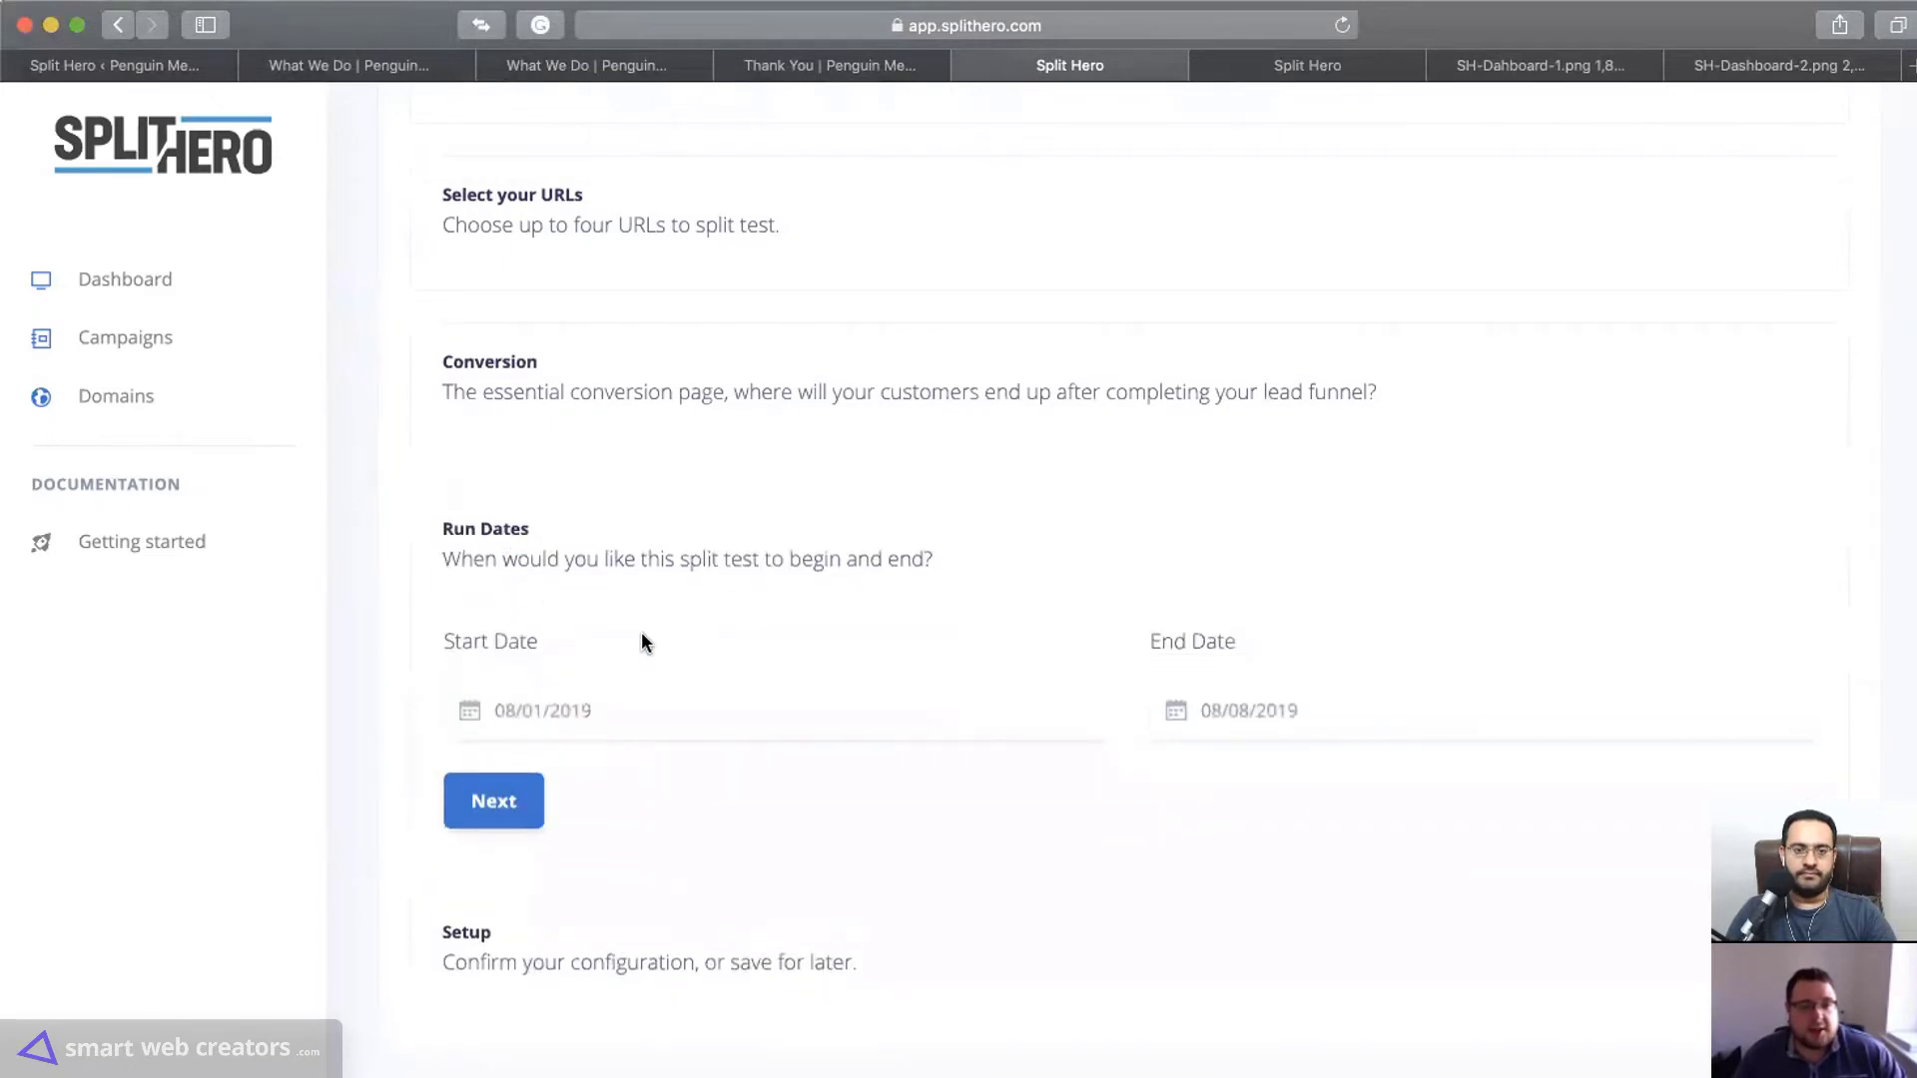
Set the campaign to run from 08/01/2019 to 08/31/2019 and continue to the setup confirmation
{"action": "left_click", "coordinate": [786, 713]}
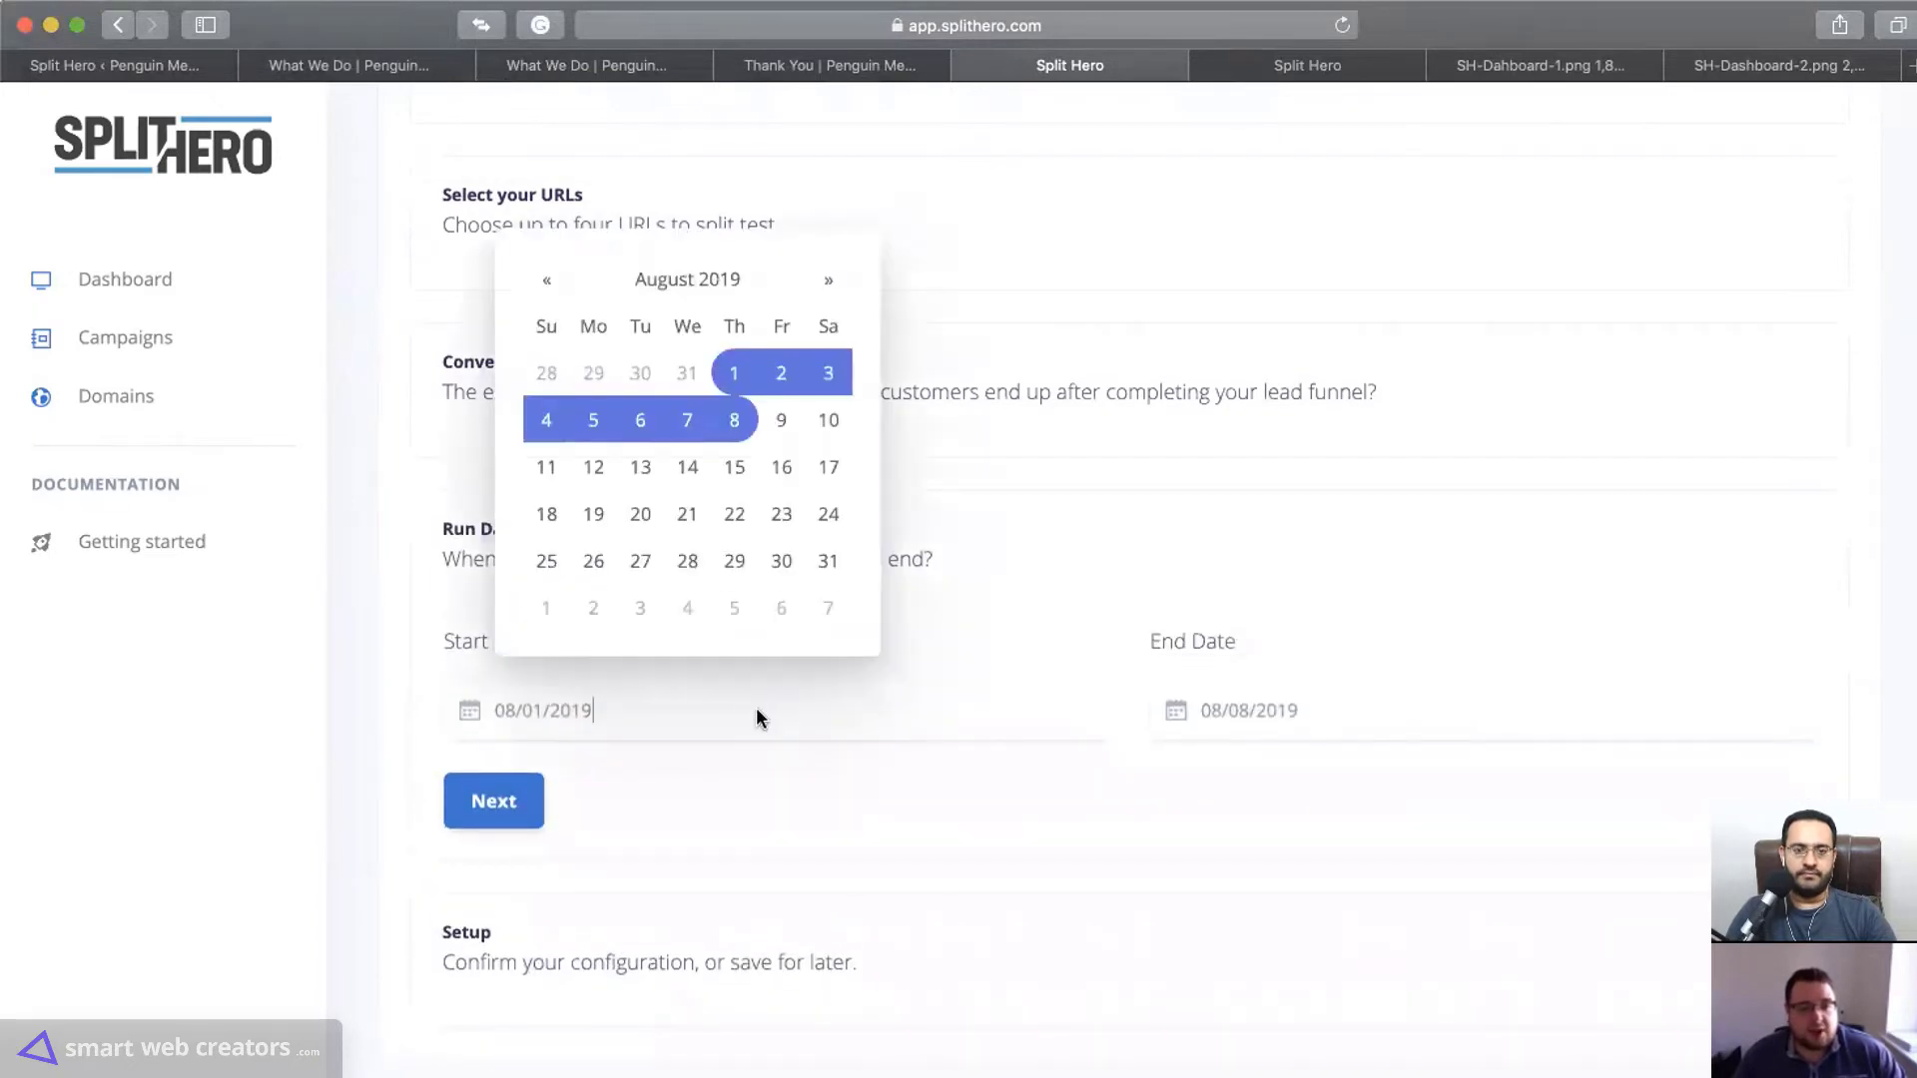
{"action": "left_click", "coordinate": [589, 422]}
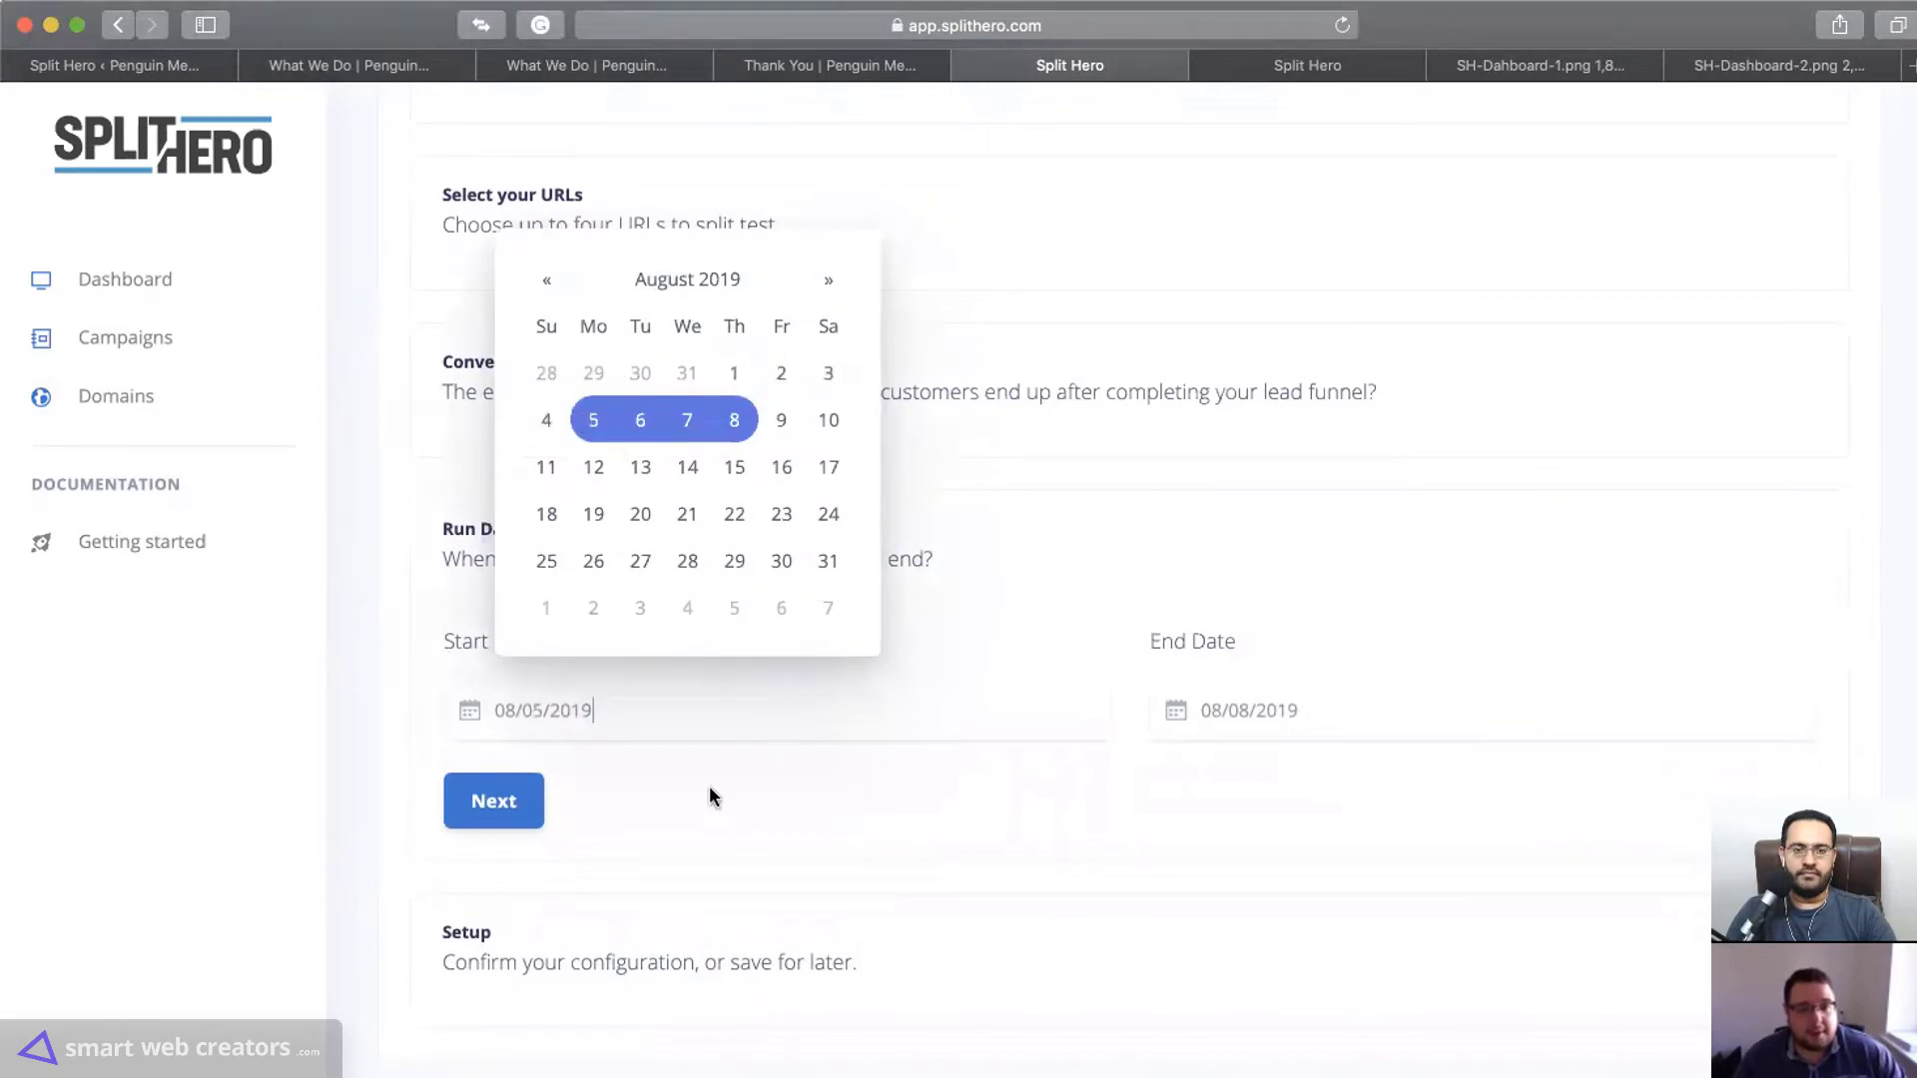
{"action": "left_click", "coordinate": [730, 380]}
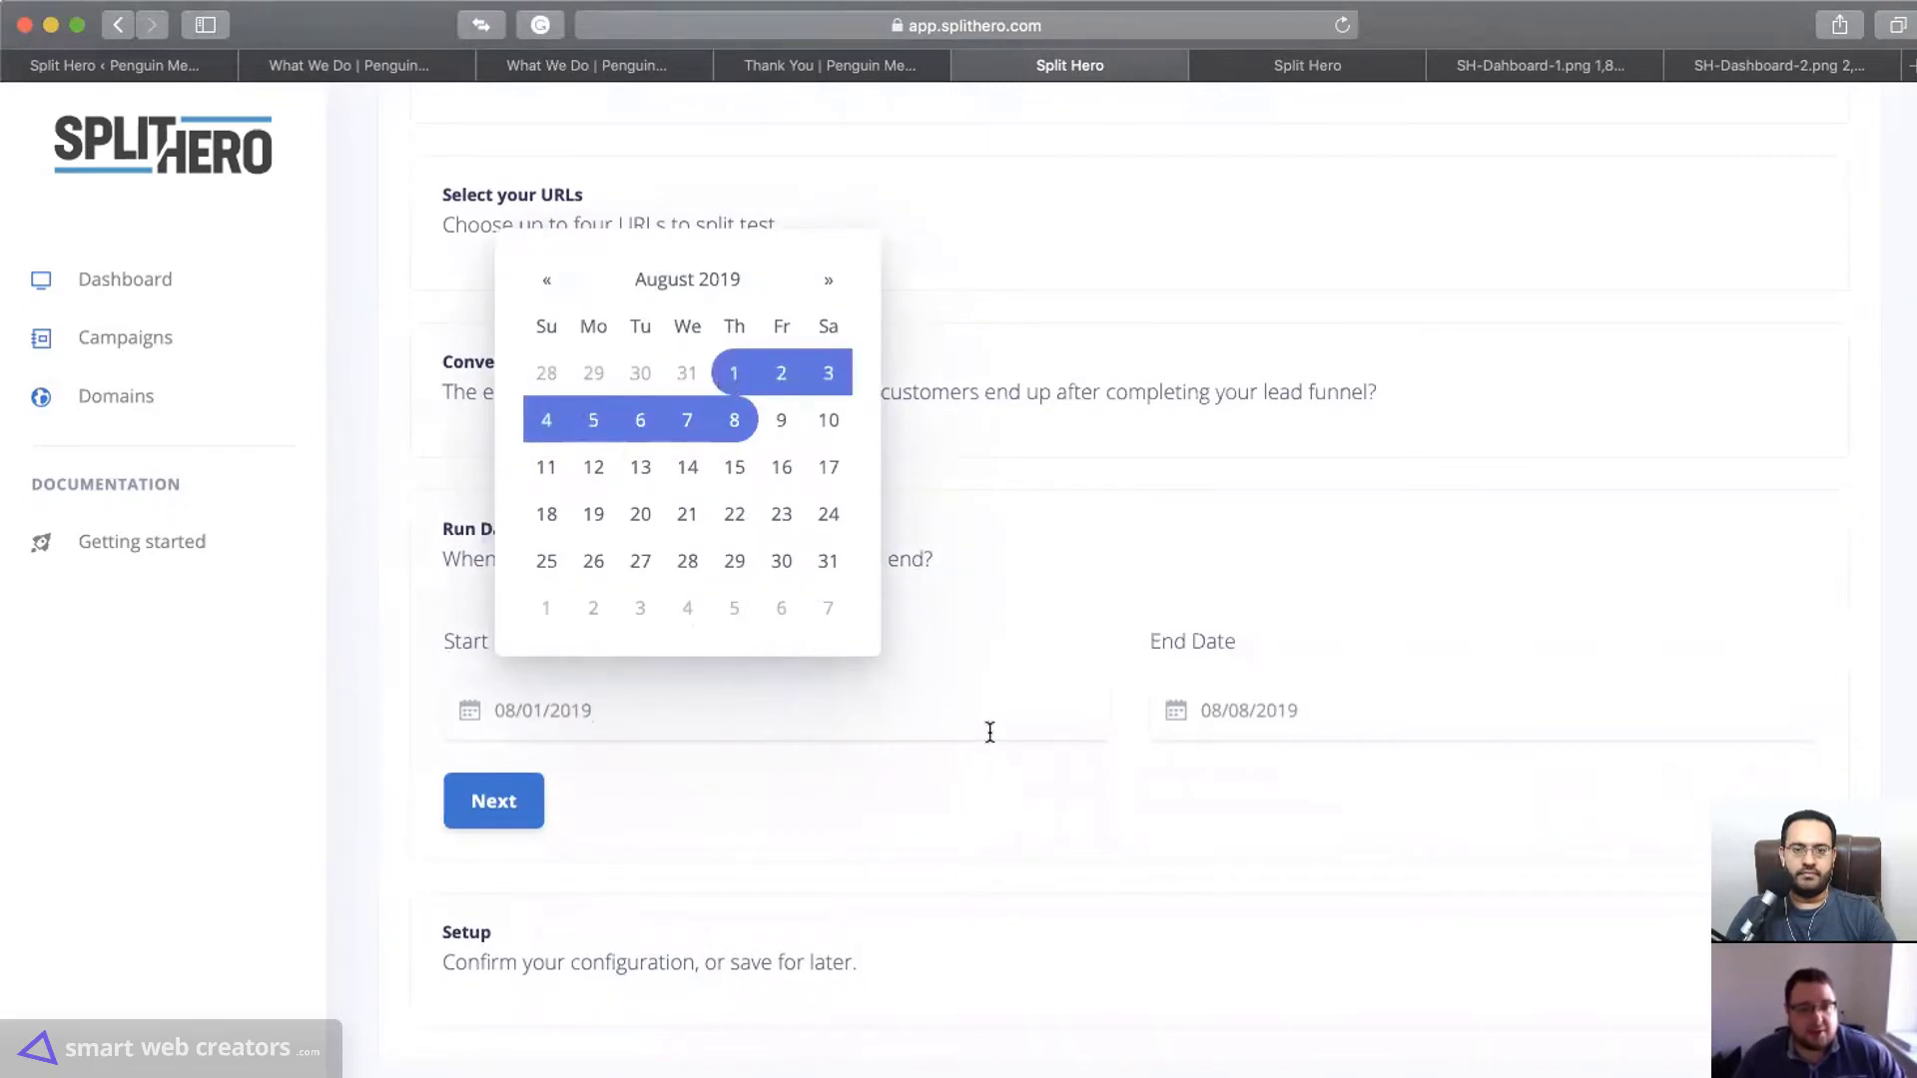
{"action": "left_click", "coordinate": [1211, 704]}
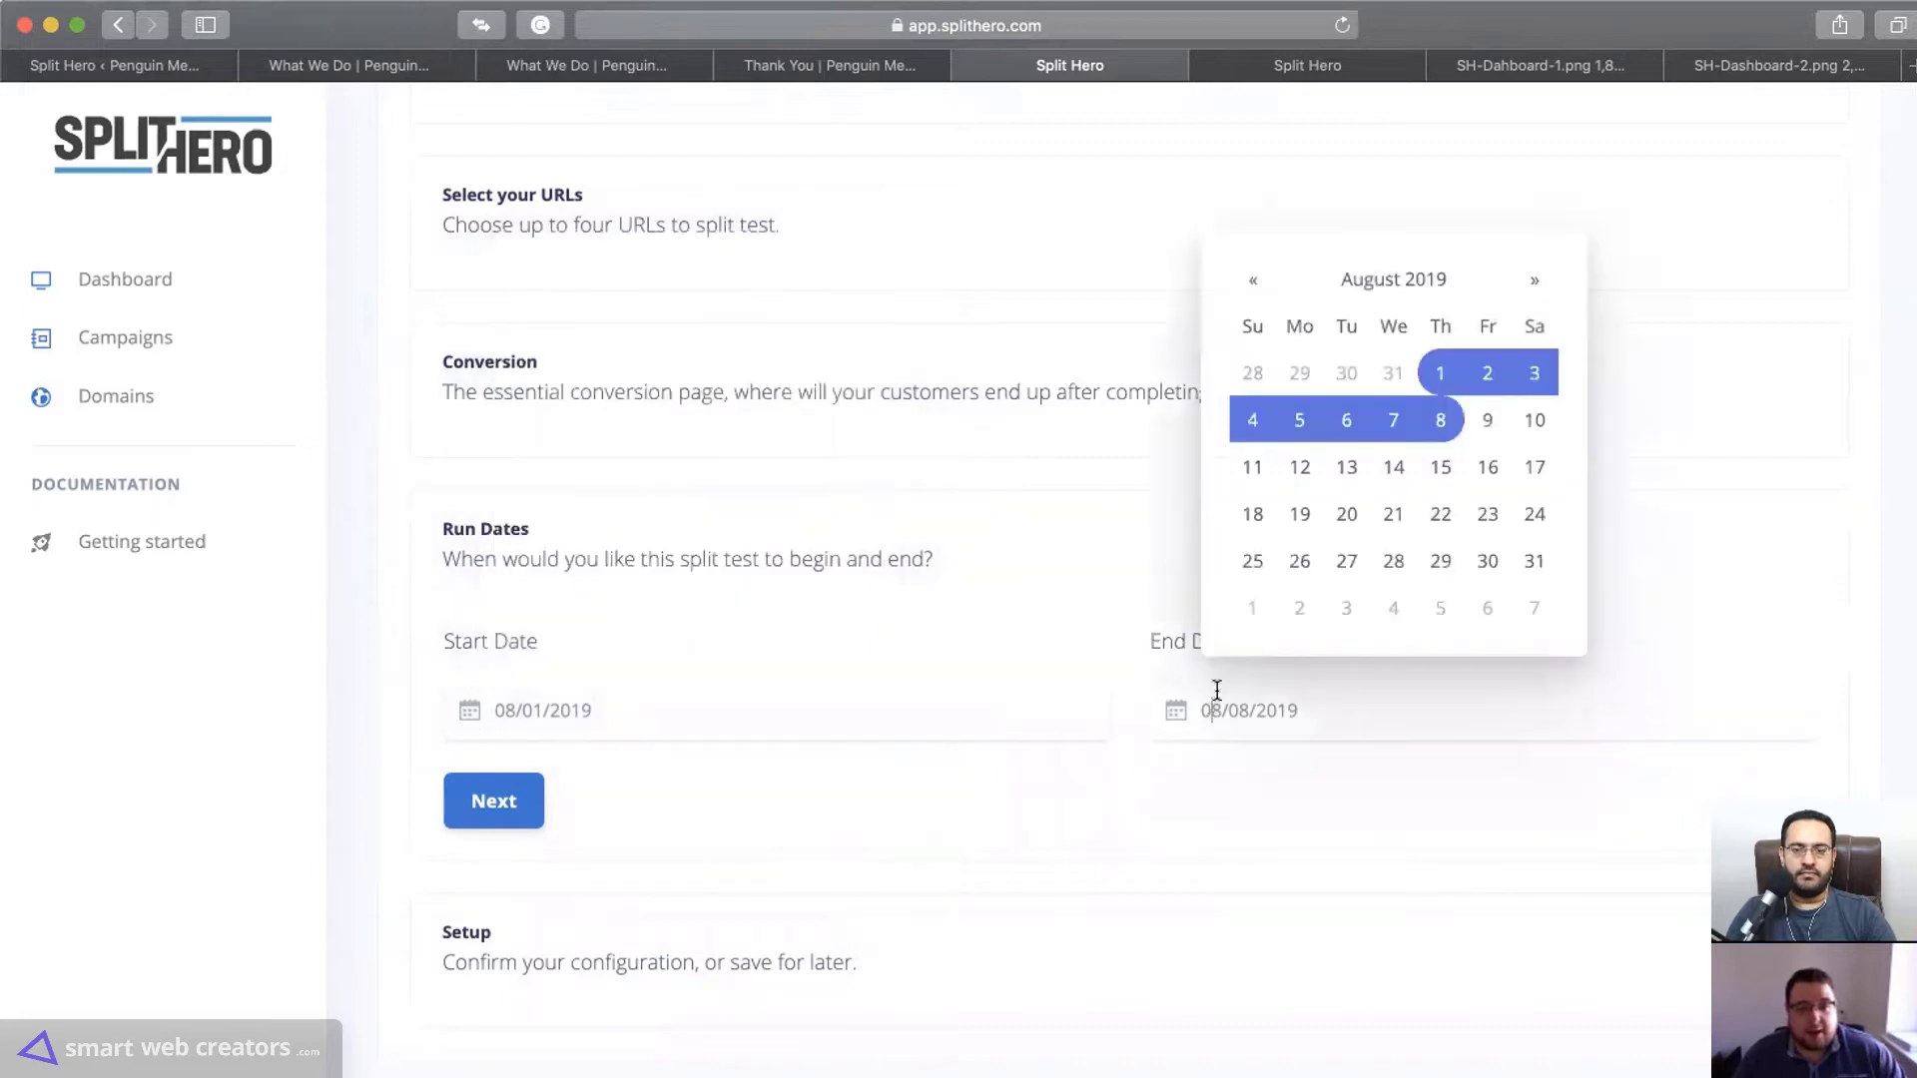
{"action": "left_click", "coordinate": [1441, 562]}
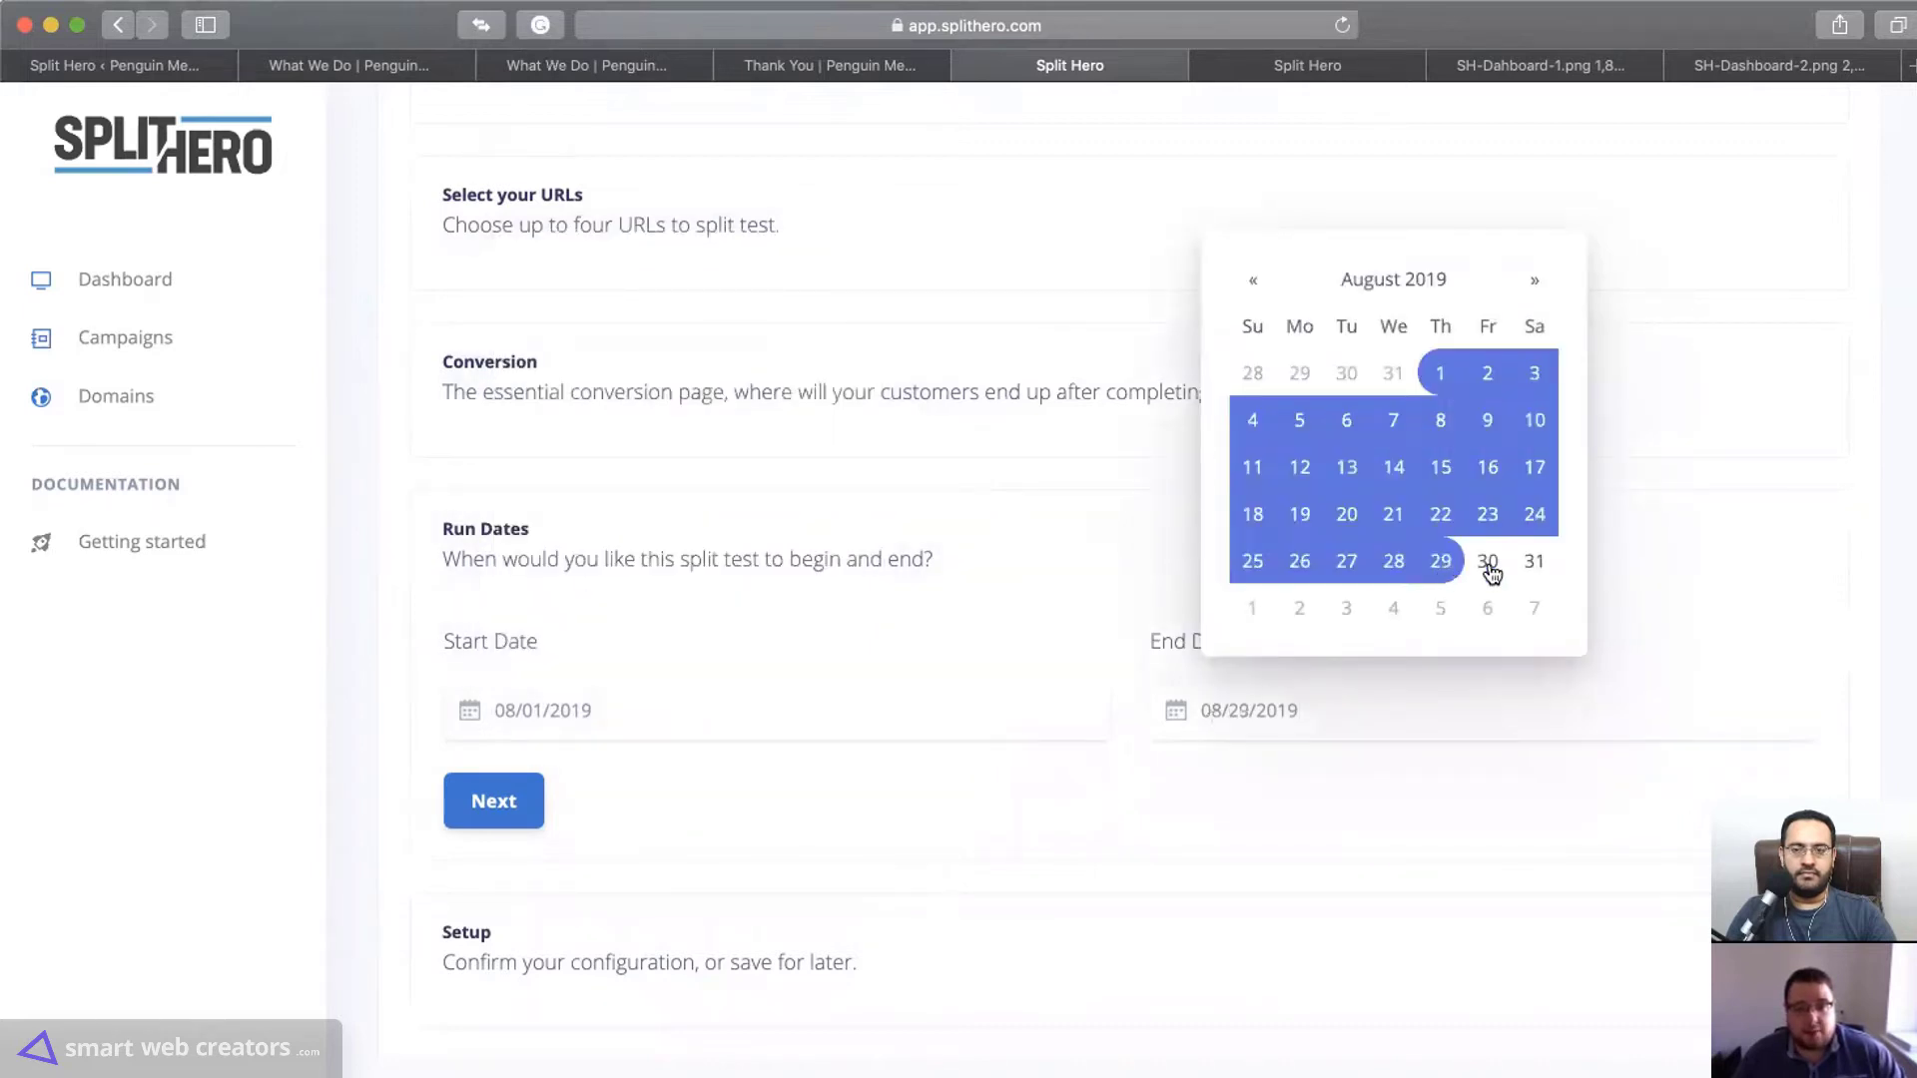
{"action": "left_click", "coordinate": [1538, 565]}
{"action": "left_click", "coordinate": [1232, 827]}
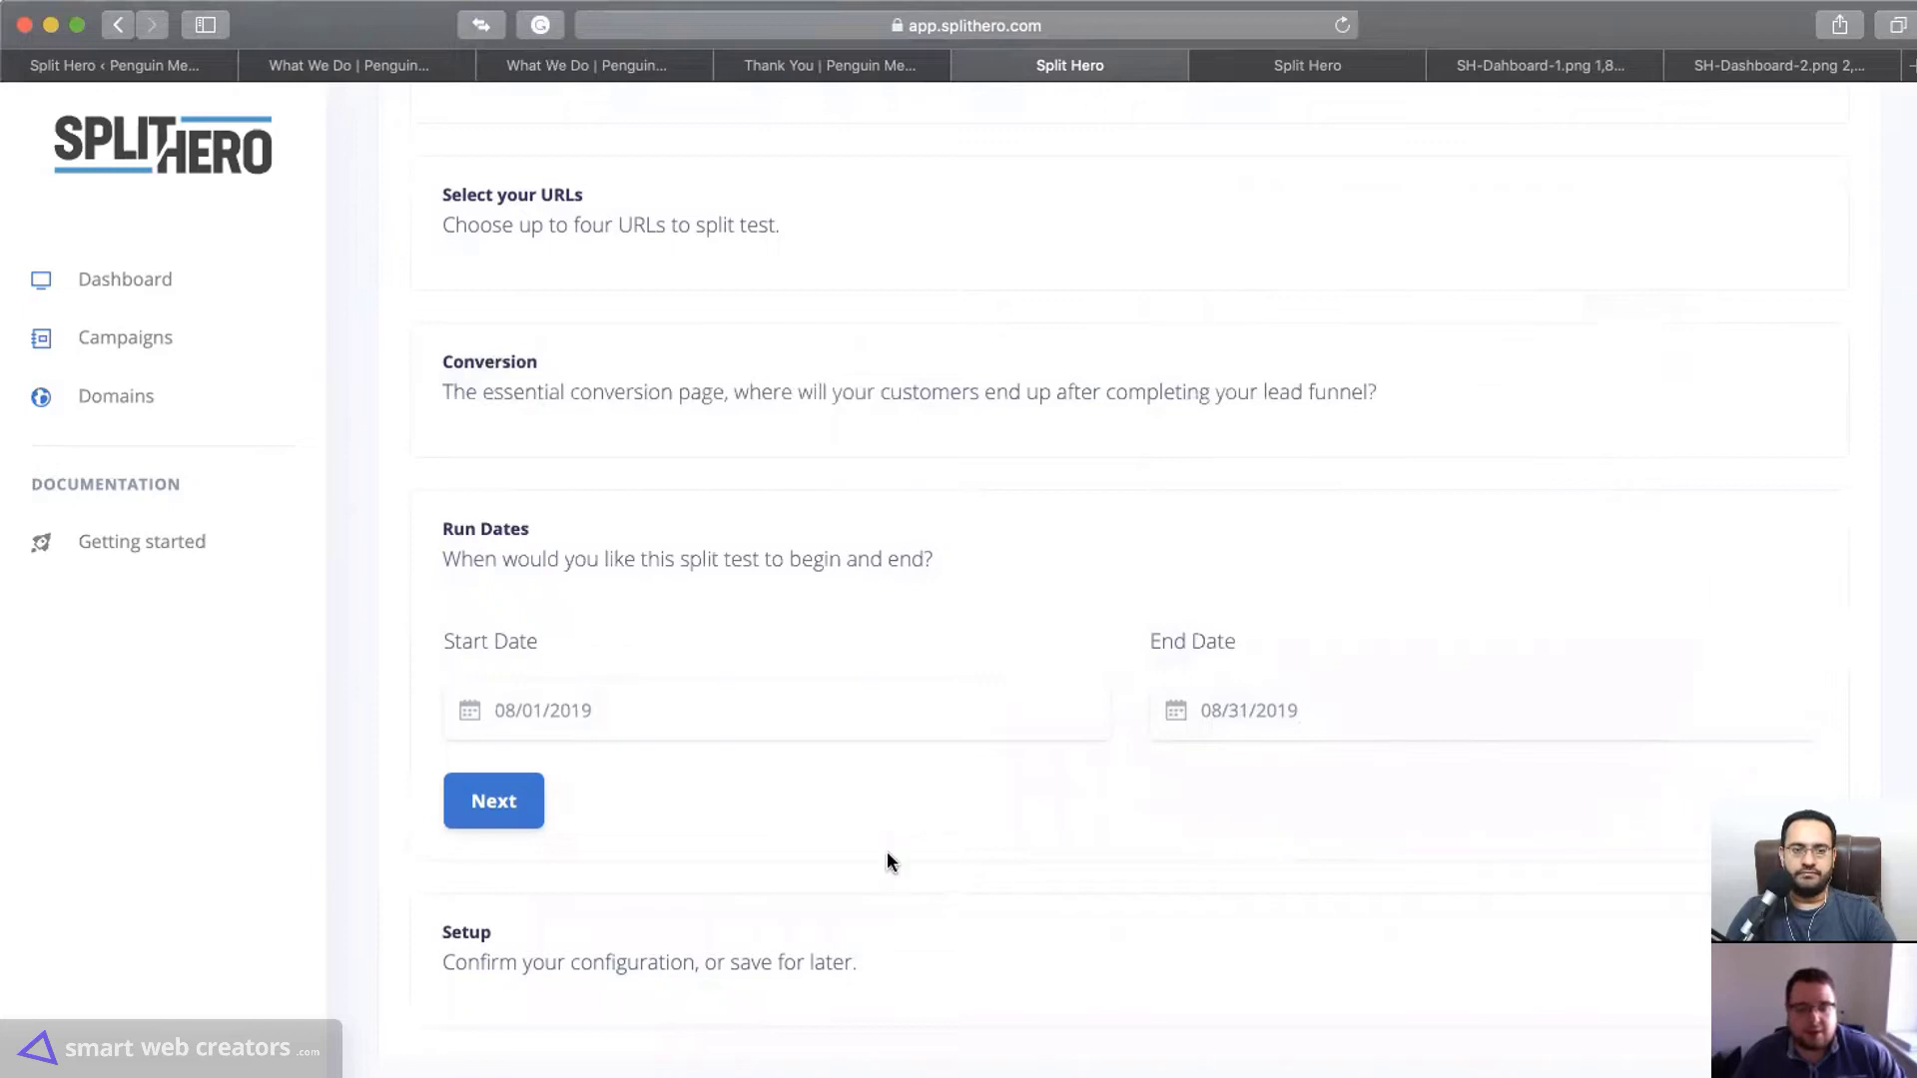
{"action": "left_click", "coordinate": [479, 799]}
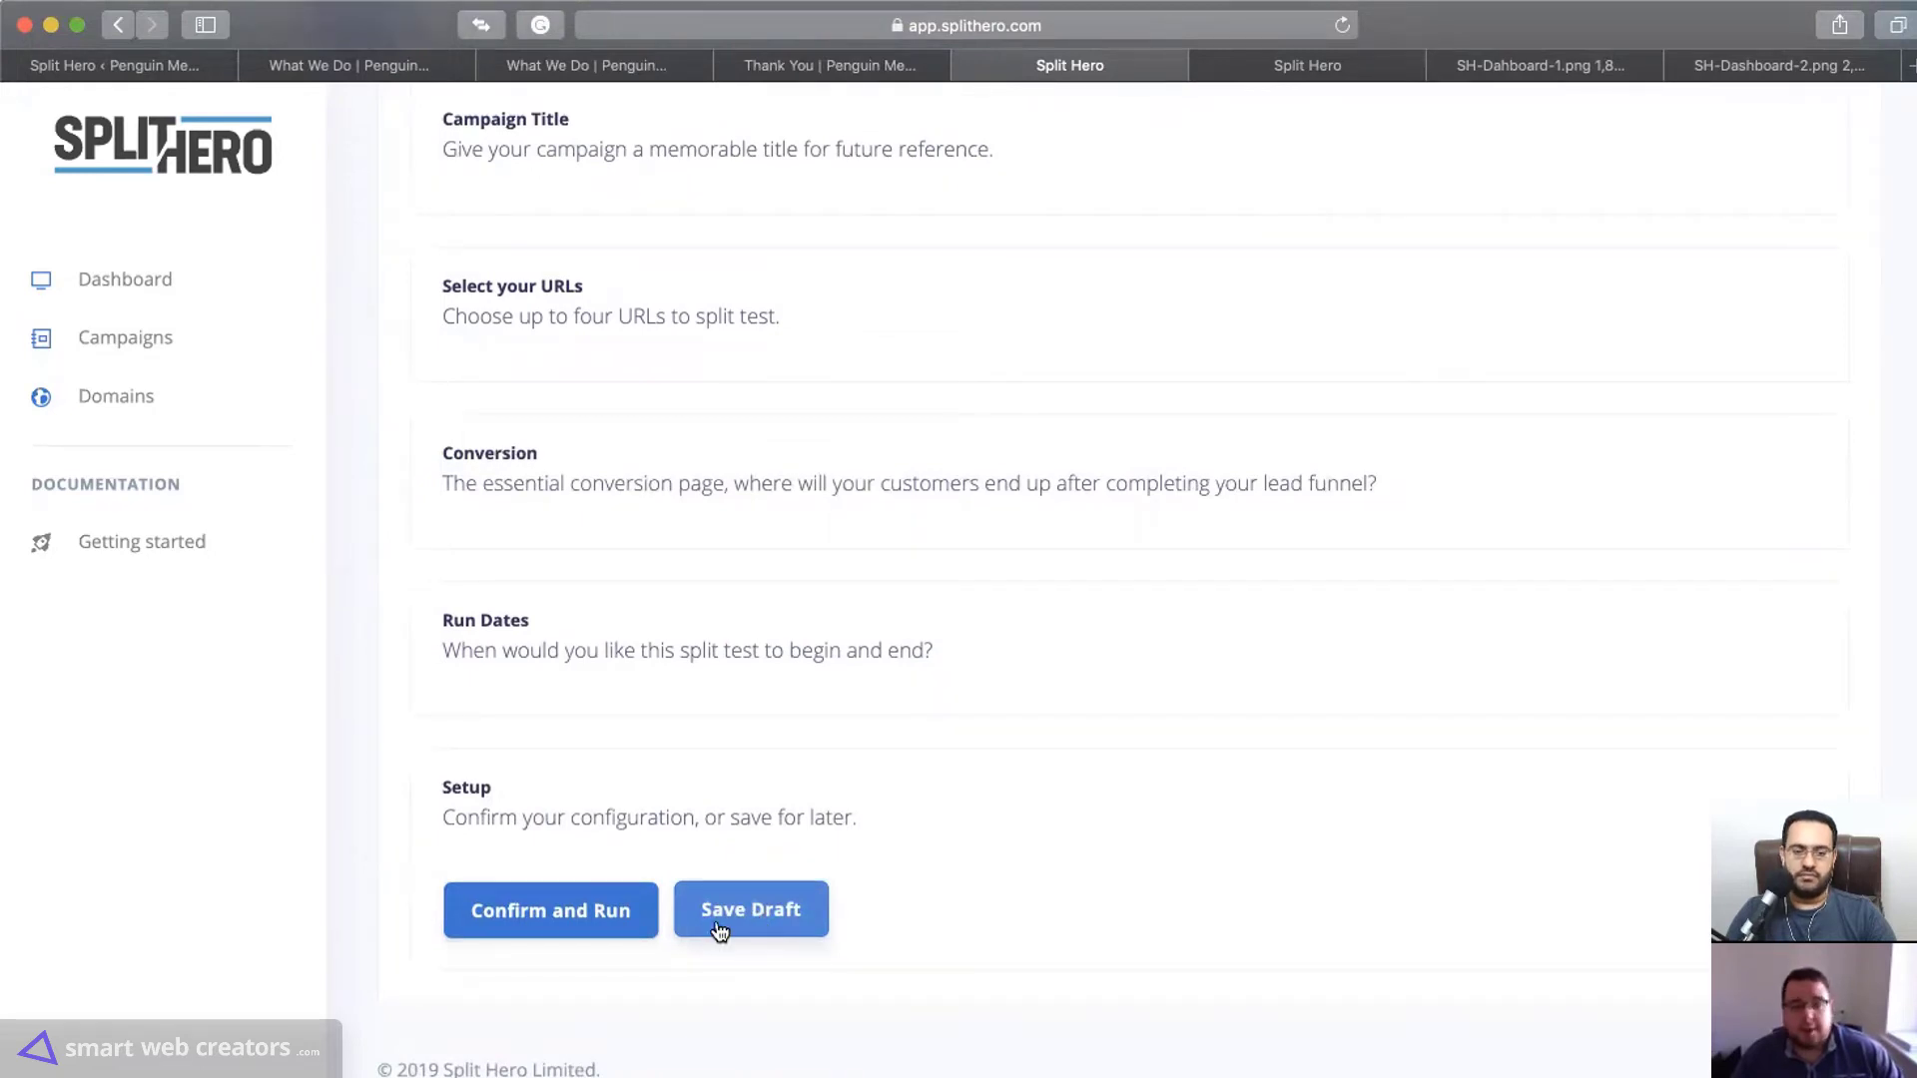
Confirm and run the campaign and open Demo Video from the campaigns list
{"action": "left_click", "coordinate": [520, 917]}
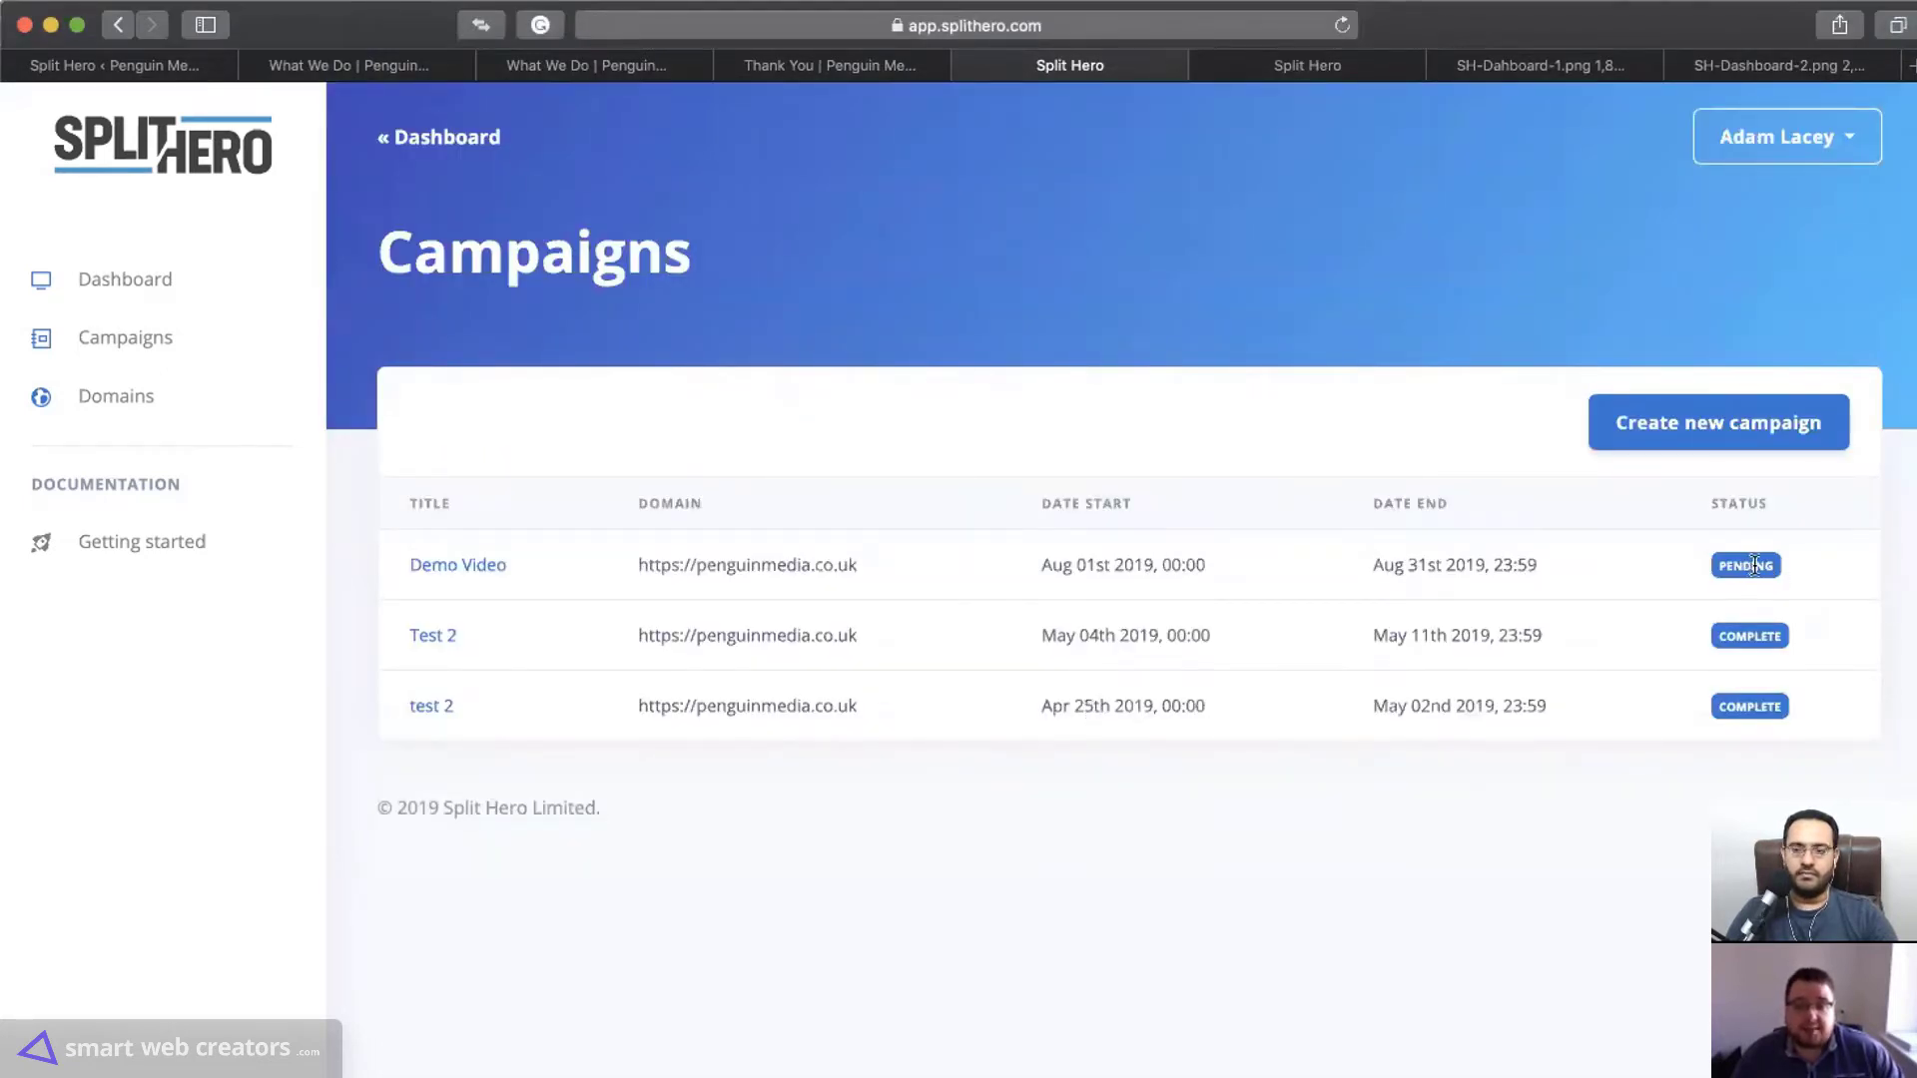
{"action": "left_click", "coordinate": [431, 565]}
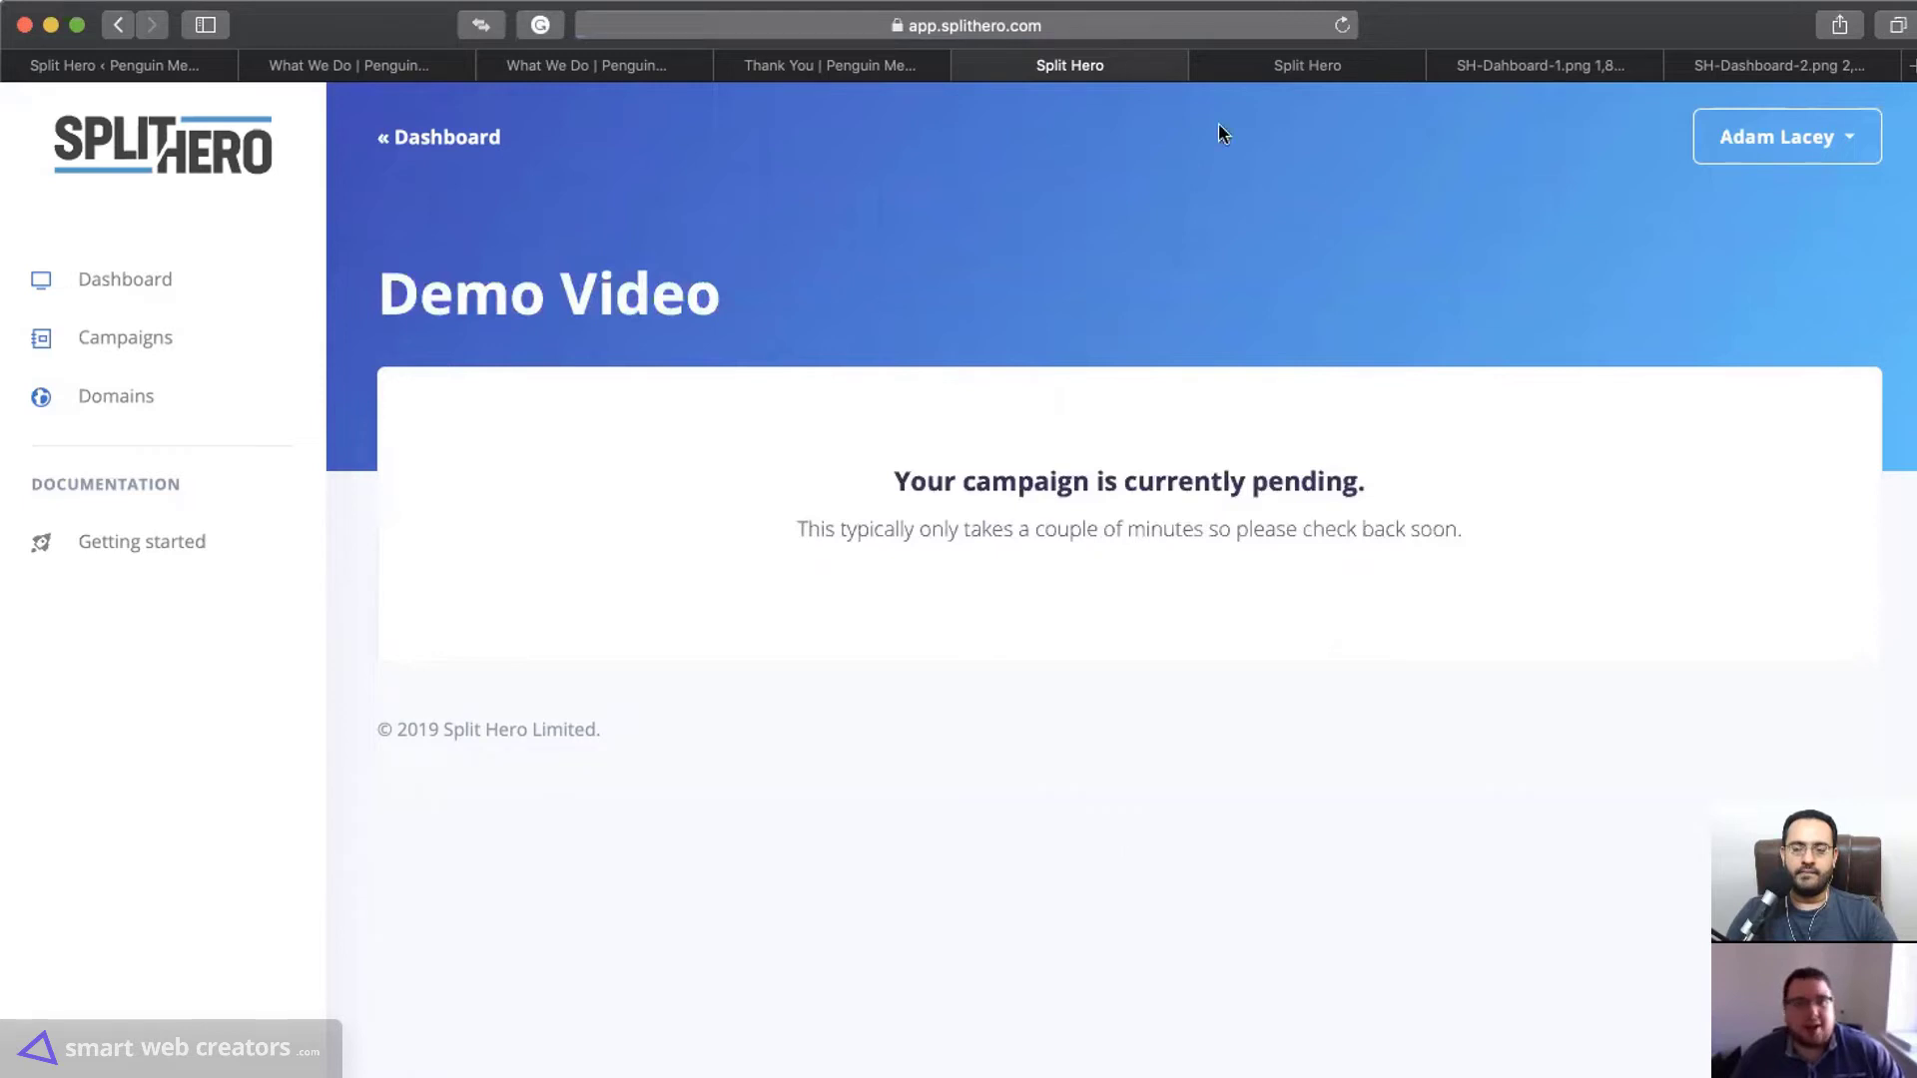
Switch to the live What We Do page, reload it through the site navigation and return to the Demo Video campaign
{"action": "left_click", "coordinate": [367, 68]}
{"action": "scroll", "coordinate": [345, 321], "scroll_direction": "up", "scroll_amount": 8}
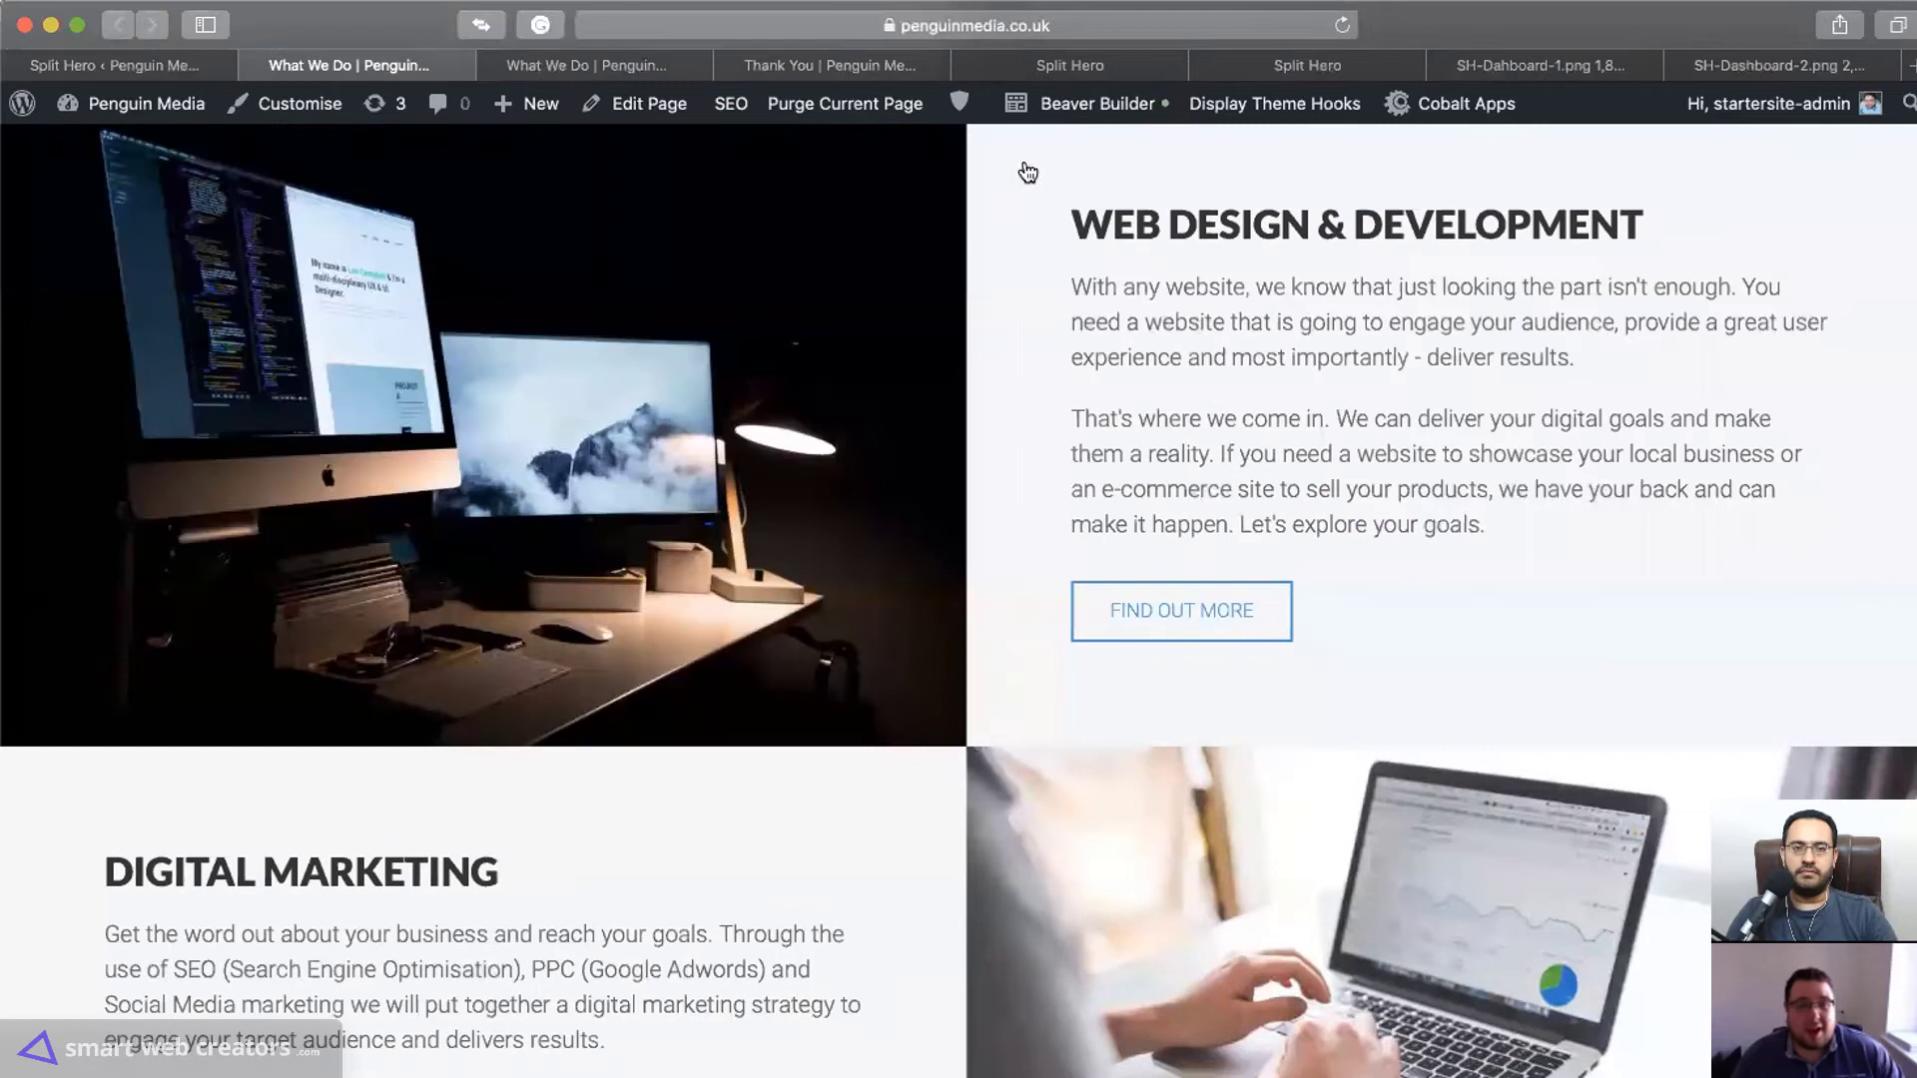
{"action": "scroll", "coordinate": [1029, 173], "scroll_direction": "up", "scroll_amount": 10}
{"action": "left_click", "coordinate": [1065, 185]}
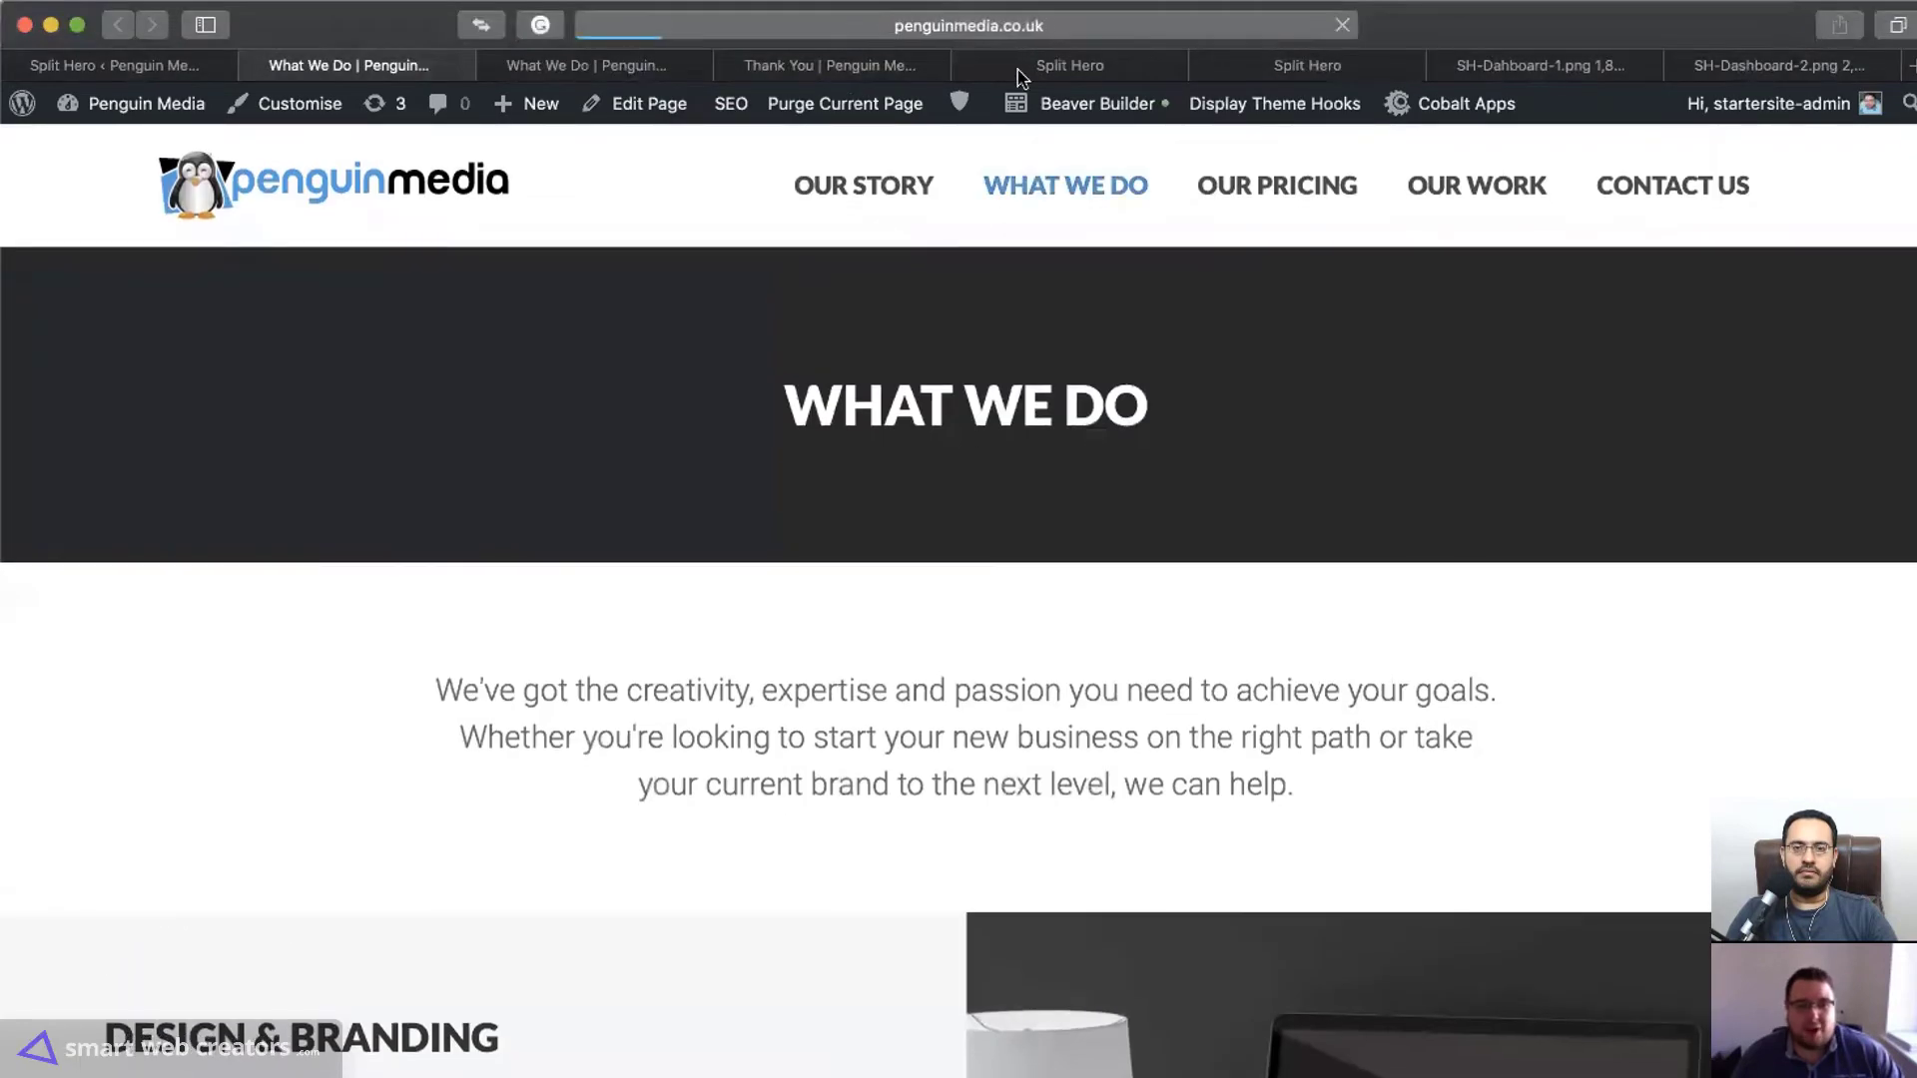
{"action": "left_click", "coordinate": [1077, 68]}
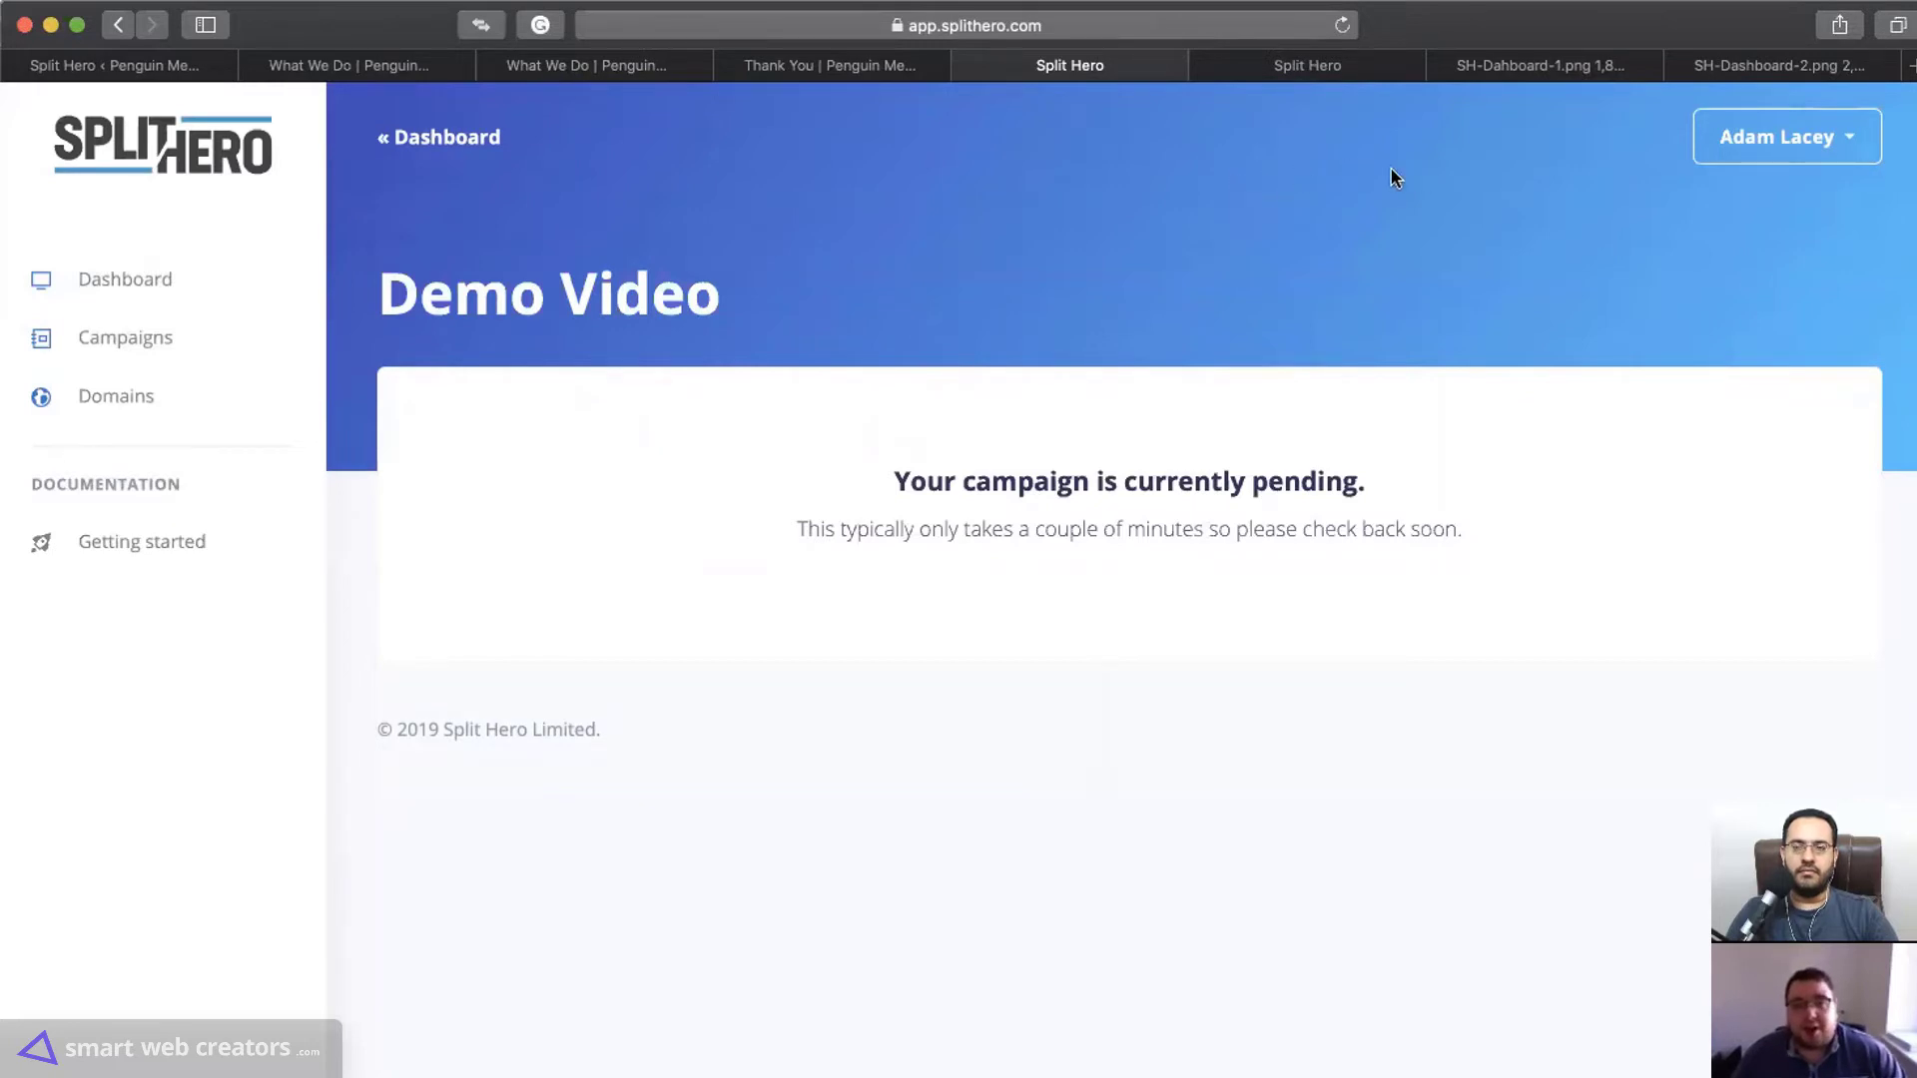
Open the sample dashboard image SH-Dahboard-1.png and zoom in on the chart of conversions over the last seven days
{"action": "left_click", "coordinate": [1532, 68]}
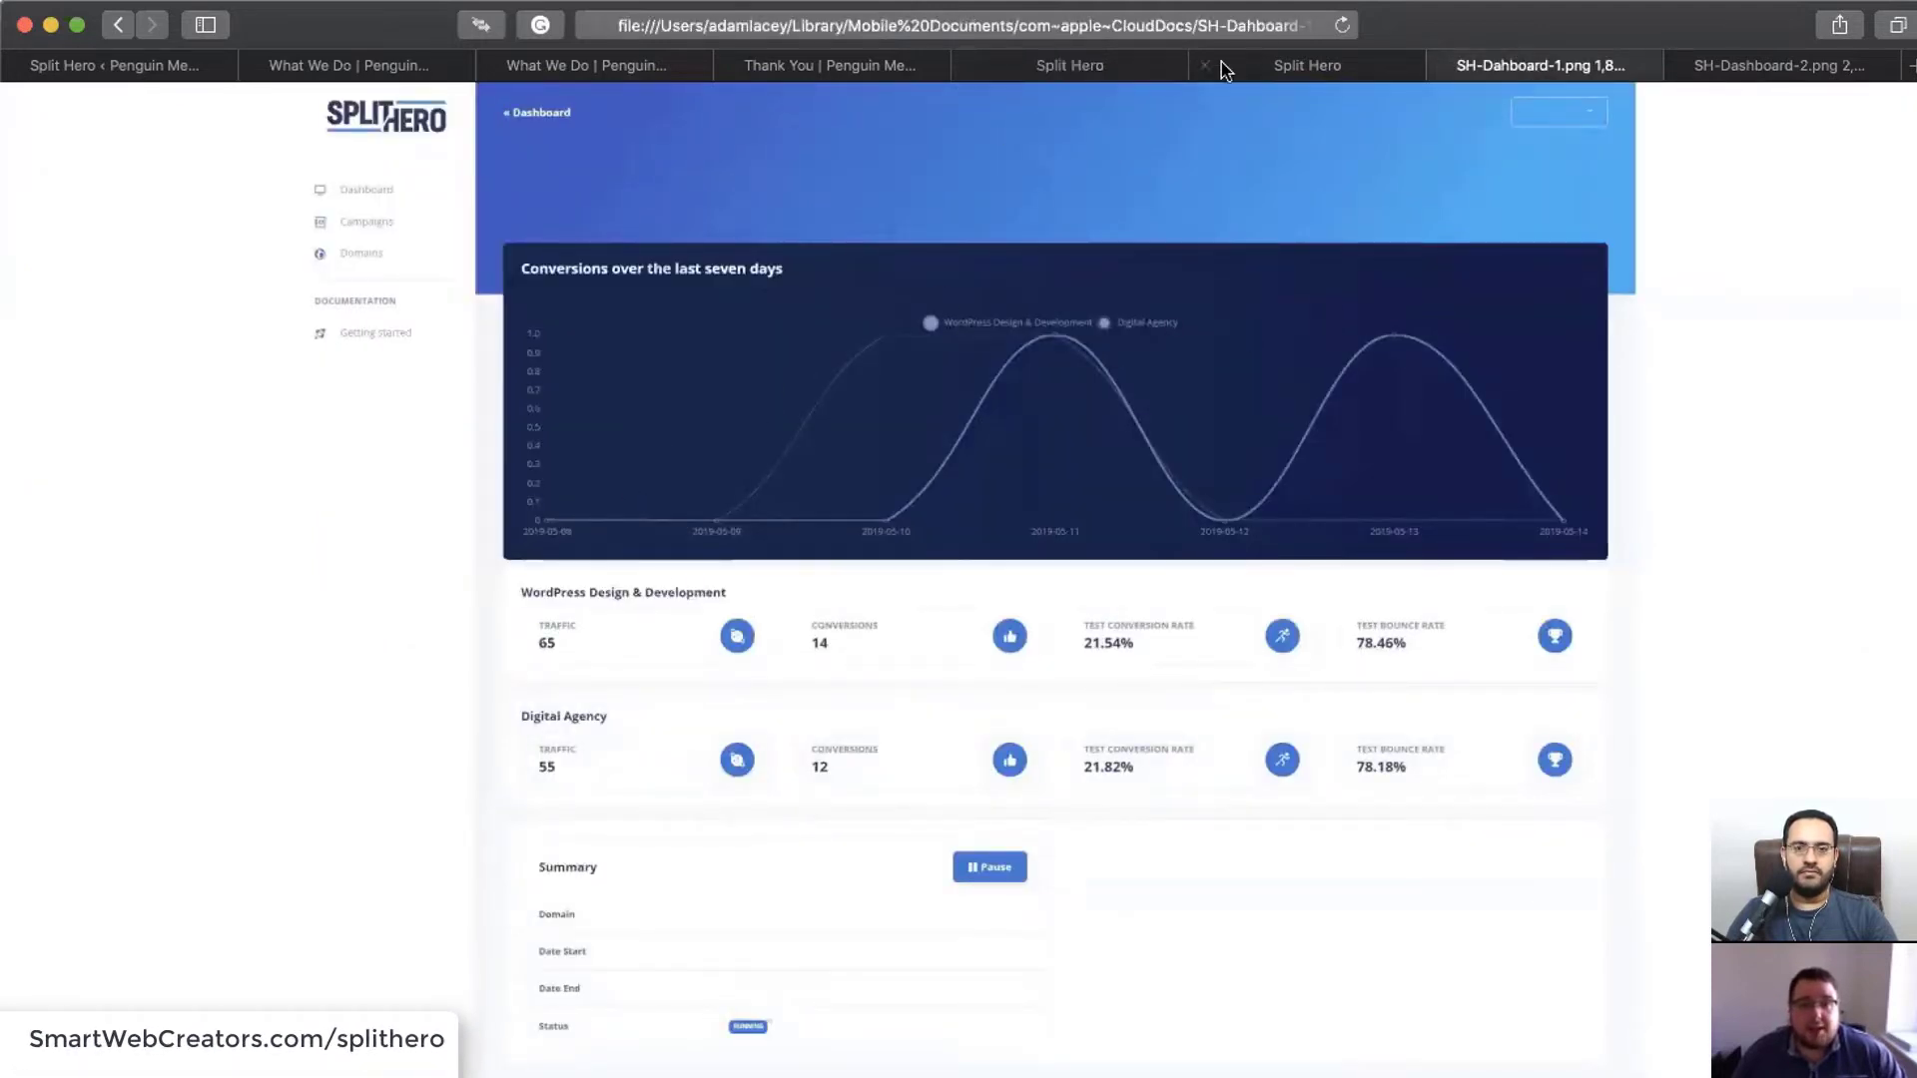
{"action": "left_click", "coordinate": [1066, 66]}
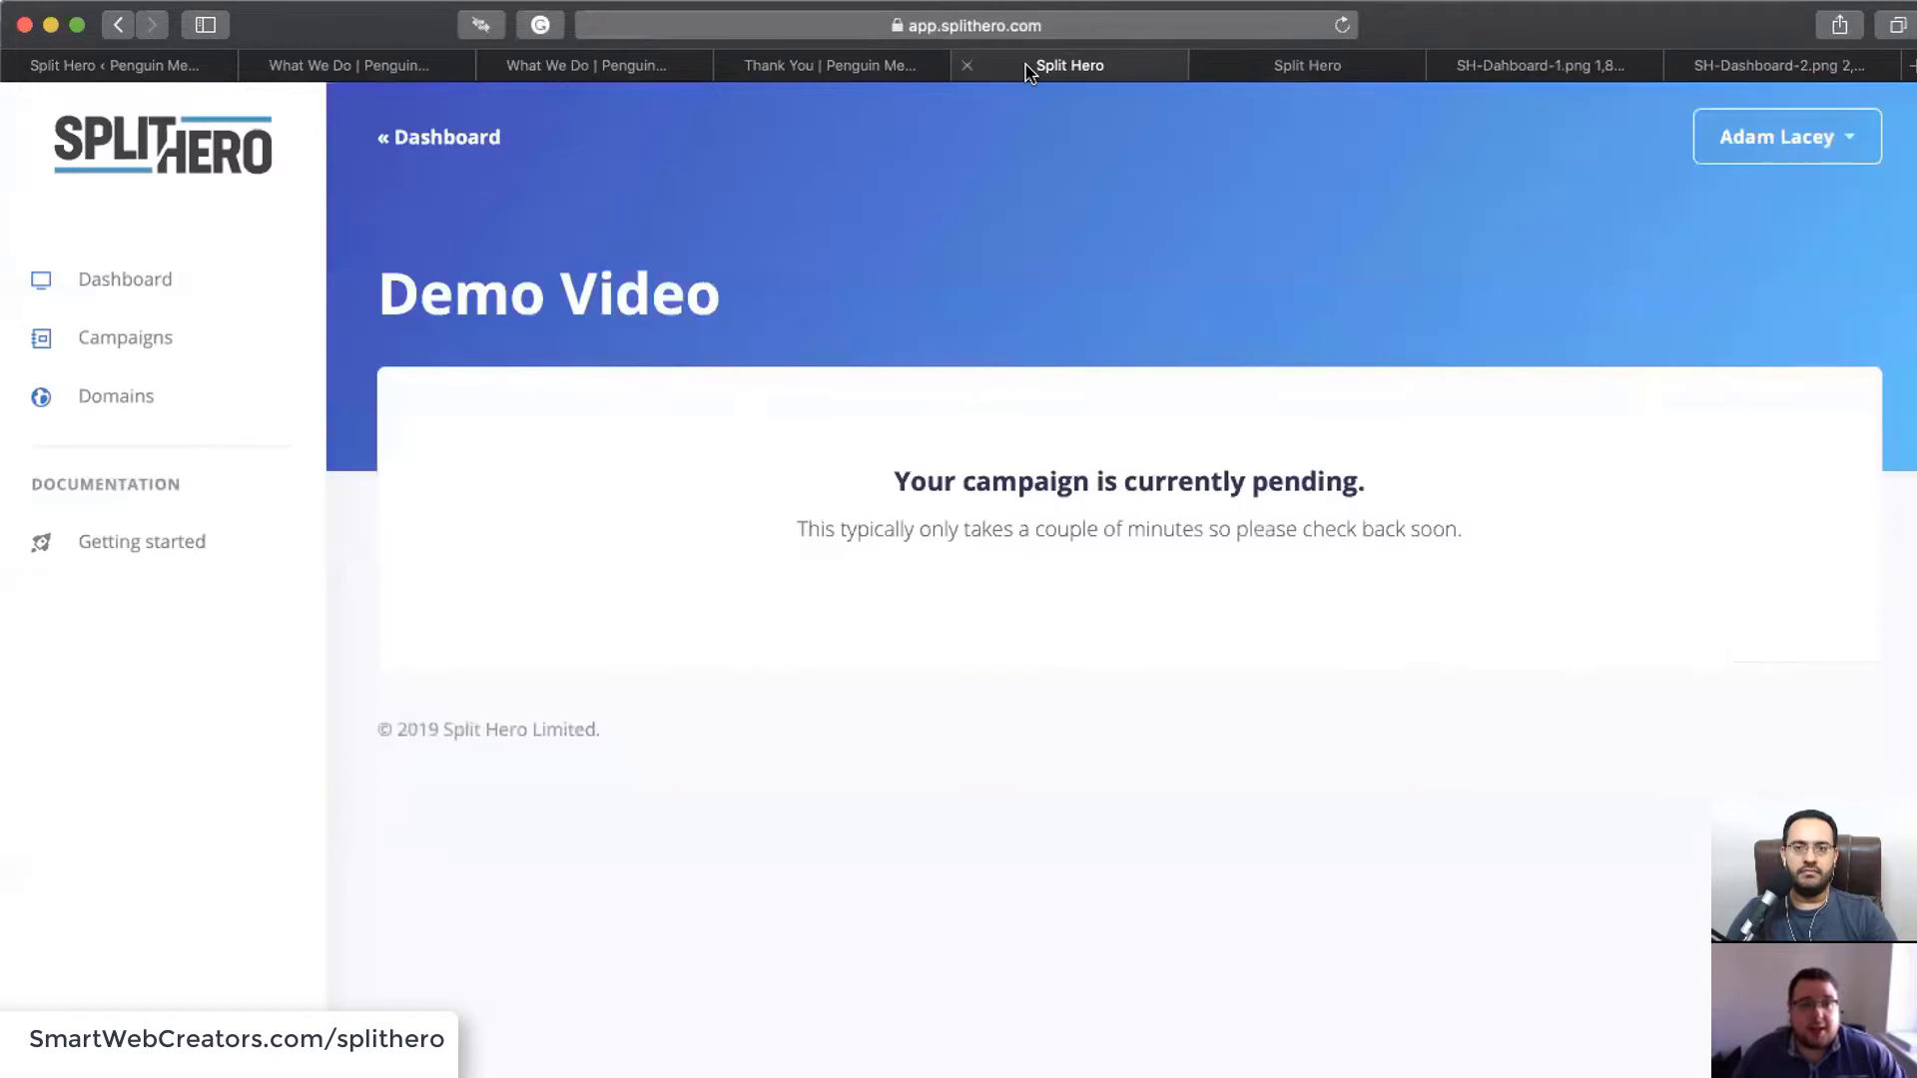
{"action": "left_click", "coordinate": [1517, 66]}
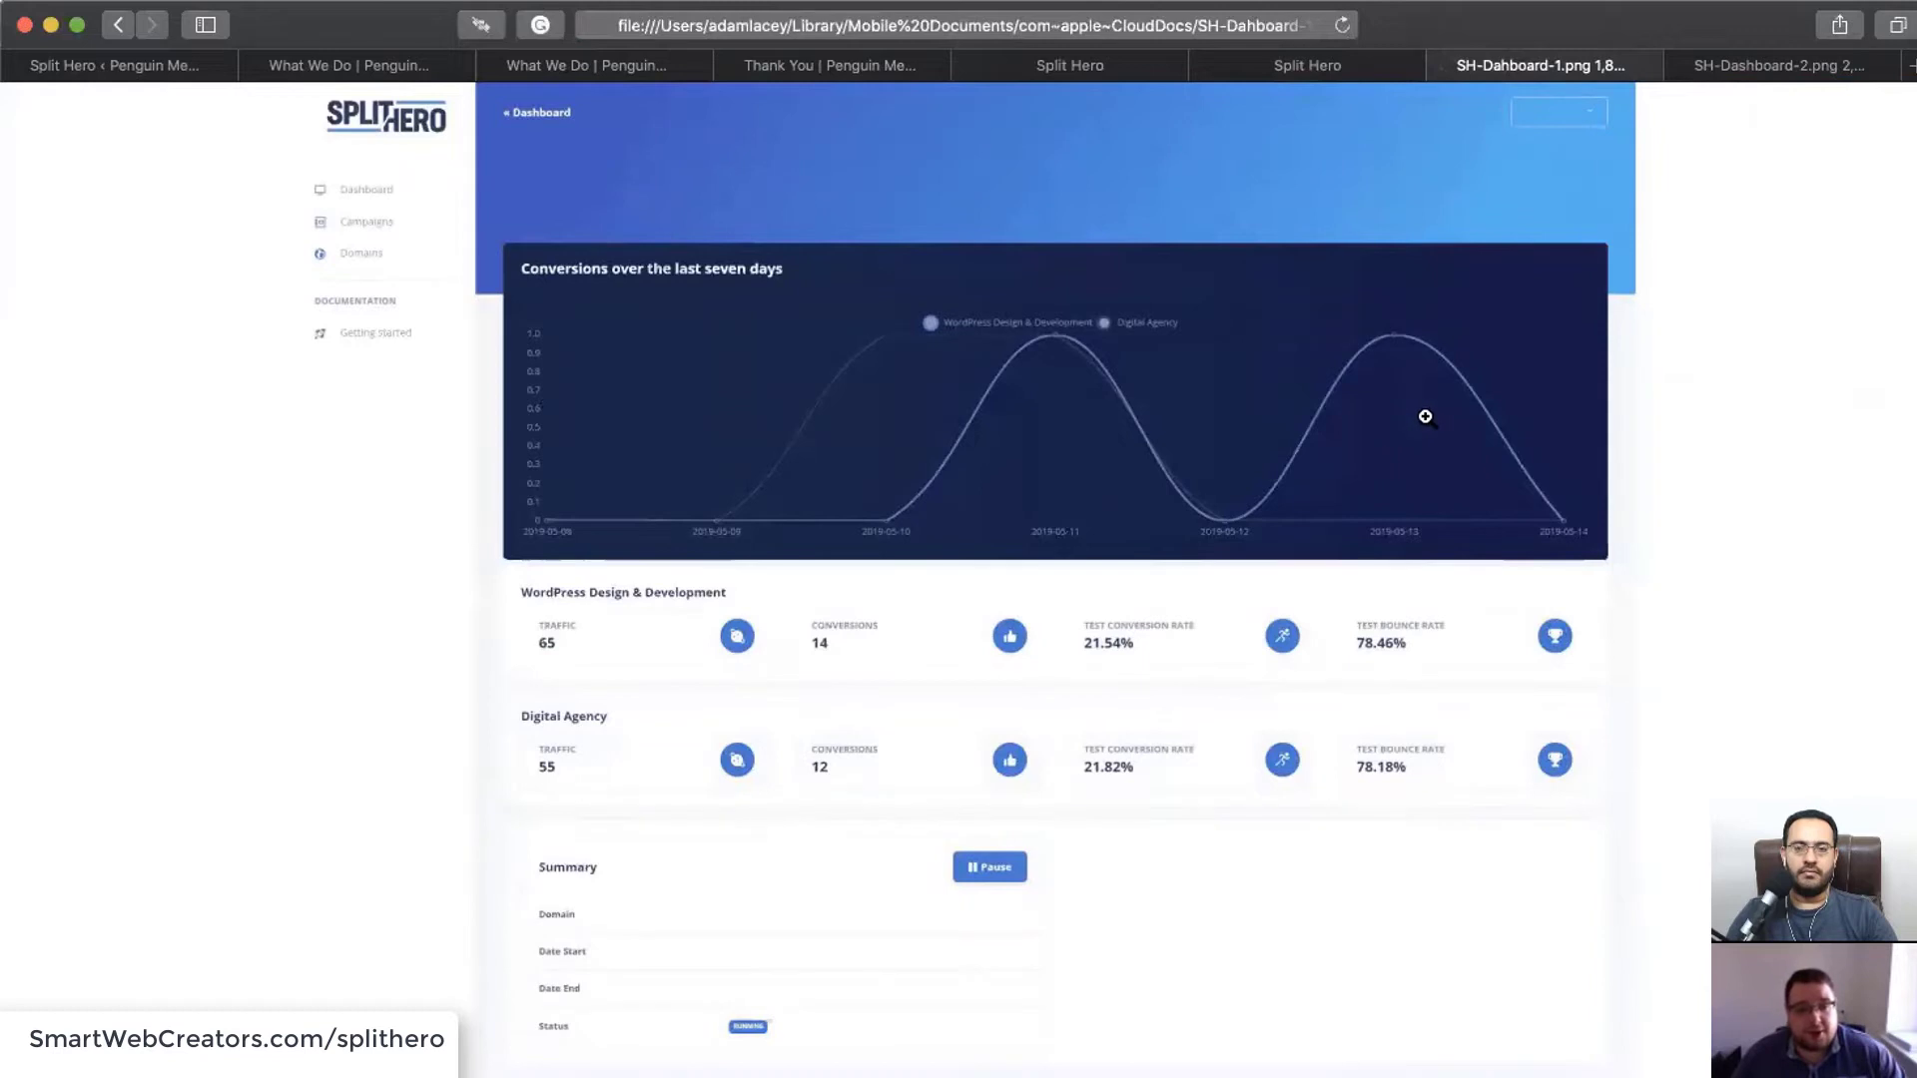
{"action": "left_click", "coordinate": [1186, 396]}
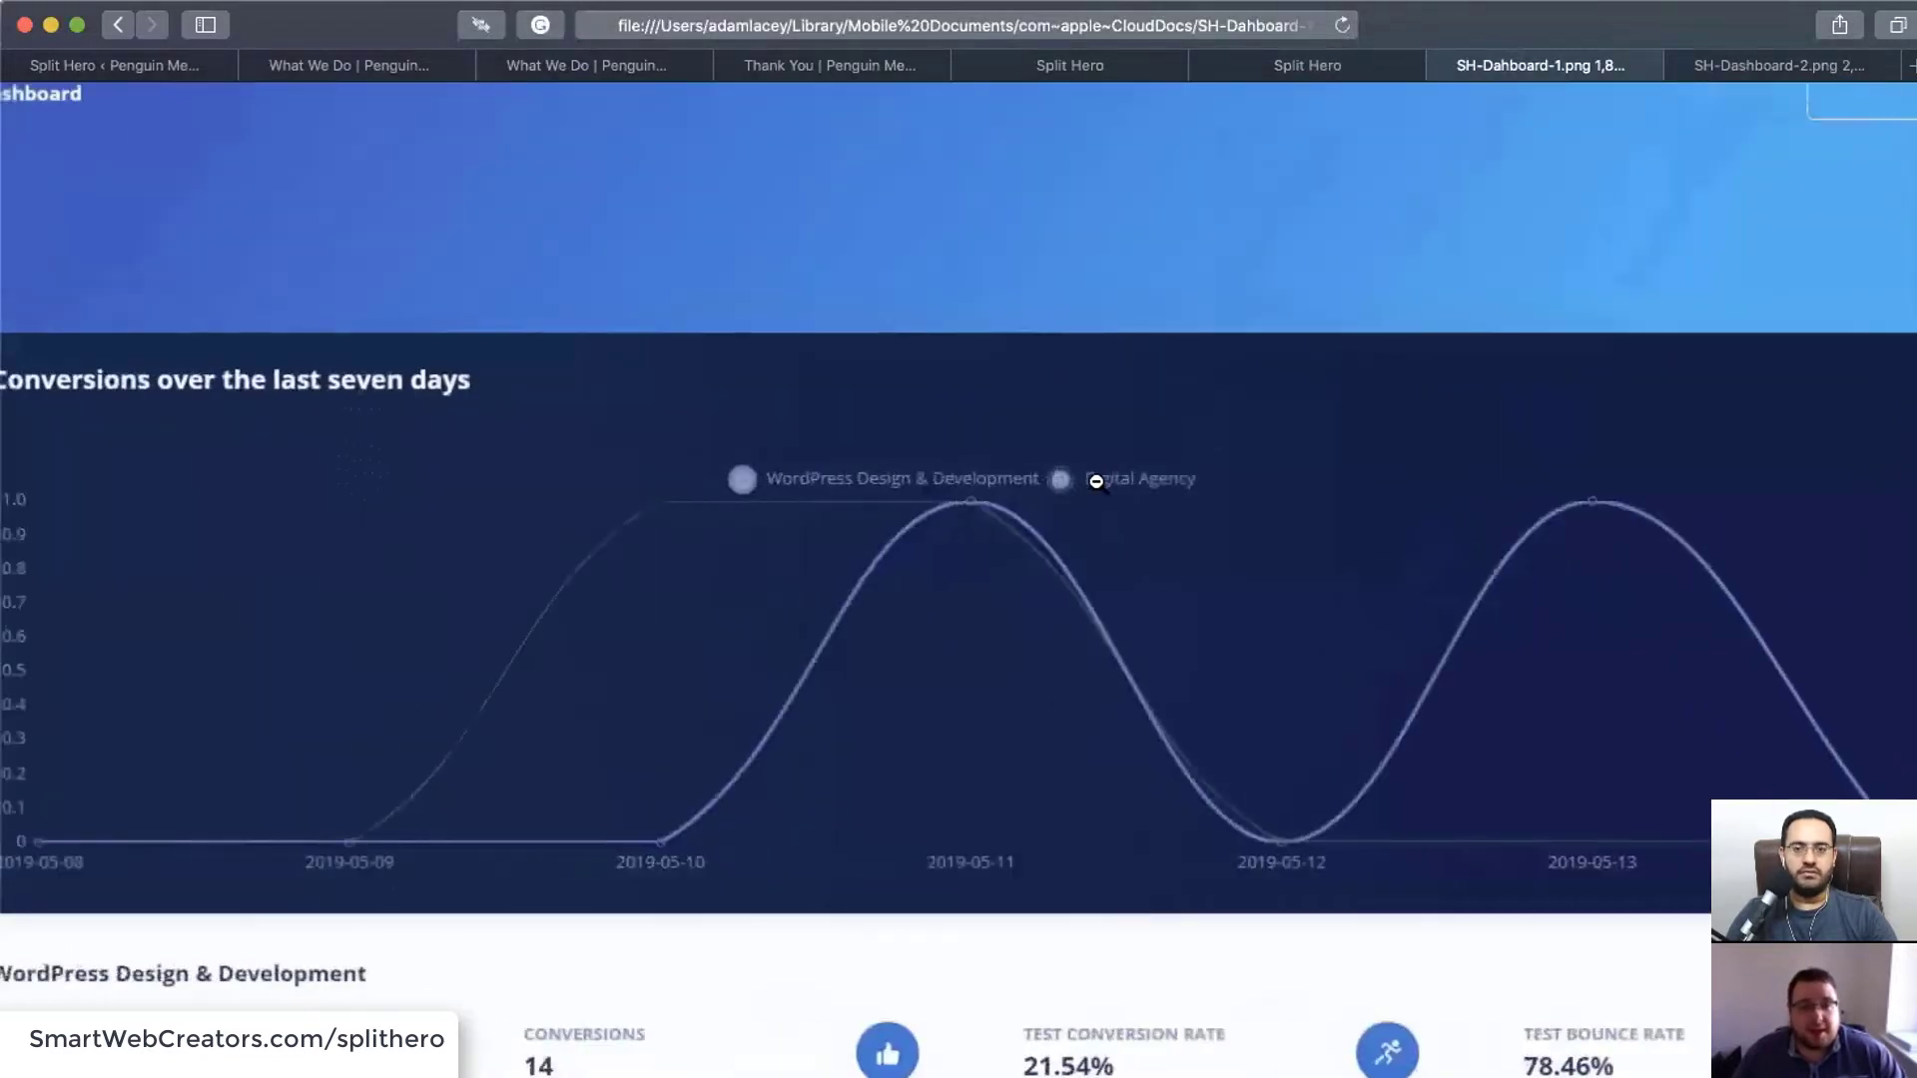
Examine the seven-day conversions chart comparing the WordPress Design & Development and Digital Agency variants
{"action": "scroll", "coordinate": [1095, 482], "scroll_direction": "left", "scroll_amount": 5}
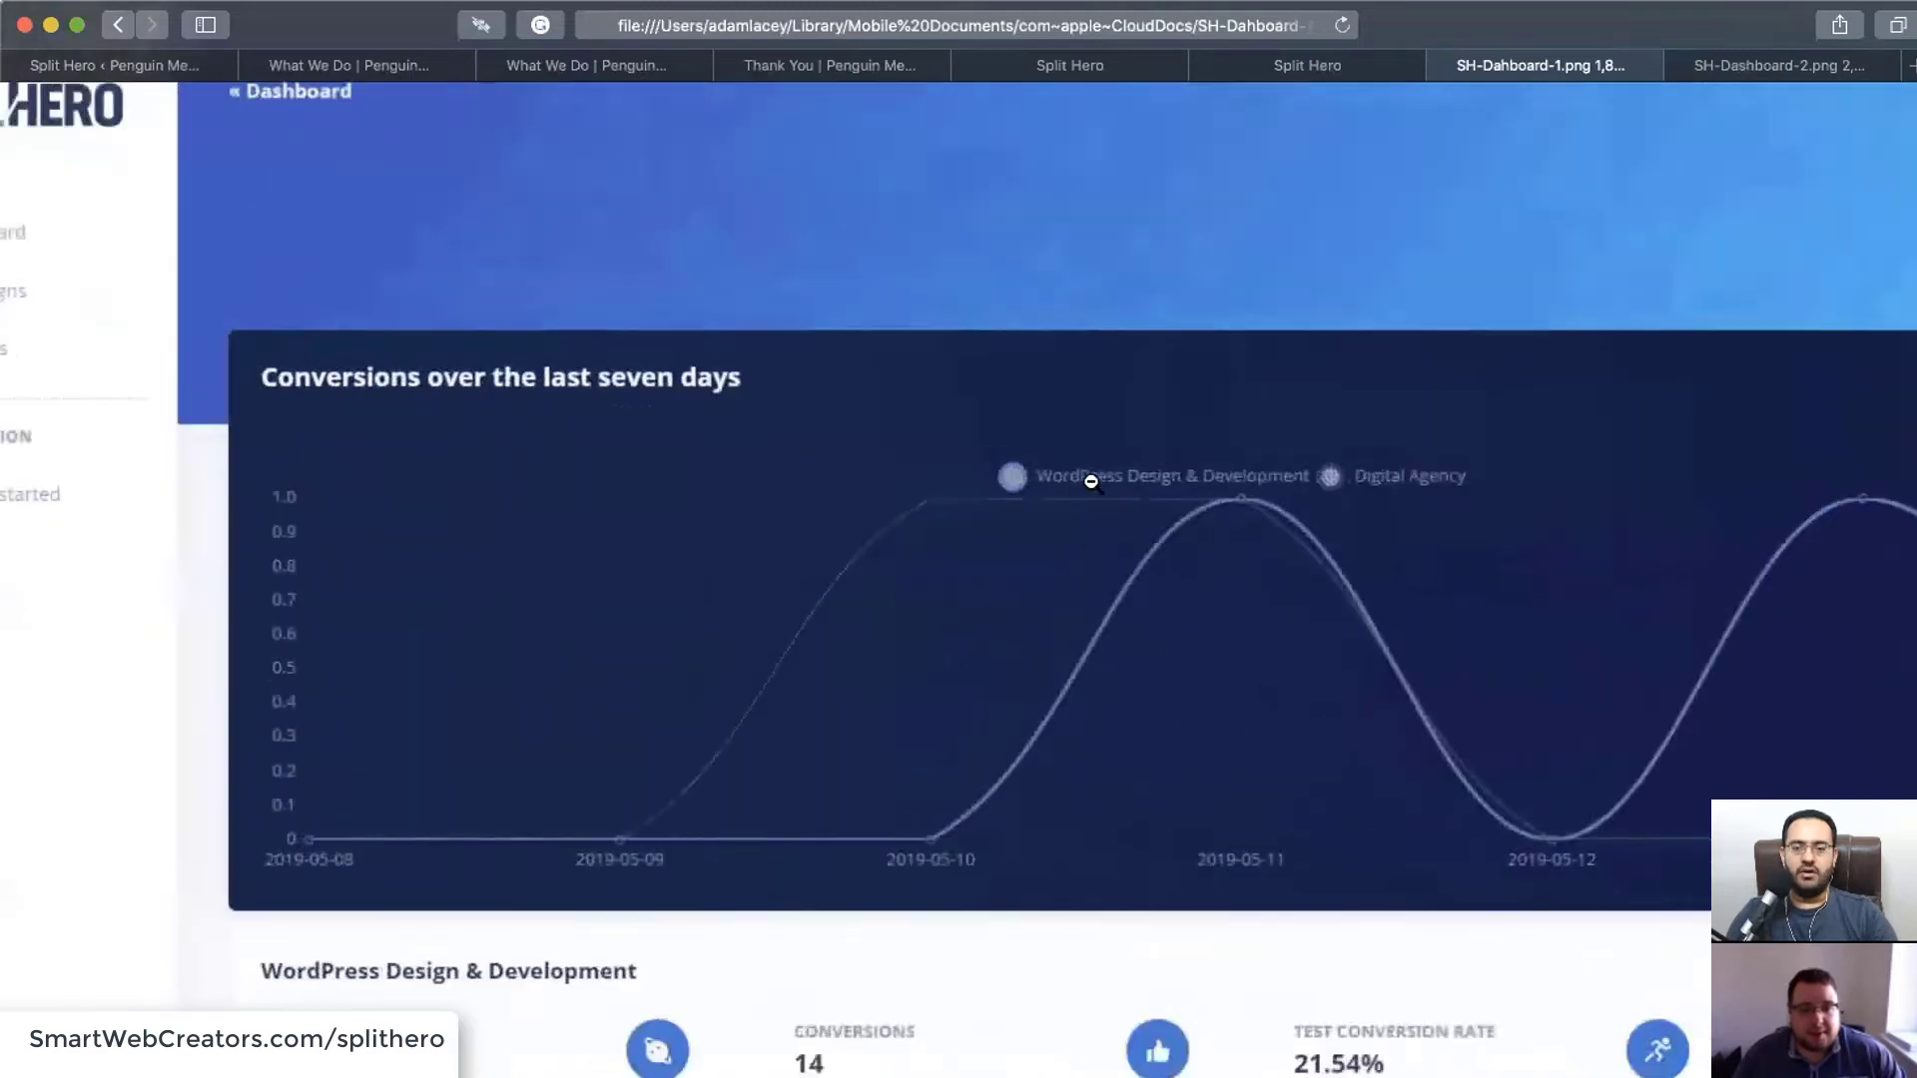
{"action": "scroll", "coordinate": [1089, 480], "scroll_direction": "left", "scroll_amount": 3}
{"action": "scroll", "coordinate": [1089, 480], "scroll_direction": "up", "scroll_amount": 1}
{"action": "scroll", "coordinate": [1084, 478], "scroll_direction": "right", "scroll_amount": 4}
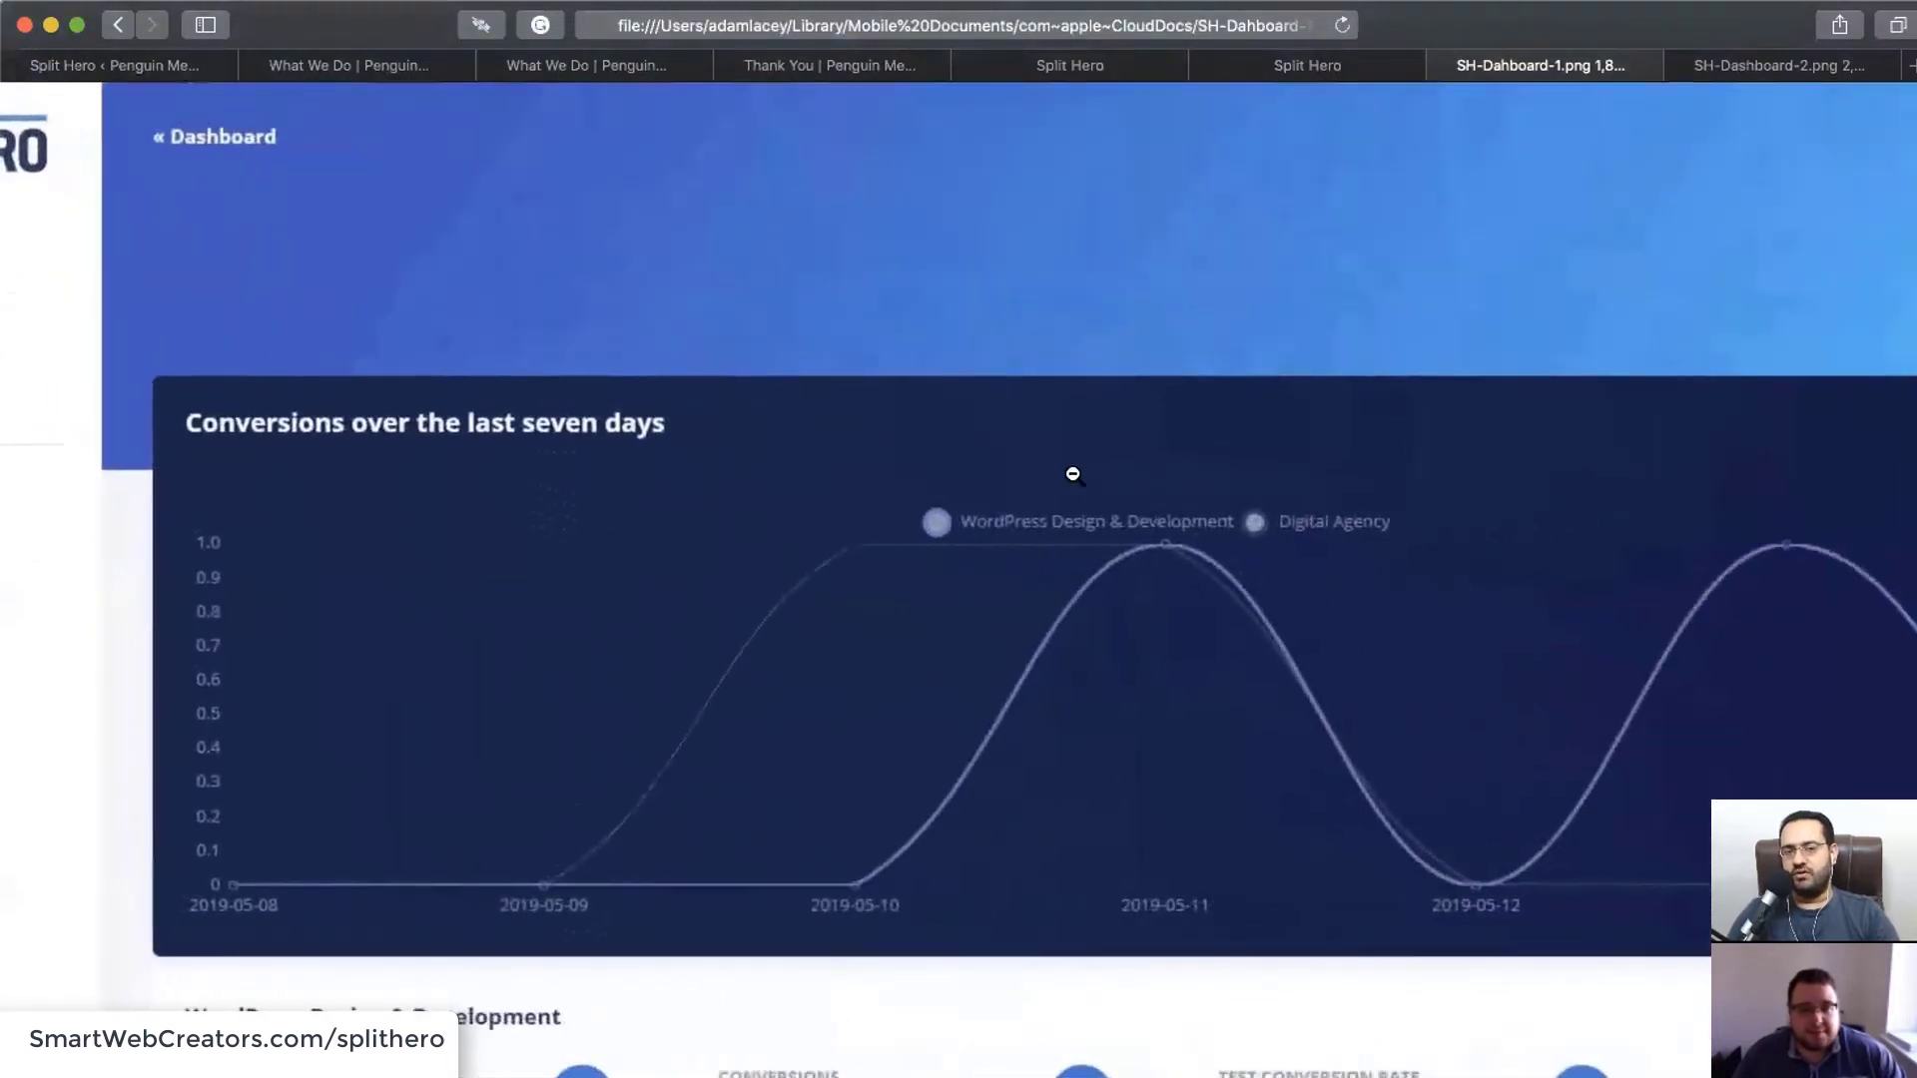
{"action": "scroll", "coordinate": [1073, 476], "scroll_direction": "down", "scroll_amount": 2}
{"action": "scroll", "coordinate": [1073, 474], "scroll_direction": "right", "scroll_amount": 4}
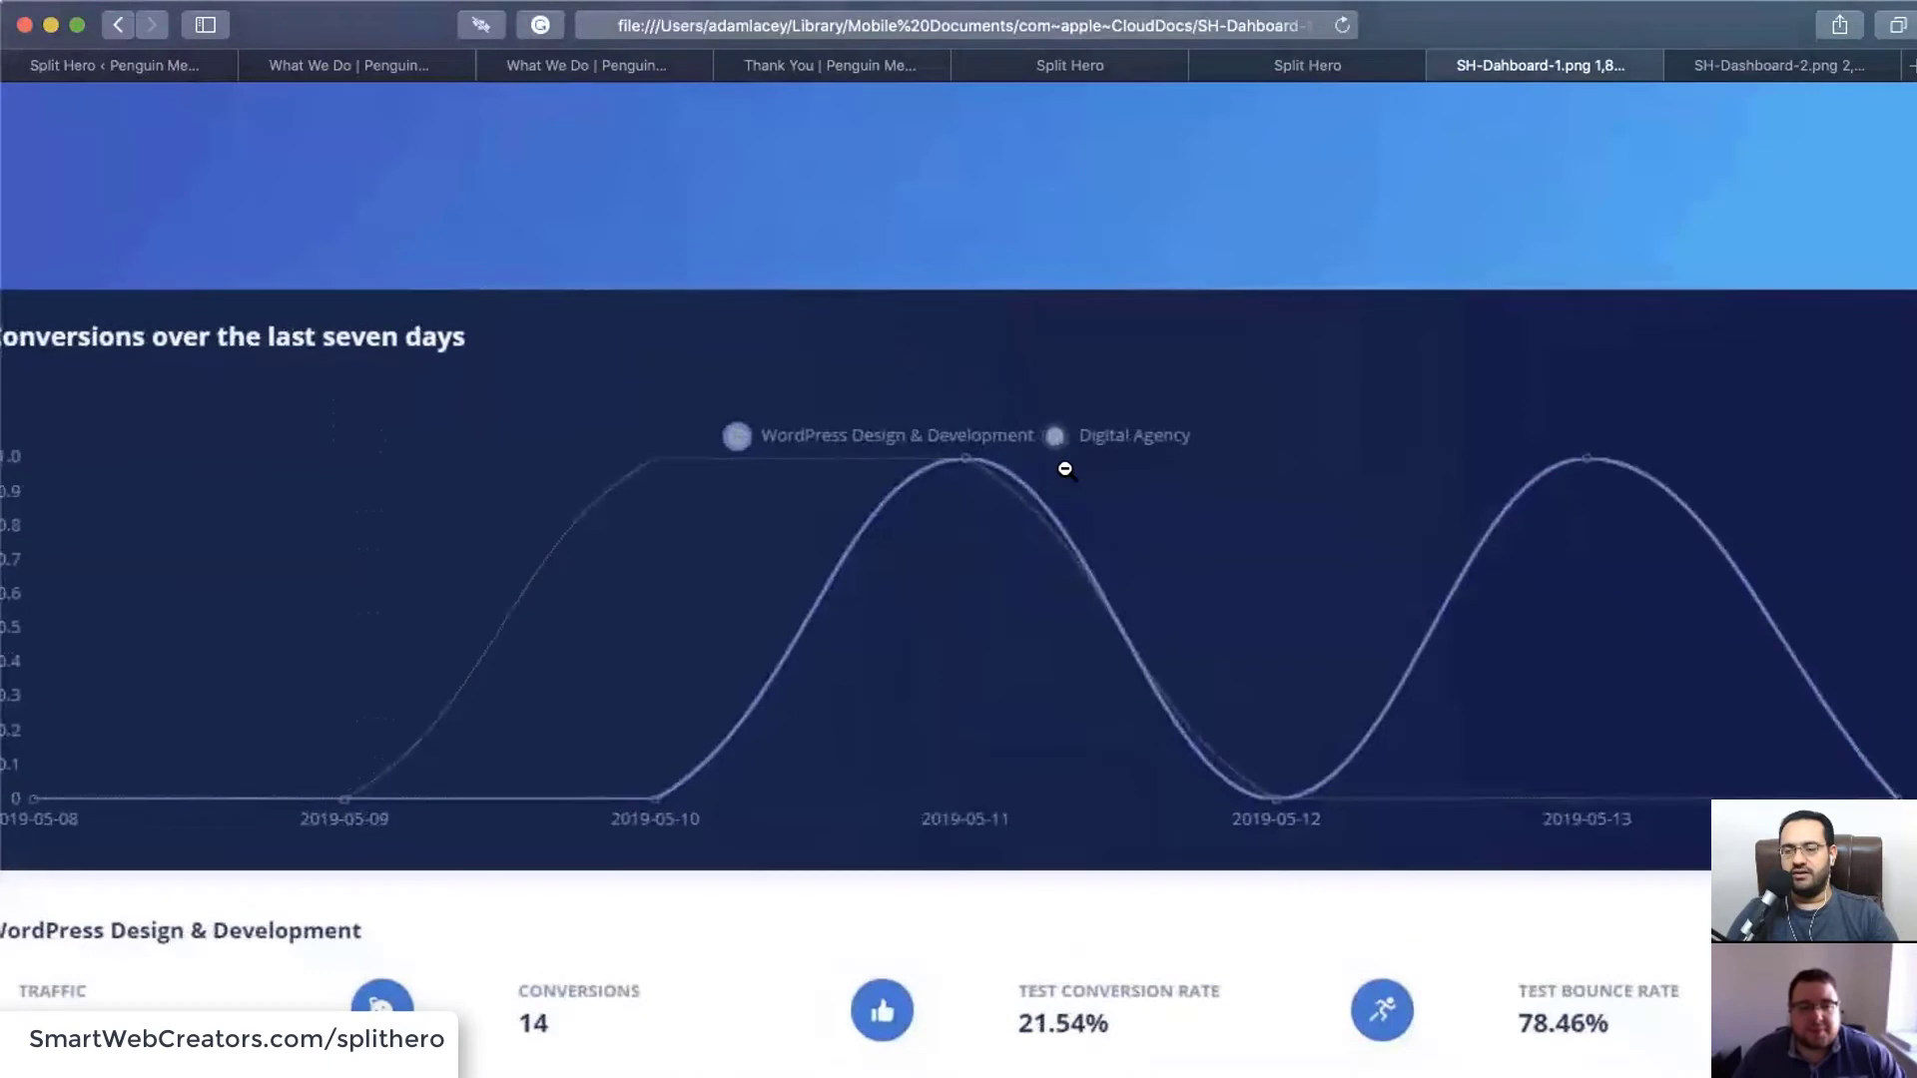
{"action": "scroll", "coordinate": [1066, 469], "scroll_direction": "left", "scroll_amount": 1}
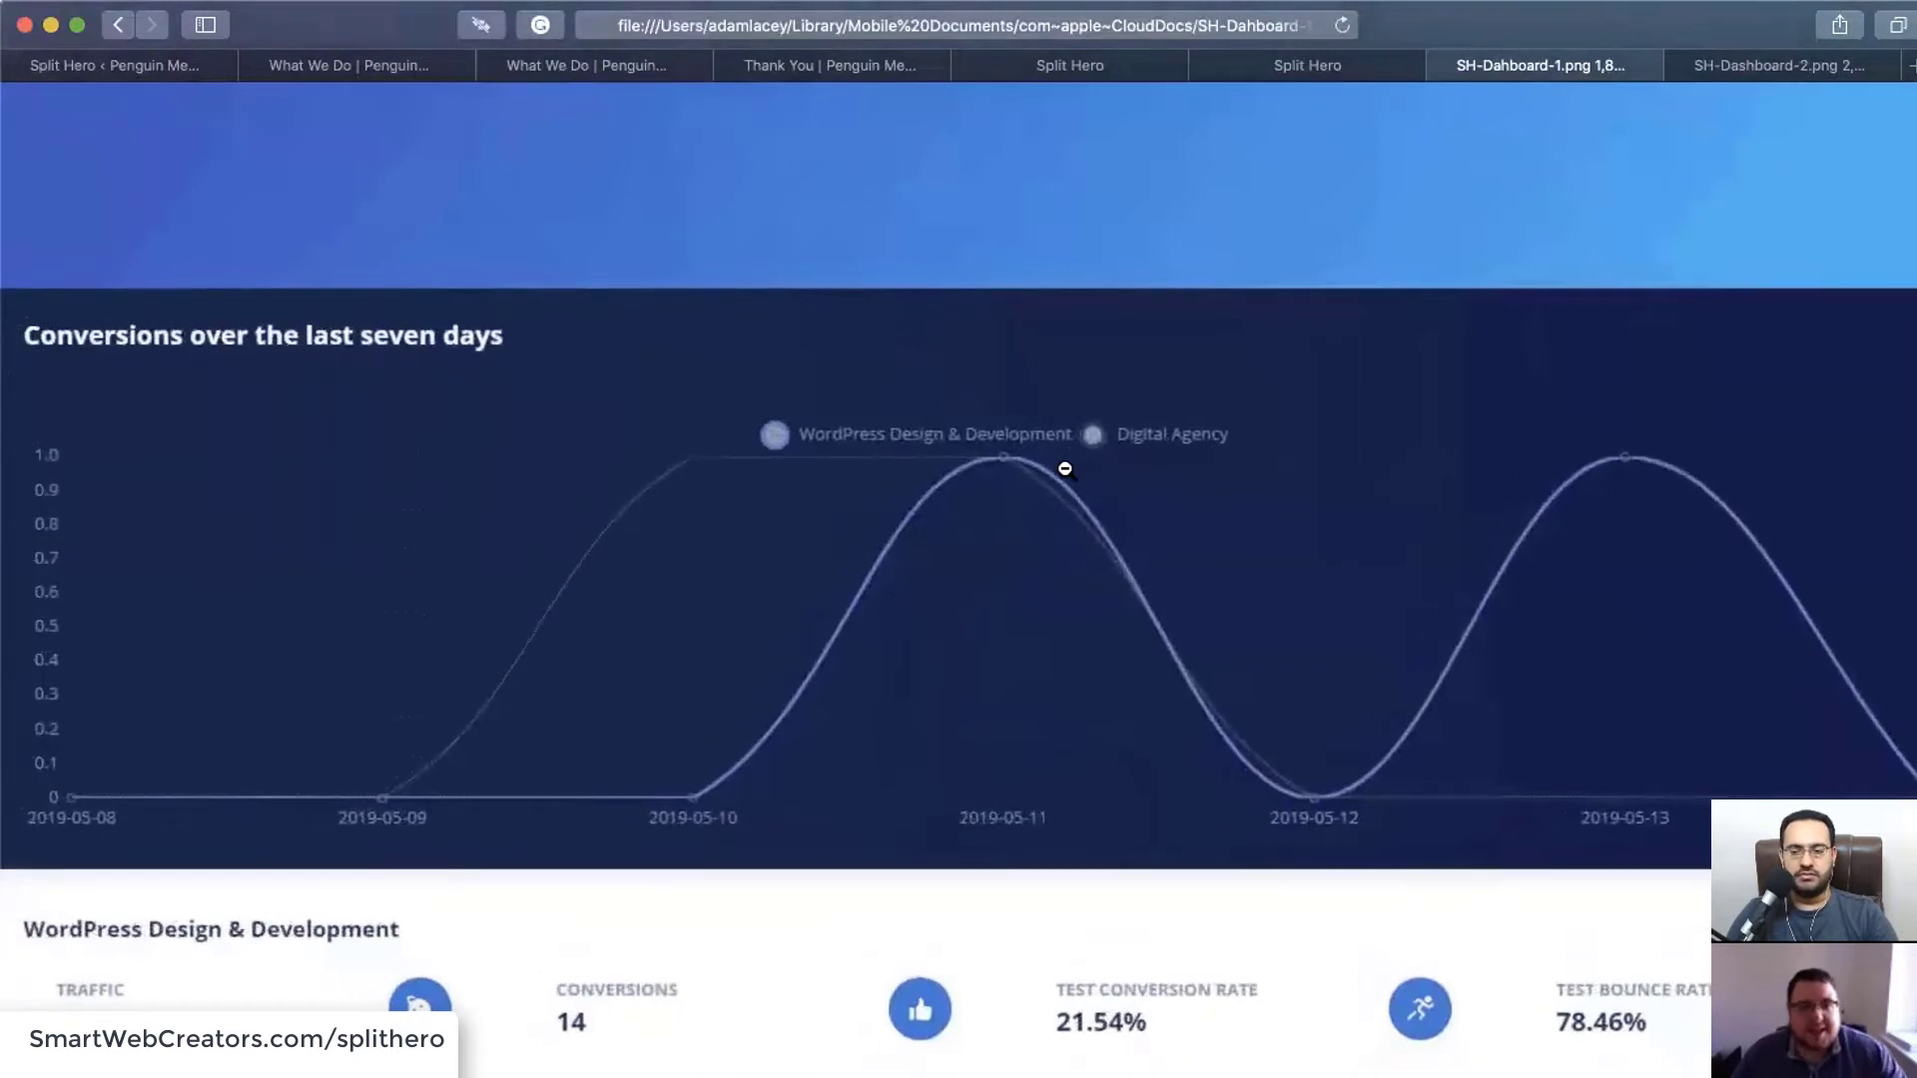
Compare traffic, conversions, test conversion rate and test bounce rate between the WordPress Design & Development and Digital Agency variants
{"action": "scroll", "coordinate": [1065, 469], "scroll_direction": "down", "scroll_amount": 2}
{"action": "scroll", "coordinate": [1237, 437], "scroll_direction": "down", "scroll_amount": 4}
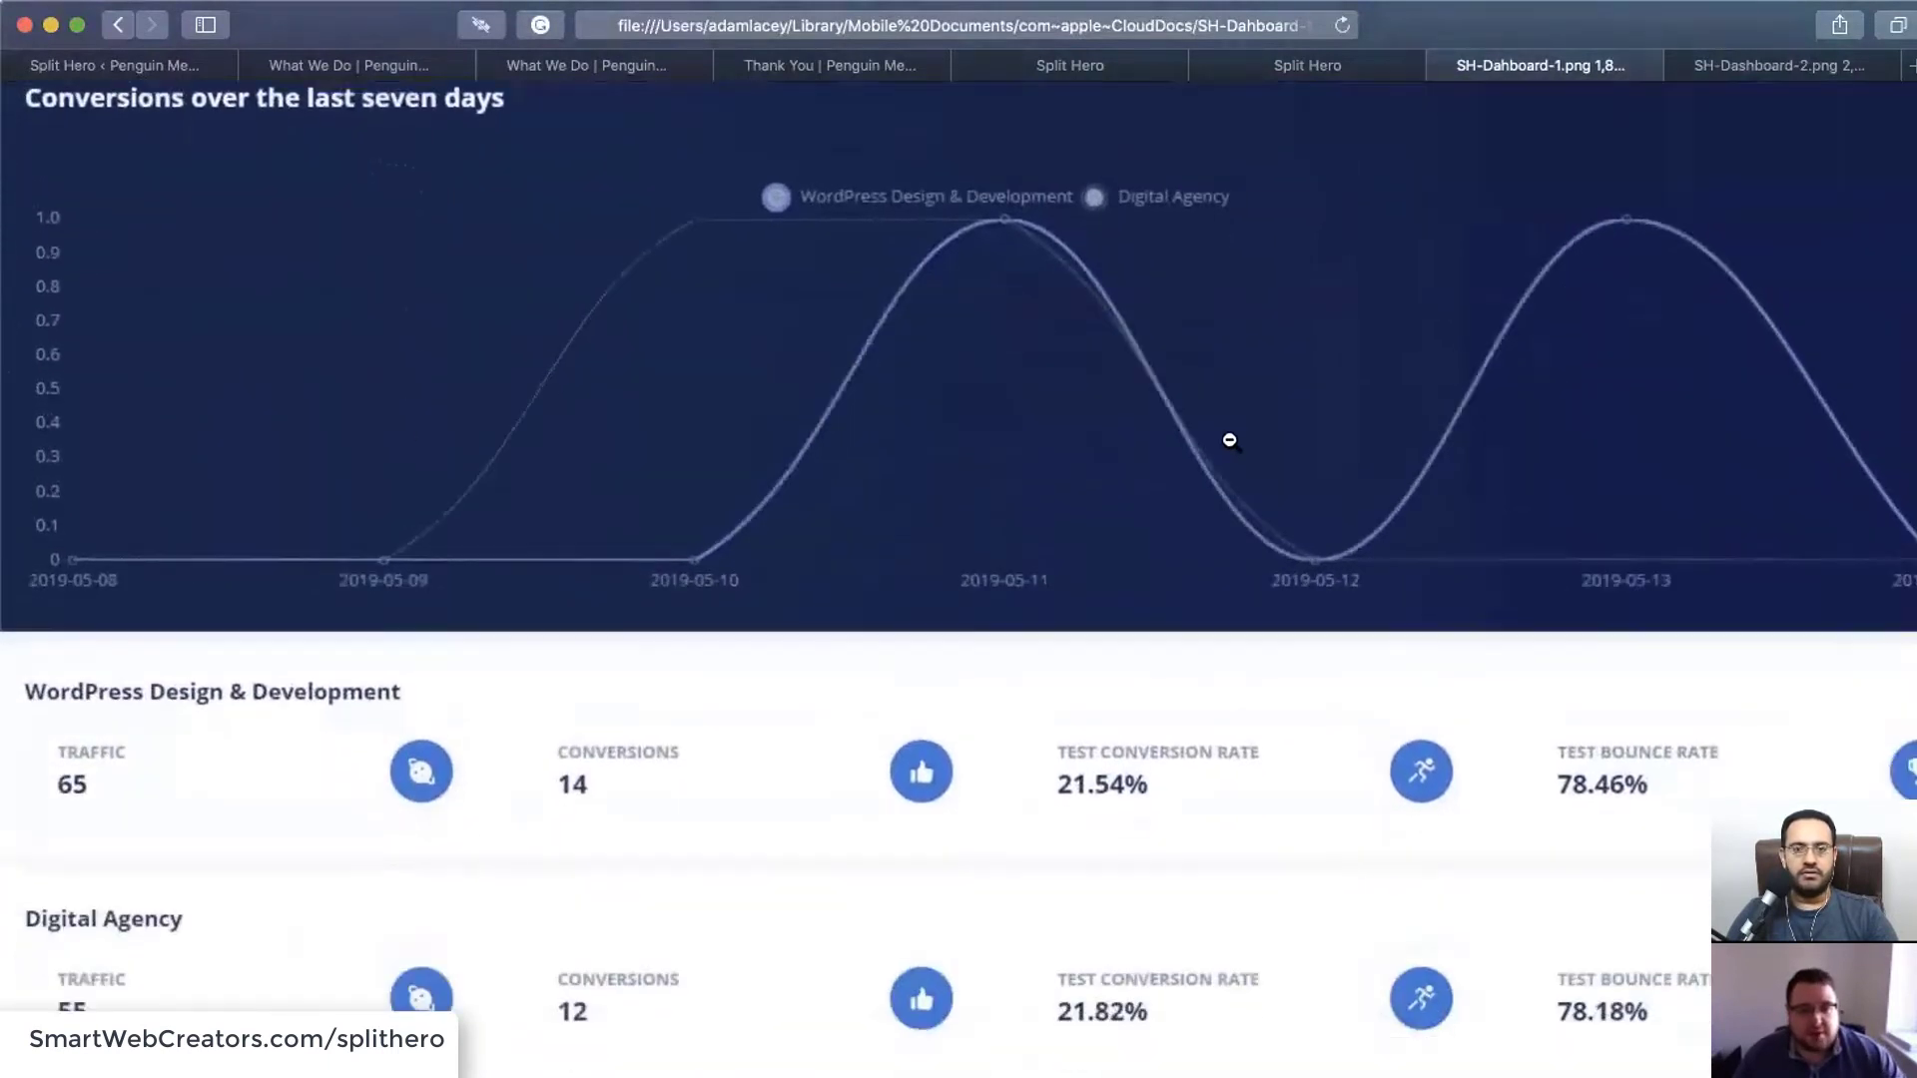
{"action": "scroll", "coordinate": [885, 534], "scroll_direction": "down", "scroll_amount": 6}
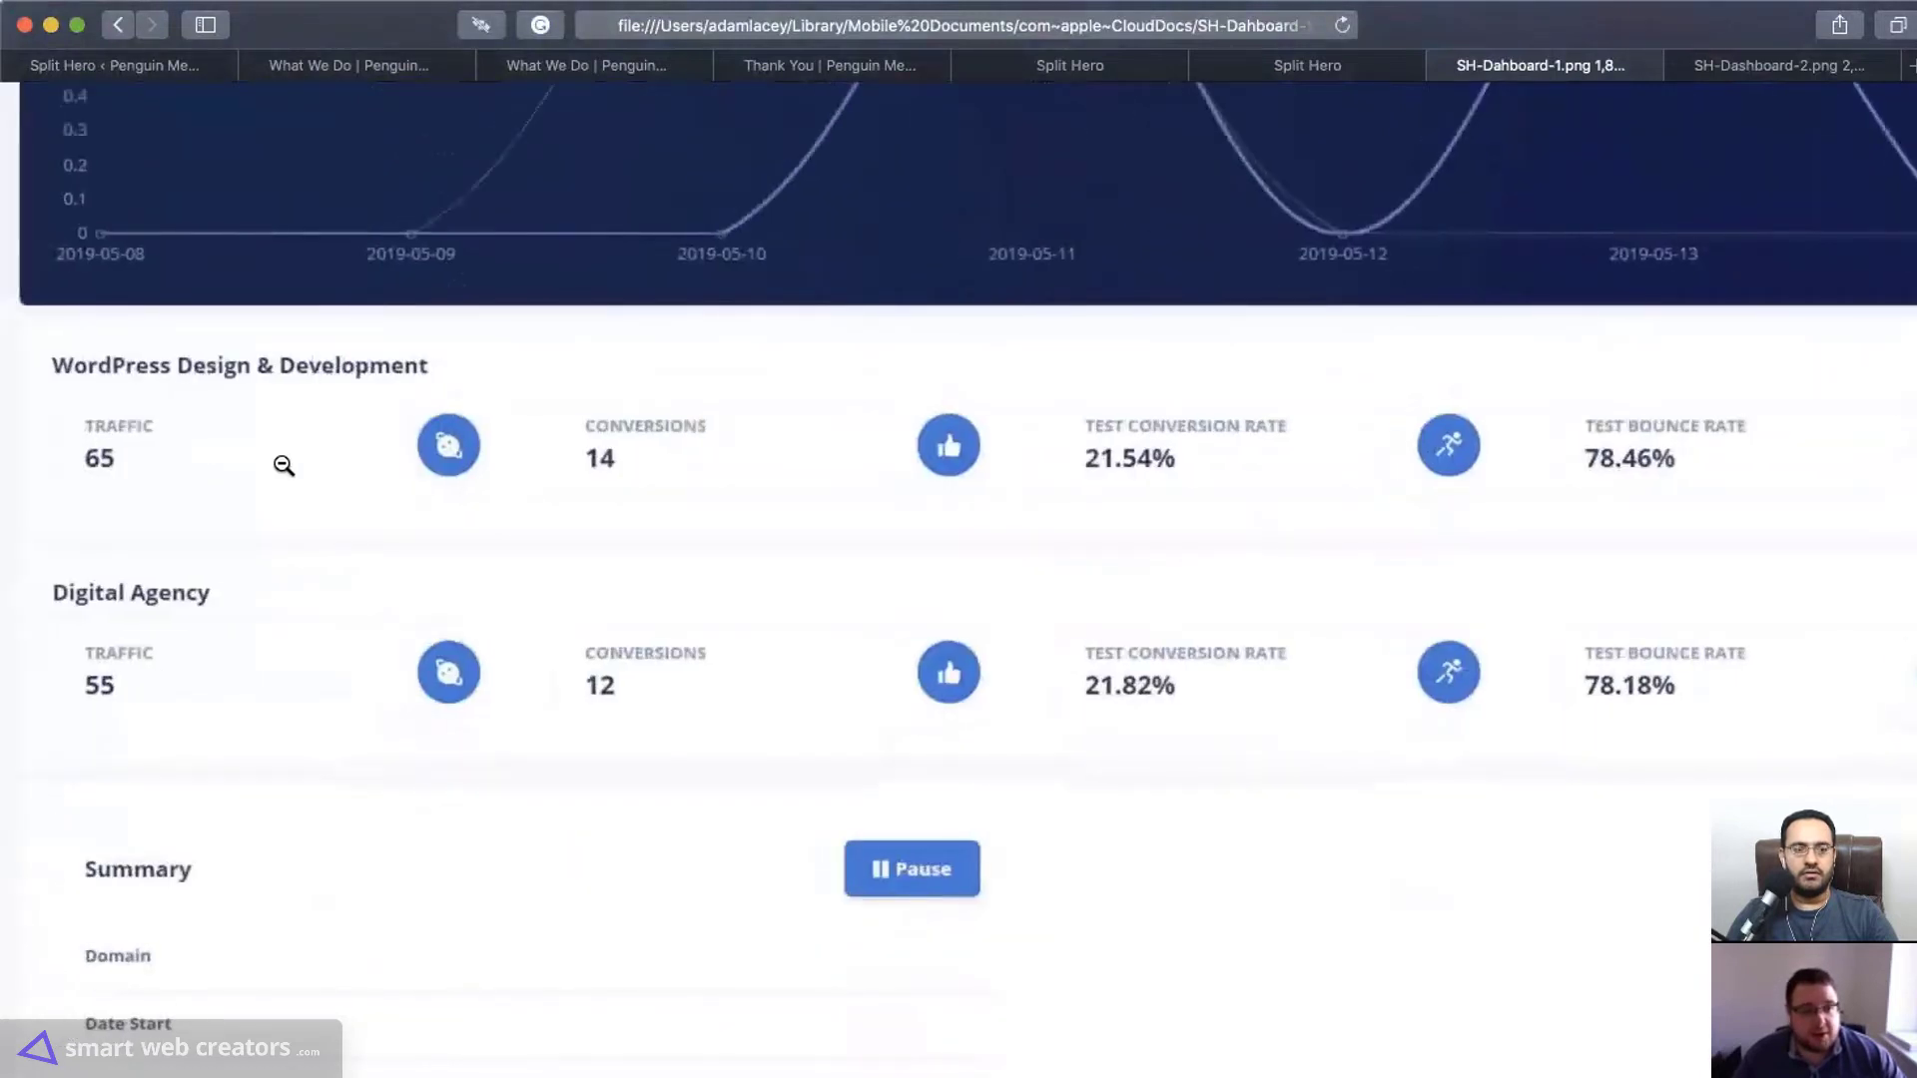
{"action": "scroll", "coordinate": [743, 509], "scroll_direction": "left", "scroll_amount": 3}
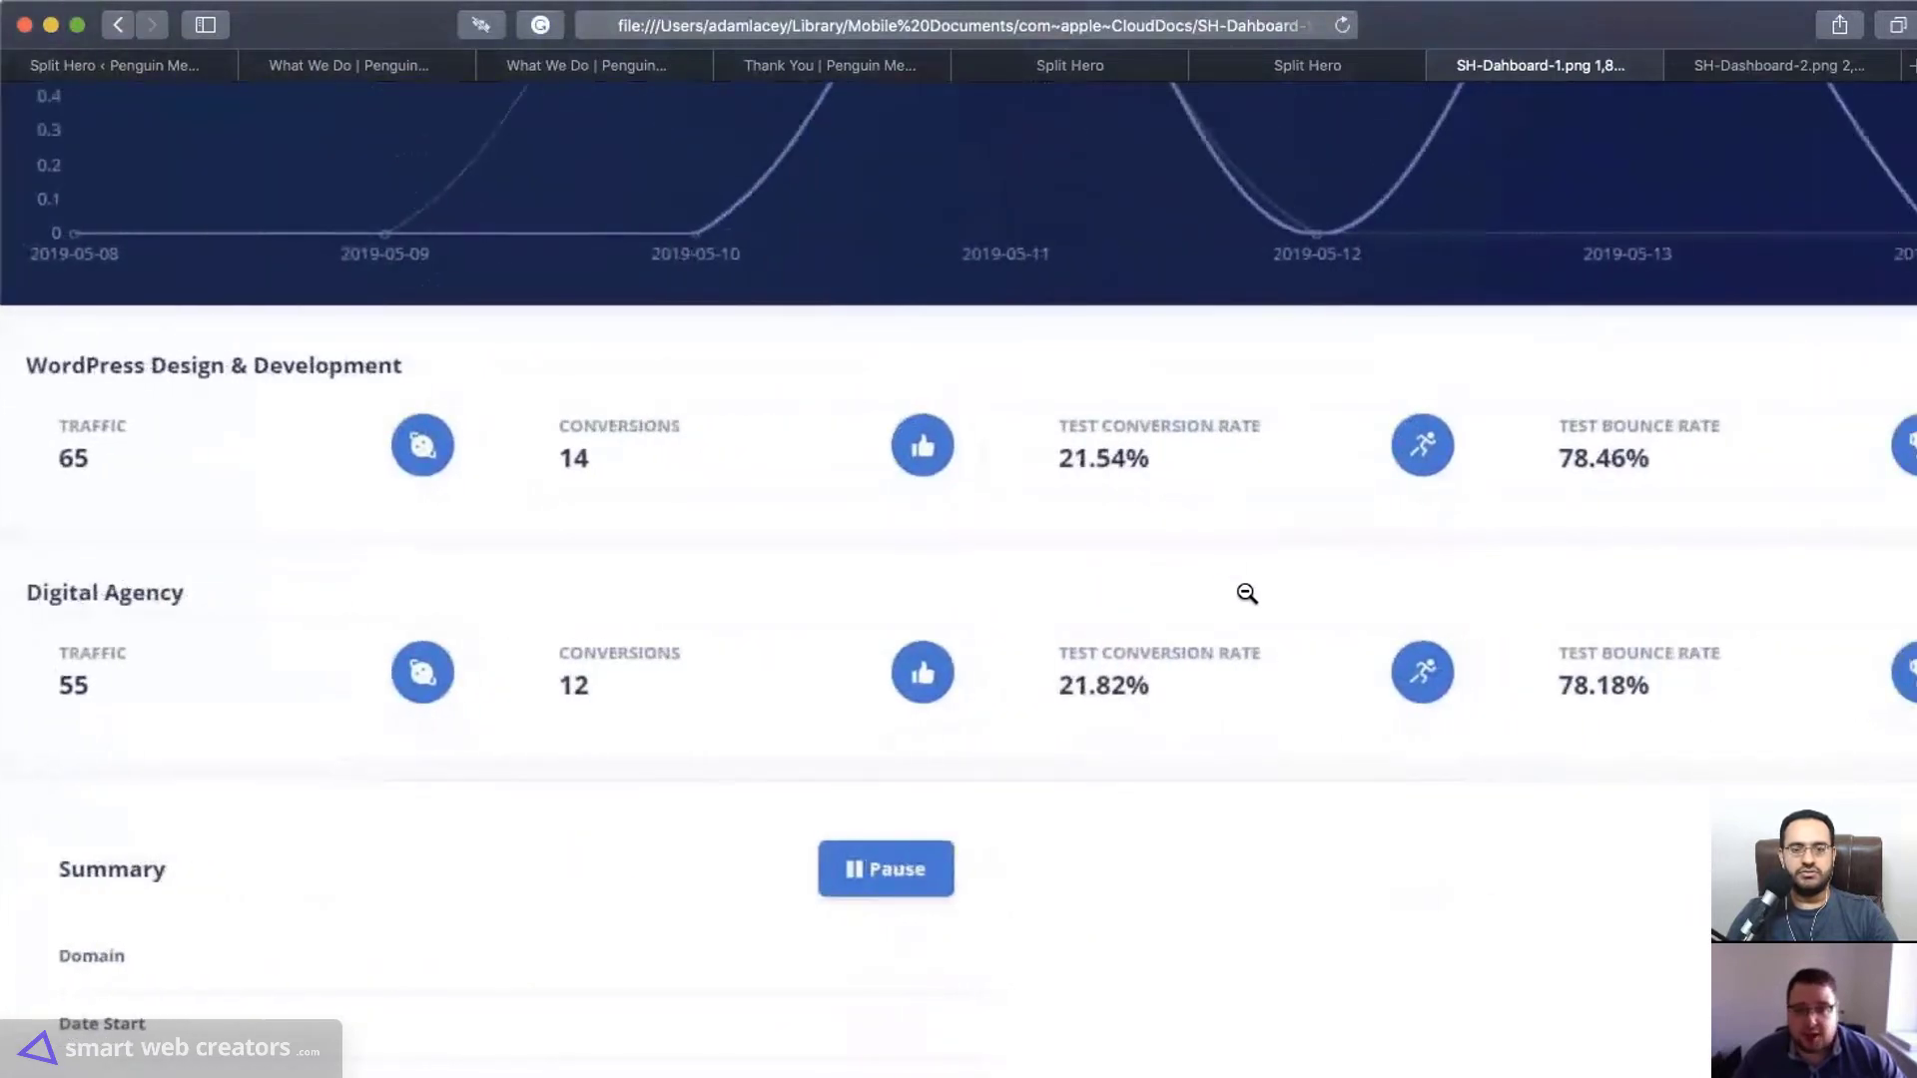
{"action": "scroll", "coordinate": [1014, 432], "scroll_direction": "right", "scroll_amount": 3}
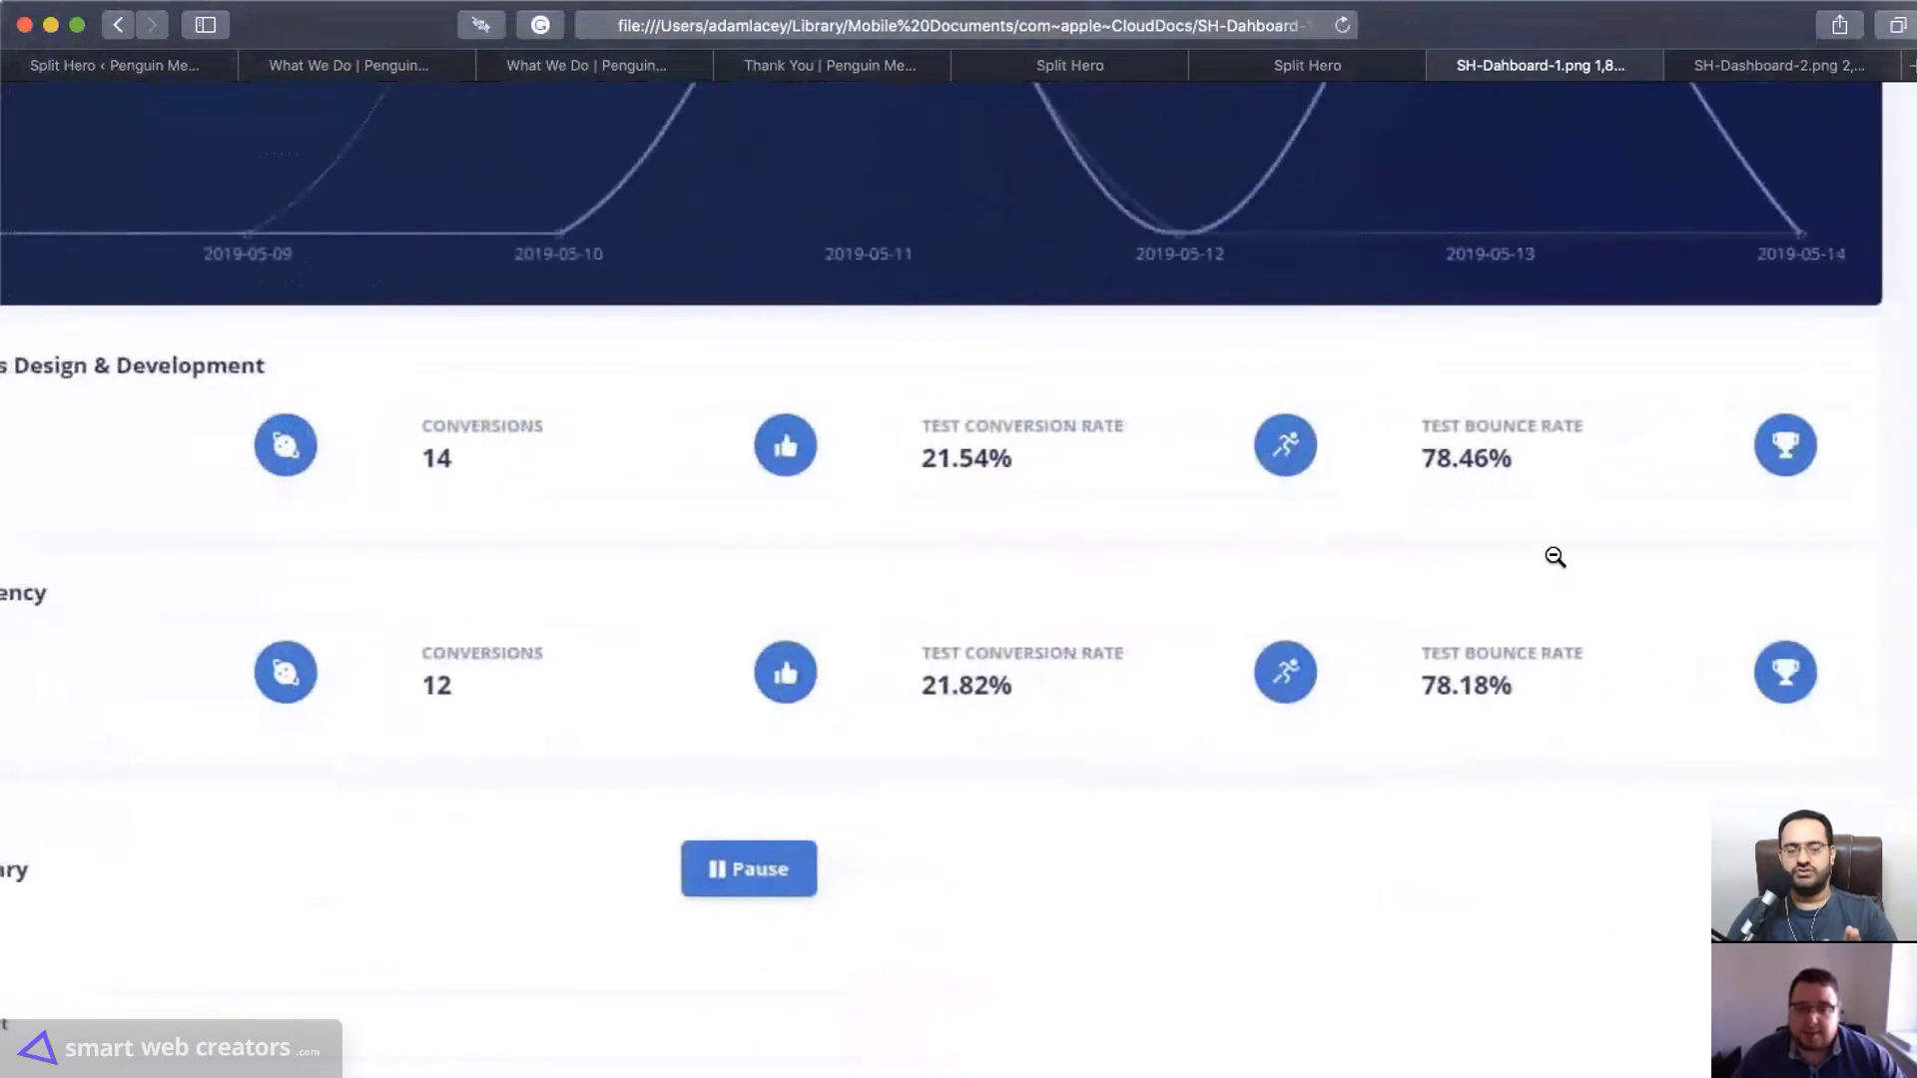
{"action": "scroll", "coordinate": [1557, 560], "scroll_direction": "left", "scroll_amount": 3}
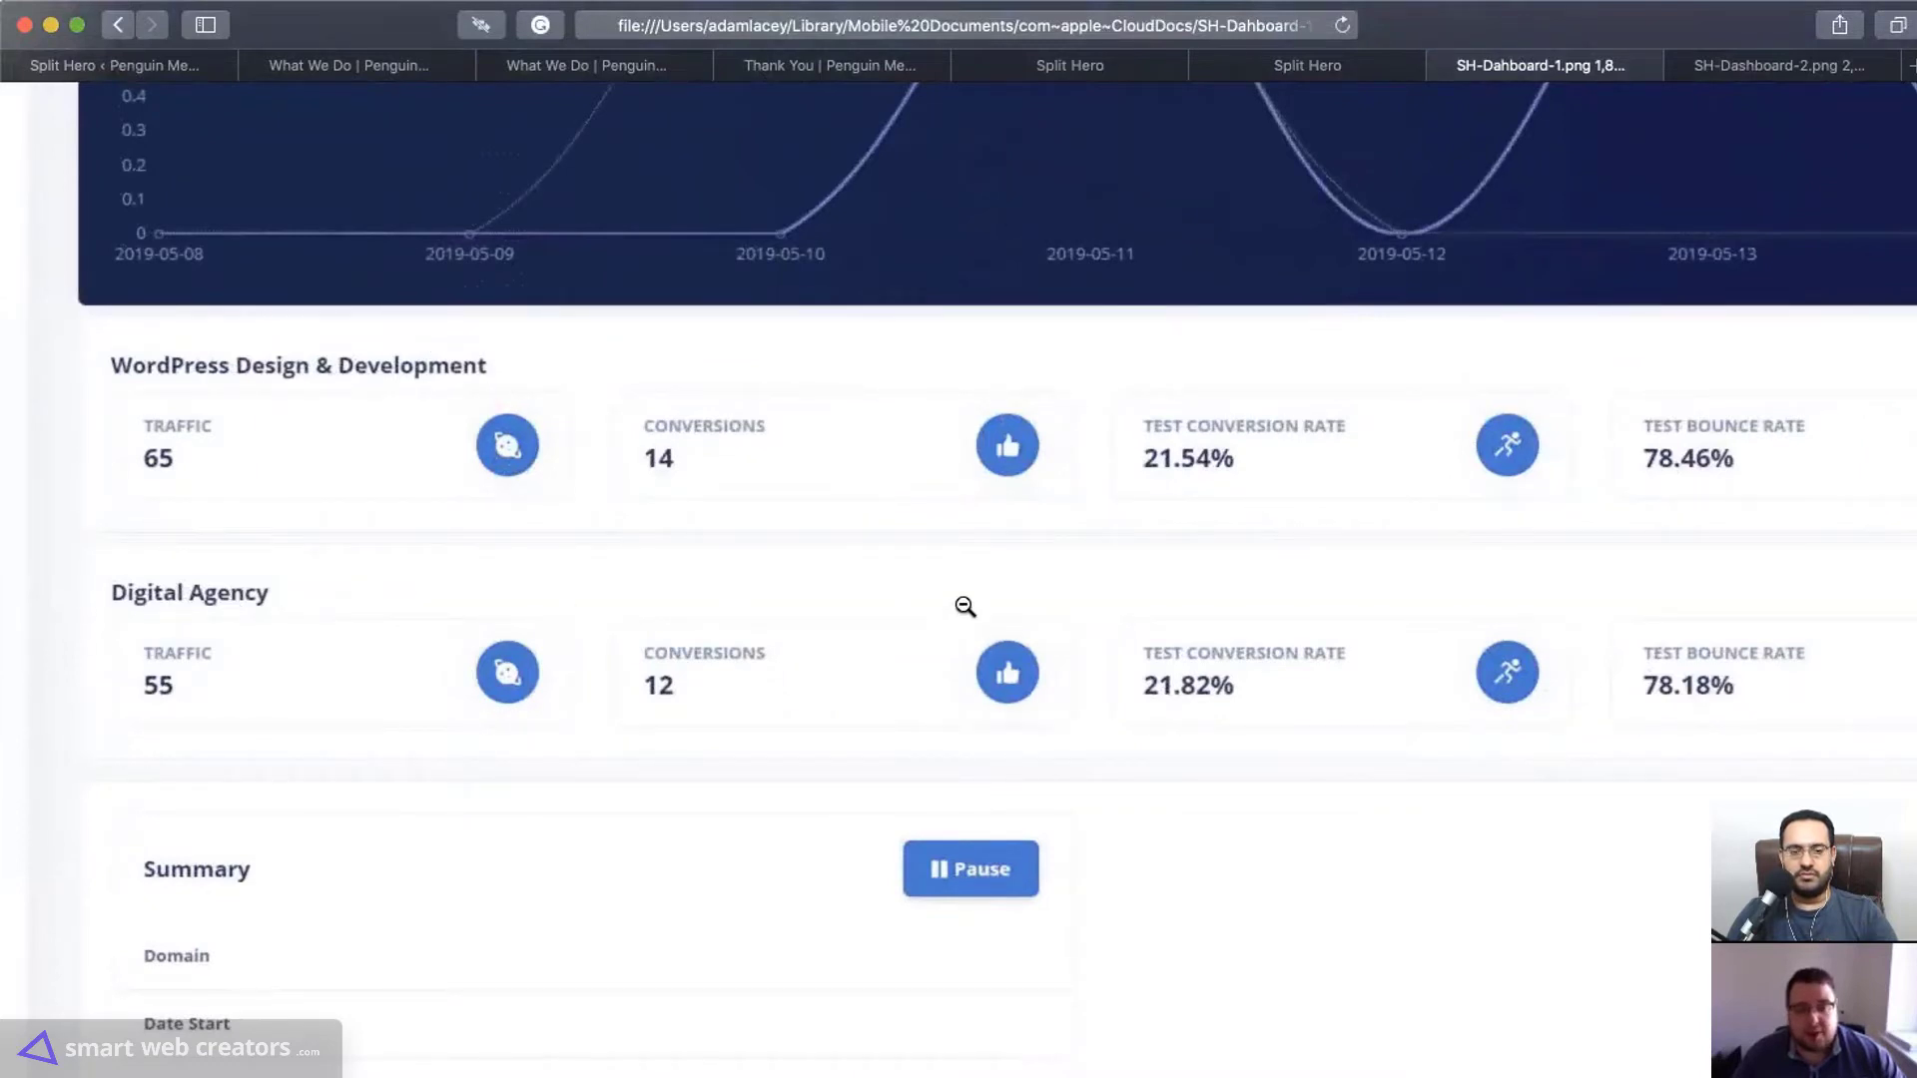
{"action": "scroll", "coordinate": [919, 586], "scroll_direction": "down", "scroll_amount": 1}
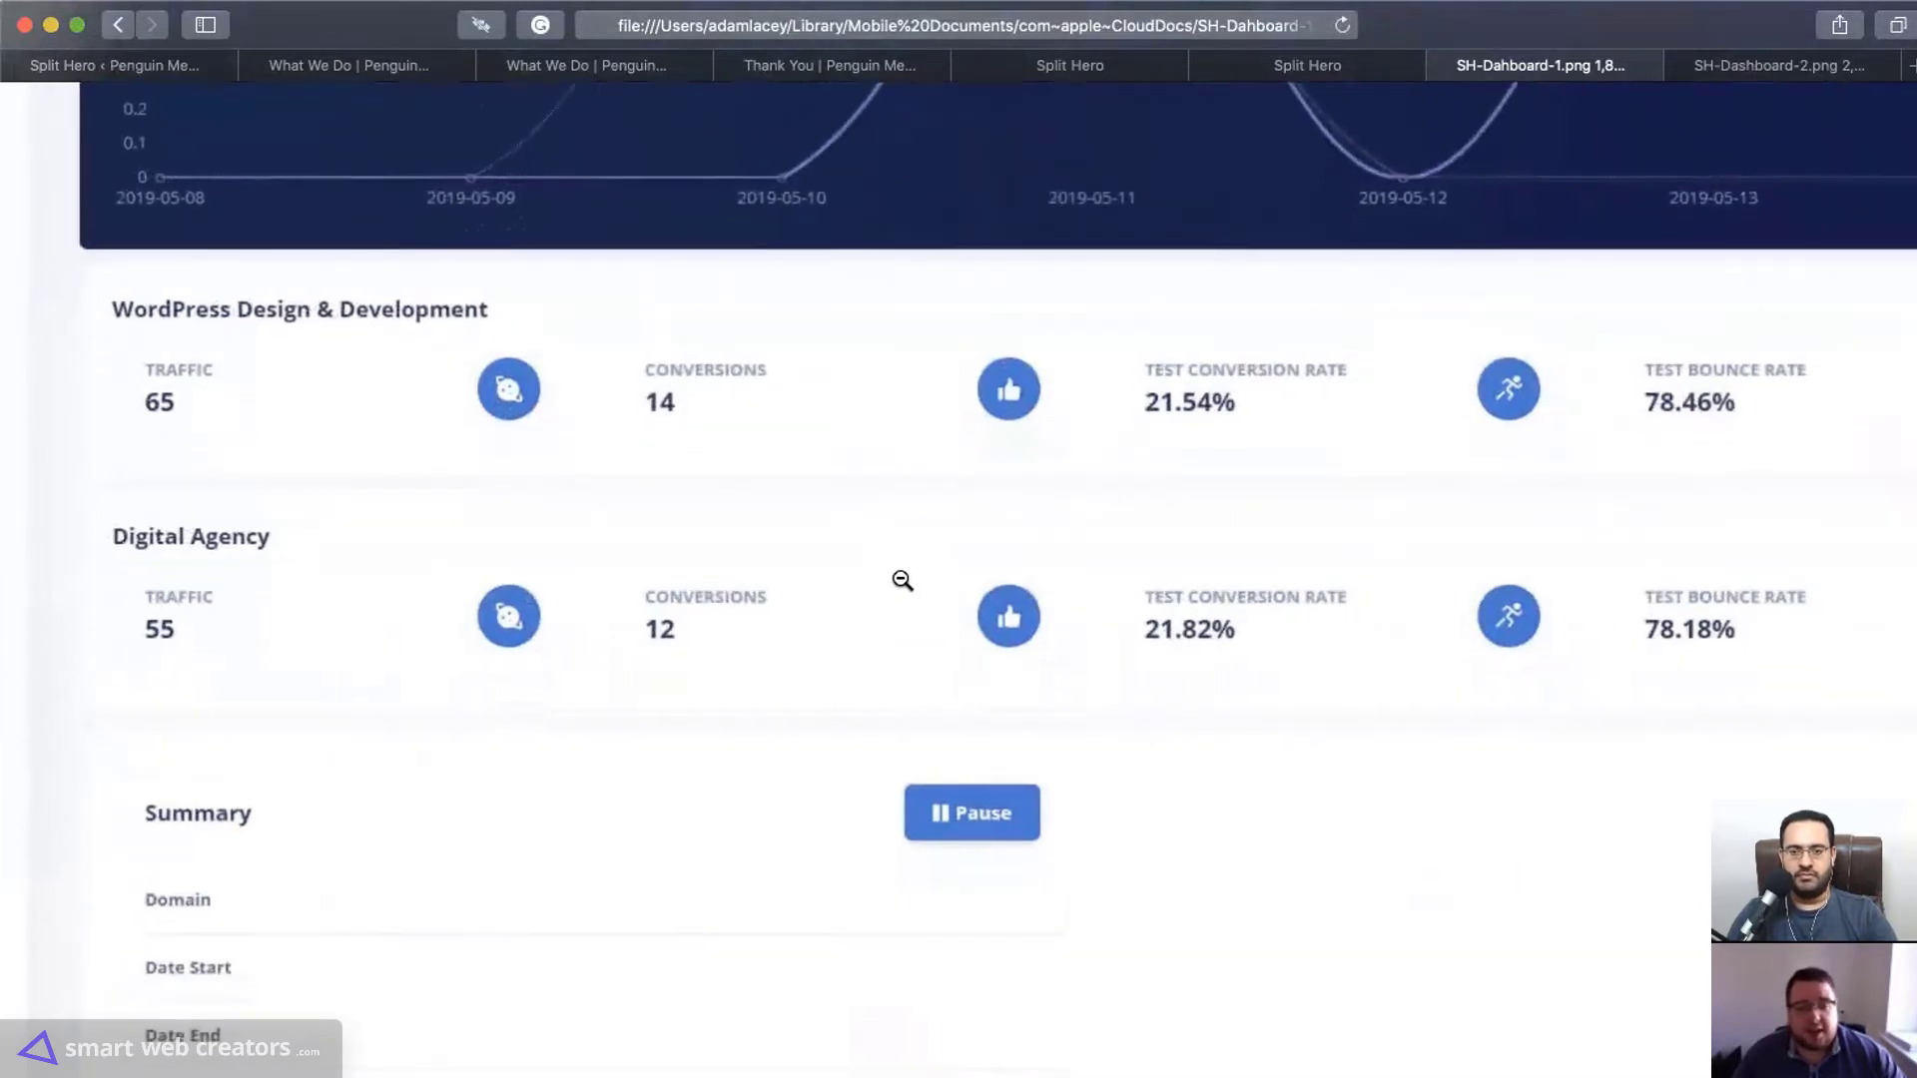
{"action": "scroll", "coordinate": [892, 561], "scroll_direction": "down", "scroll_amount": 1}
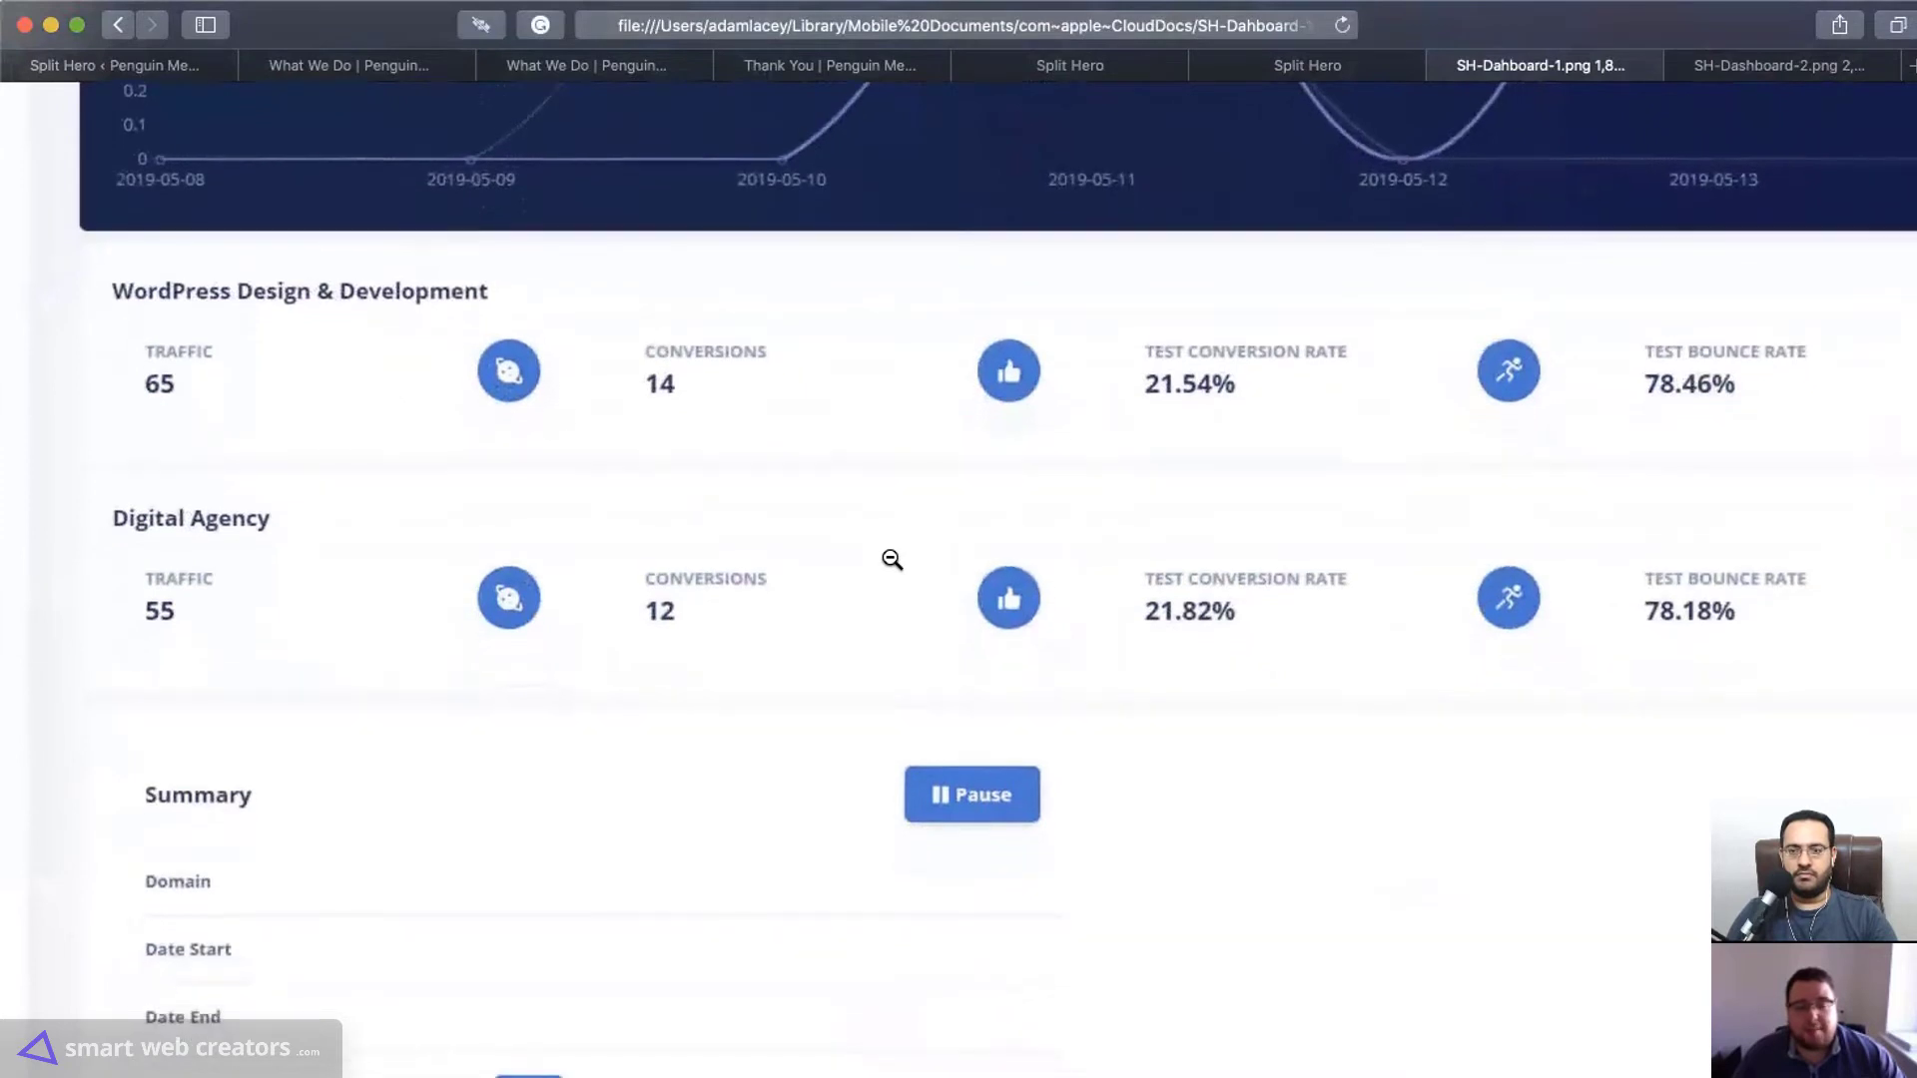
{"action": "scroll", "coordinate": [891, 560], "scroll_direction": "up", "scroll_amount": 2}
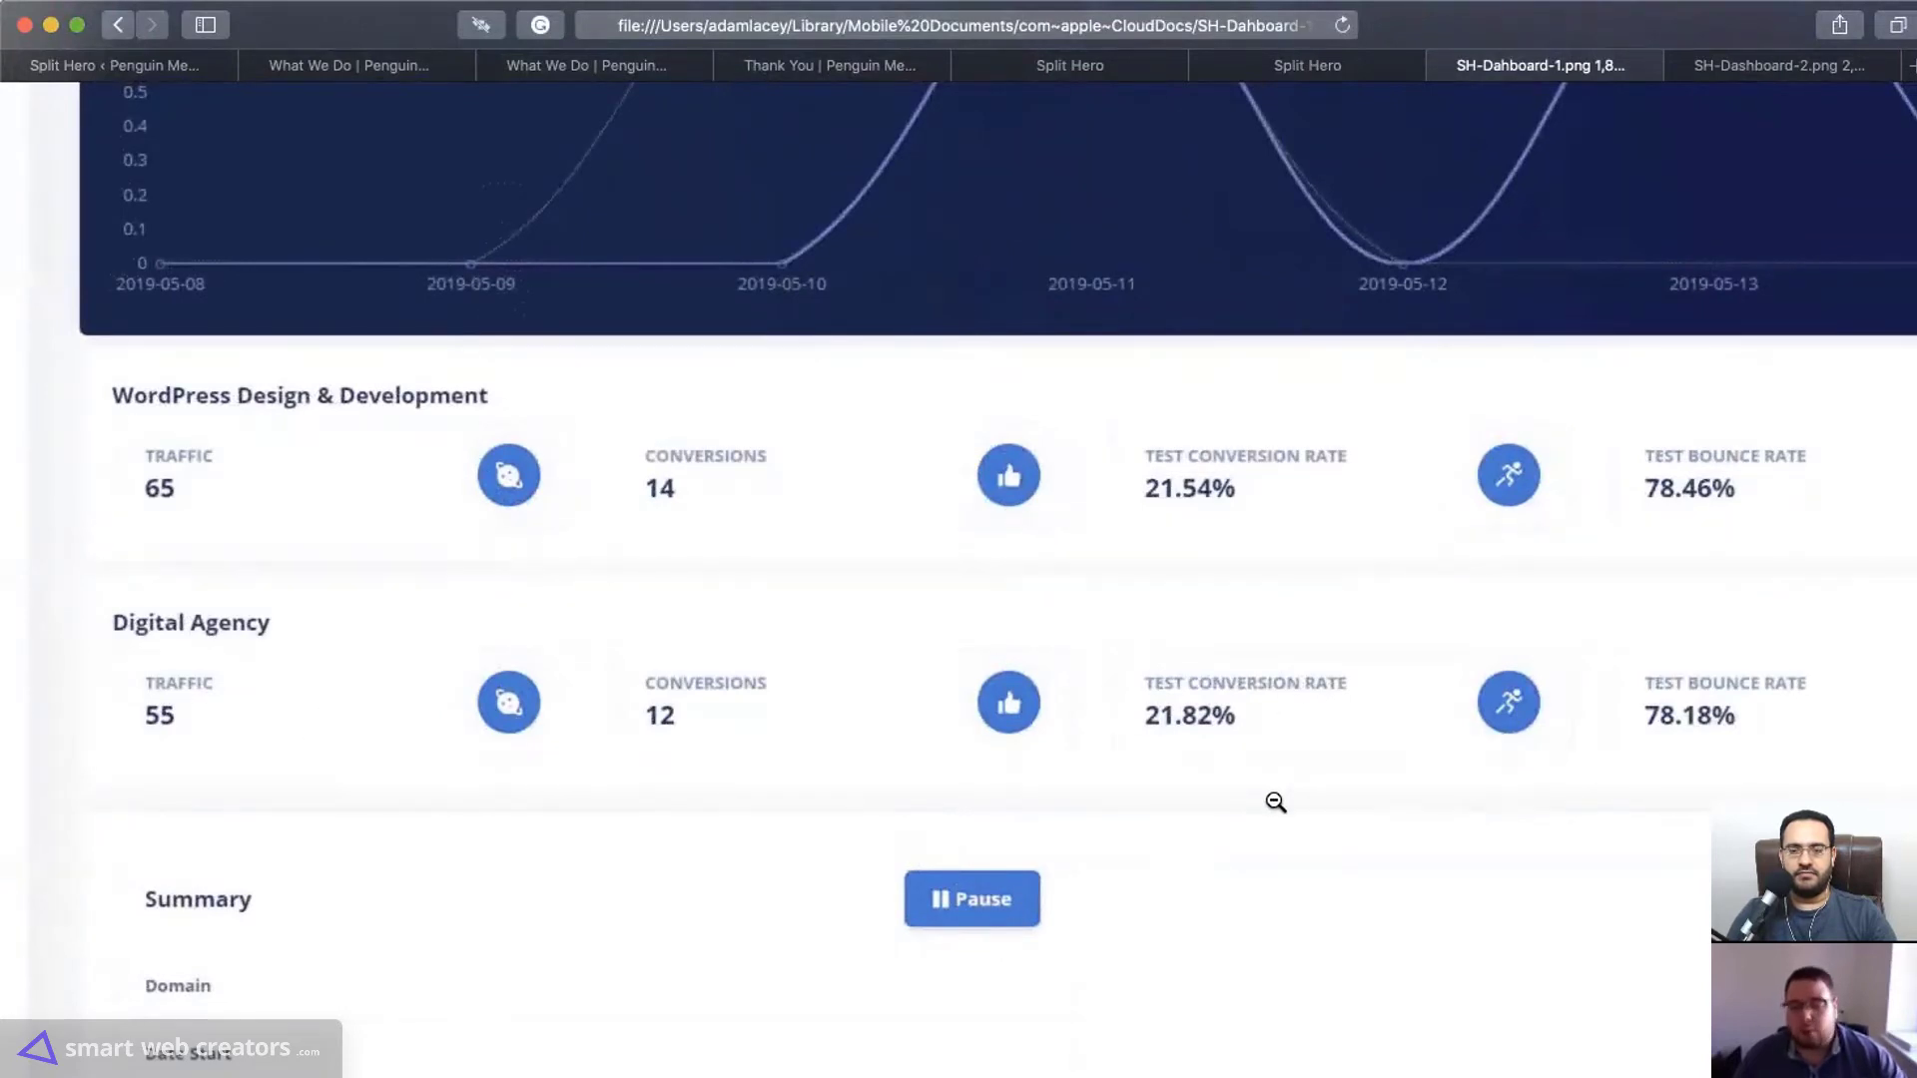
Review the campaign summary beneath the variant statistics and return to the seven-day conversions chart
{"action": "scroll", "coordinate": [1276, 802], "scroll_direction": "down", "scroll_amount": 5}
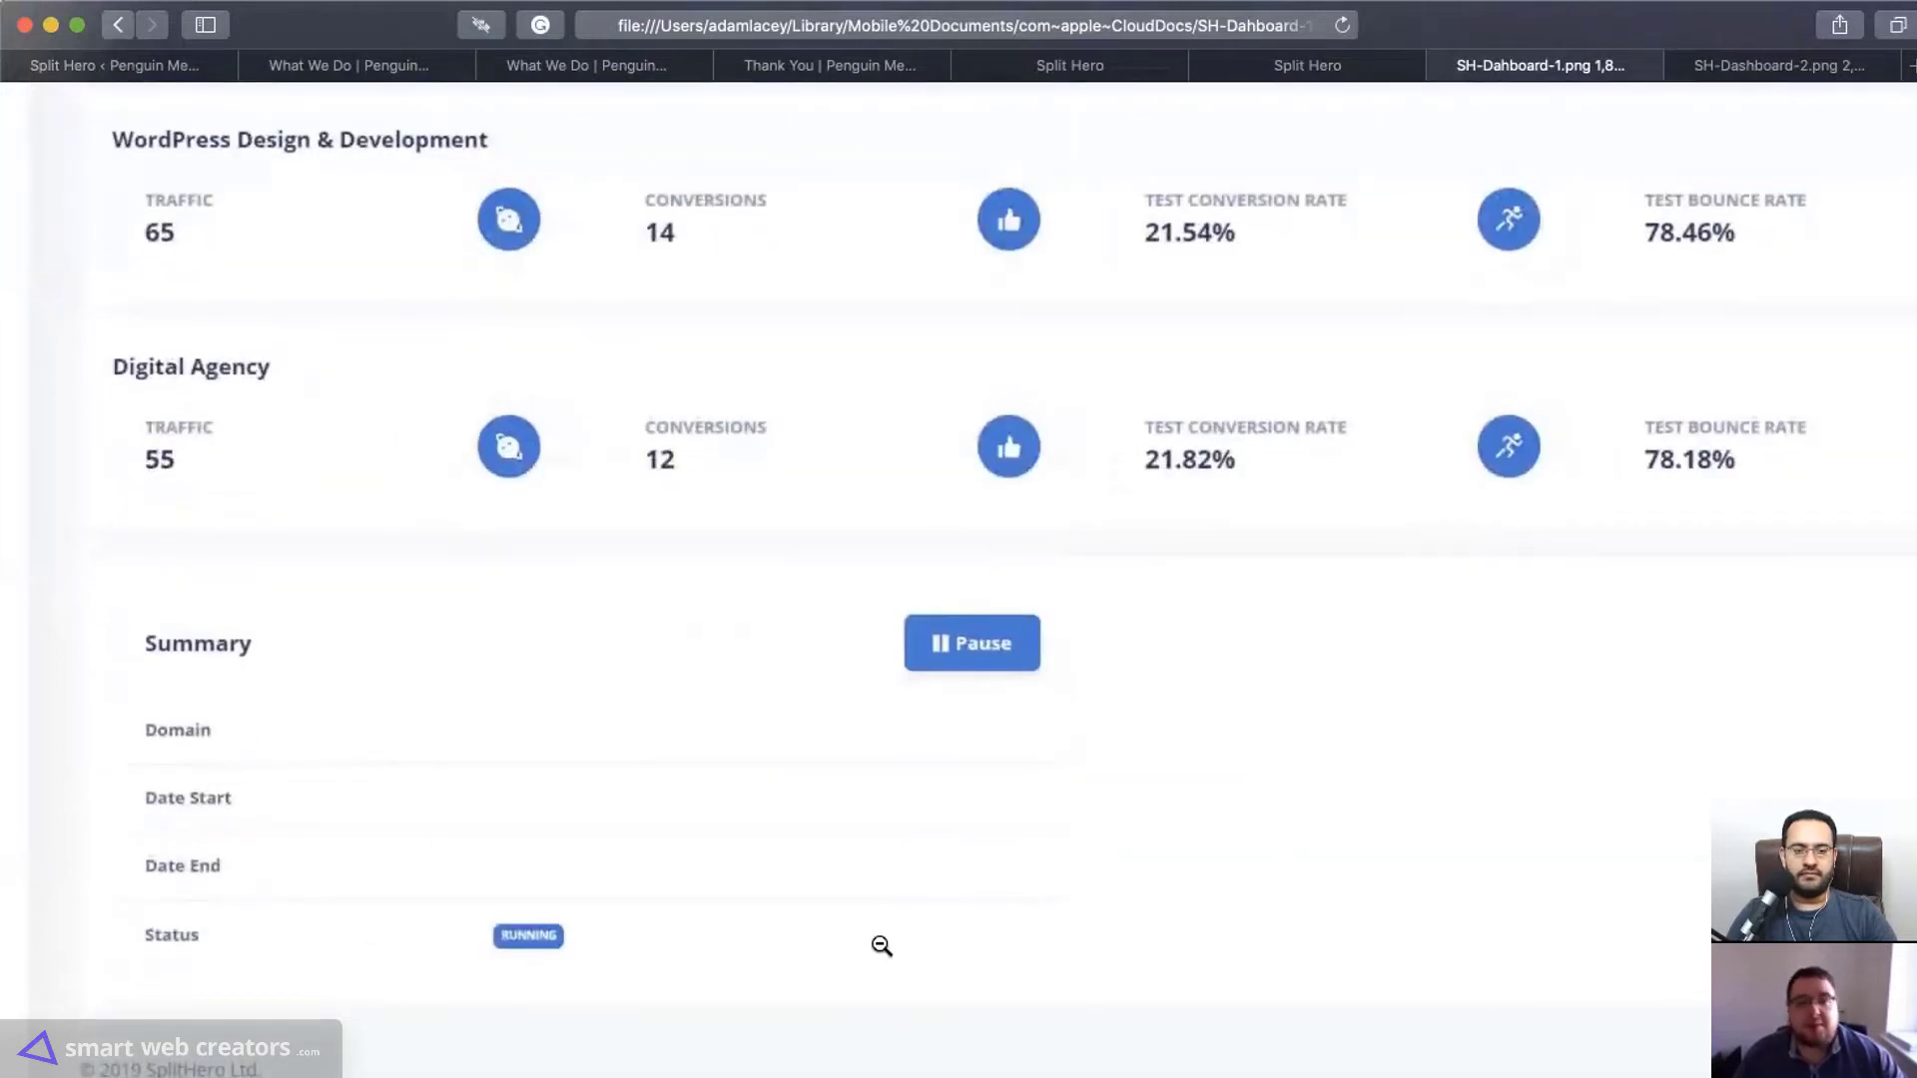
{"action": "scroll", "coordinate": [668, 800], "scroll_direction": "up", "scroll_amount": 10}
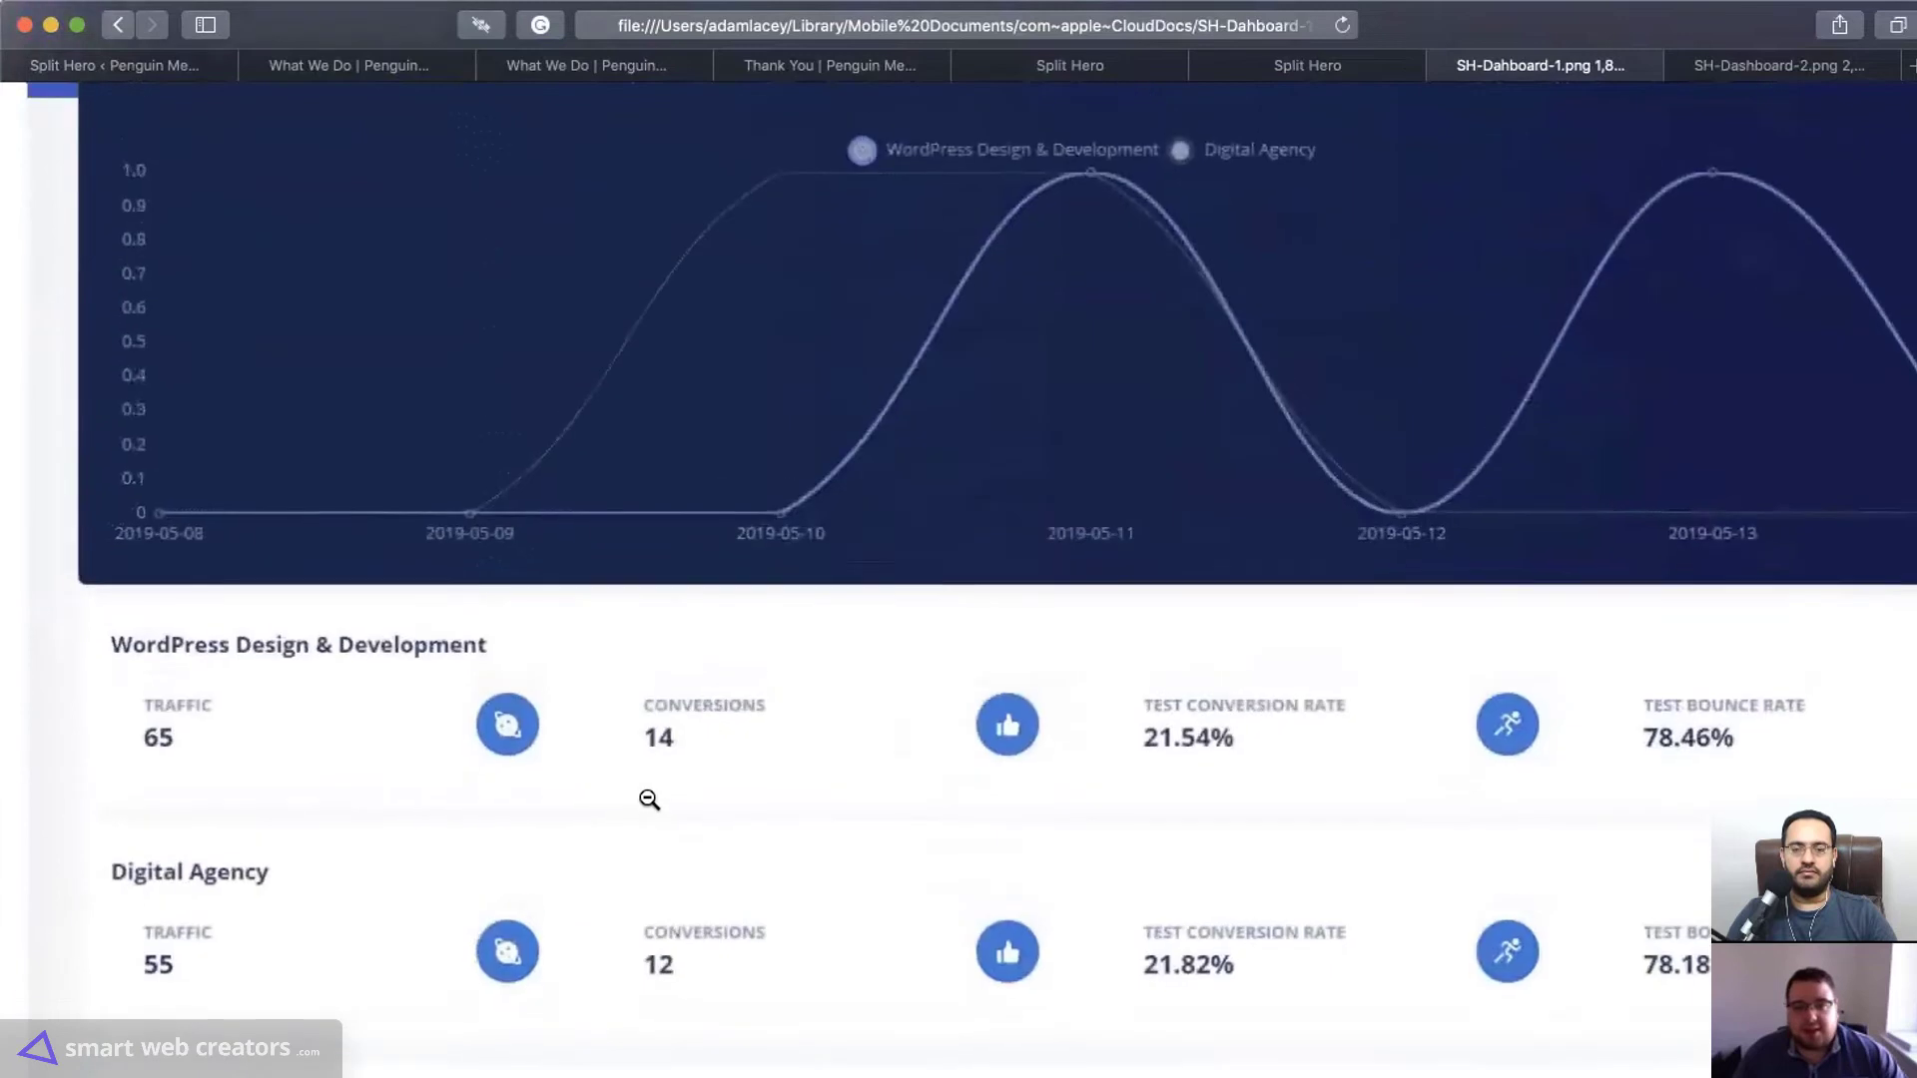
{"action": "scroll", "coordinate": [650, 800], "scroll_direction": "right", "scroll_amount": 1}
{"action": "scroll", "coordinate": [628, 784], "scroll_direction": "up", "scroll_amount": 7}
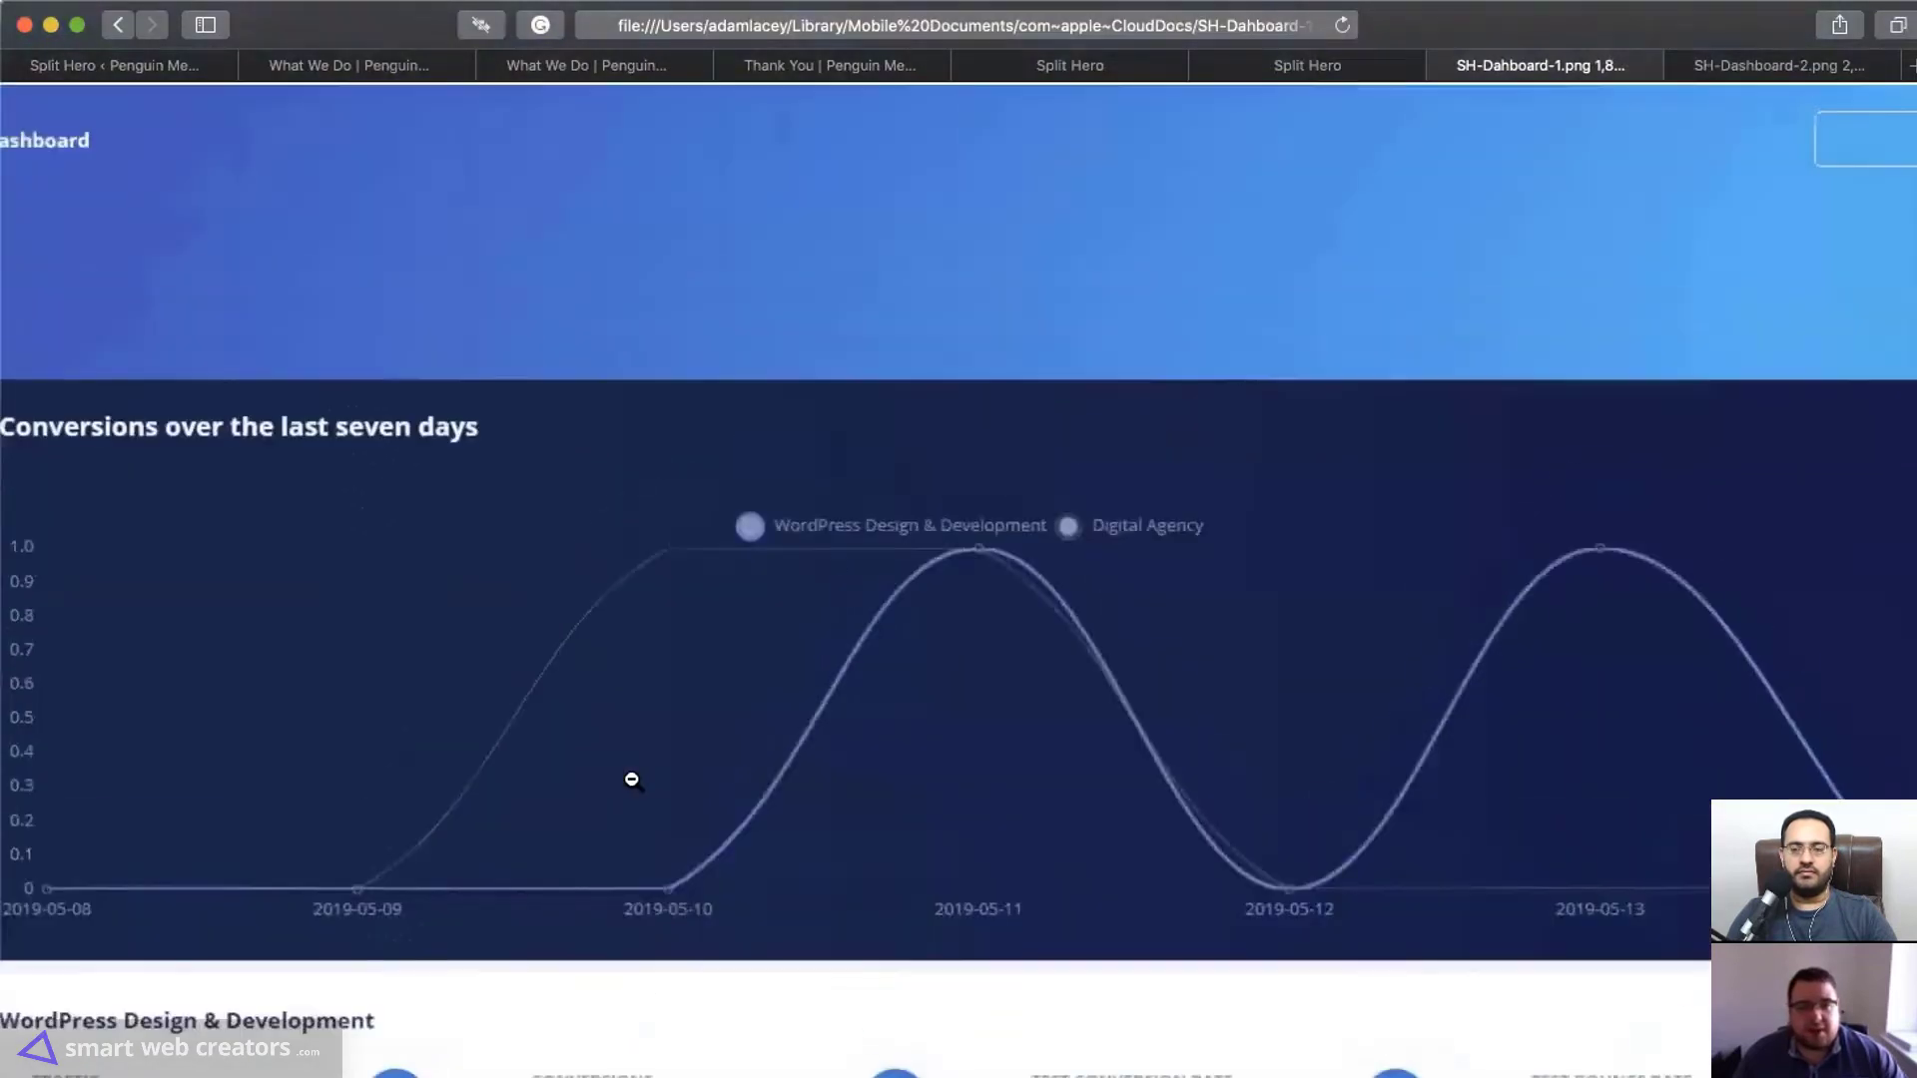
{"action": "scroll", "coordinate": [624, 777], "scroll_direction": "left", "scroll_amount": 1}
{"action": "scroll", "coordinate": [621, 775], "scroll_direction": "right", "scroll_amount": 3}
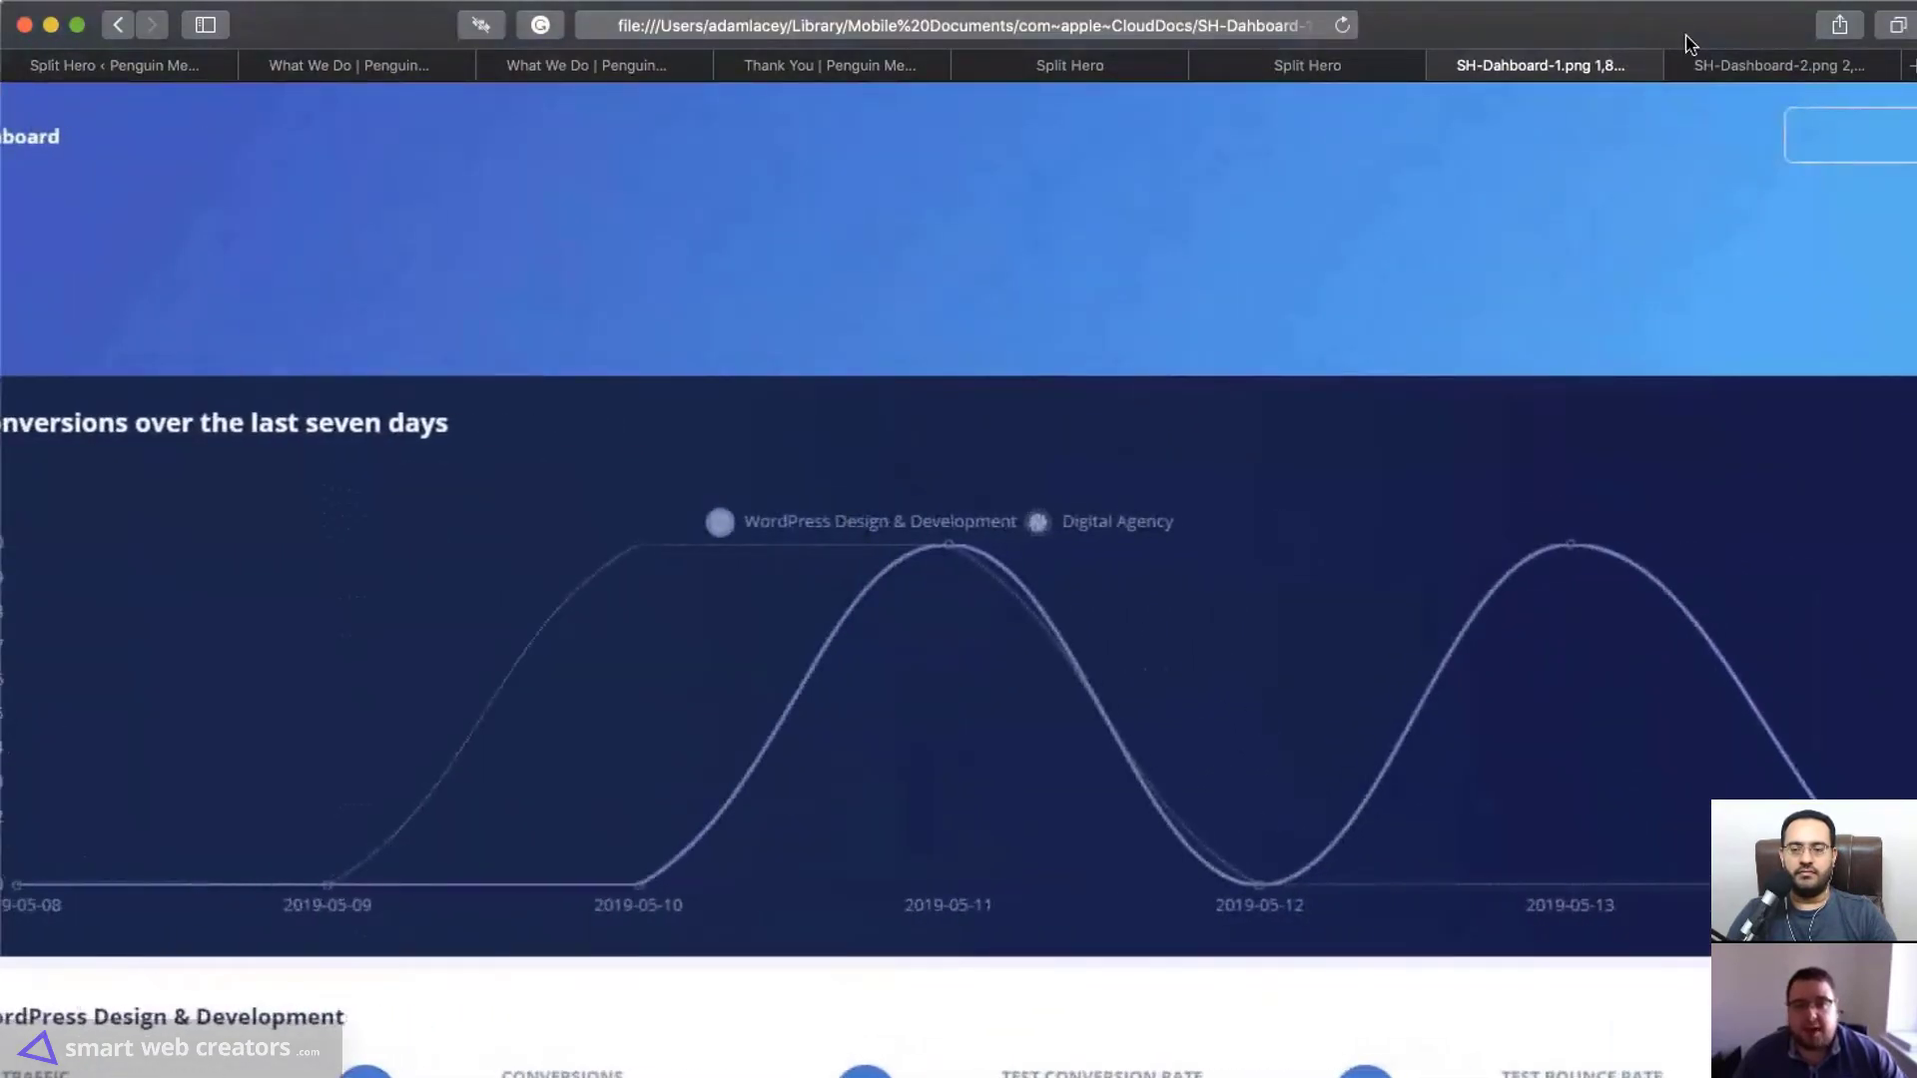
Open the sample dashboard image SH-Dashboard-2.png and zoom in on its seven-day conversions chart
{"action": "left_click", "coordinate": [1765, 67]}
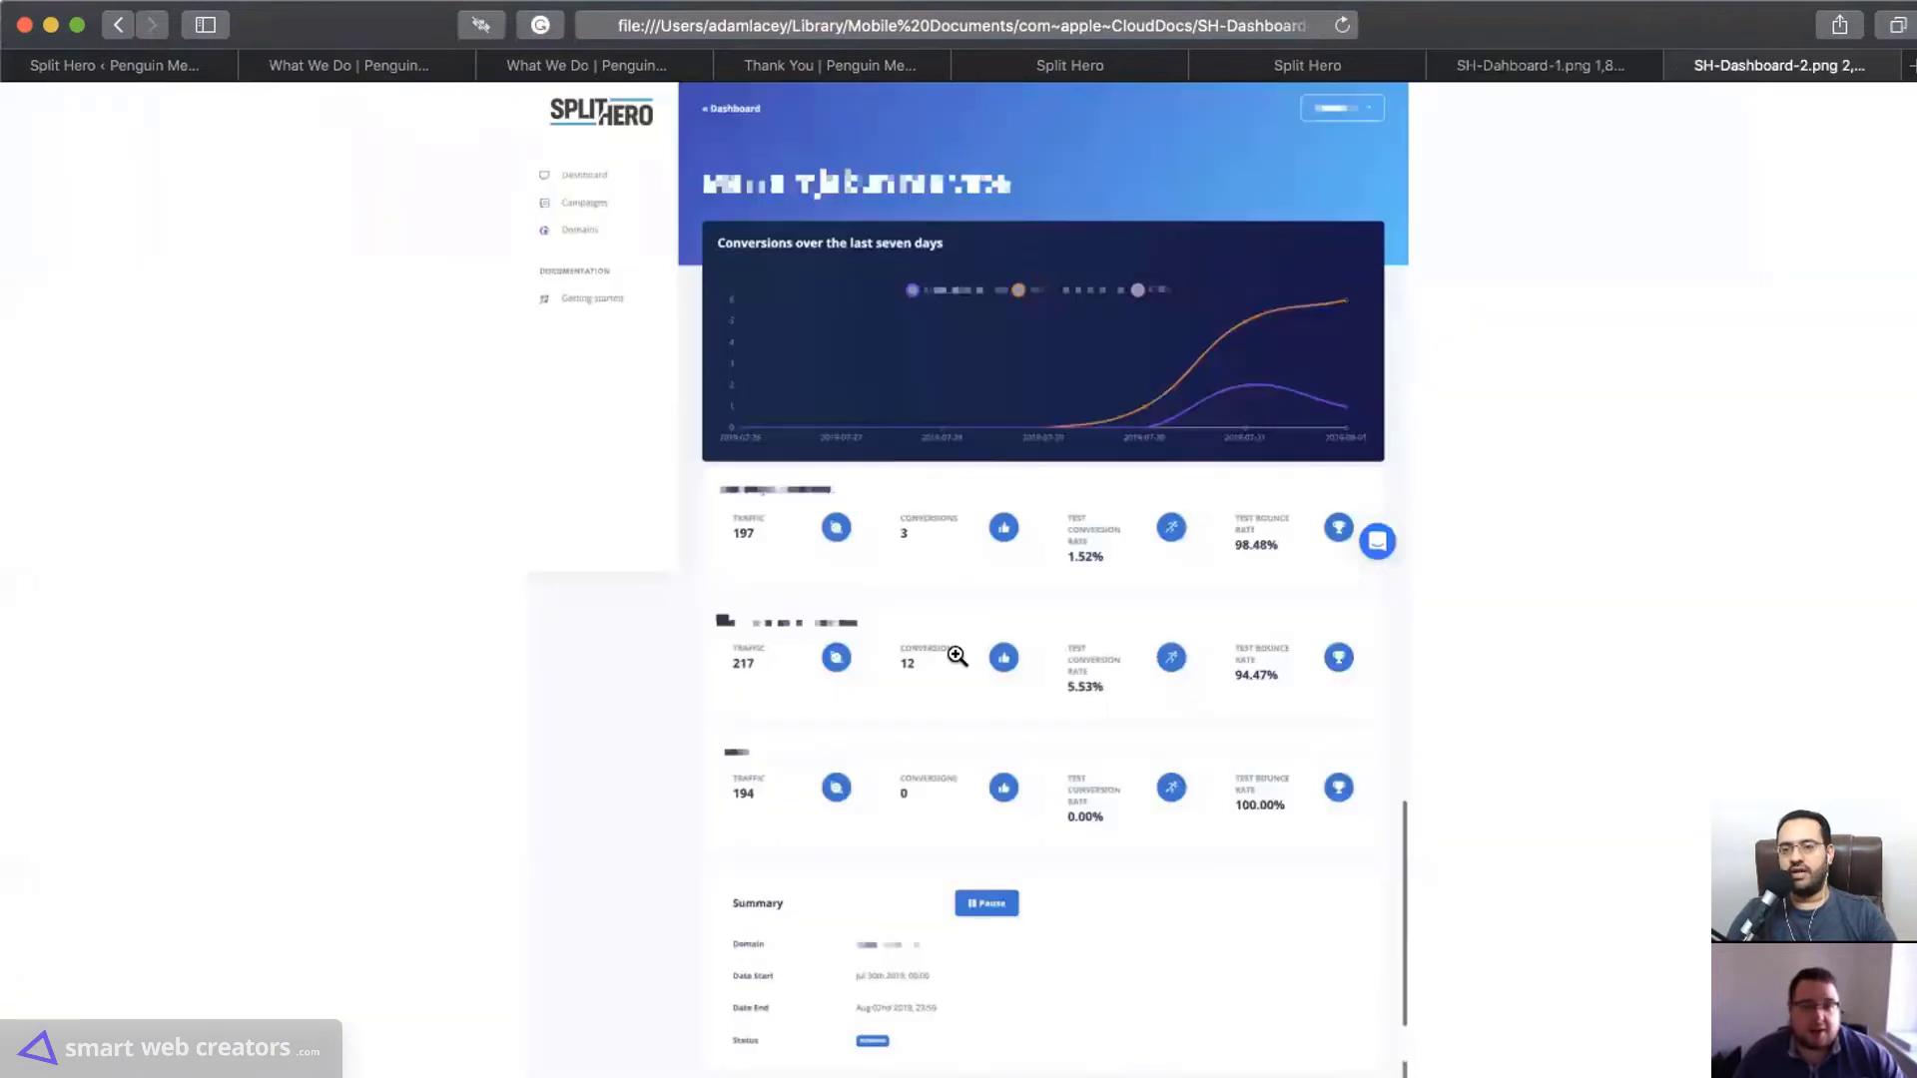
{"action": "left_click", "coordinate": [892, 205]}
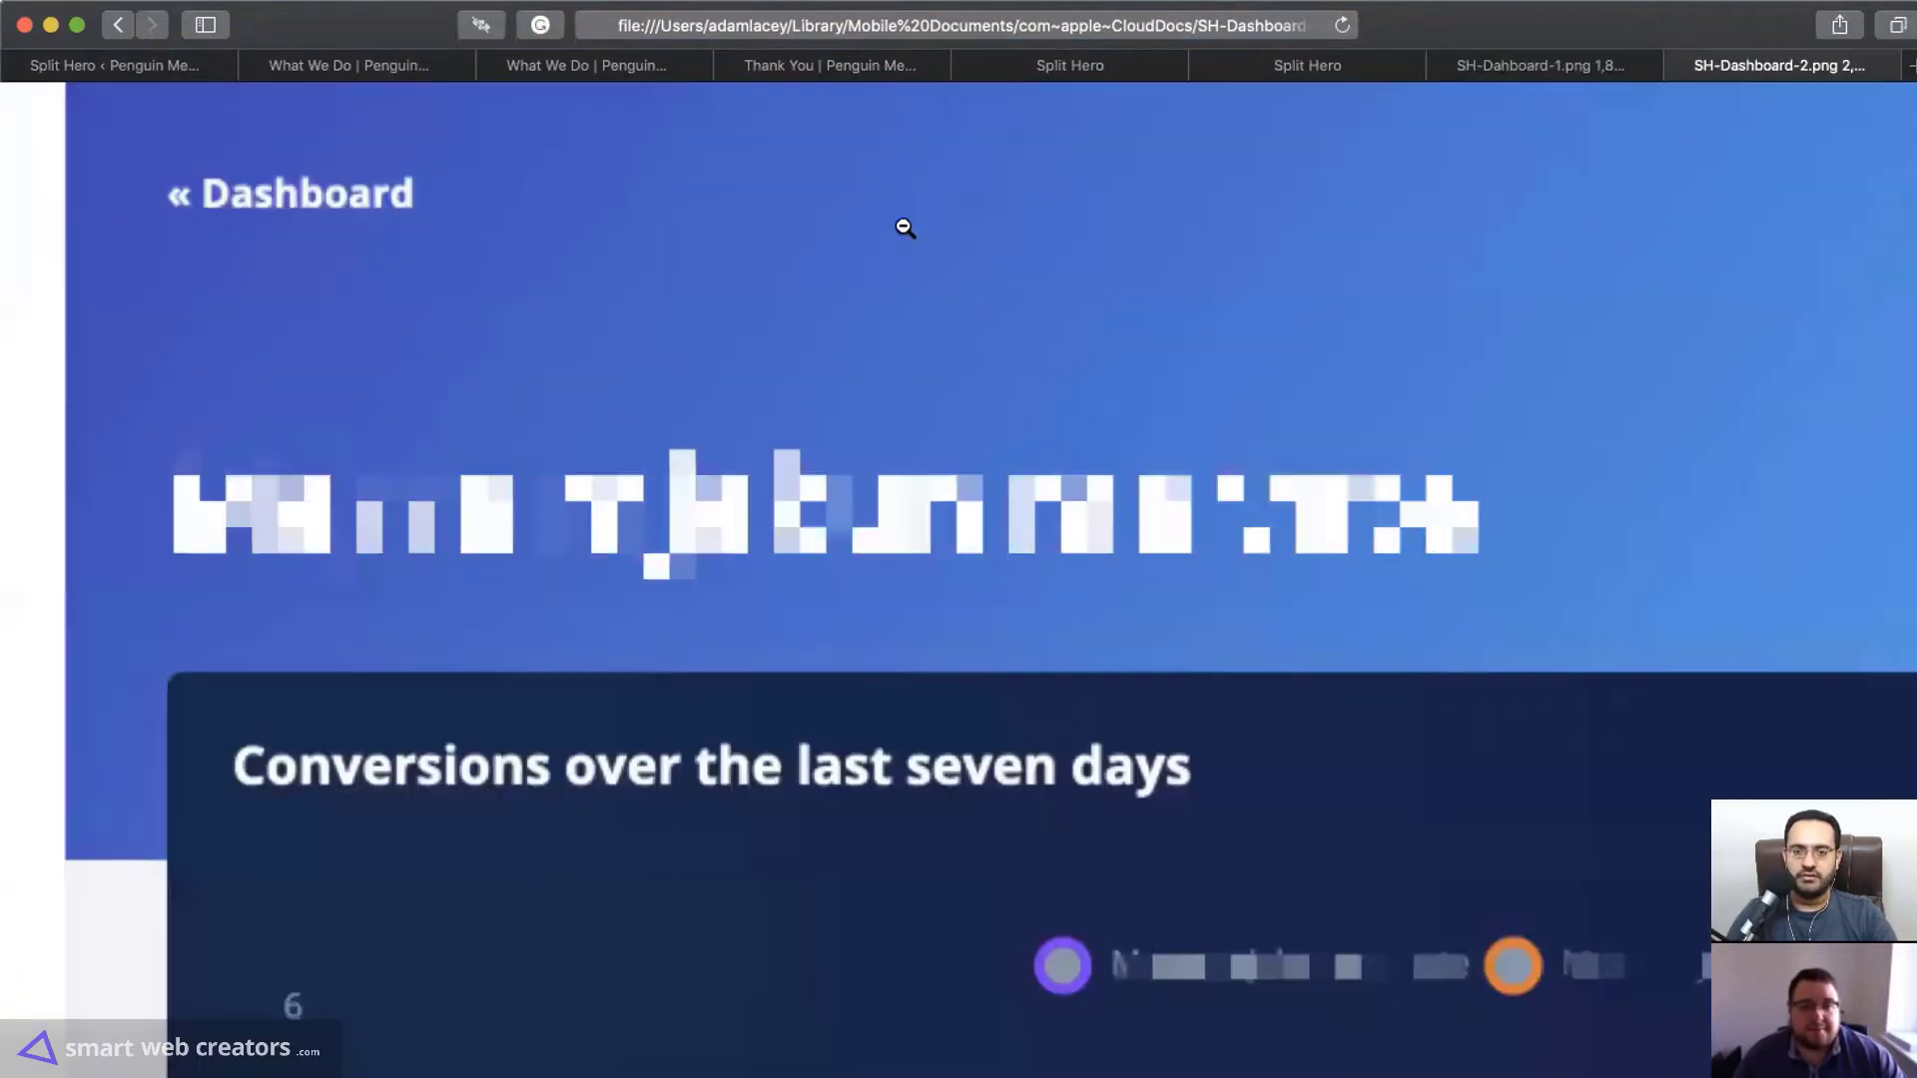
{"action": "scroll", "coordinate": [1067, 390], "scroll_direction": "right", "scroll_amount": 4}
{"action": "scroll", "coordinate": [1065, 389], "scroll_direction": "down", "scroll_amount": 8}
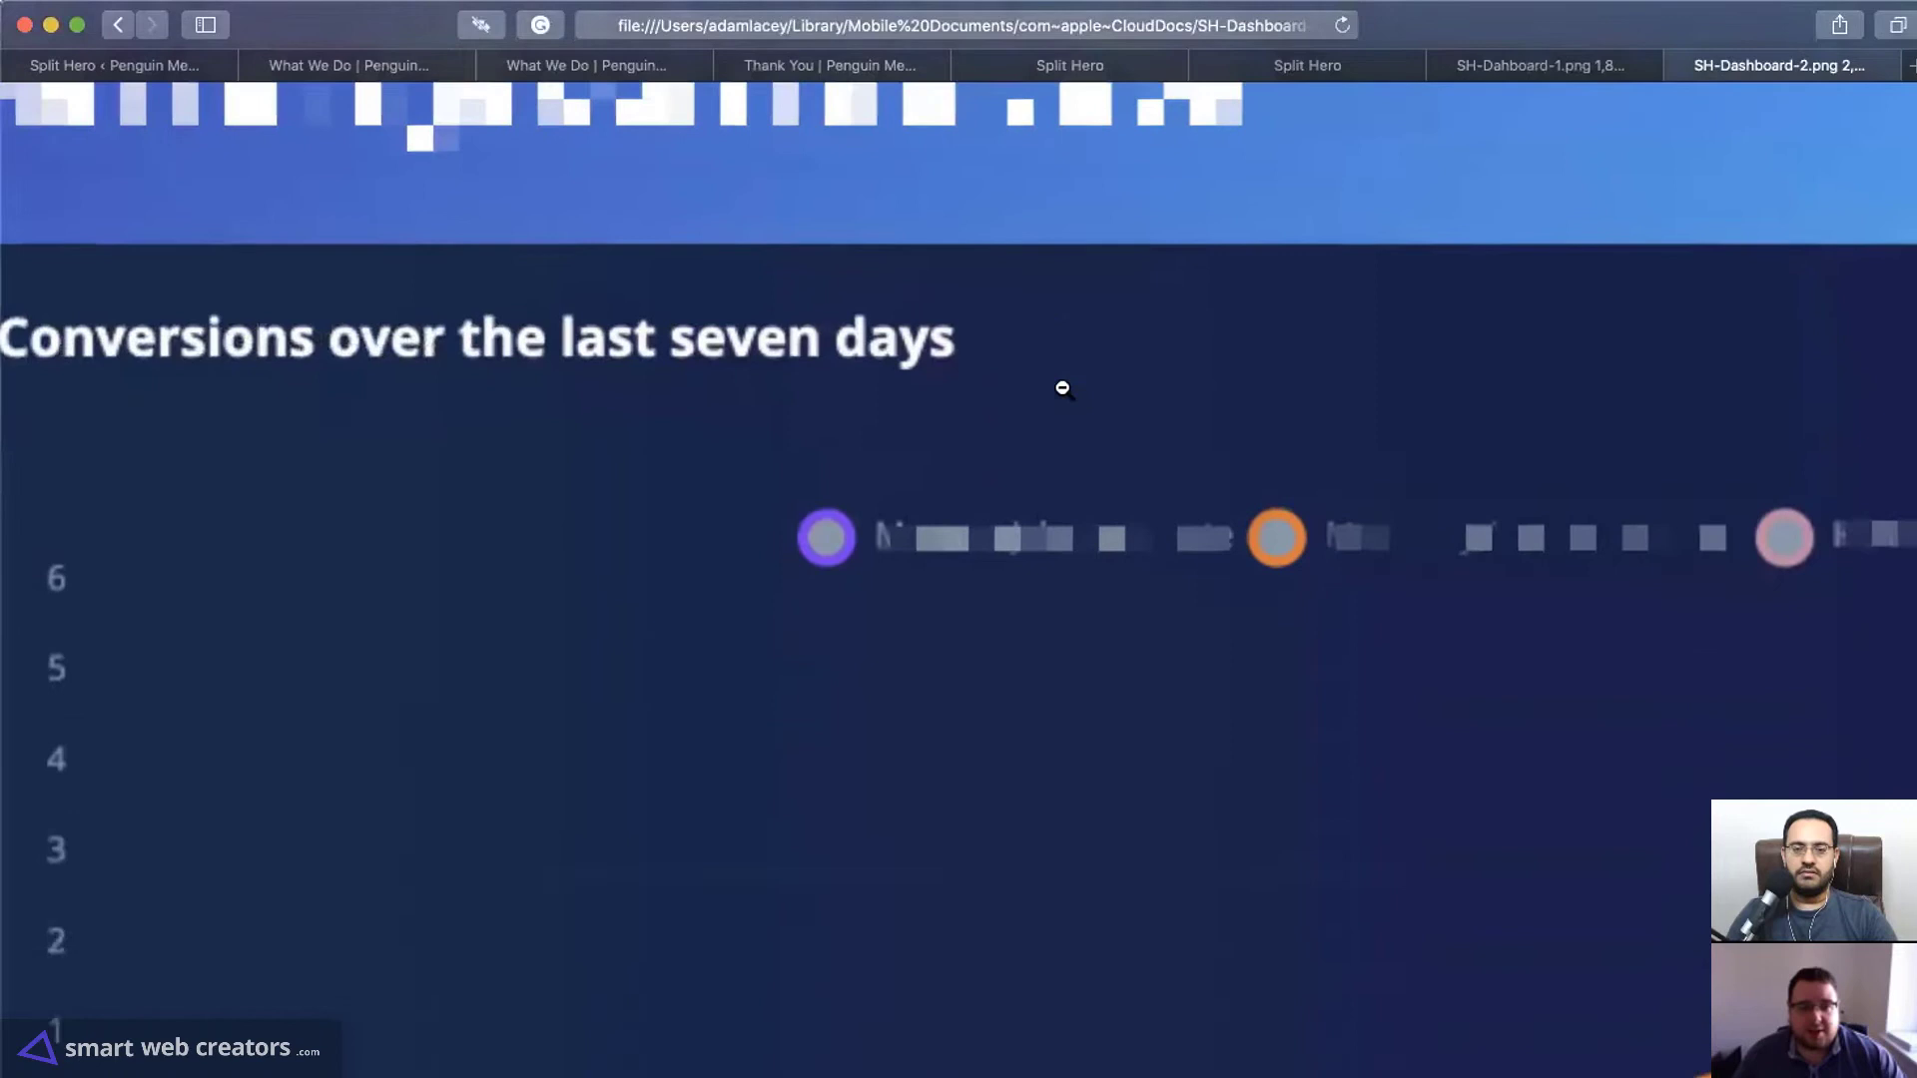
Inspect the first two variants' traffic and conversions up close, and return to the full view of the dashboard image
{"action": "left_click", "coordinate": [1108, 529]}
{"action": "left_click", "coordinate": [947, 589]}
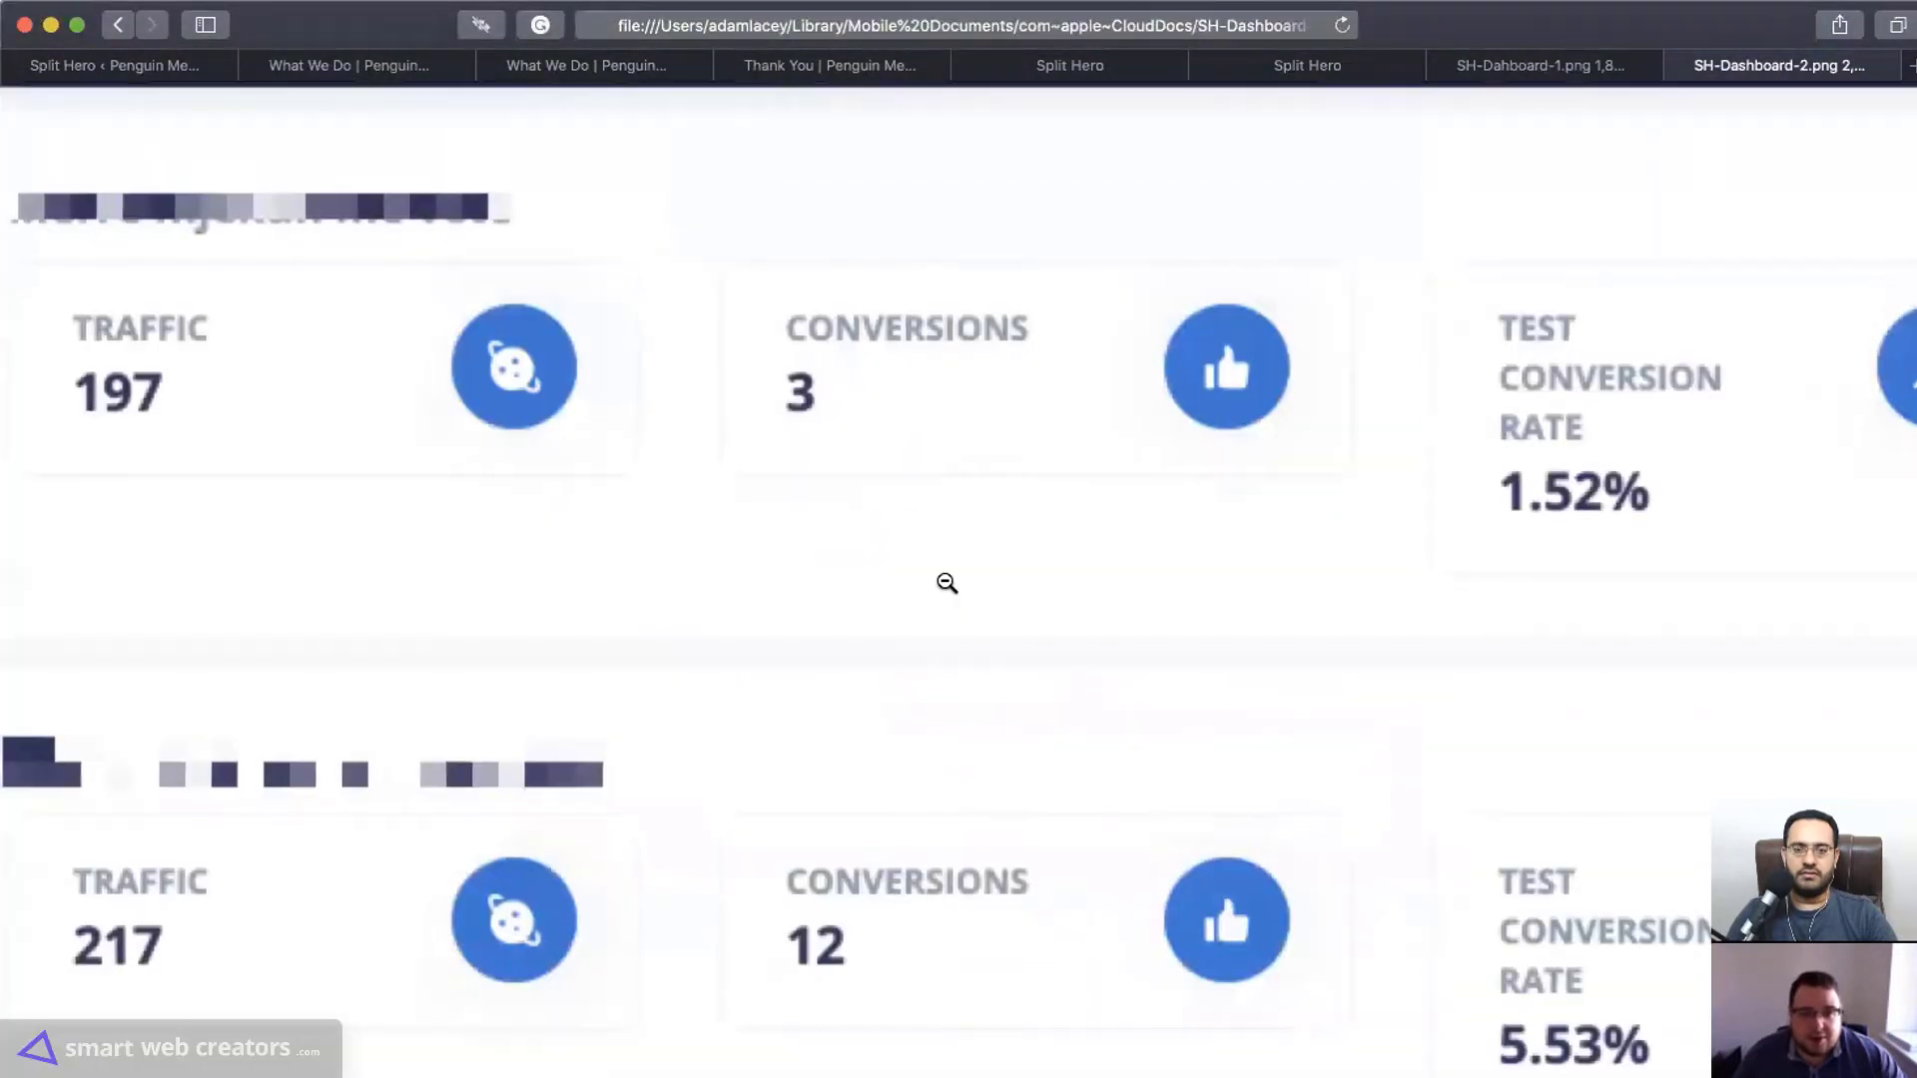
{"action": "scroll", "coordinate": [947, 585], "scroll_direction": "left", "scroll_amount": 3}
{"action": "scroll", "coordinate": [947, 583], "scroll_direction": "right", "scroll_amount": 3}
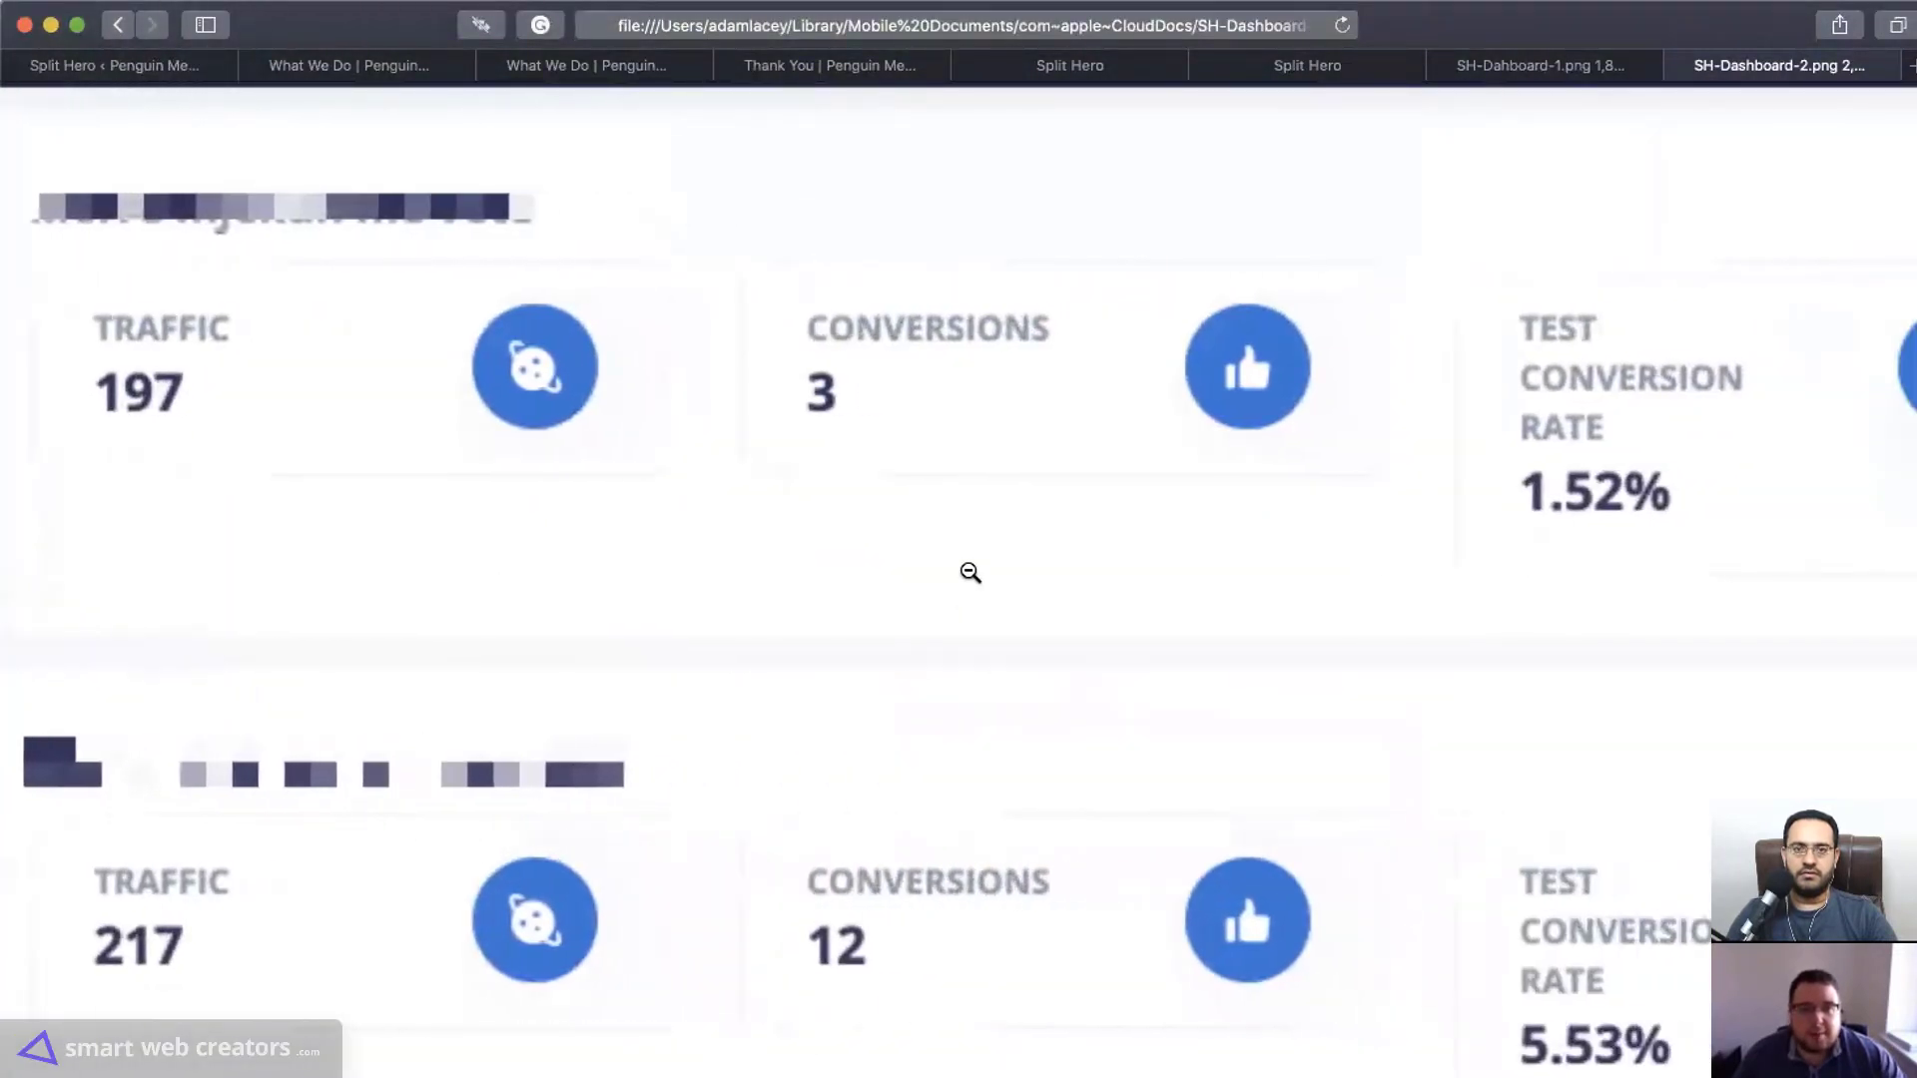
{"action": "scroll", "coordinate": [966, 578], "scroll_direction": "up", "scroll_amount": 6}
{"action": "left_click", "coordinate": [974, 580]}
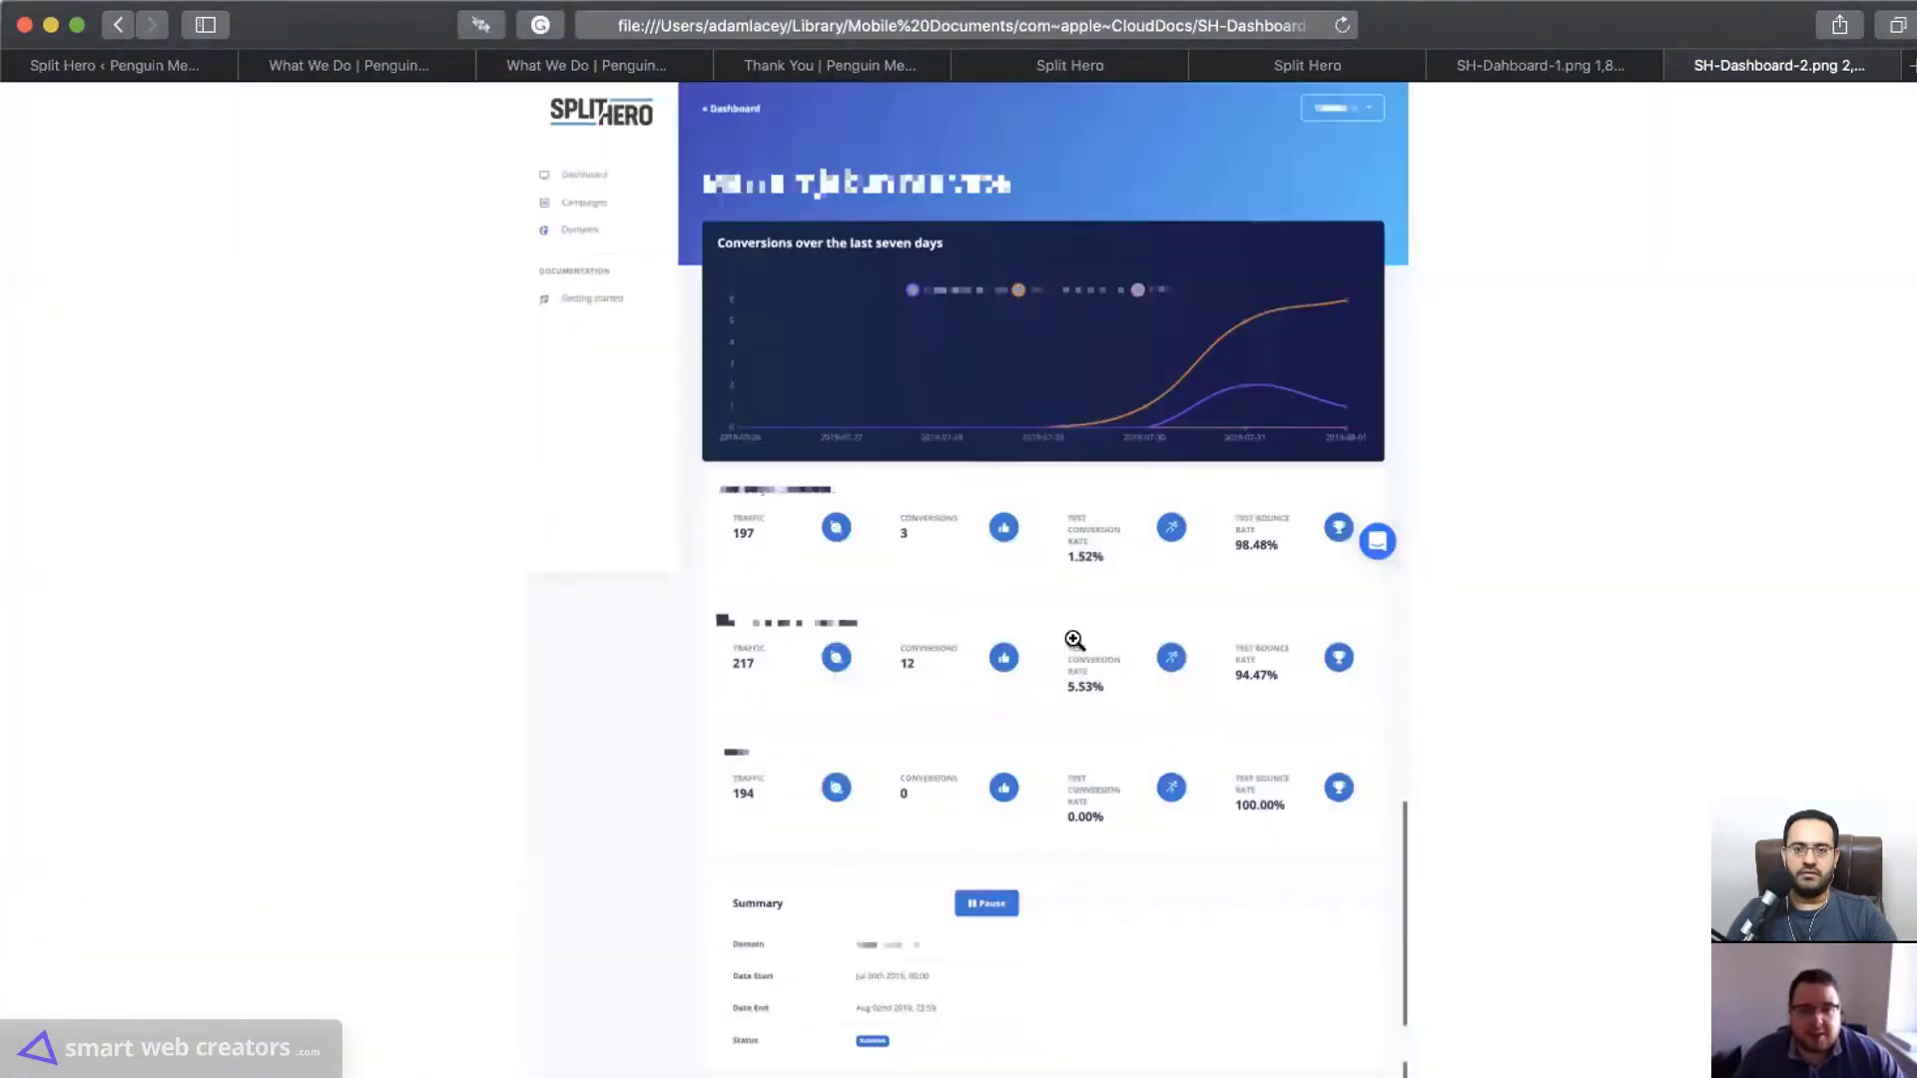
Enlarge the variant statistics and adjust the magnification until the traffic, conversions, conversion rate and bounce rate columns fit together
{"action": "left_click", "coordinate": [1276, 756]}
{"action": "scroll", "coordinate": [1263, 759], "scroll_direction": "up", "scroll_amount": 3}
{"action": "scroll", "coordinate": [1256, 752], "scroll_direction": "left", "scroll_amount": 3}
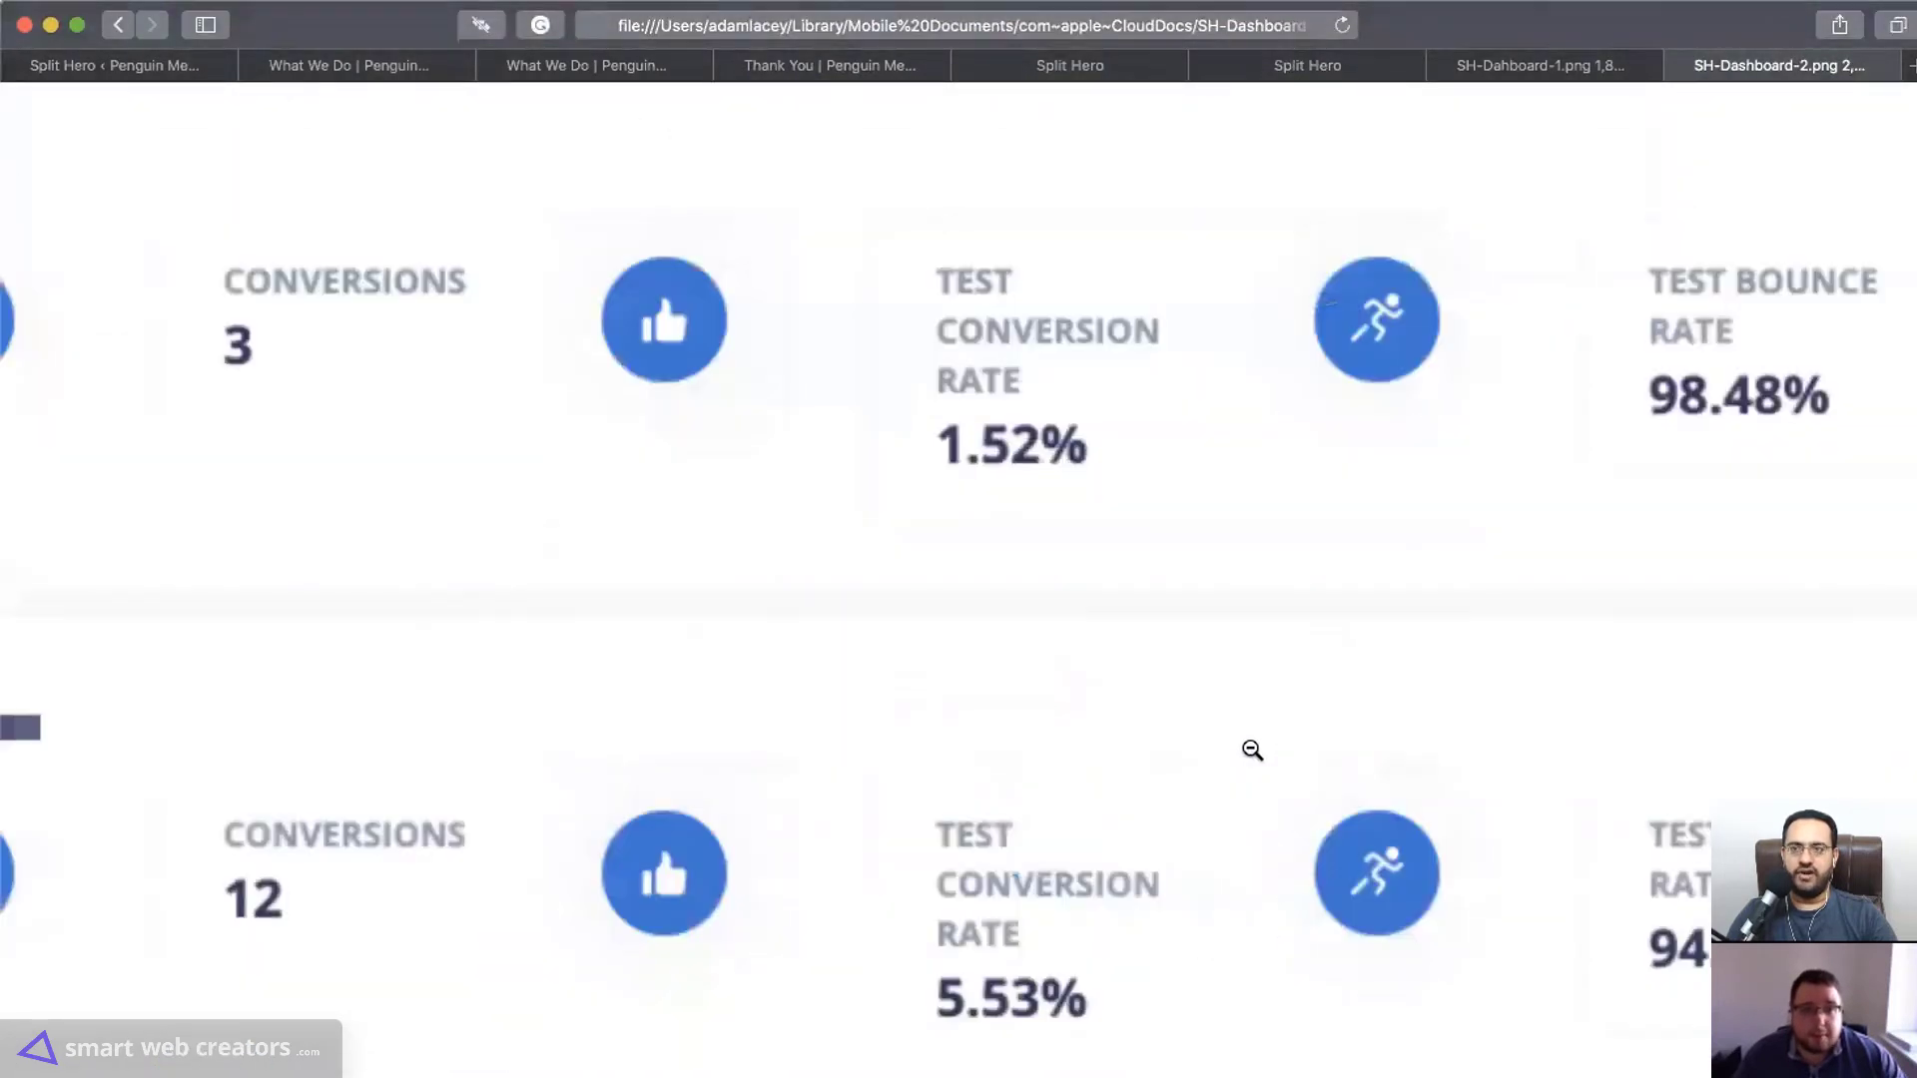
{"action": "scroll", "coordinate": [1253, 750], "scroll_direction": "left", "scroll_amount": 8}
{"action": "scroll", "coordinate": [1248, 745], "scroll_direction": "up", "scroll_amount": 4}
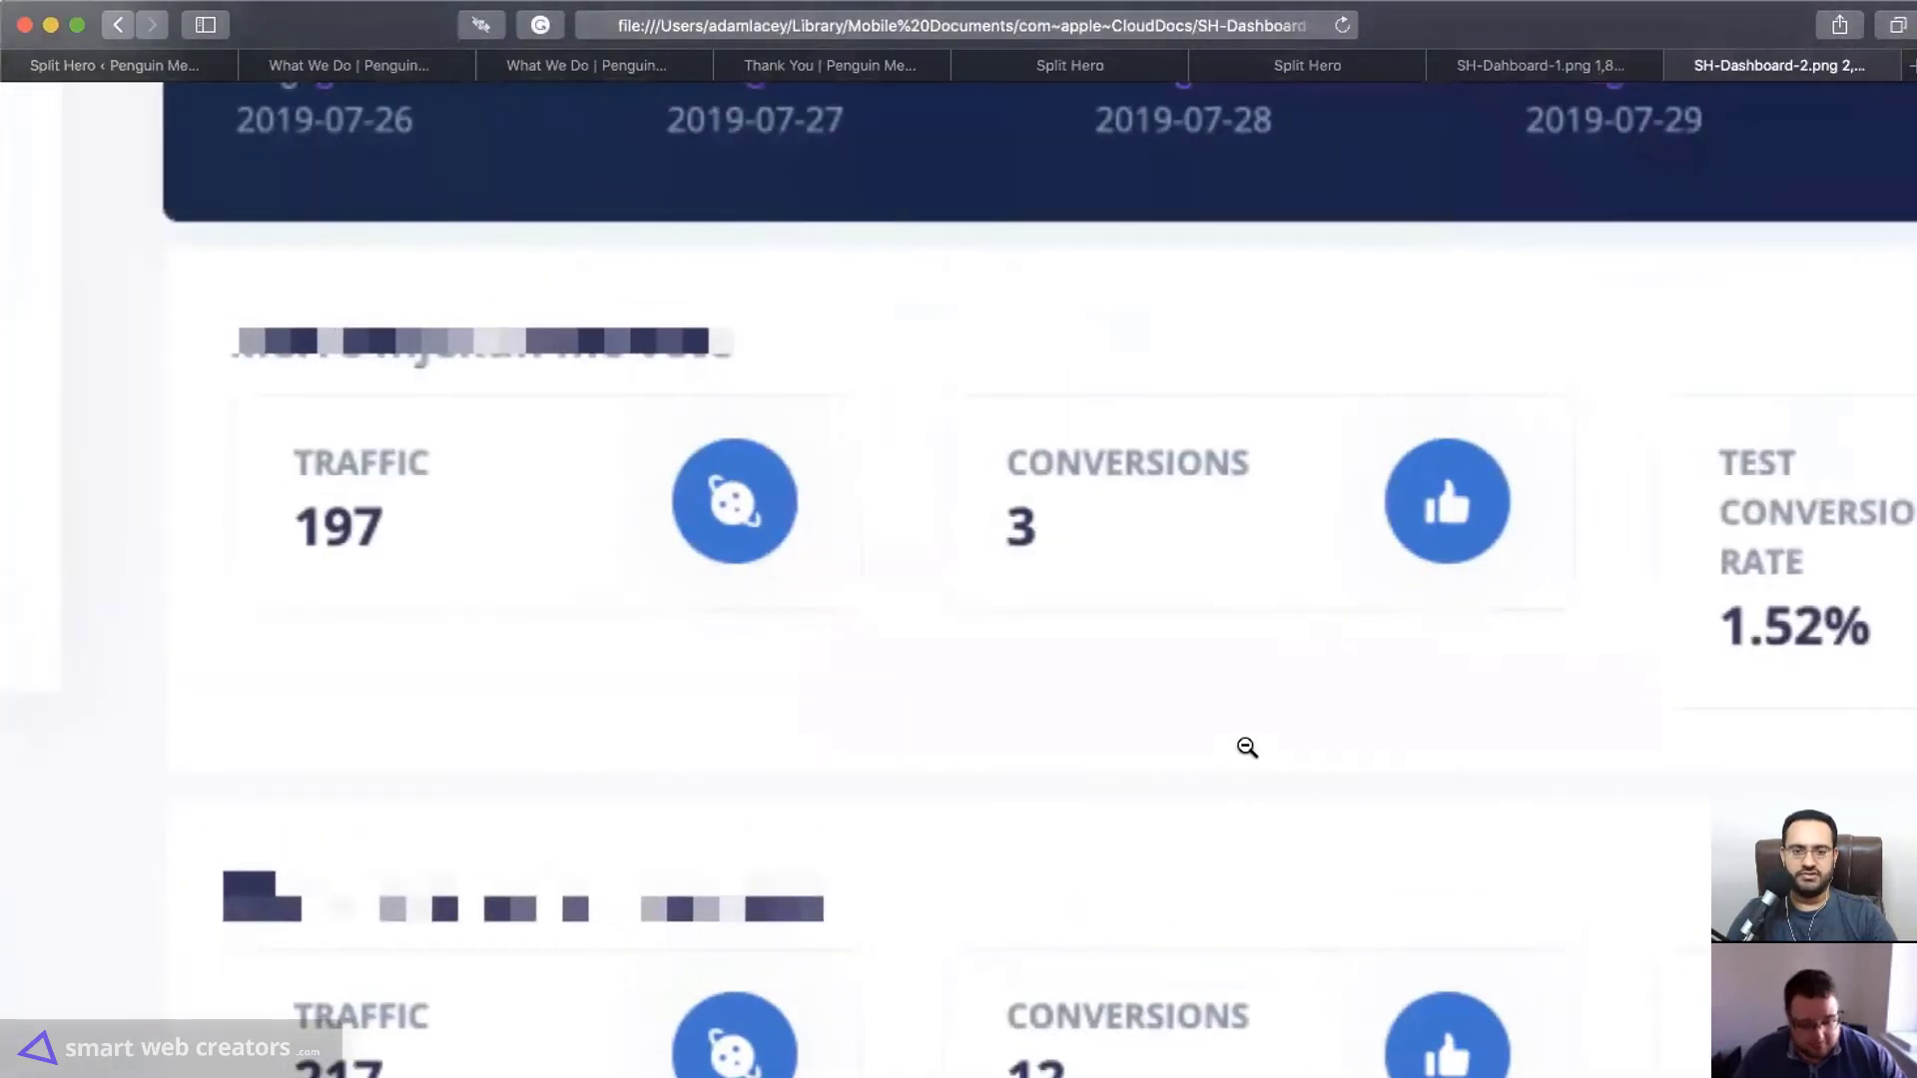
{"action": "left_click", "coordinate": [1247, 745]}
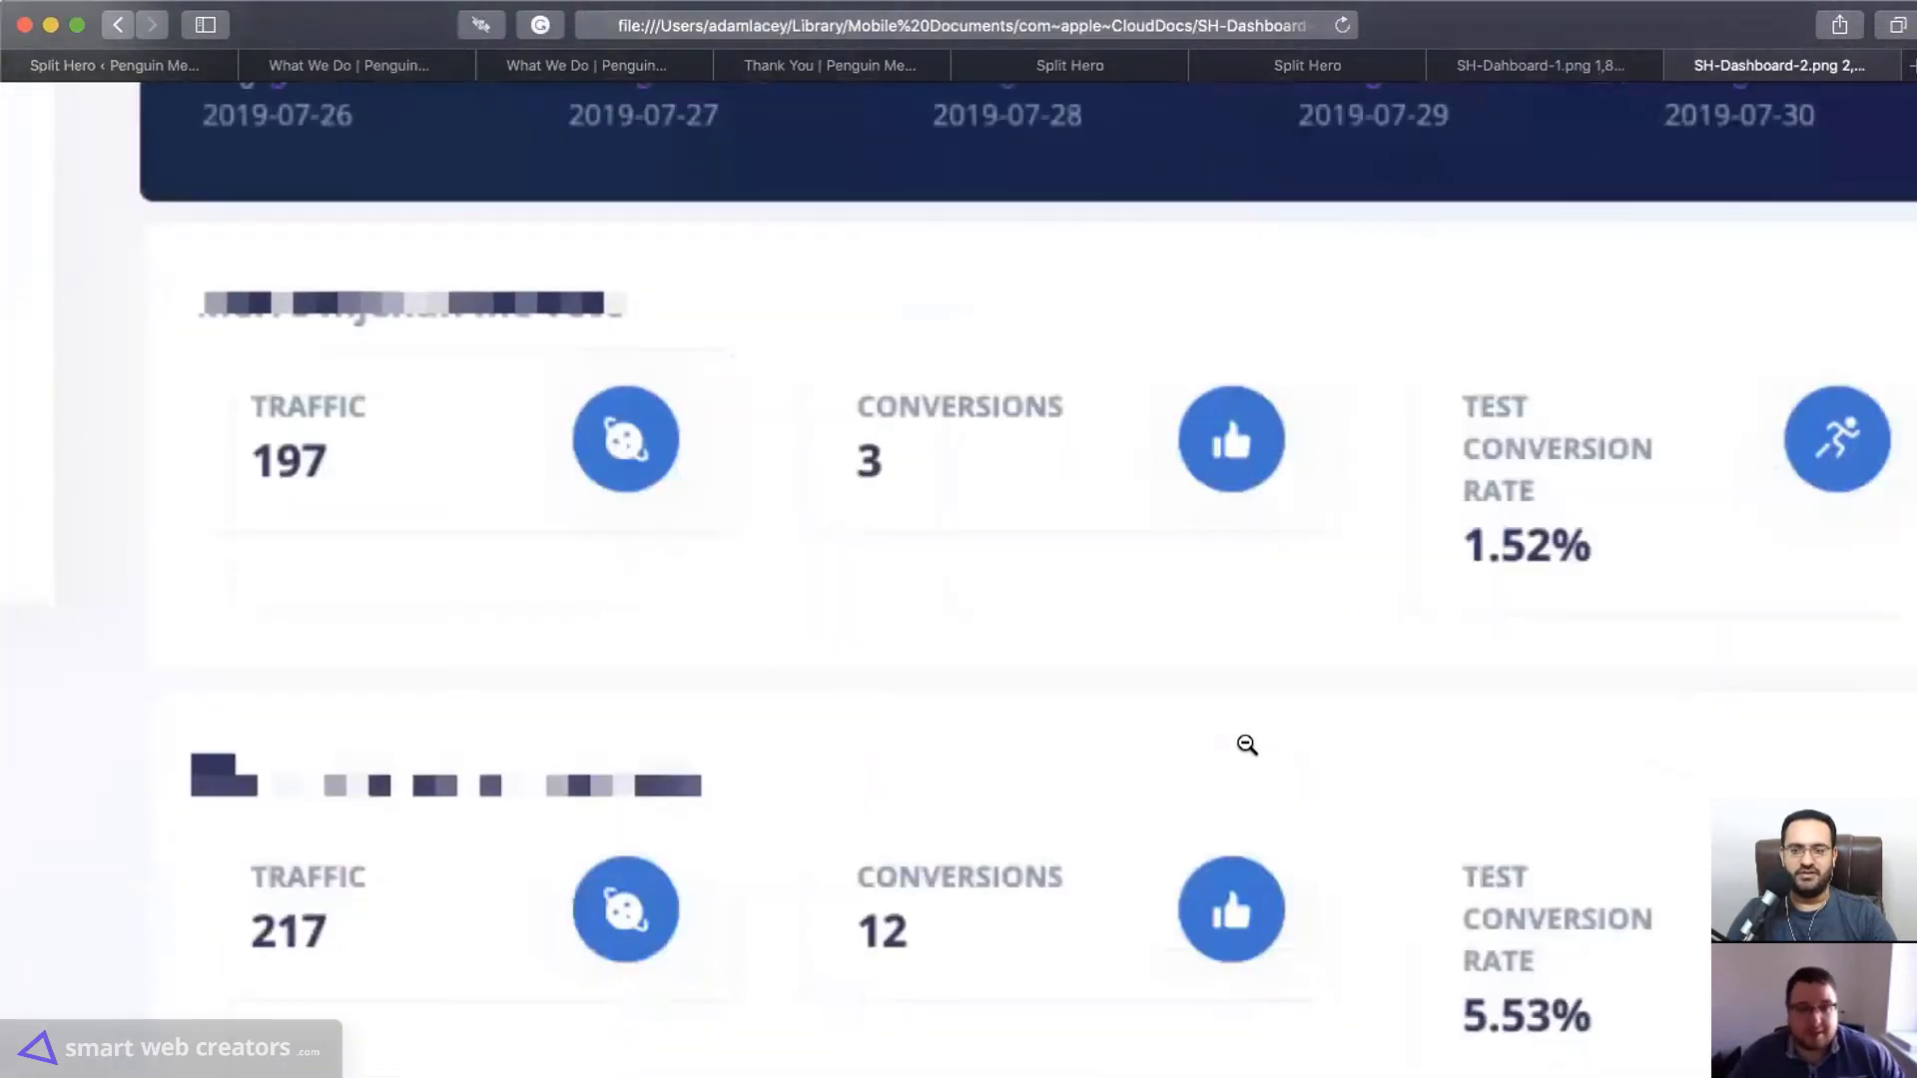
{"action": "scroll", "coordinate": [1247, 745], "scroll_direction": "up", "scroll_amount": 2}
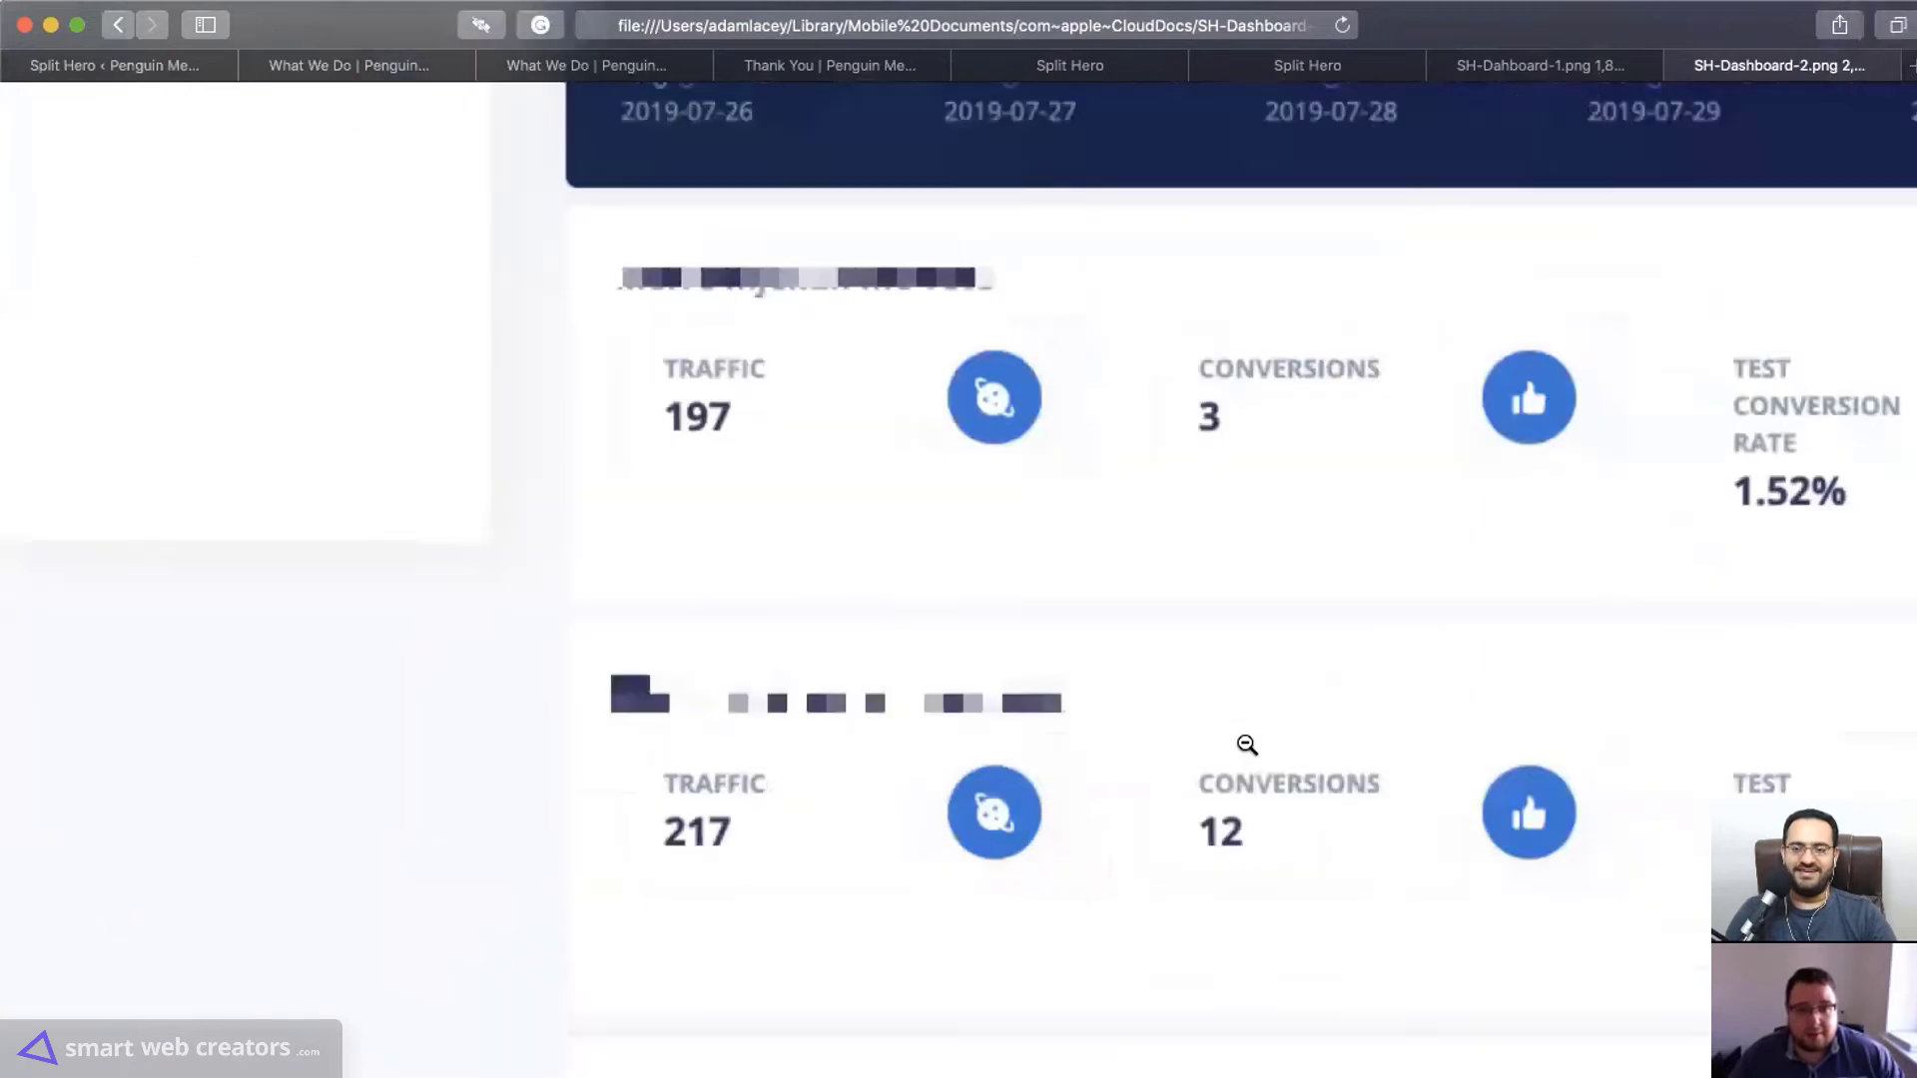
{"action": "scroll", "coordinate": [1245, 744], "scroll_direction": "up", "scroll_amount": 2}
{"action": "left_click", "coordinate": [1247, 739]}
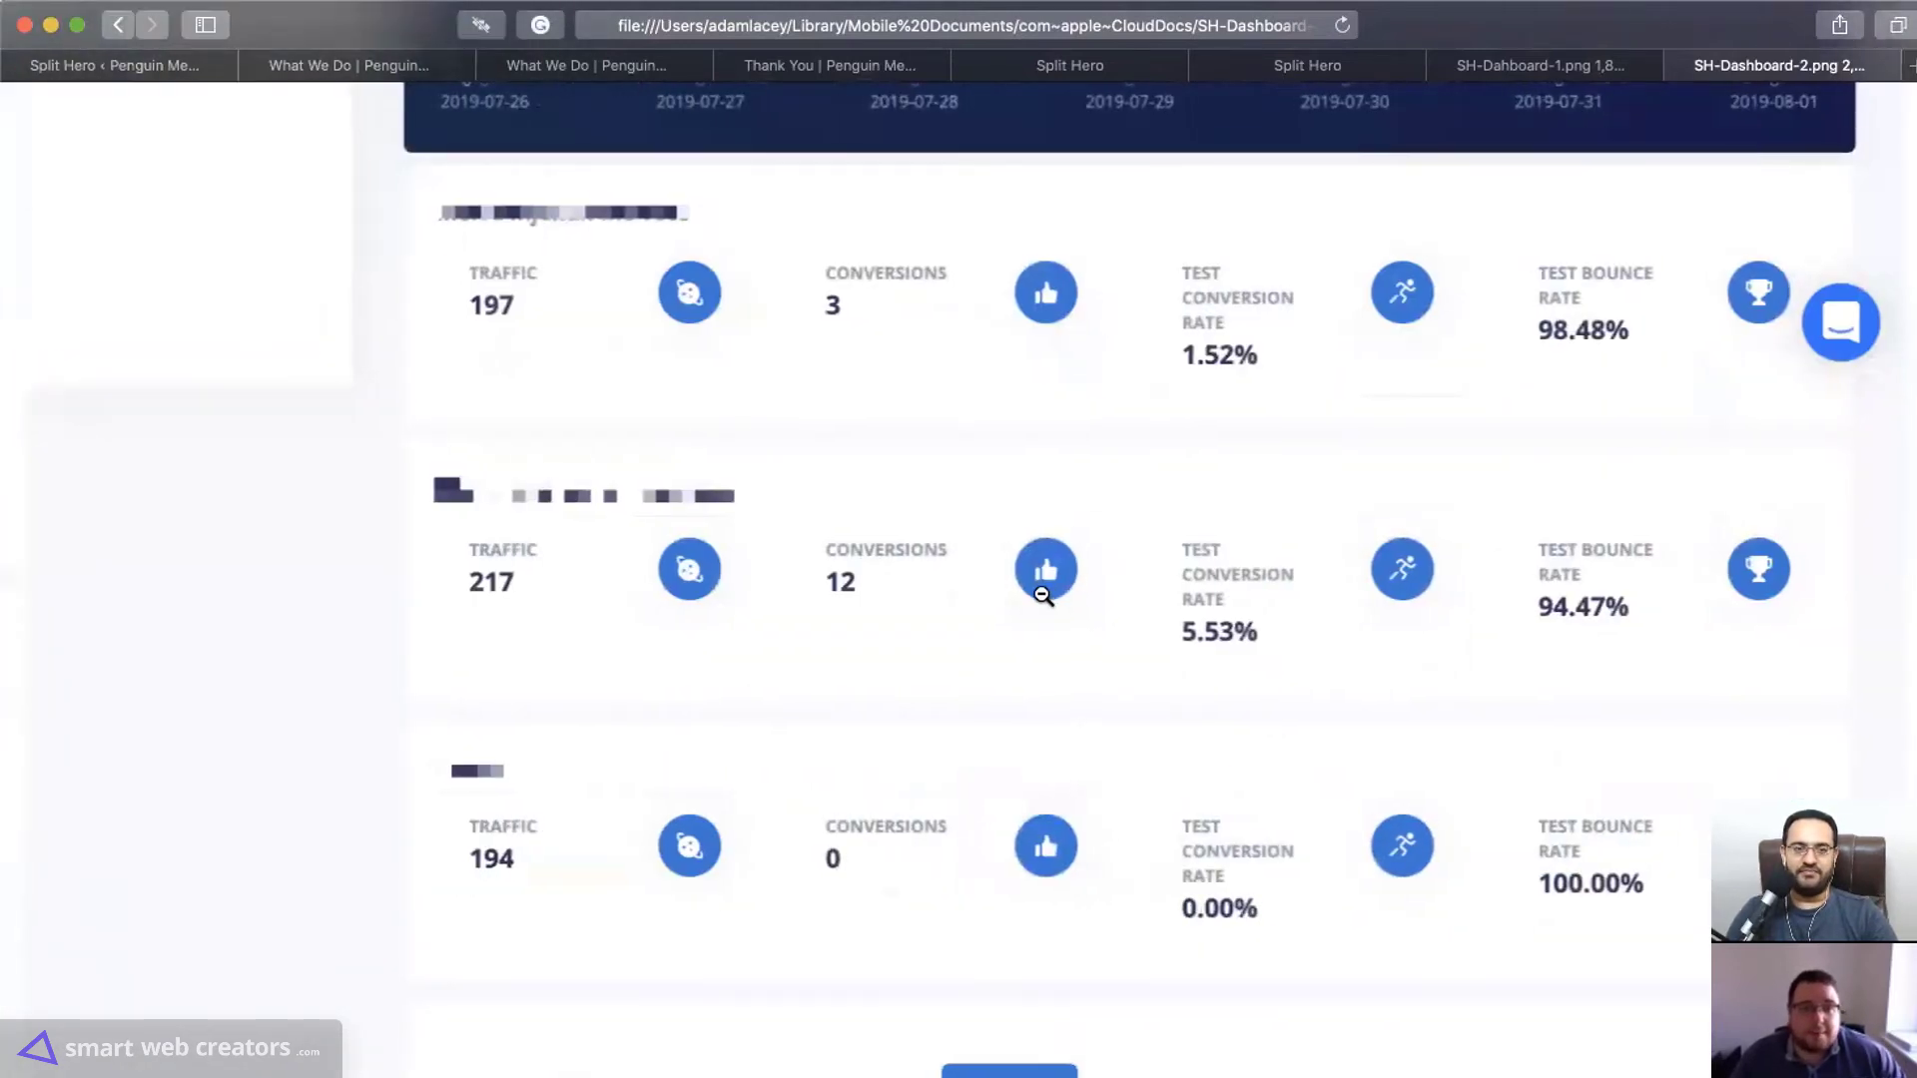
Examine the second sample's seven-day conversions chart with its three variant curves
{"action": "scroll", "coordinate": [1040, 595], "scroll_direction": "up", "scroll_amount": 1}
{"action": "scroll", "coordinate": [600, 576], "scroll_direction": "up", "scroll_amount": 5}
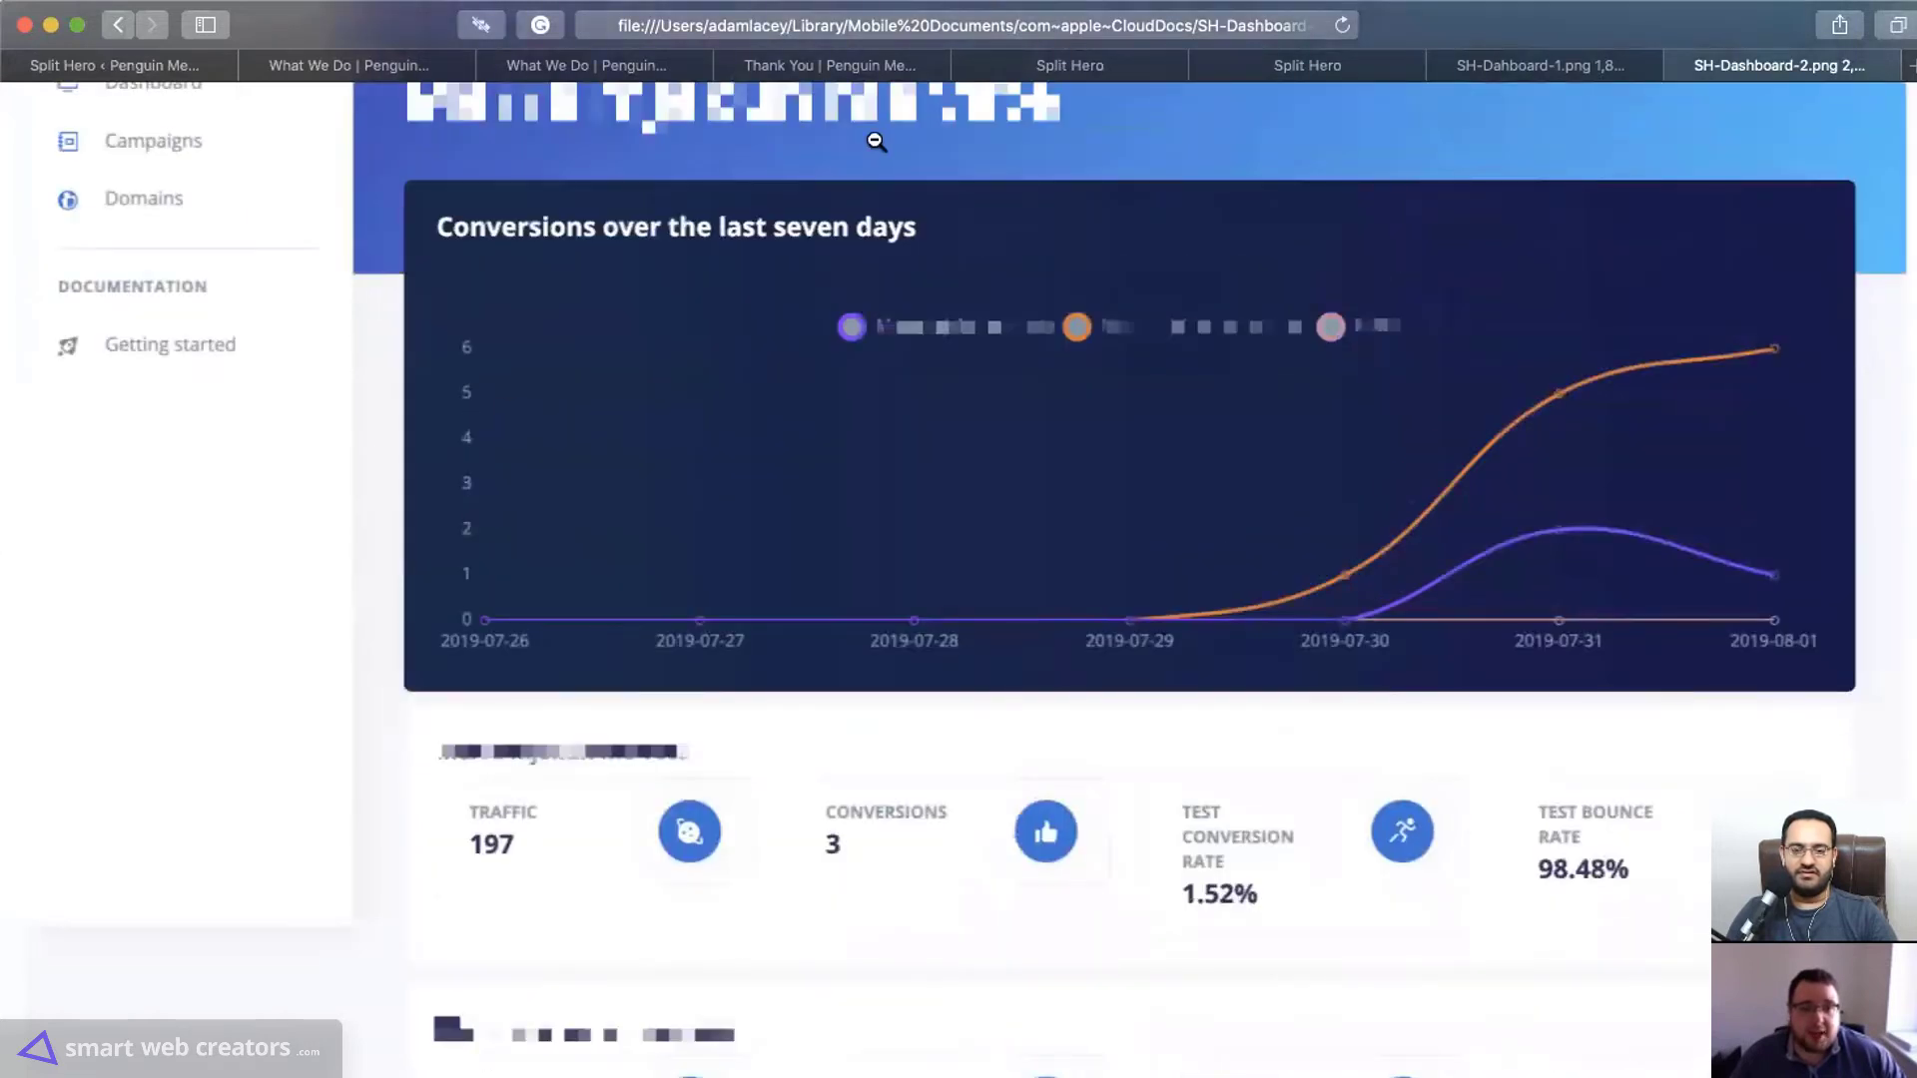
{"action": "left_click", "coordinate": [819, 428]}
{"action": "left_click", "coordinate": [819, 429]}
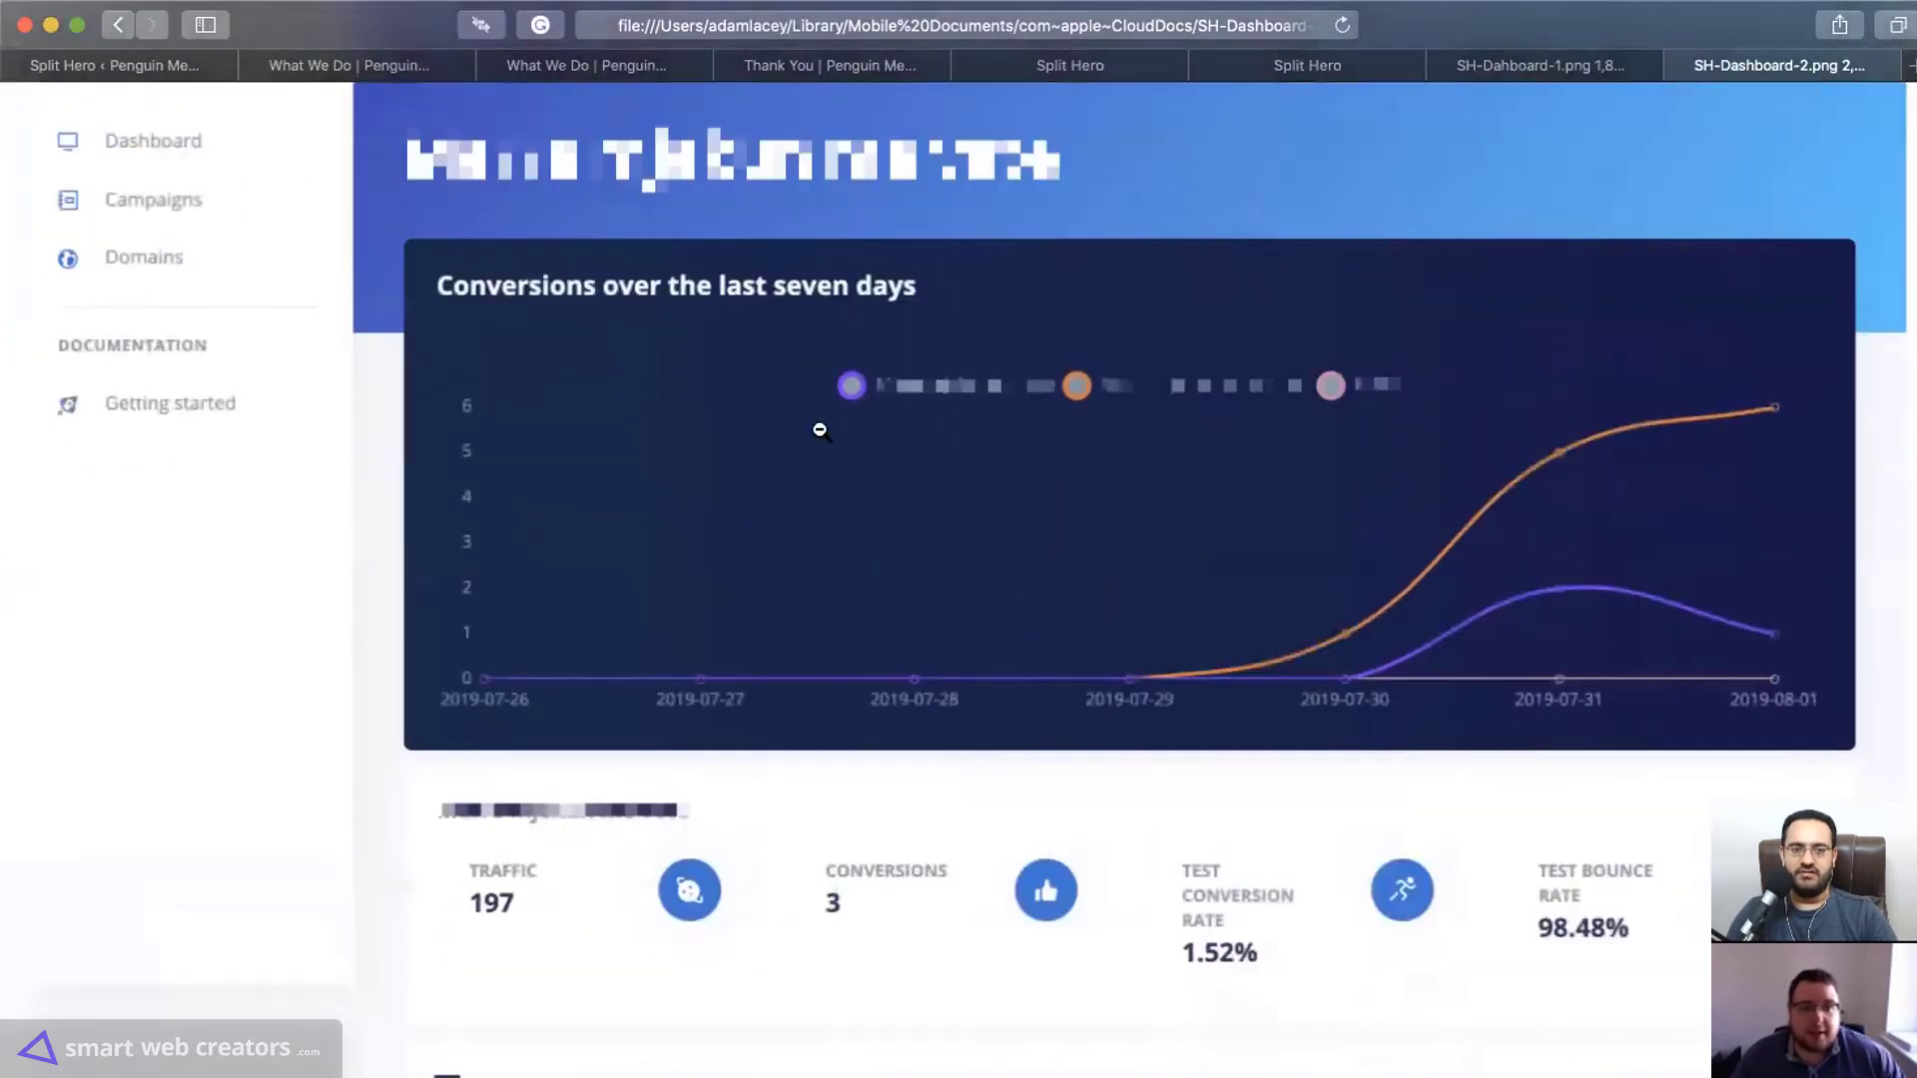
{"action": "scroll", "coordinate": [820, 430], "scroll_direction": "down", "scroll_amount": 2}
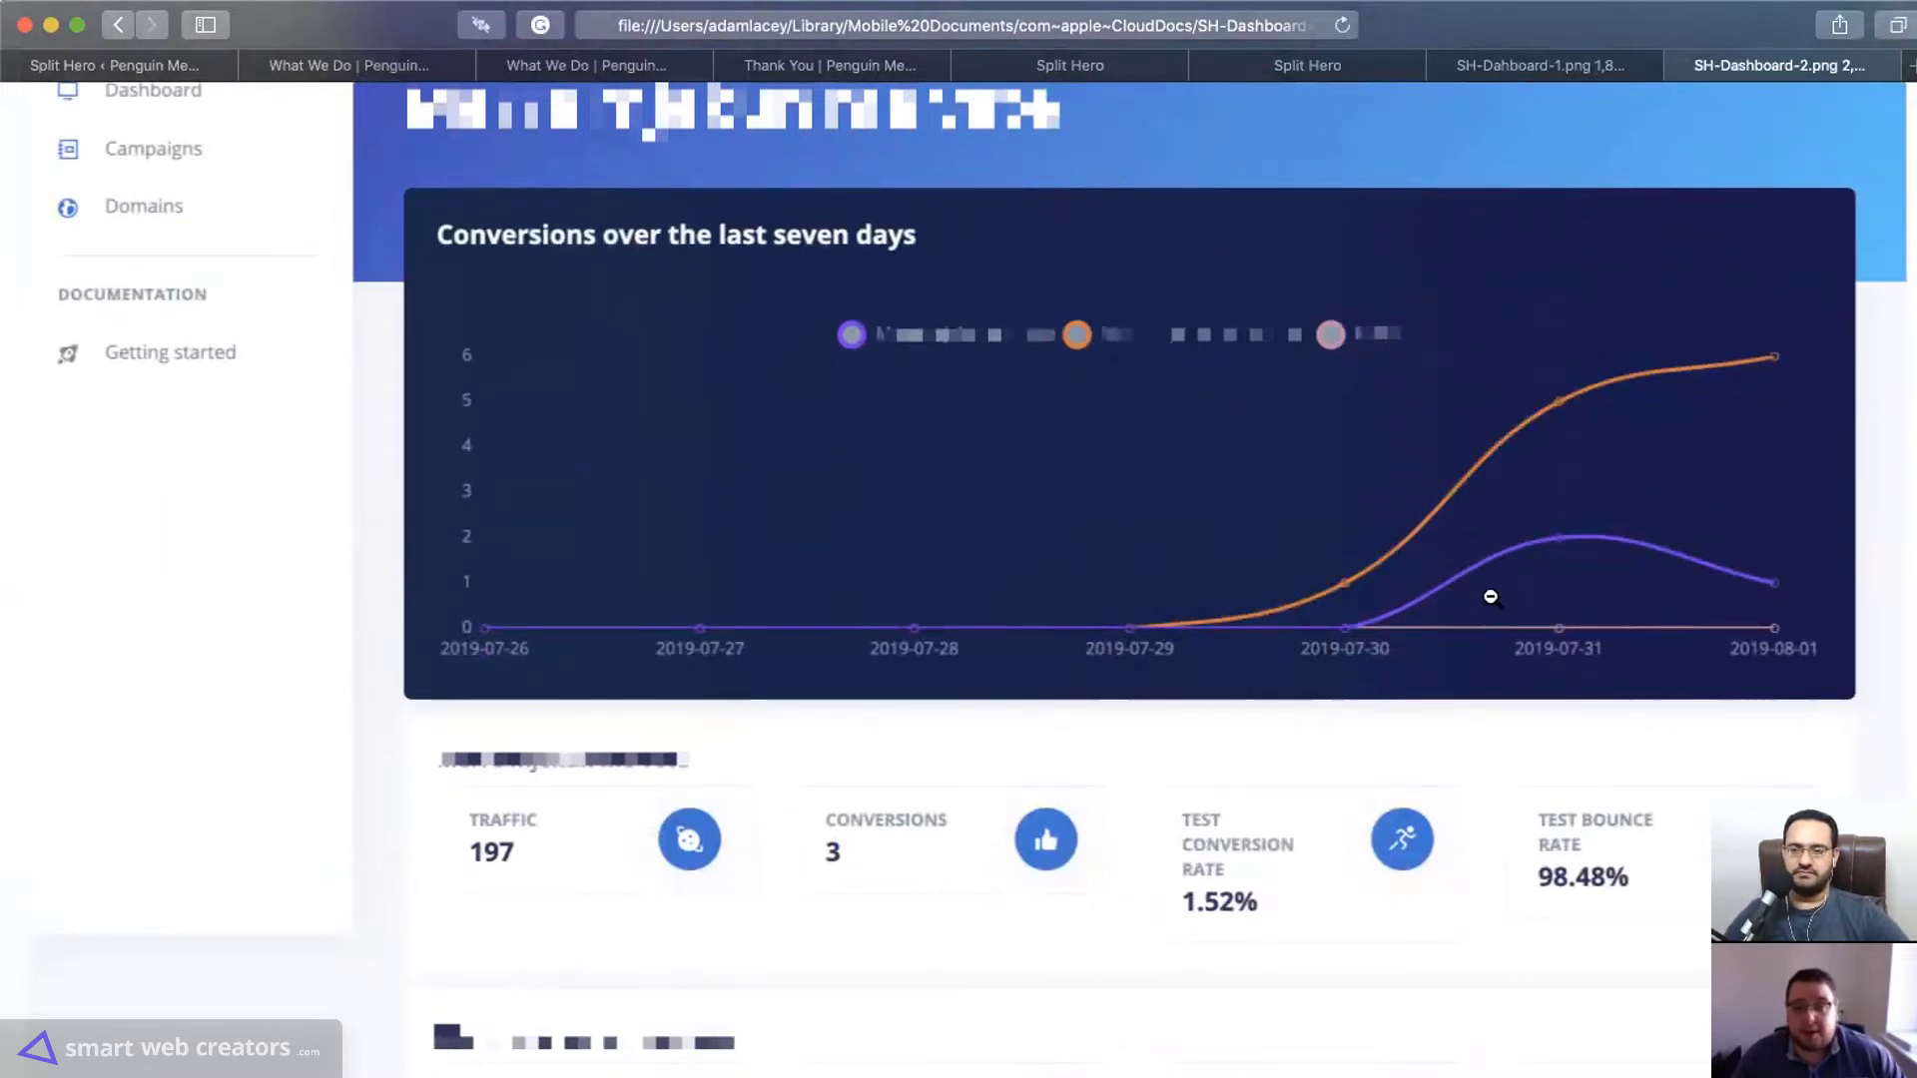
Compare traffic, conversions, test conversion rate and test bounce rate across the three variants in the second sample
{"action": "scroll", "coordinate": [1491, 596], "scroll_direction": "down", "scroll_amount": 8}
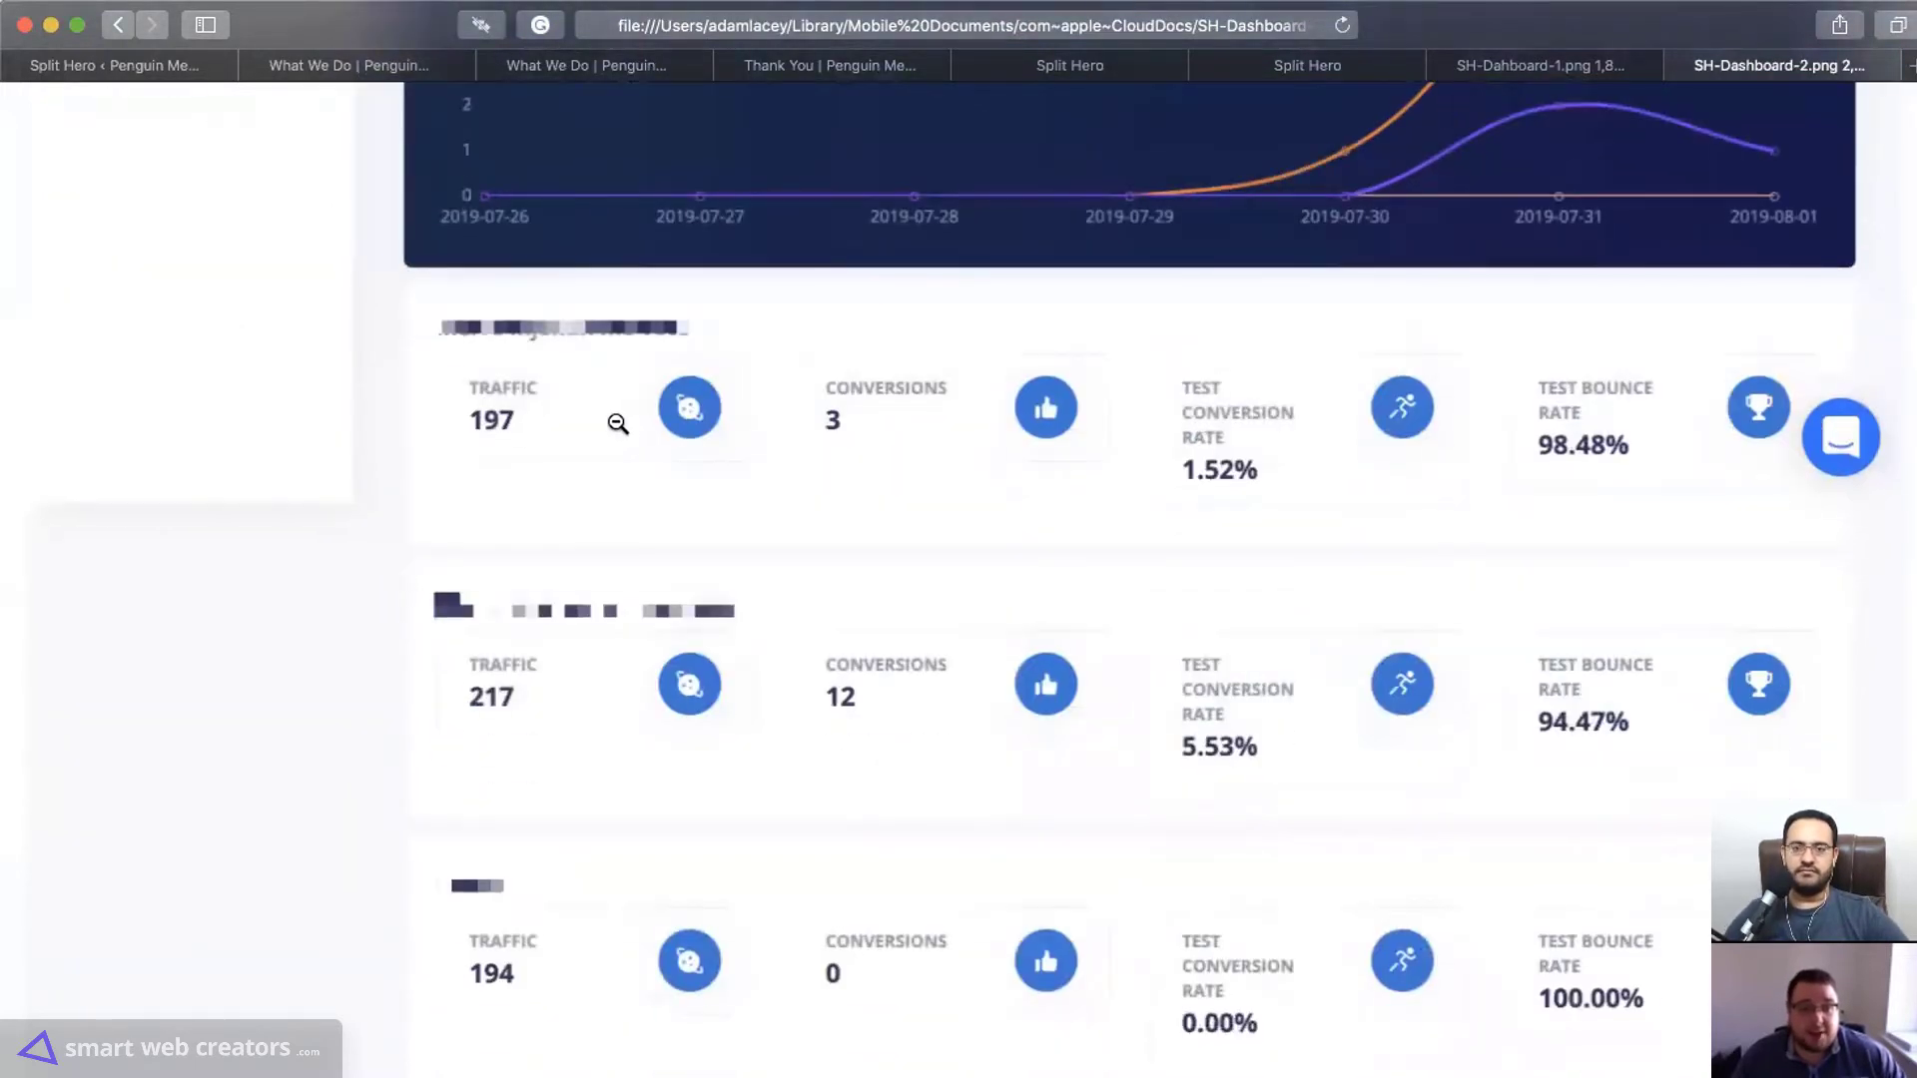
{"action": "scroll", "coordinate": [618, 423], "scroll_direction": "down", "scroll_amount": 2}
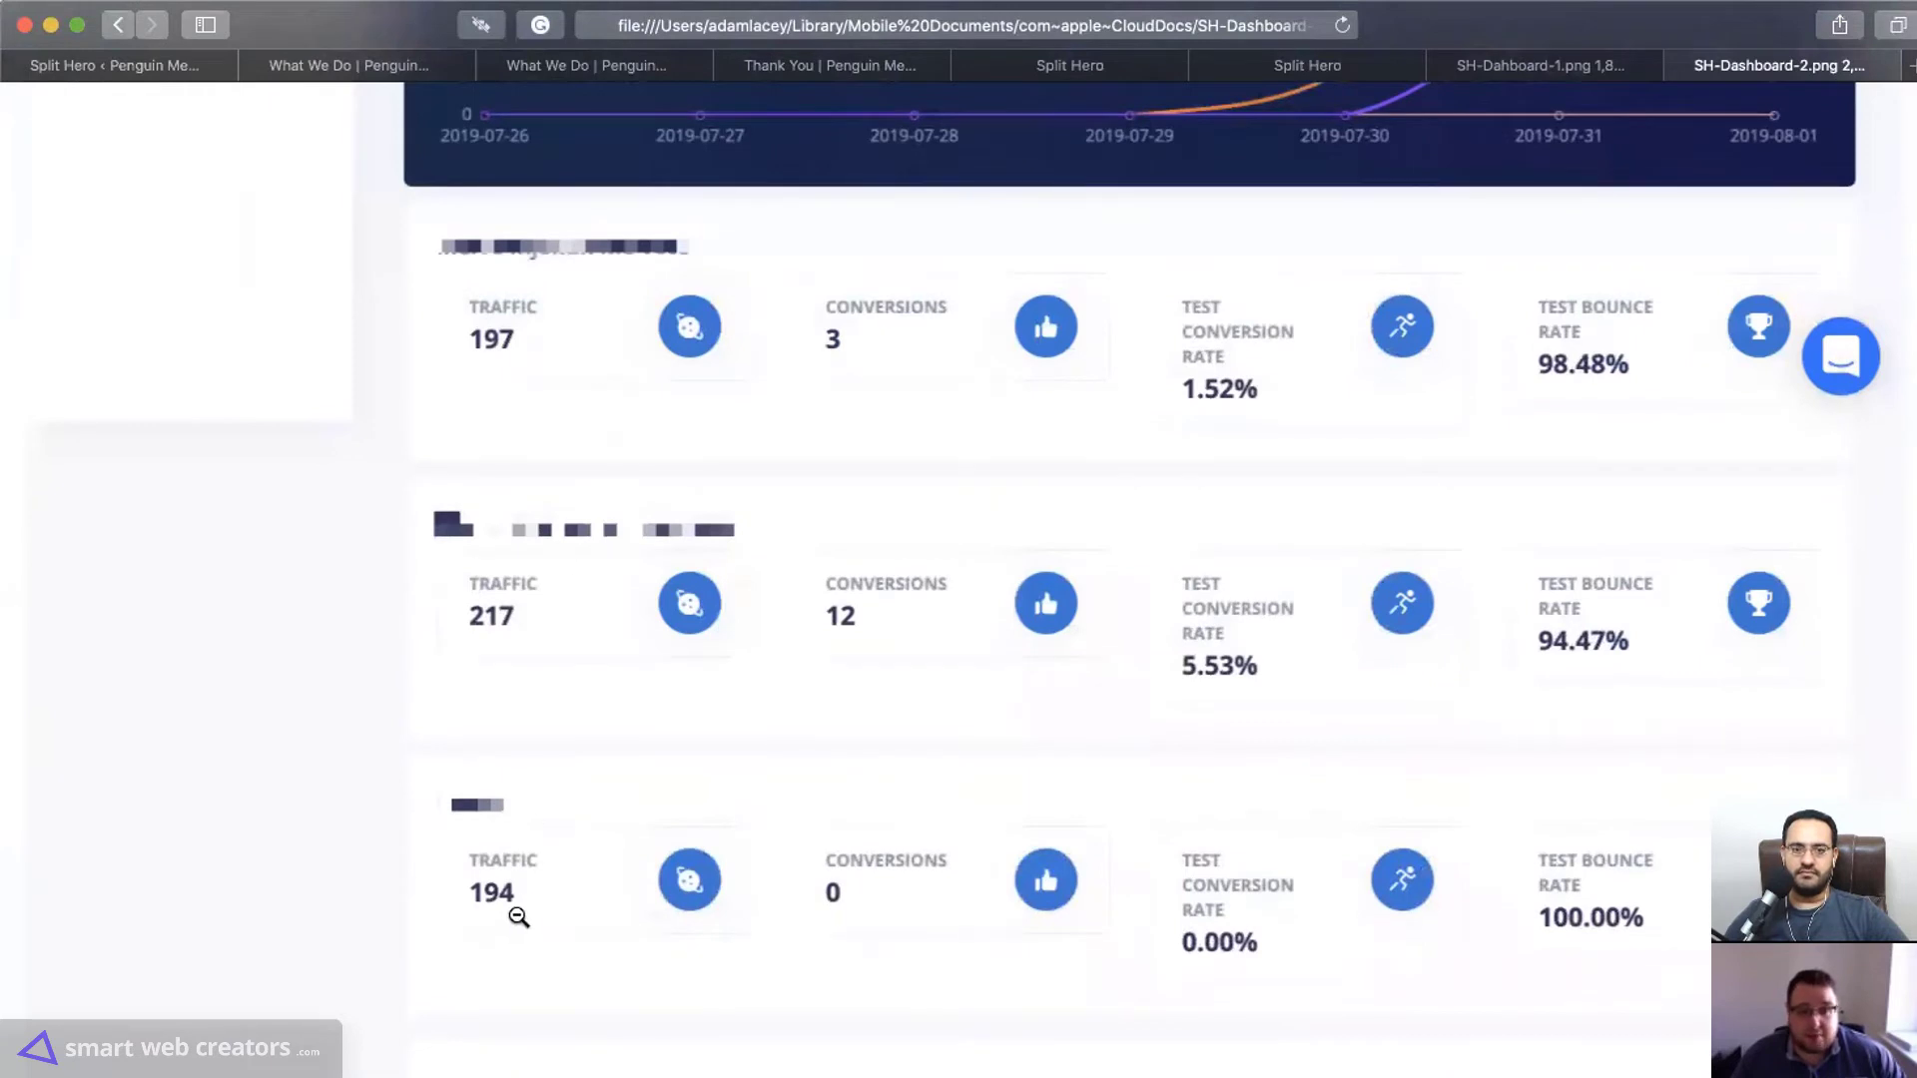
{"action": "scroll", "coordinate": [1364, 568], "scroll_direction": "up", "scroll_amount": 2}
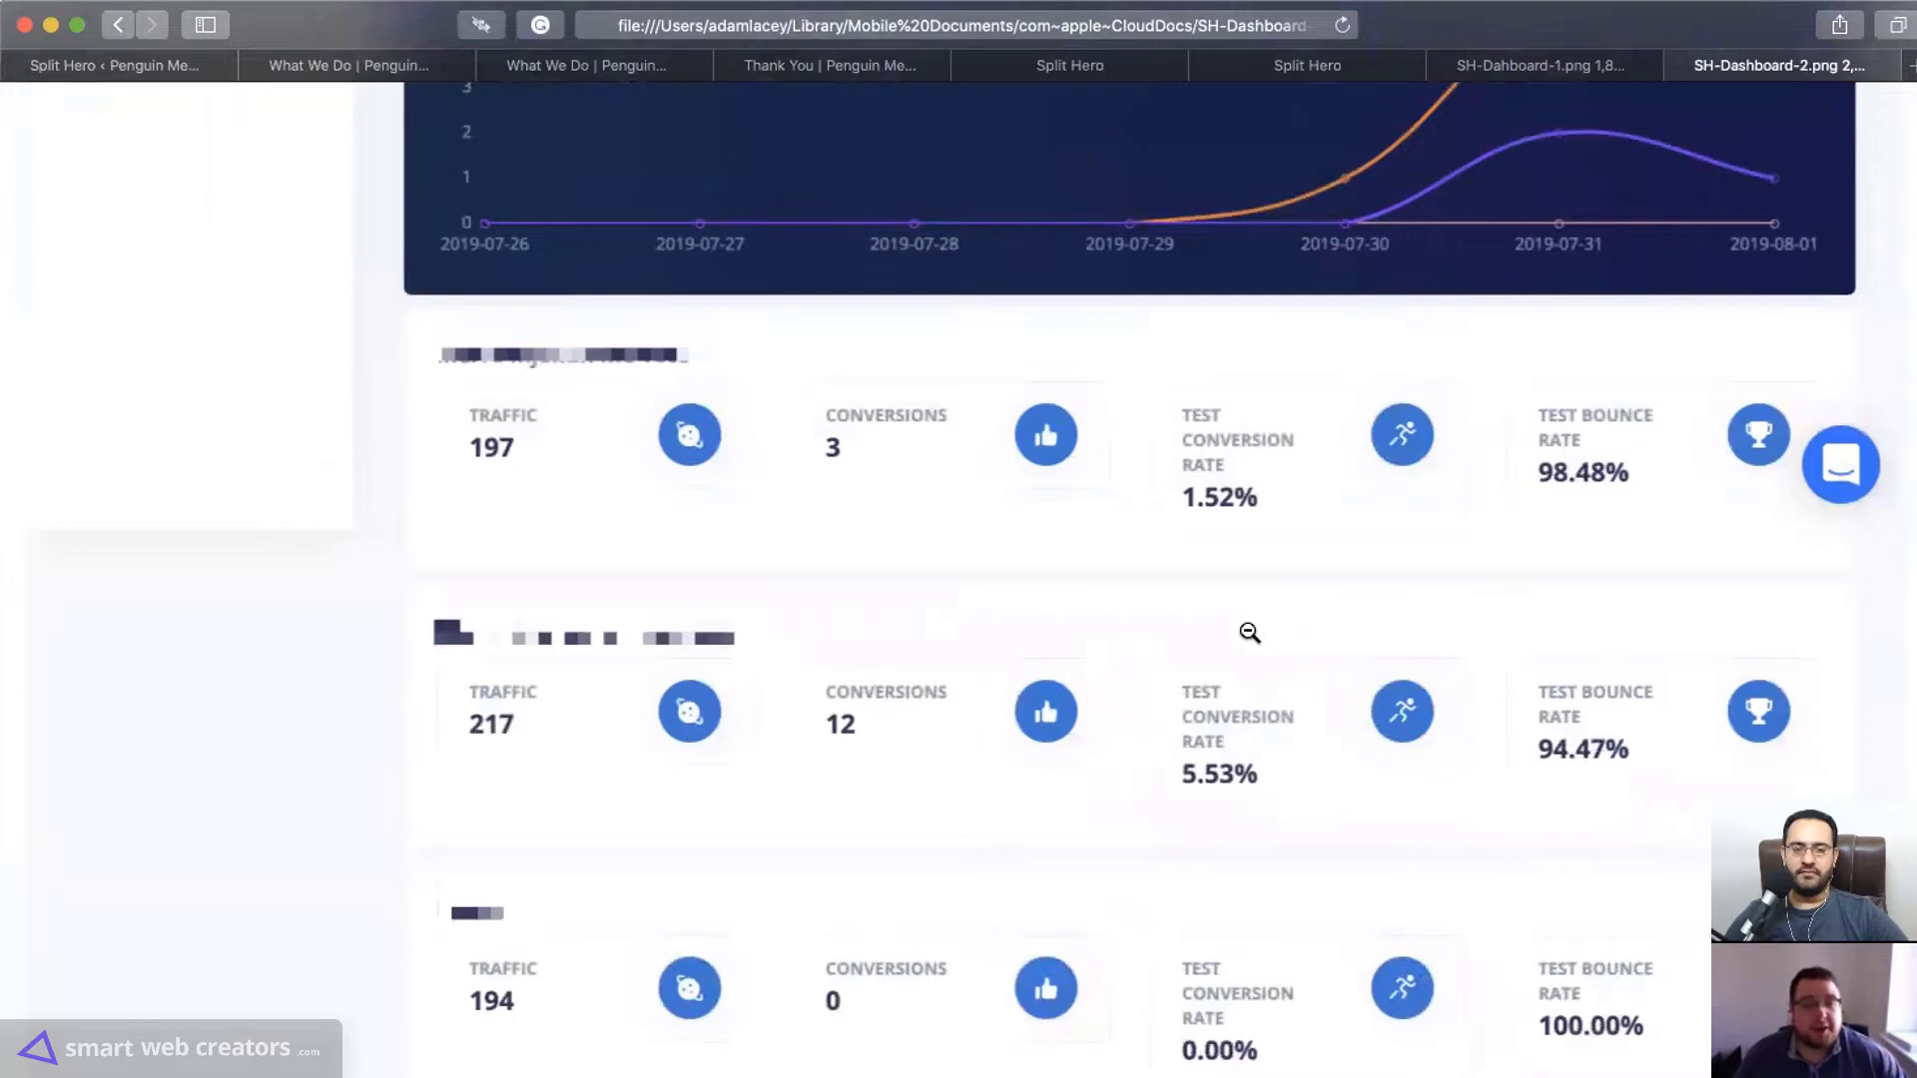
{"action": "scroll", "coordinate": [1254, 638], "scroll_direction": "down", "scroll_amount": 4}
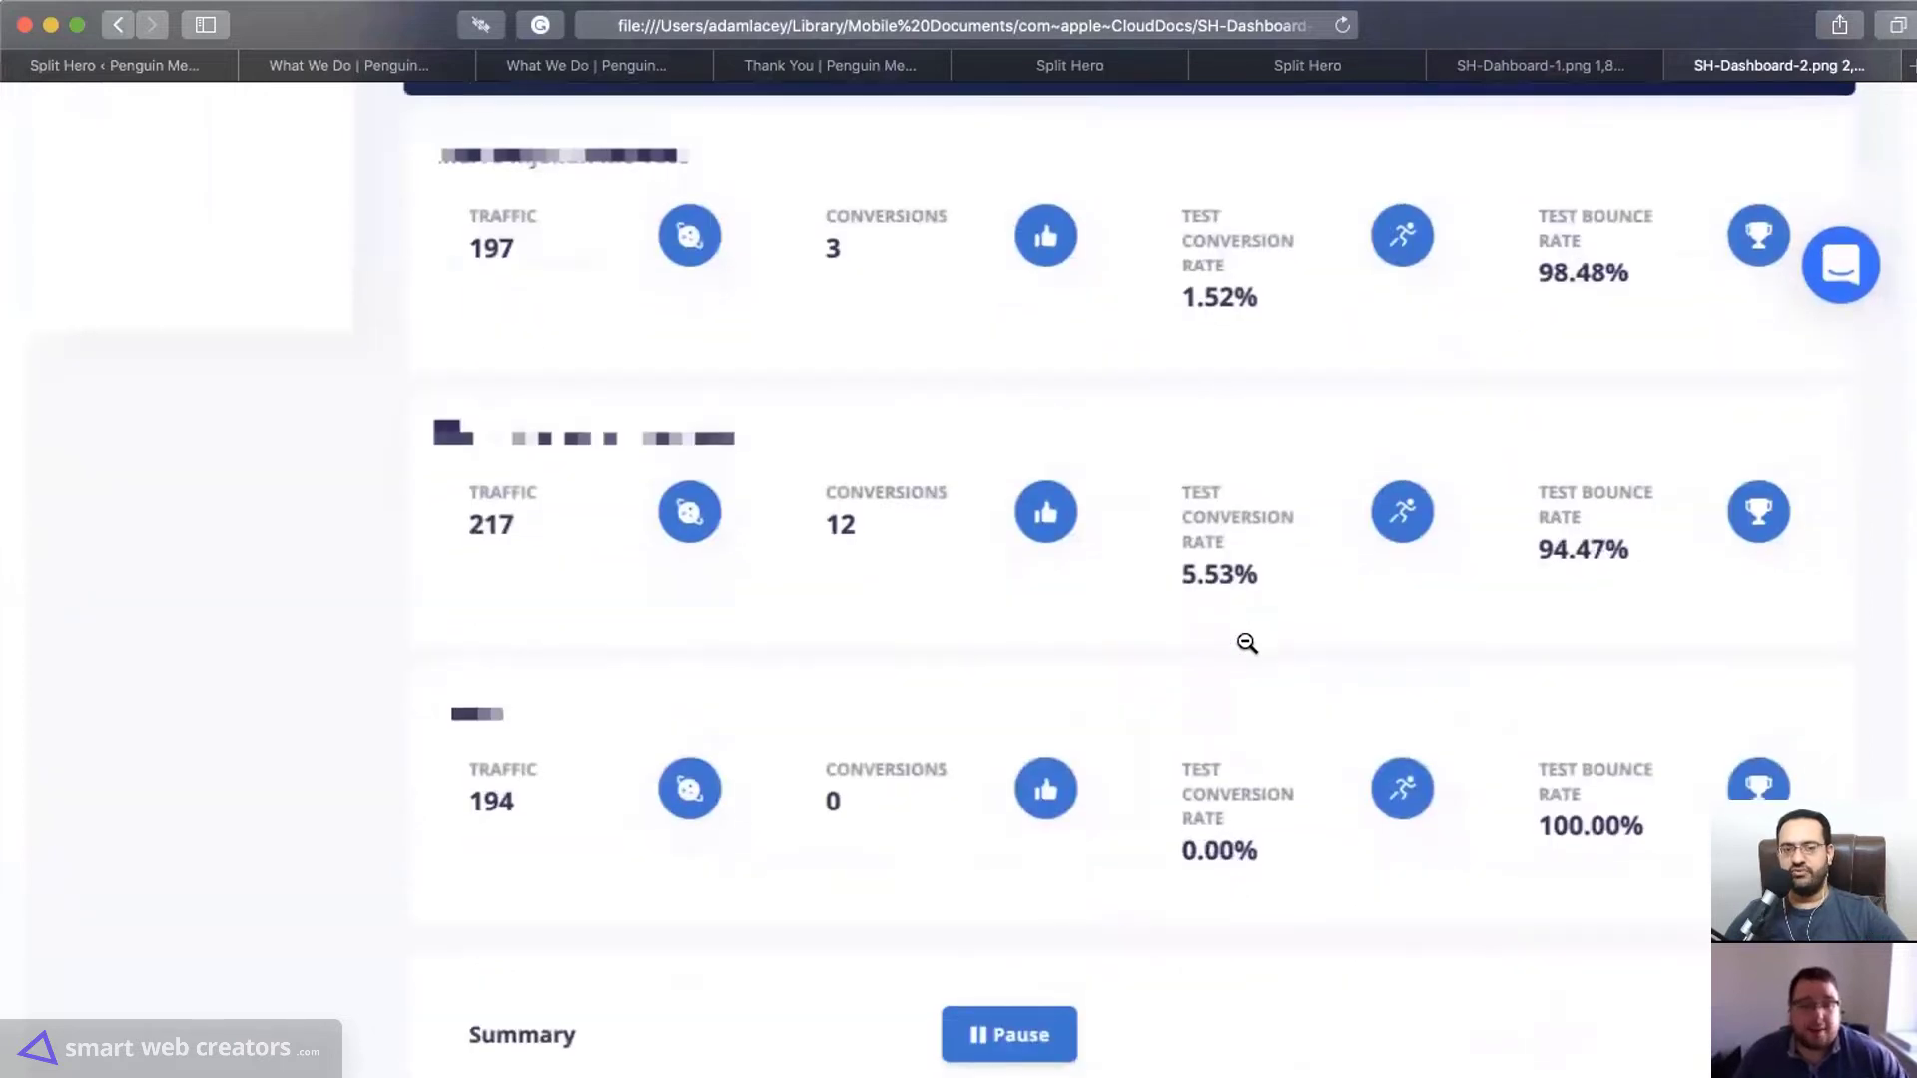
{"action": "scroll", "coordinate": [1247, 644], "scroll_direction": "up", "scroll_amount": 3}
{"action": "scroll", "coordinate": [1252, 632], "scroll_direction": "down", "scroll_amount": 2}
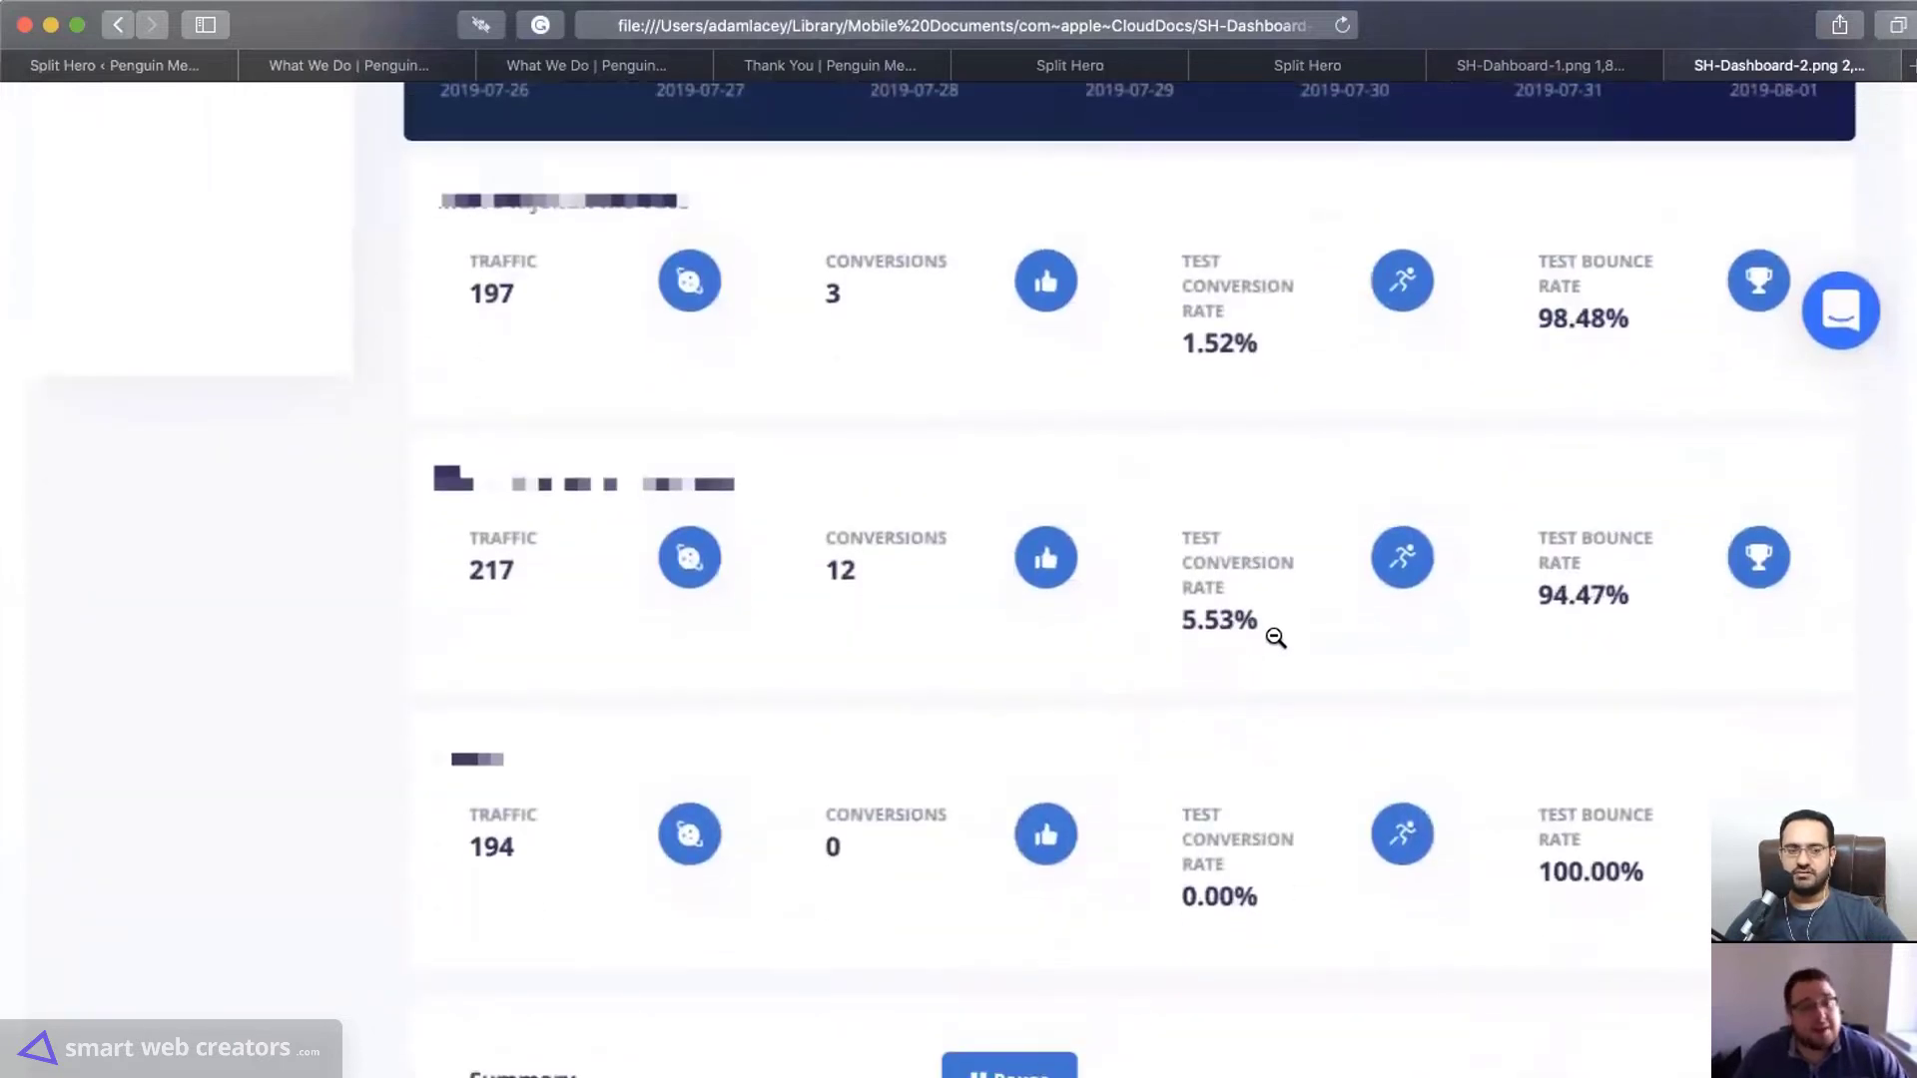
Review the second sample's variant conversion figures together with its summary of start date, end date and status
{"action": "scroll", "coordinate": [1286, 886], "scroll_direction": "up", "scroll_amount": 2}
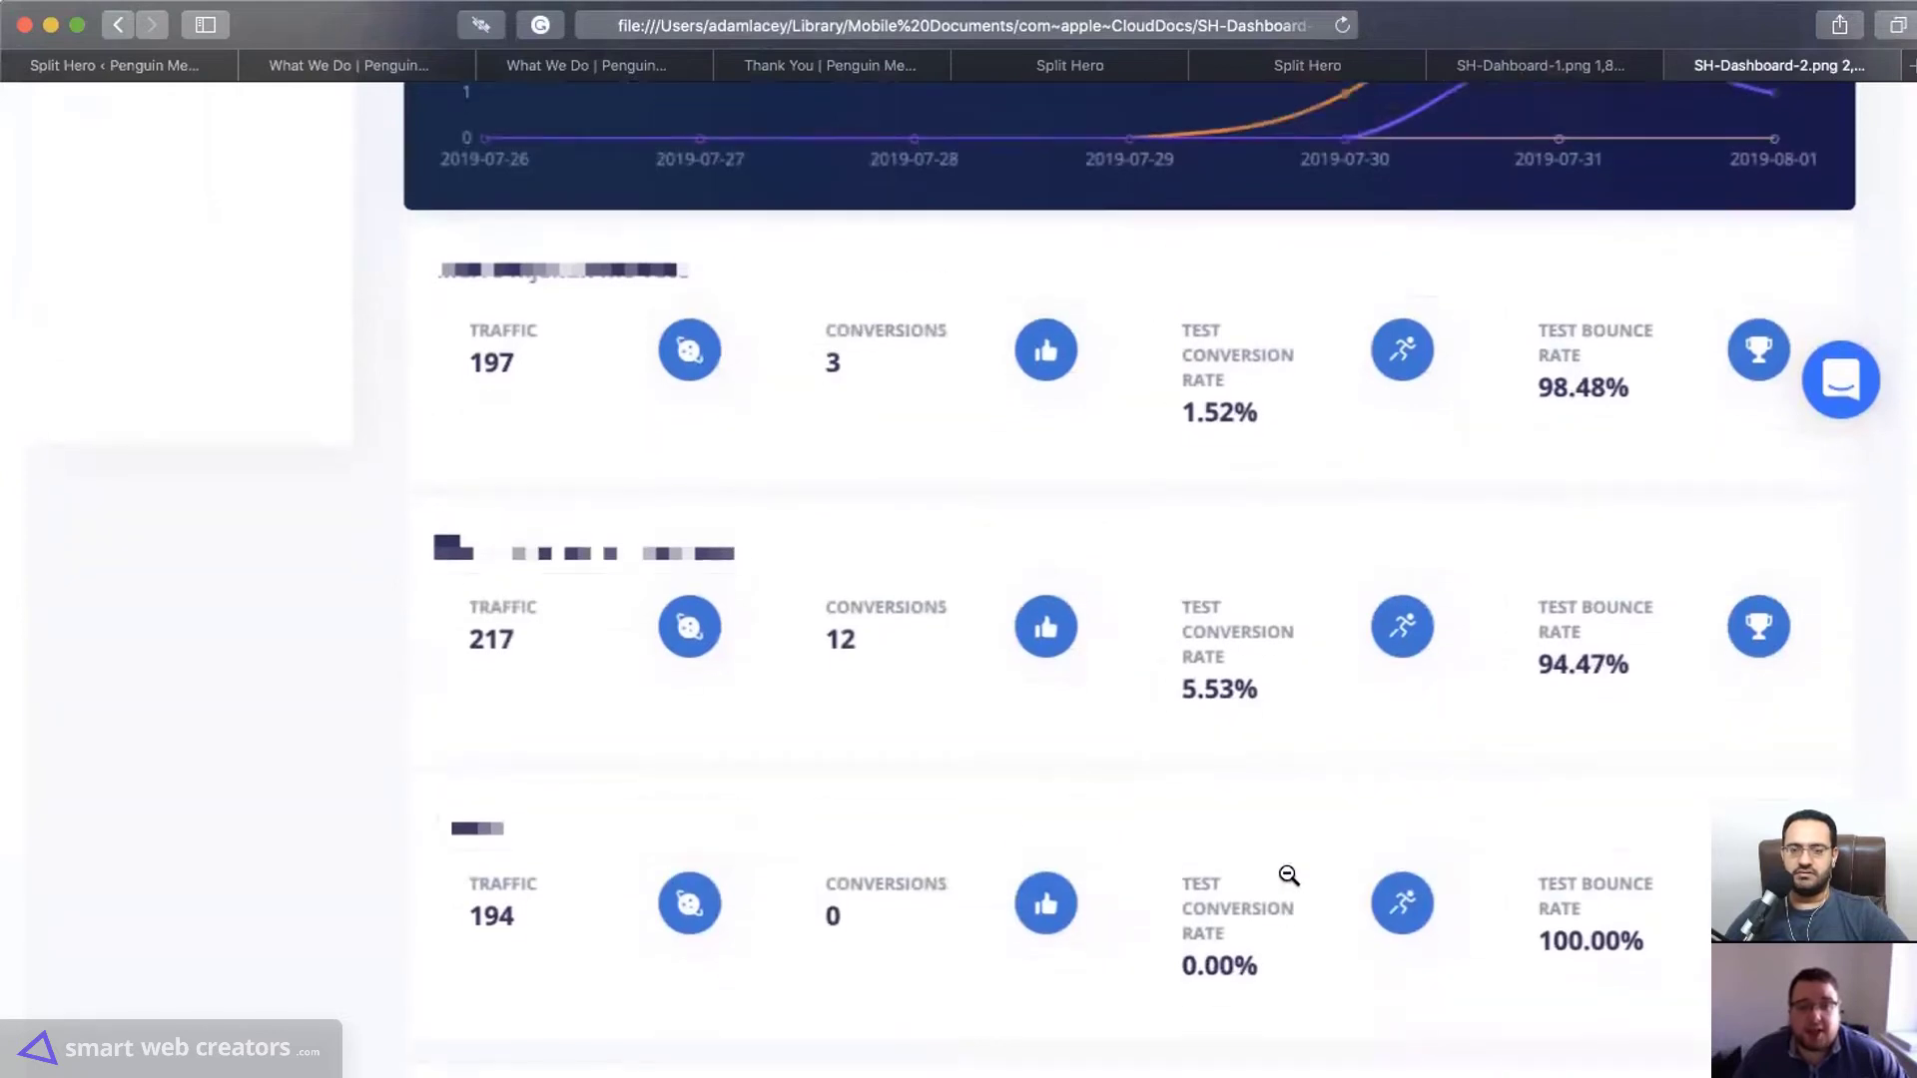
{"action": "scroll", "coordinate": [1278, 869], "scroll_direction": "down", "scroll_amount": 3}
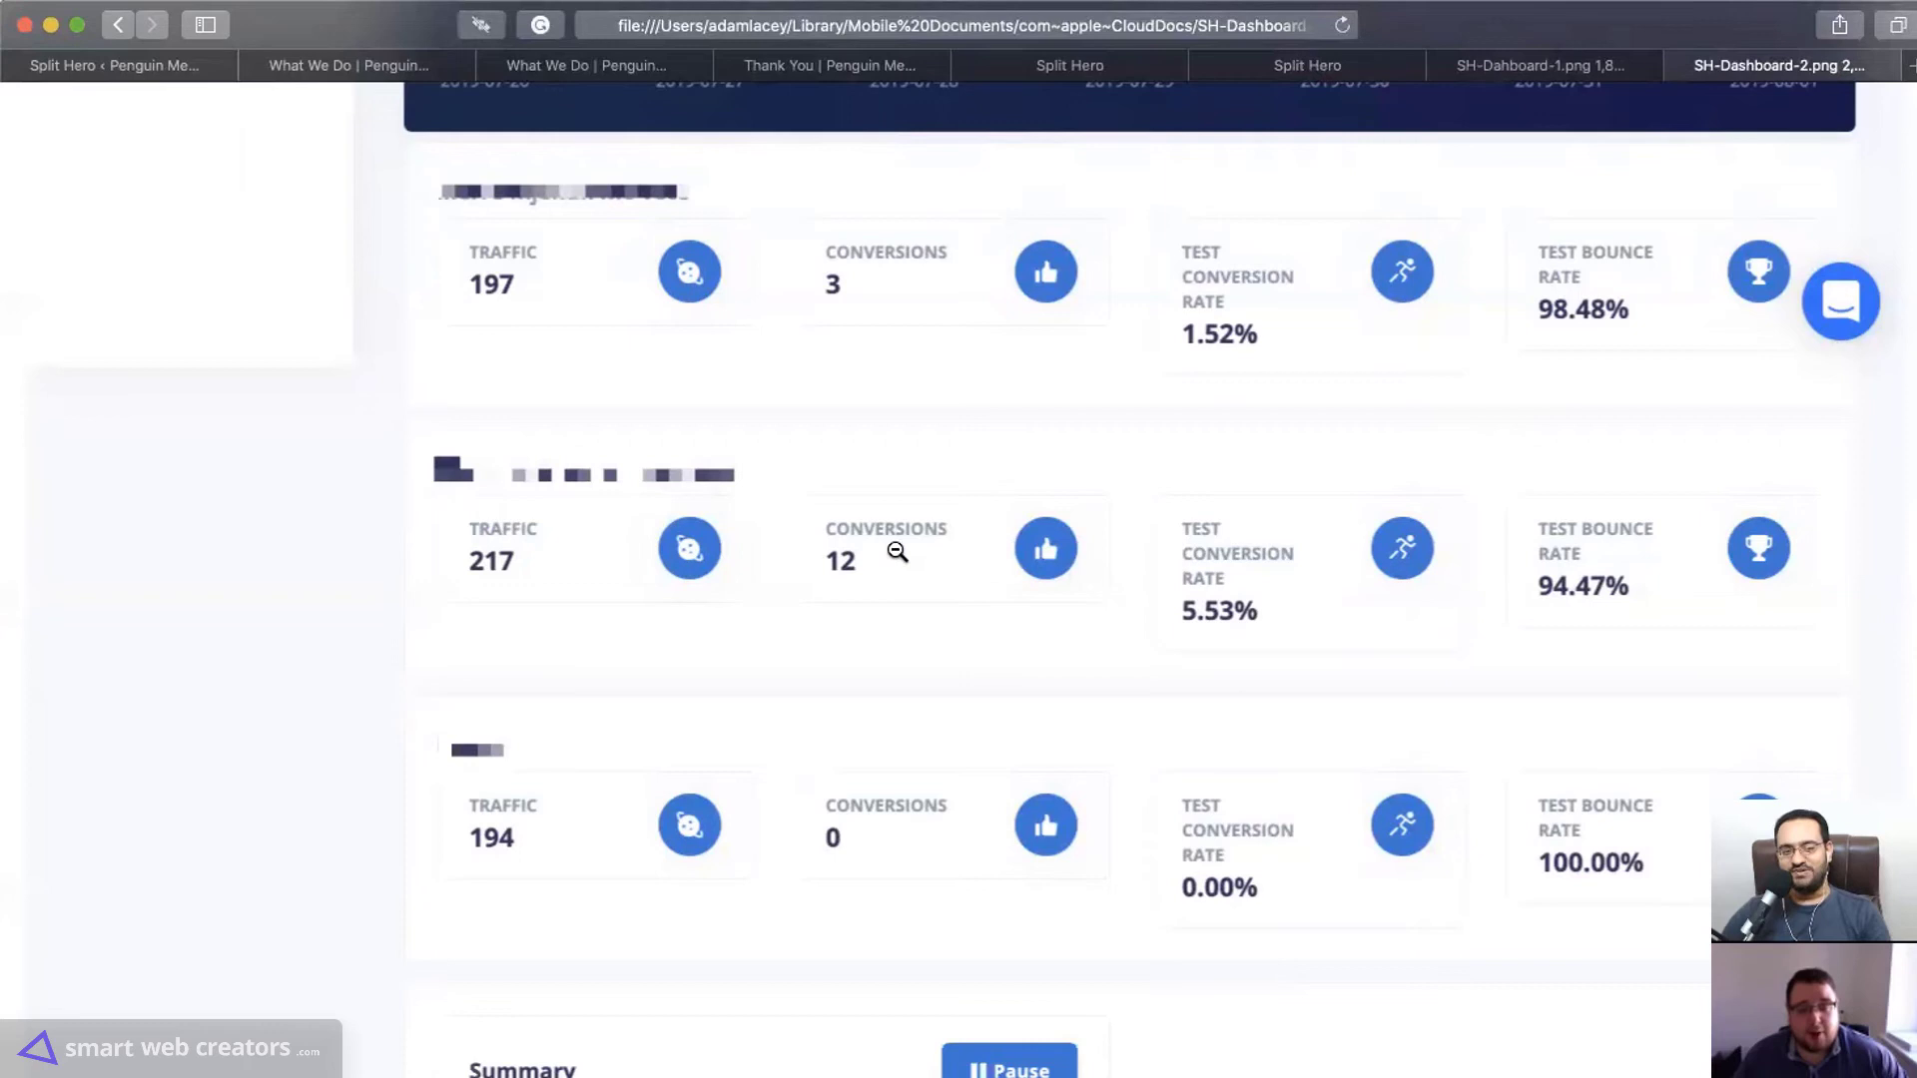
{"action": "scroll", "coordinate": [957, 557], "scroll_direction": "down", "scroll_amount": 2}
{"action": "scroll", "coordinate": [960, 556], "scroll_direction": "down", "scroll_amount": 3}
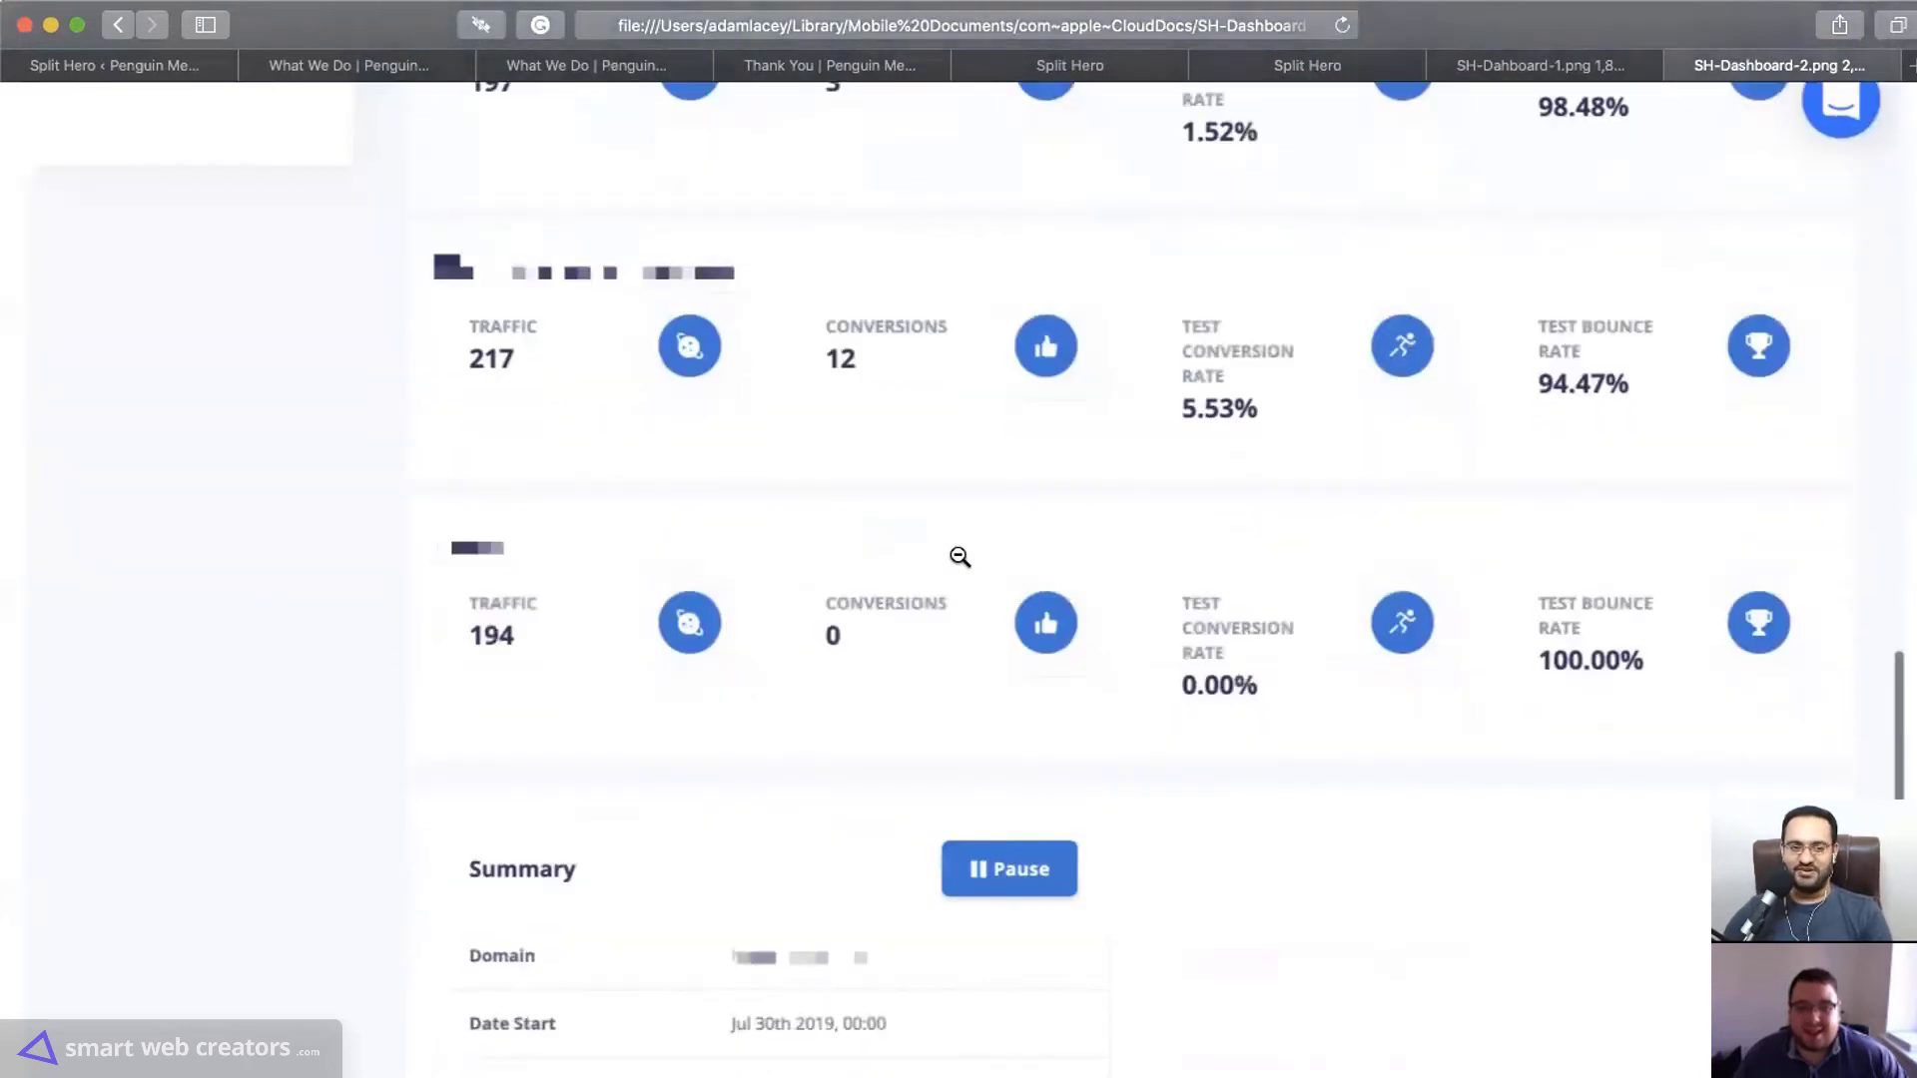
{"action": "scroll", "coordinate": [947, 622], "scroll_direction": "down", "scroll_amount": 3}
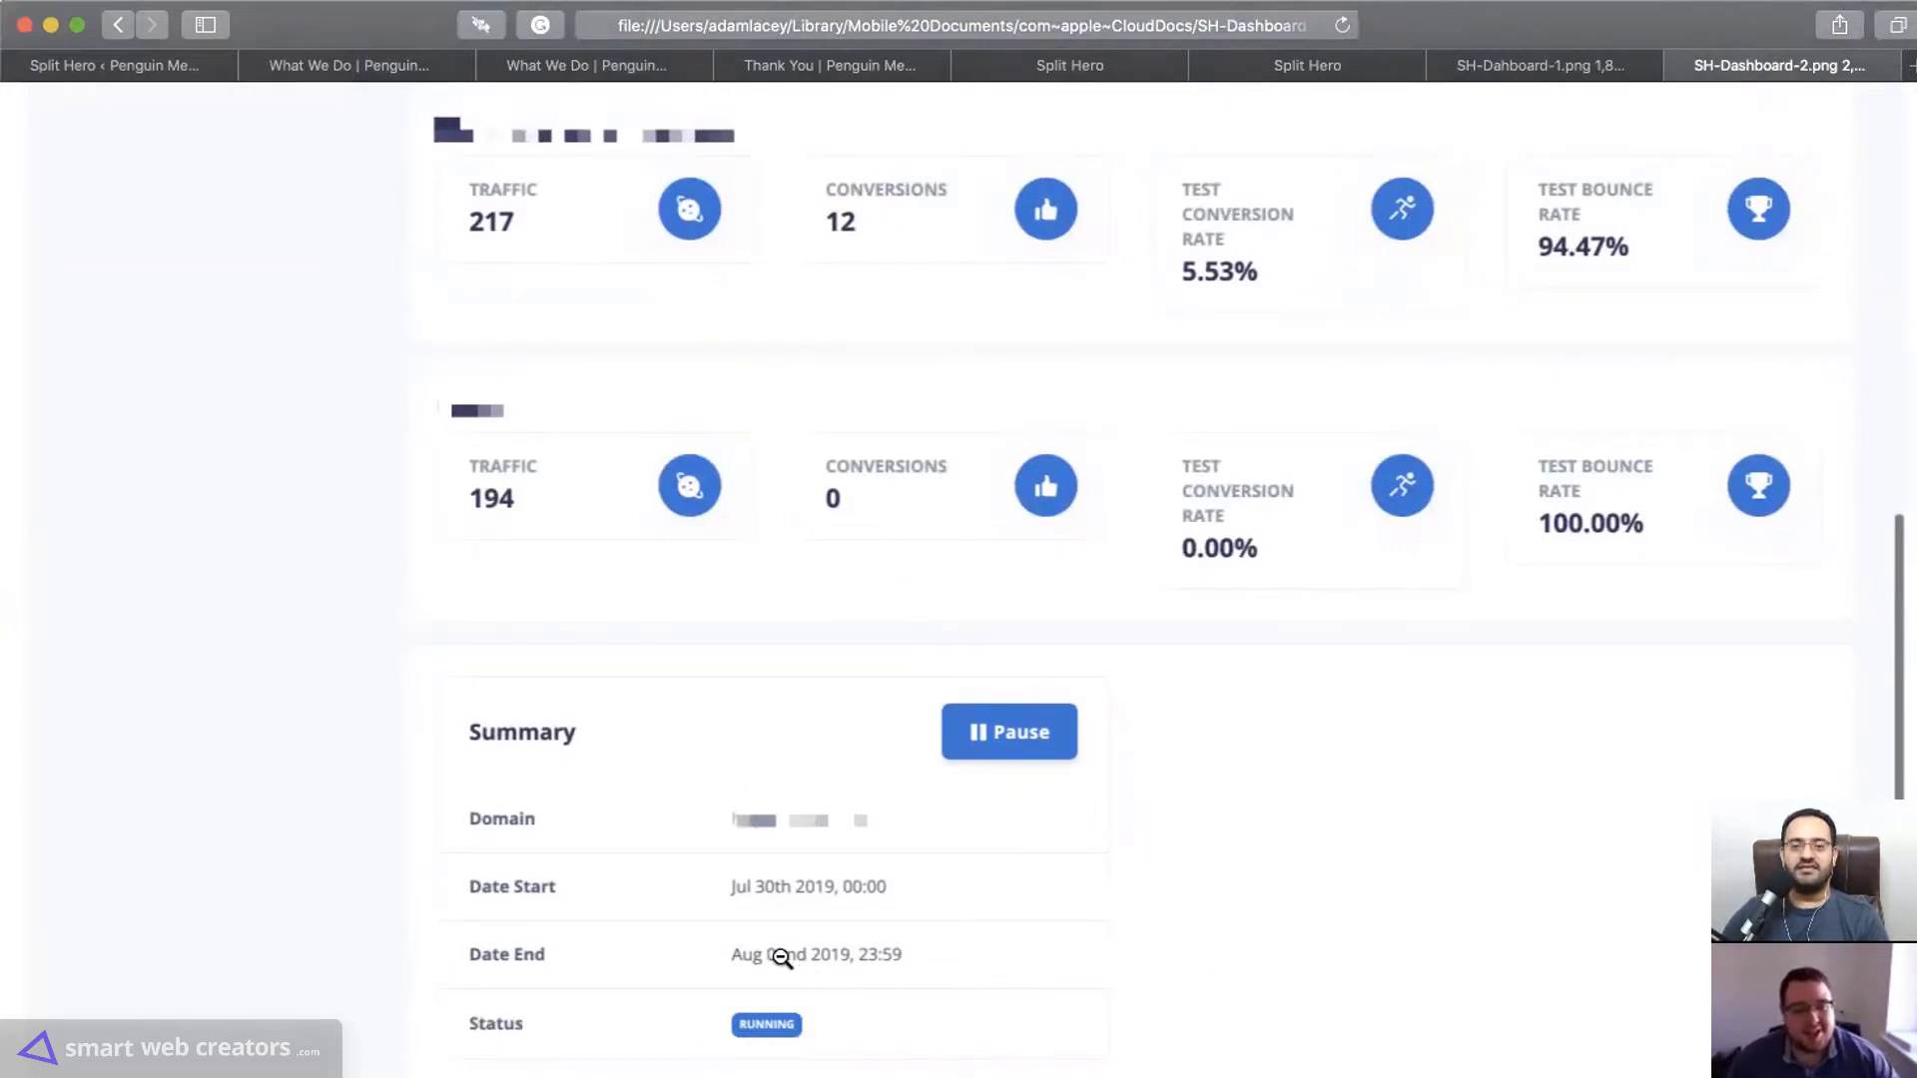
{"action": "scroll", "coordinate": [1135, 970], "scroll_direction": "up", "scroll_amount": 8}
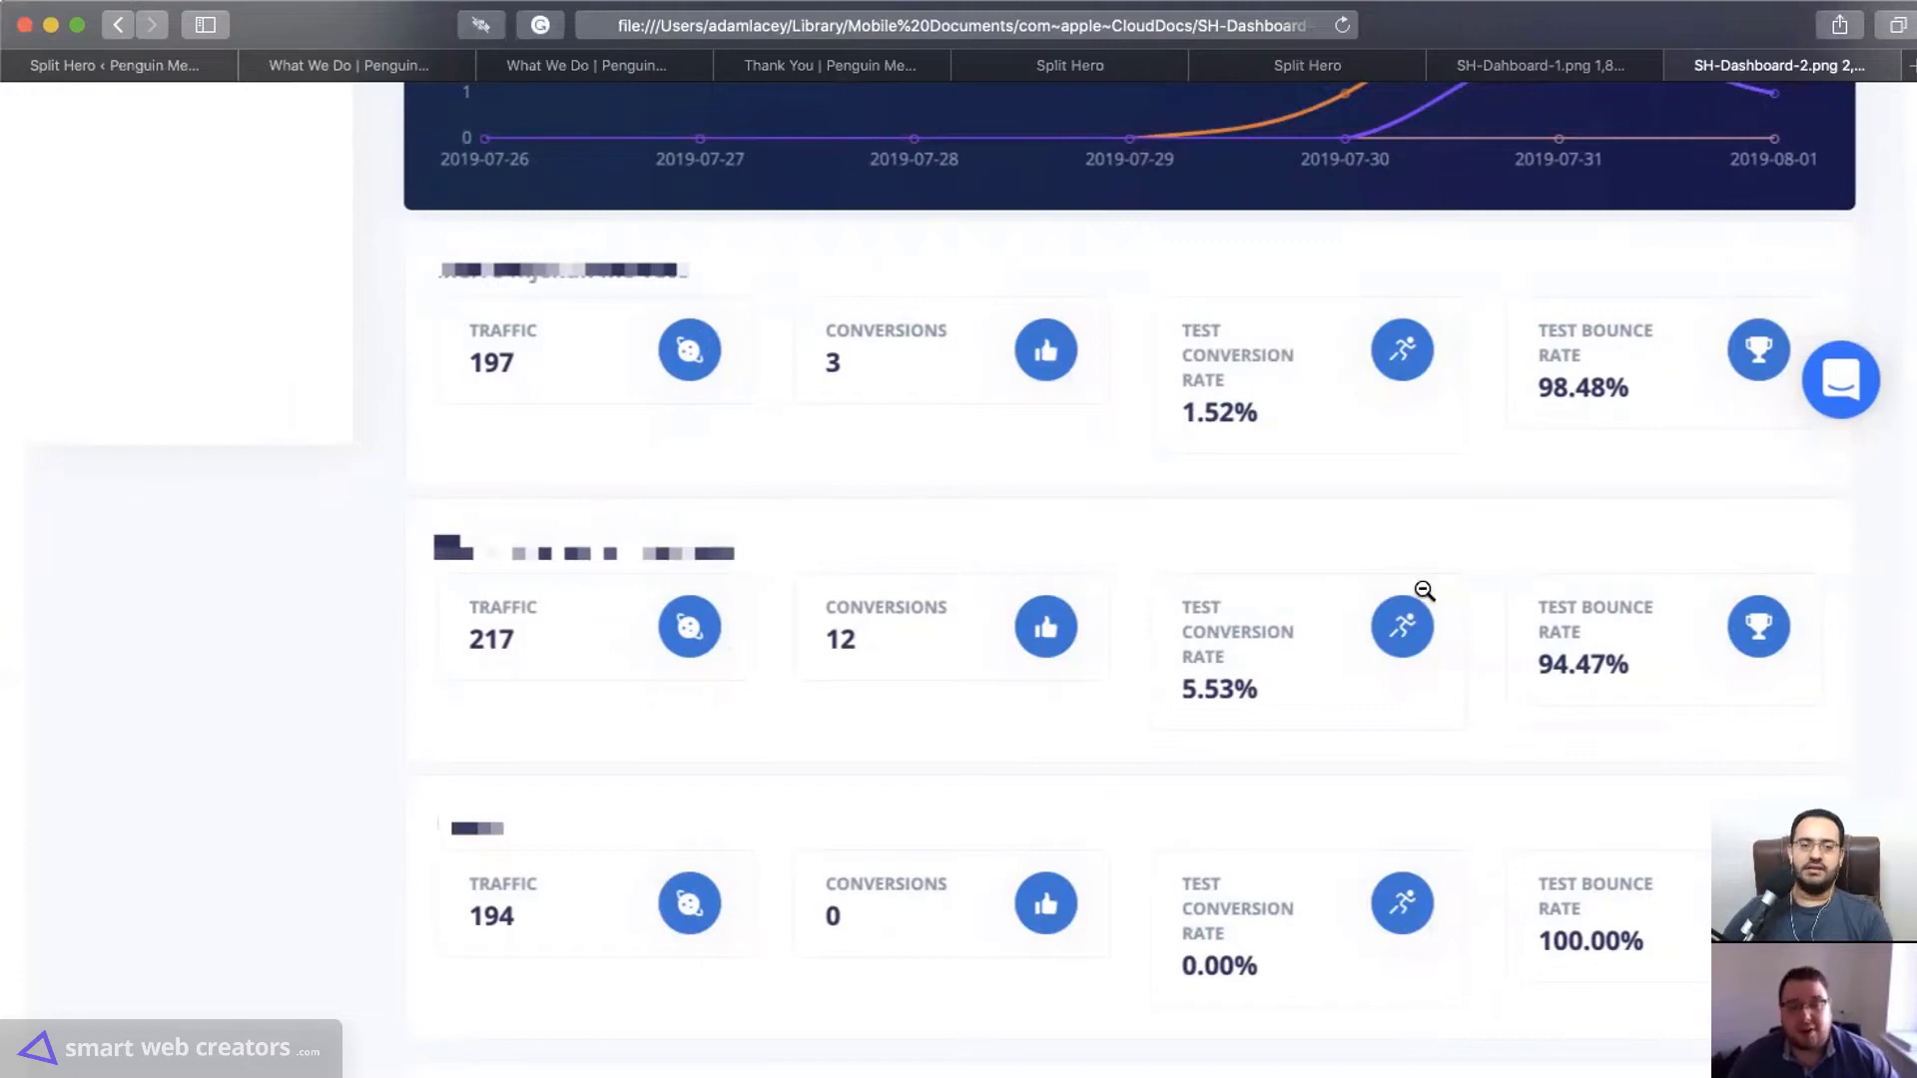
{"action": "scroll", "coordinate": [1475, 596], "scroll_direction": "down", "scroll_amount": 5}
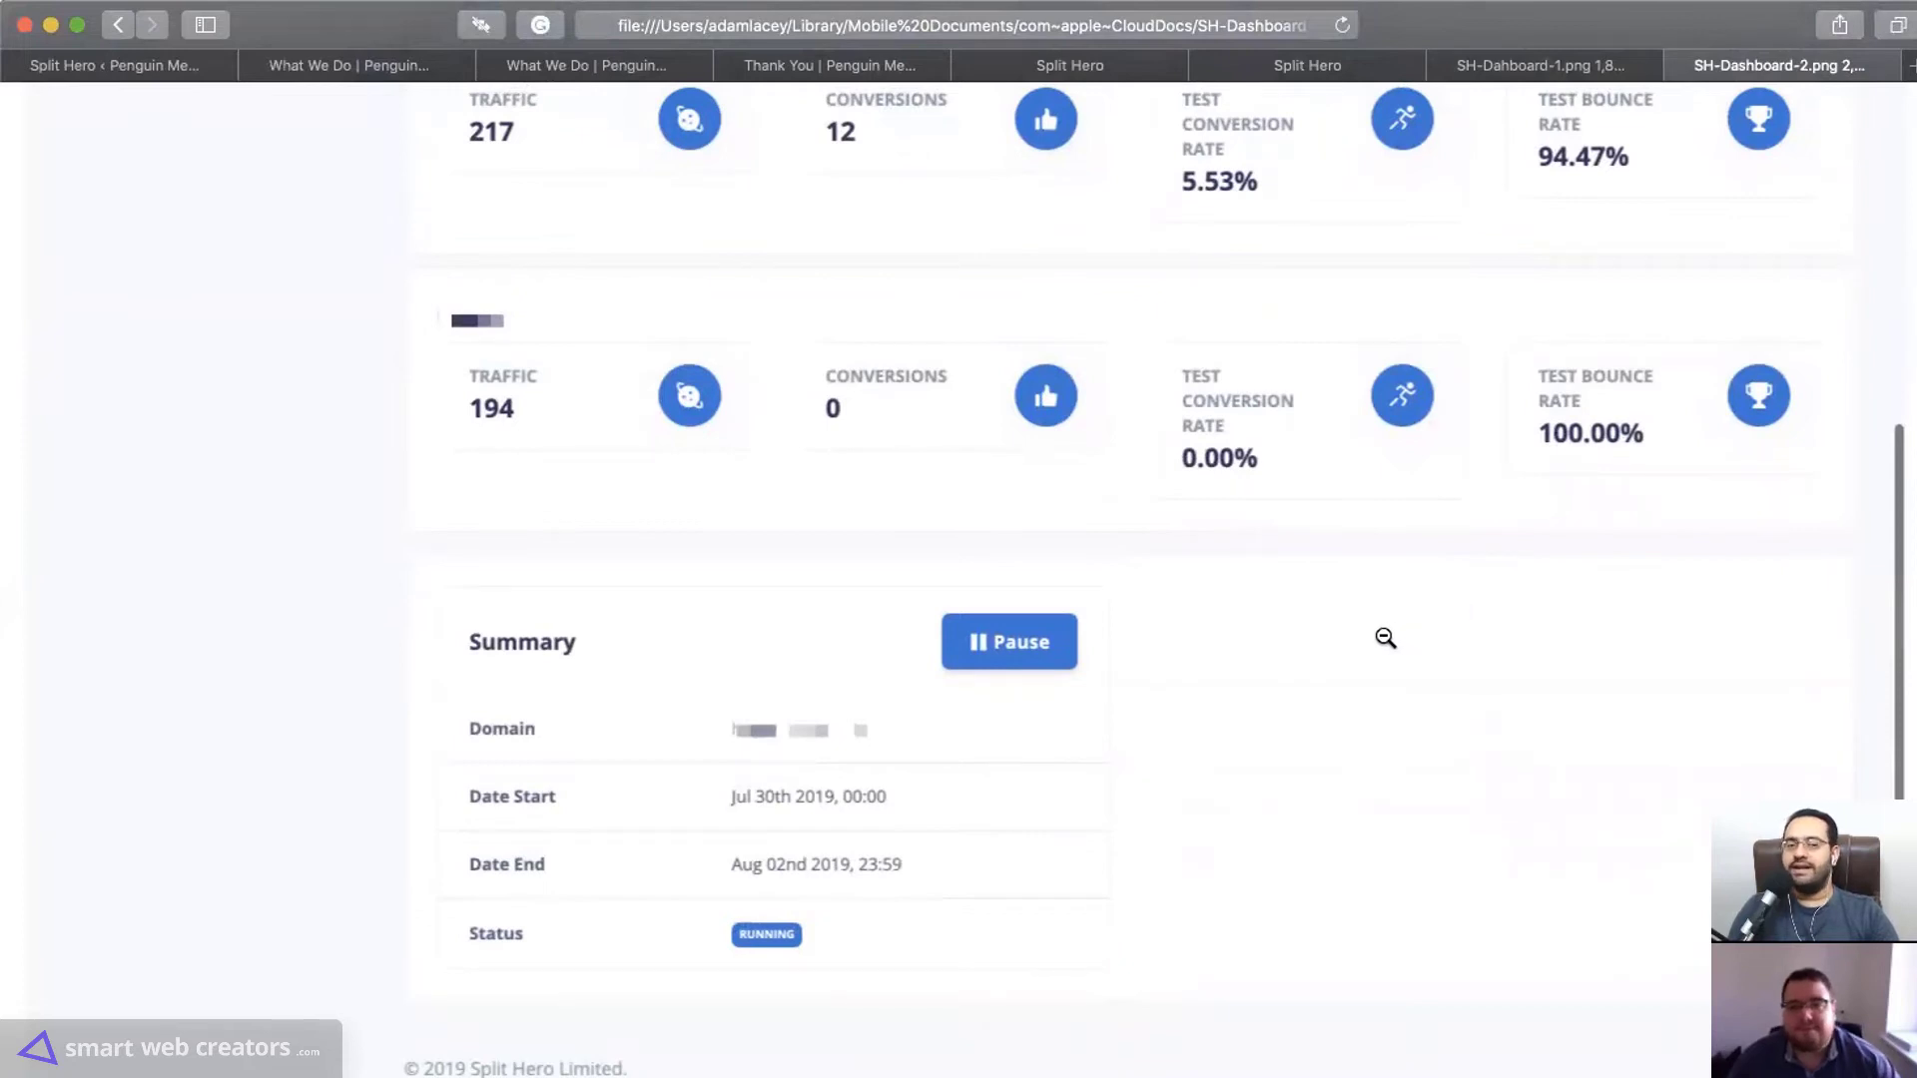
{"action": "scroll", "coordinate": [1385, 639], "scroll_direction": "up", "scroll_amount": 5}
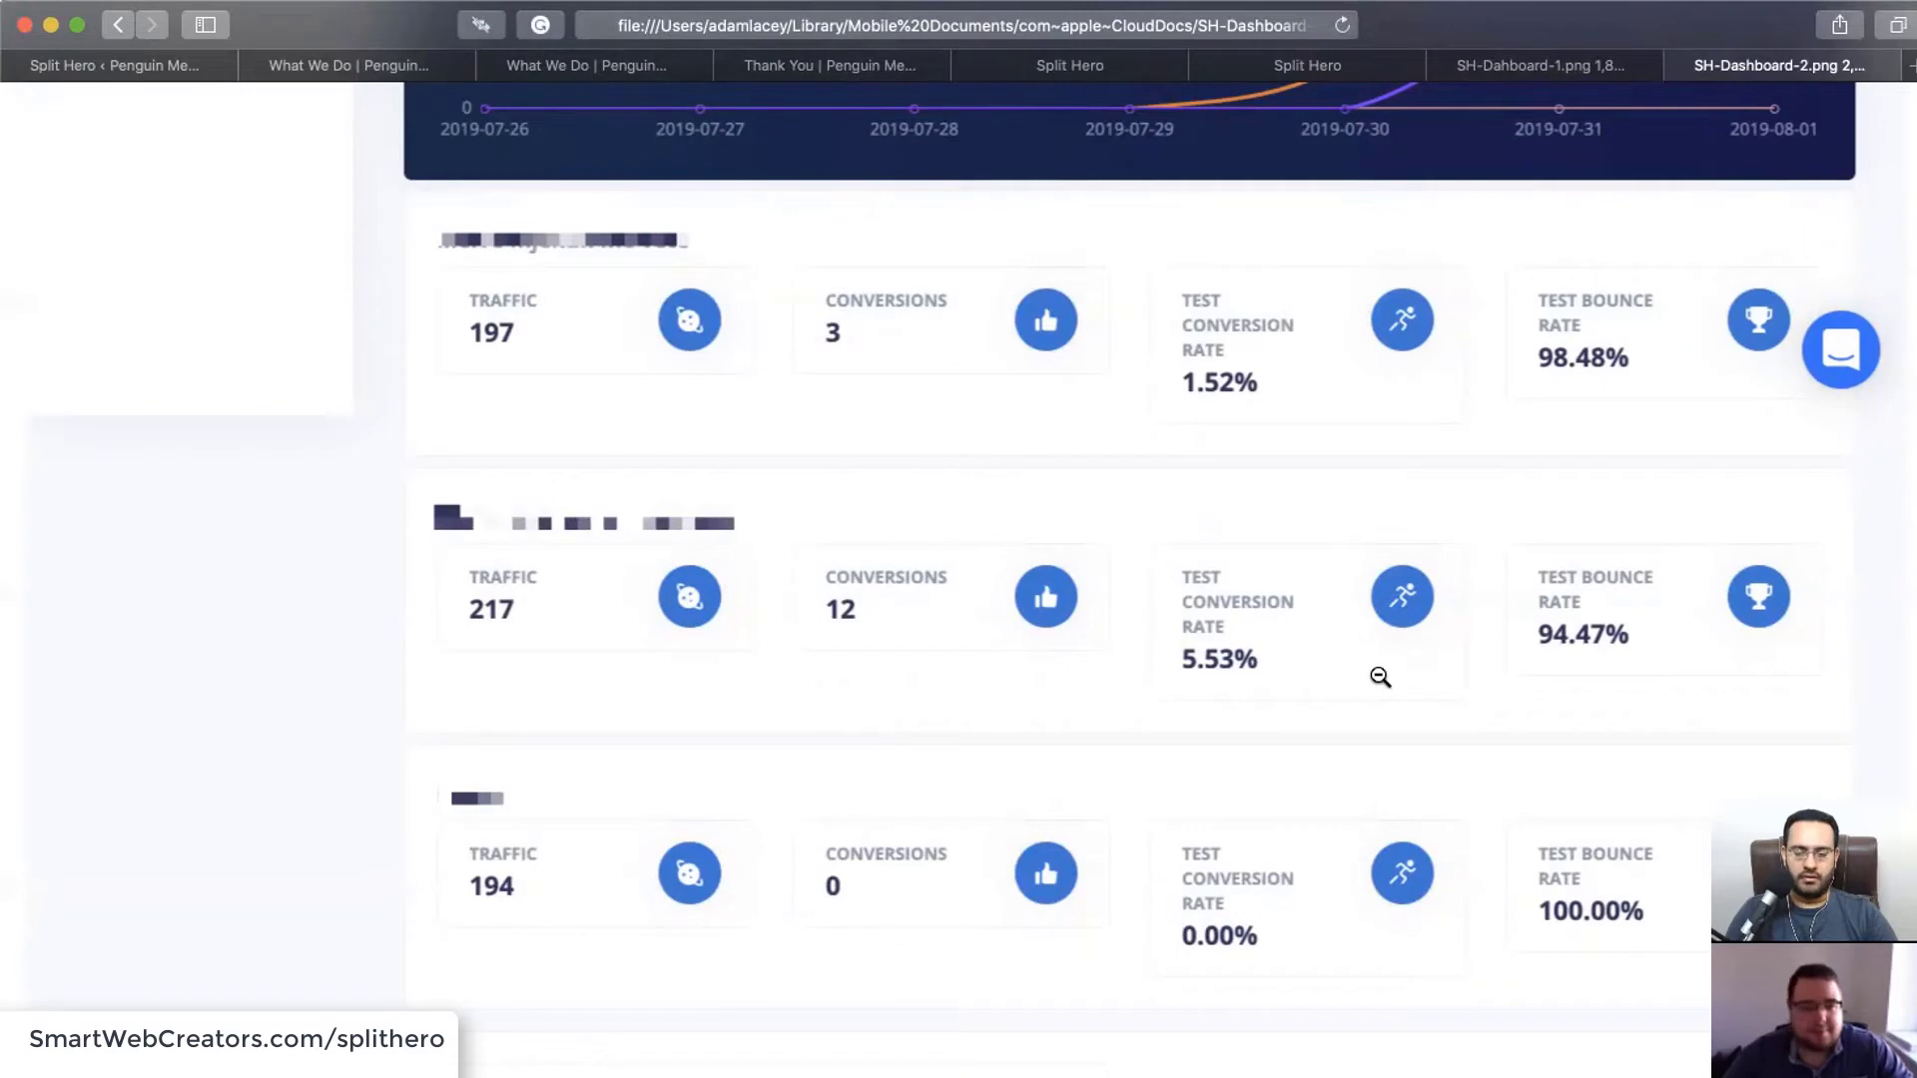
{"action": "scroll", "coordinate": [1323, 544], "scroll_direction": "down", "scroll_amount": 5}
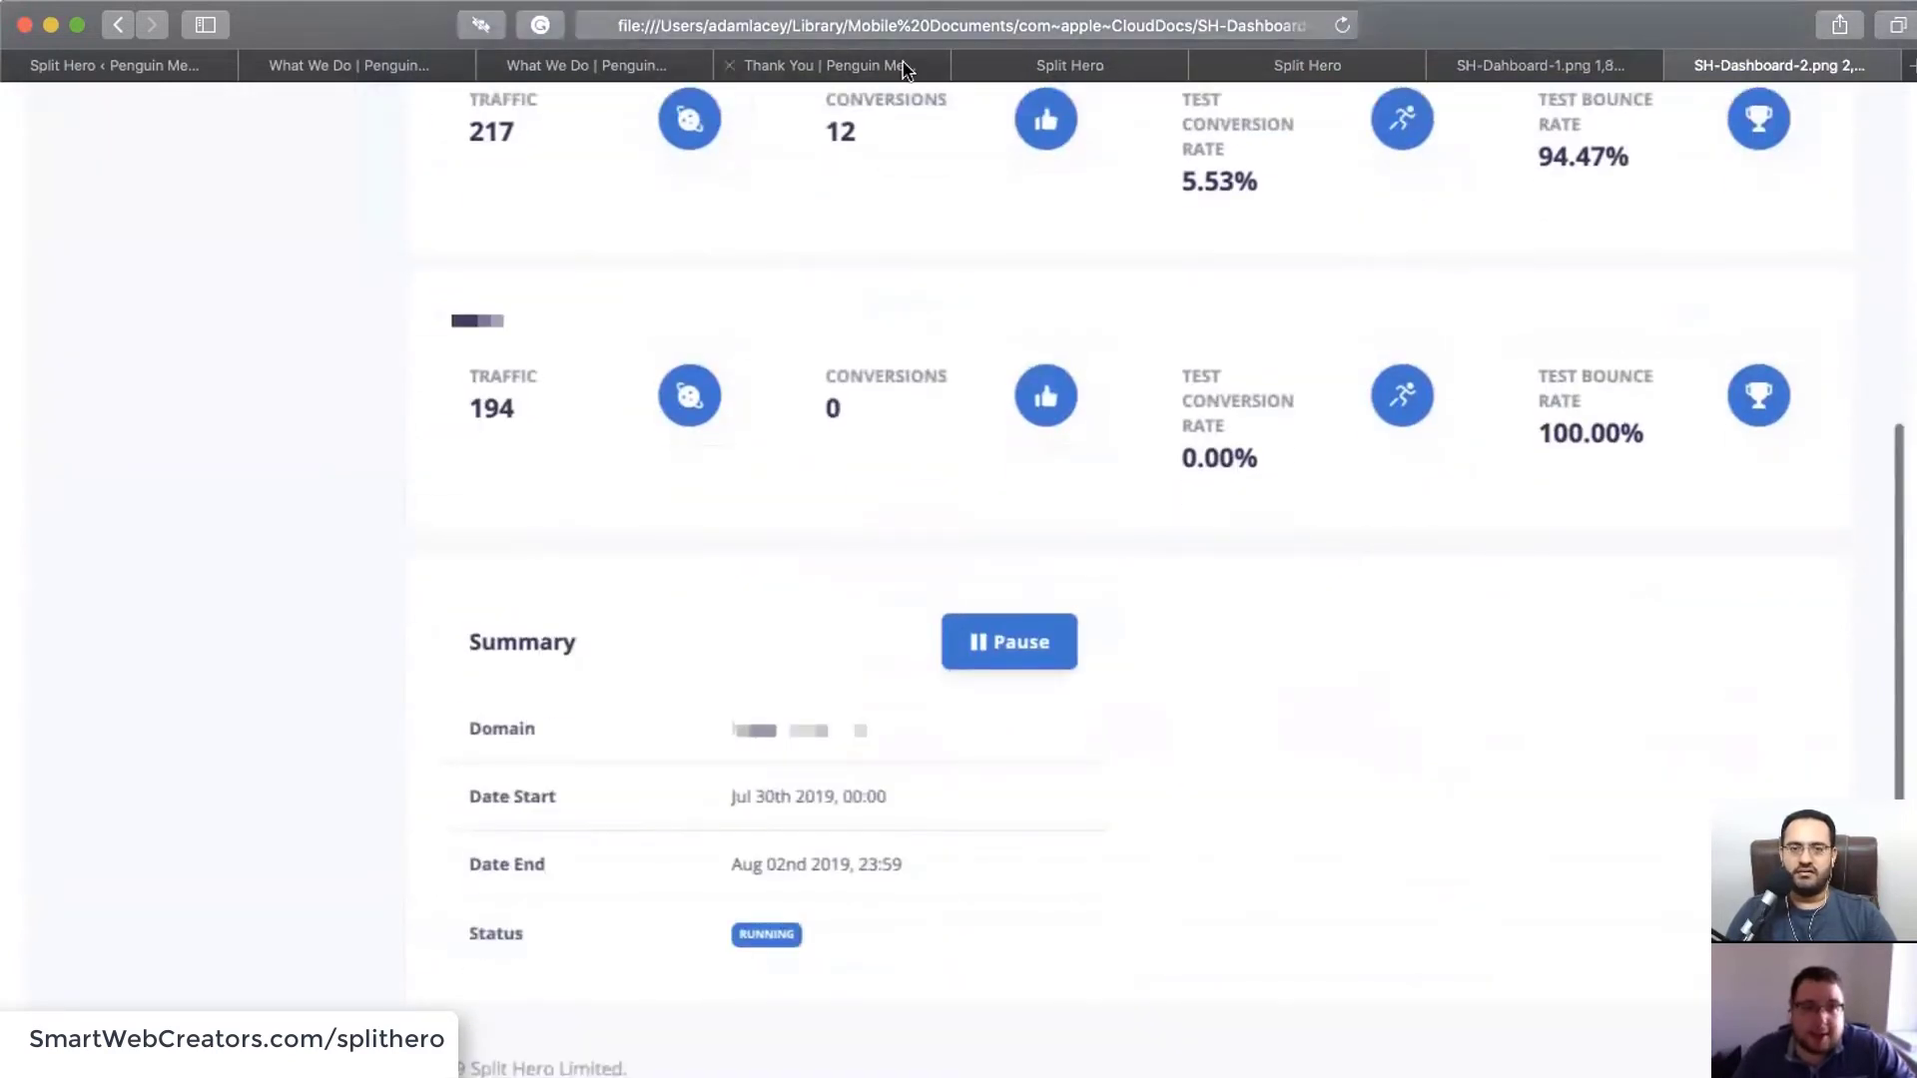
Reload the Demo Video campaign page in Split Hero, and return to the seven-day conversions chart in the SH-Dashboard-2.png sample
{"action": "left_click", "coordinate": [1094, 66]}
{"action": "left_click", "coordinate": [1342, 25]}
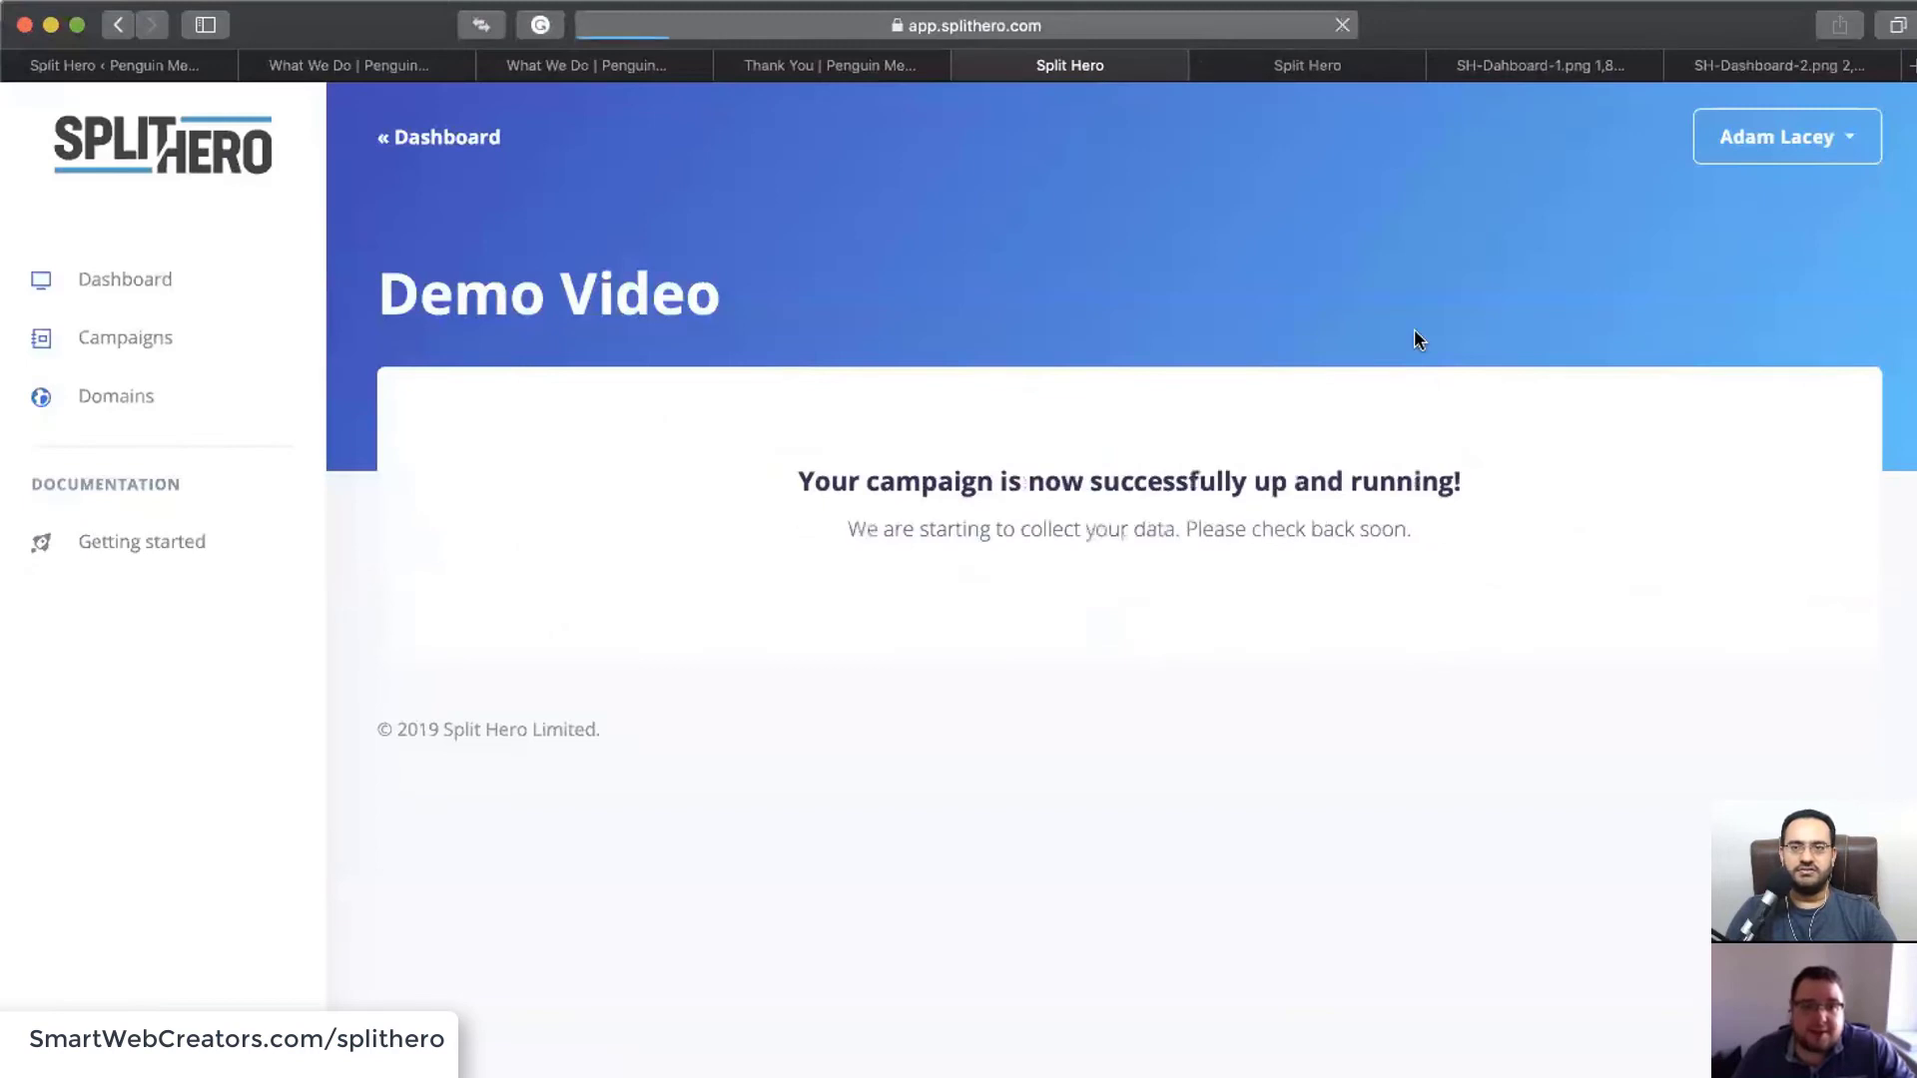
{"action": "left_click", "coordinate": [1746, 66]}
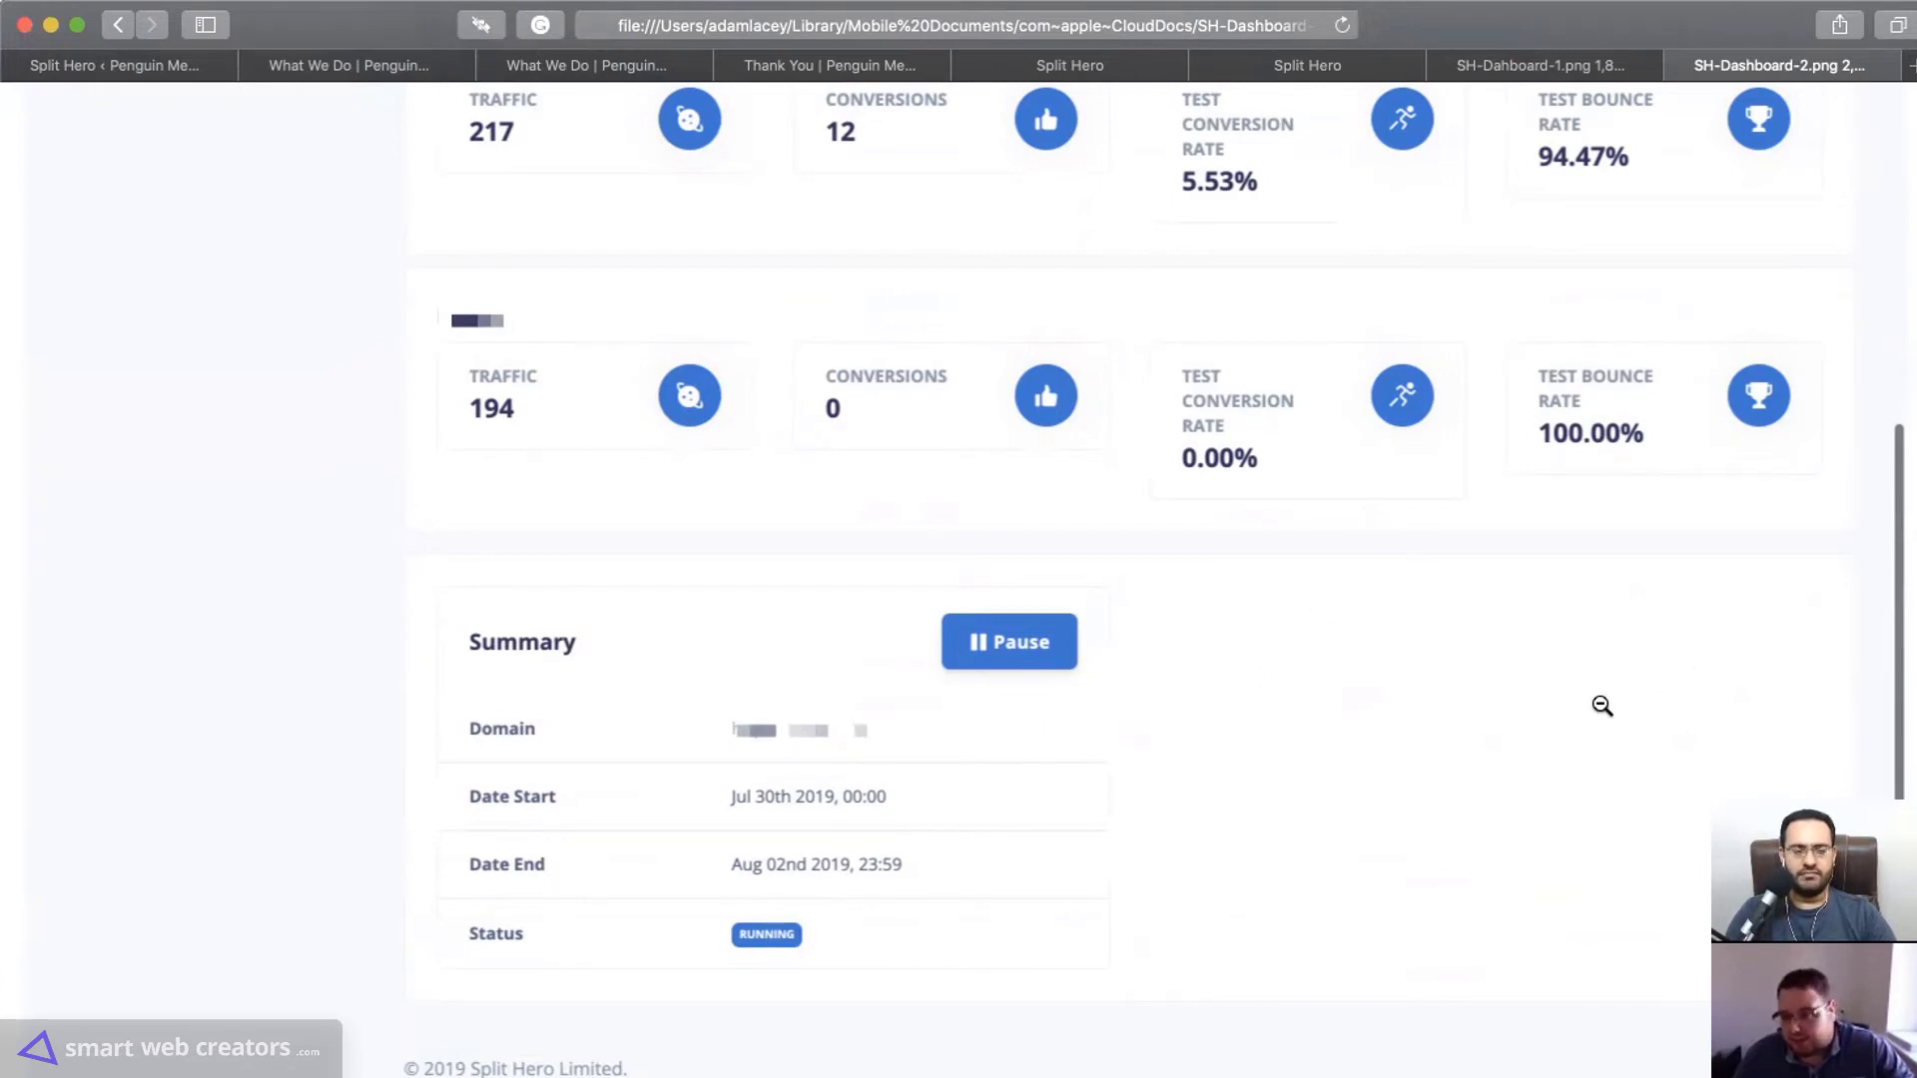
{"action": "scroll", "coordinate": [1554, 799], "scroll_direction": "up", "scroll_amount": 15}
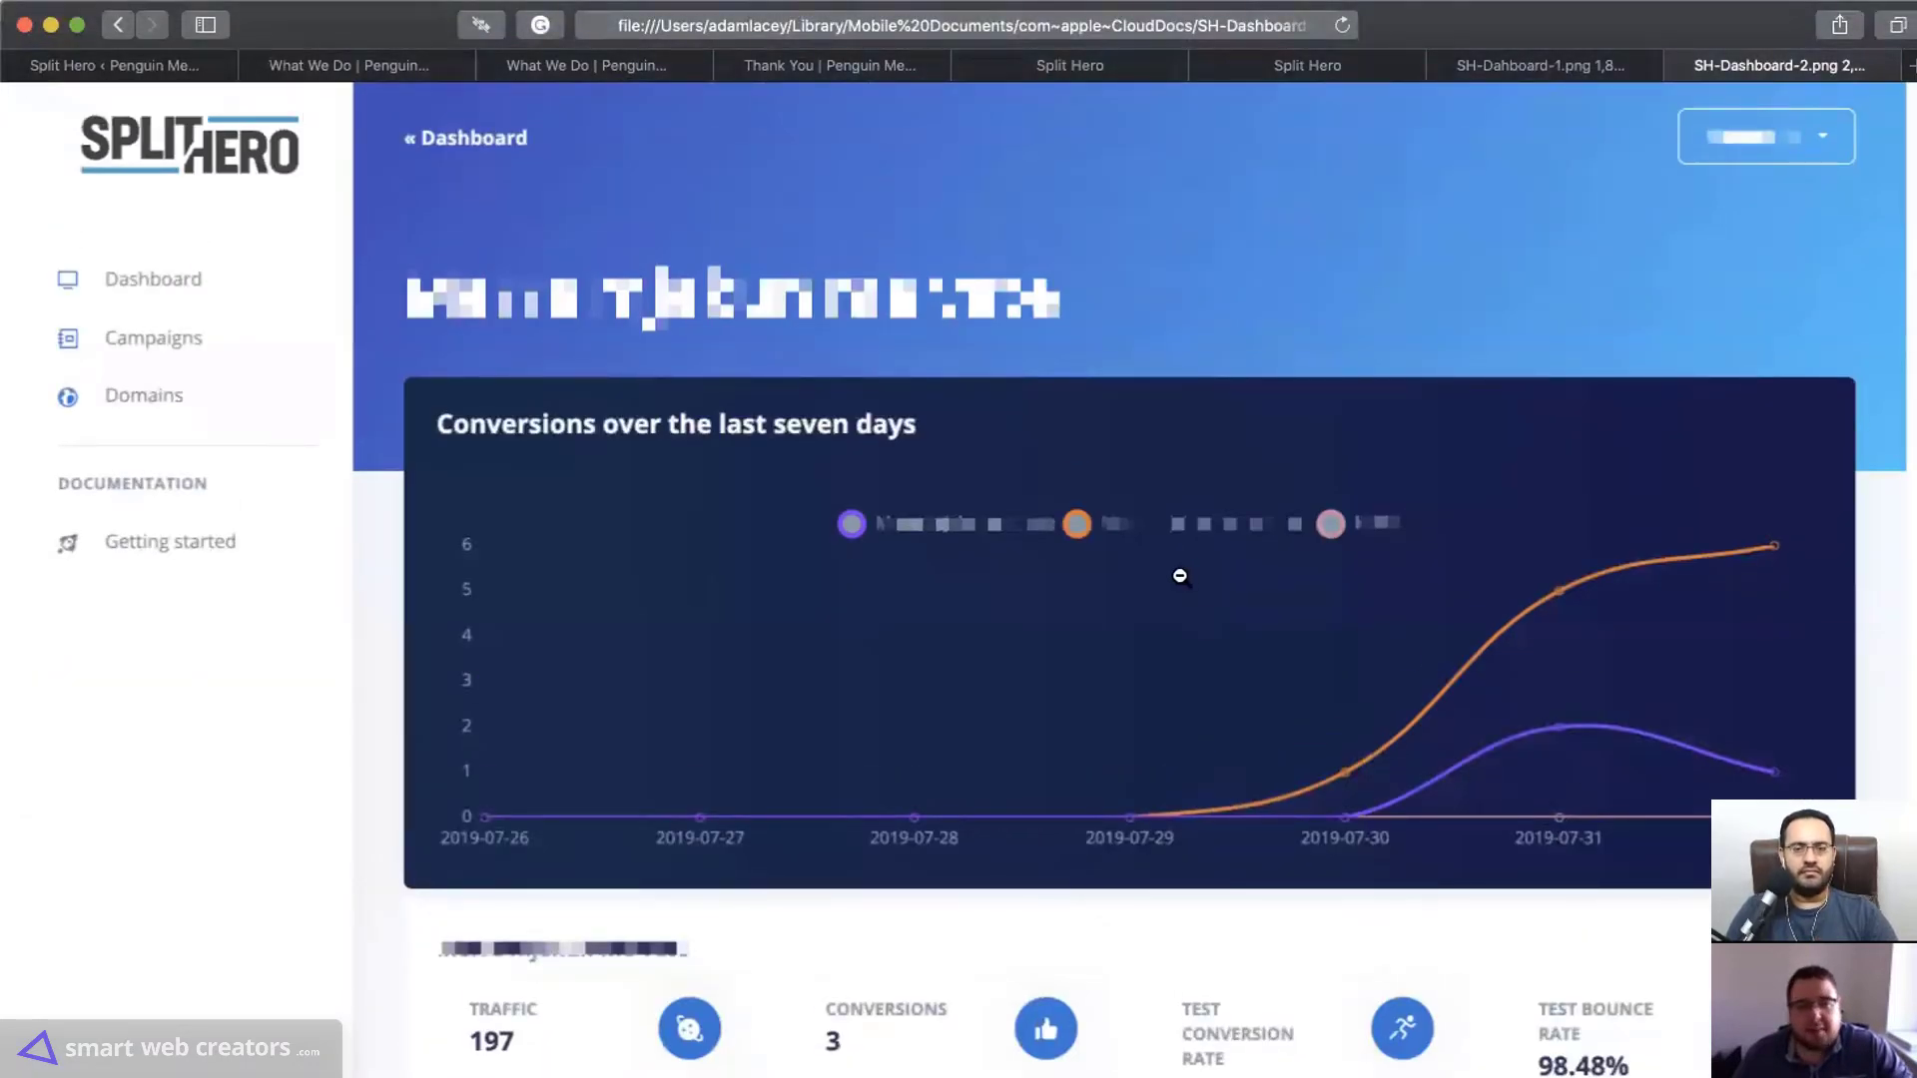
Check the Demo Video campaign's status in the Split Hero campaign list and read the message on its campaign page
{"action": "left_click", "coordinate": [1059, 66]}
{"action": "left_click", "coordinate": [170, 335]}
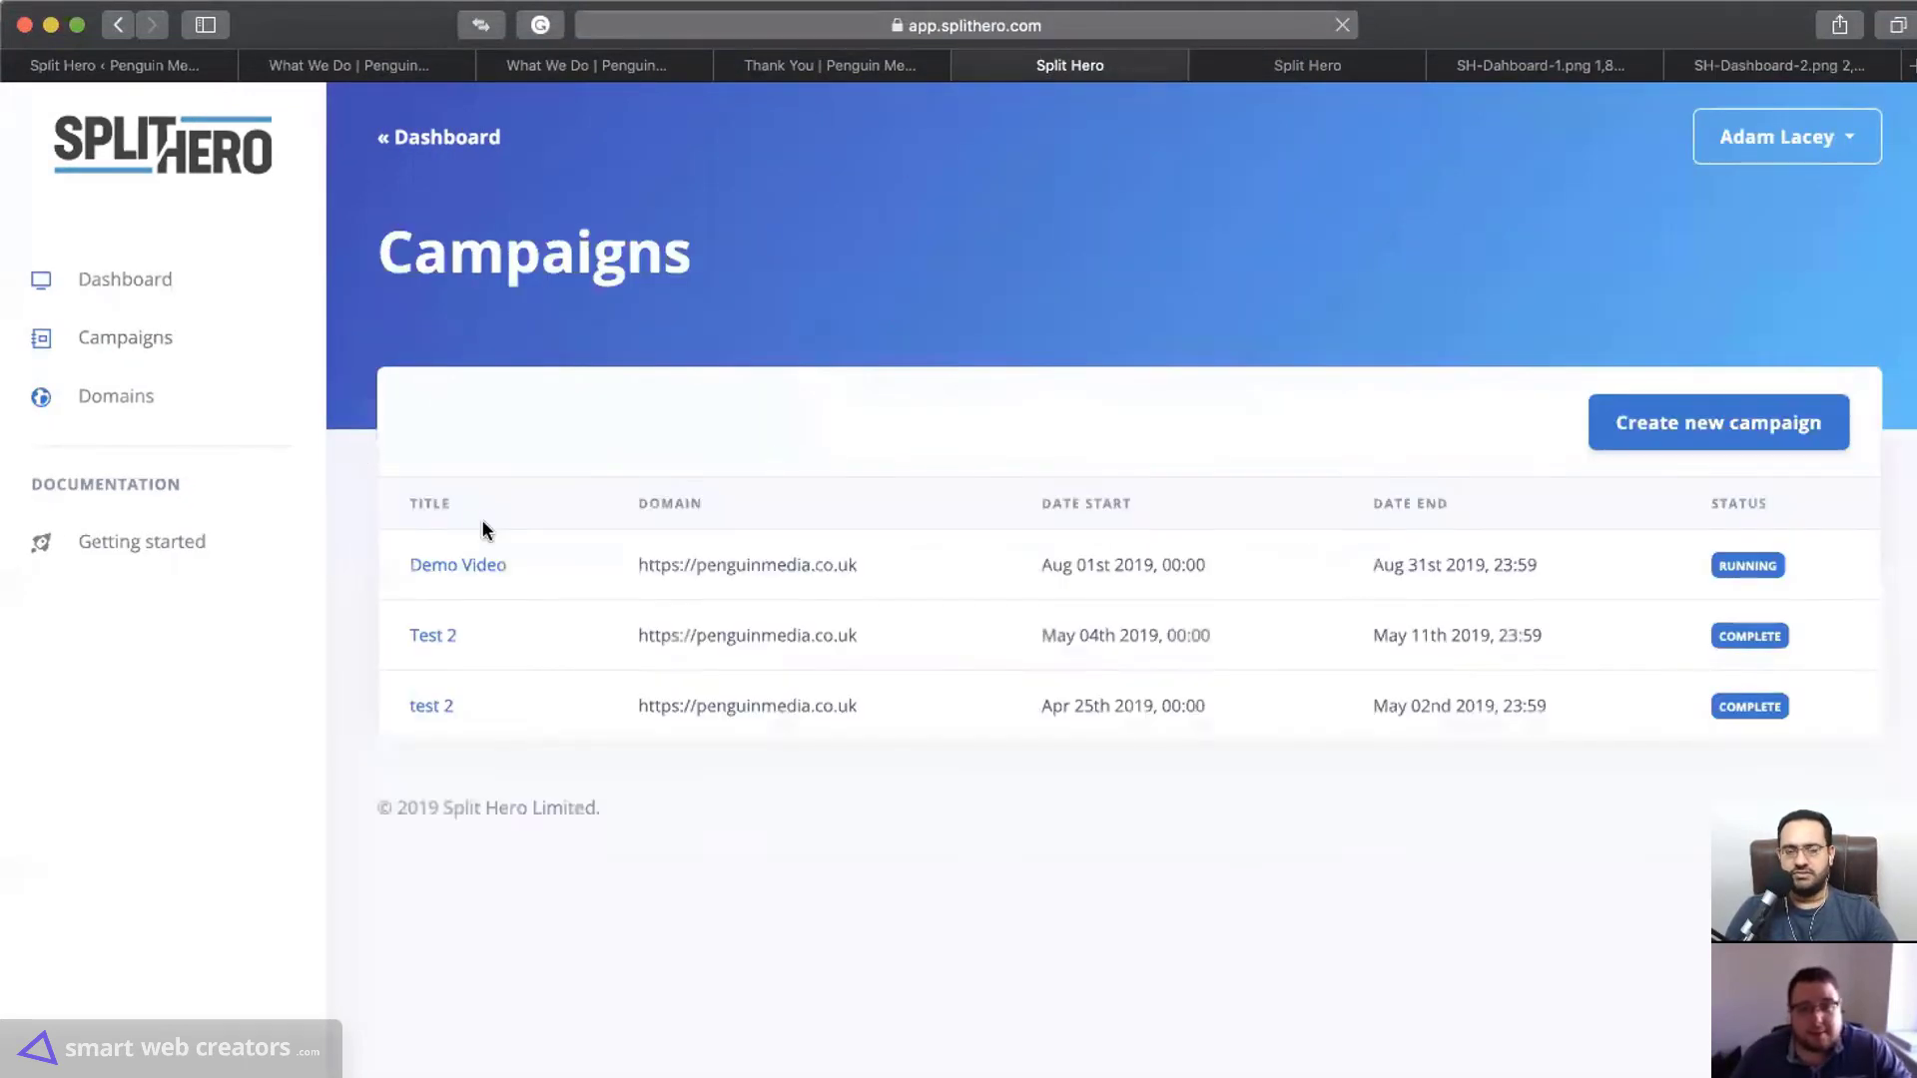
{"action": "left_click", "coordinate": [484, 565]}
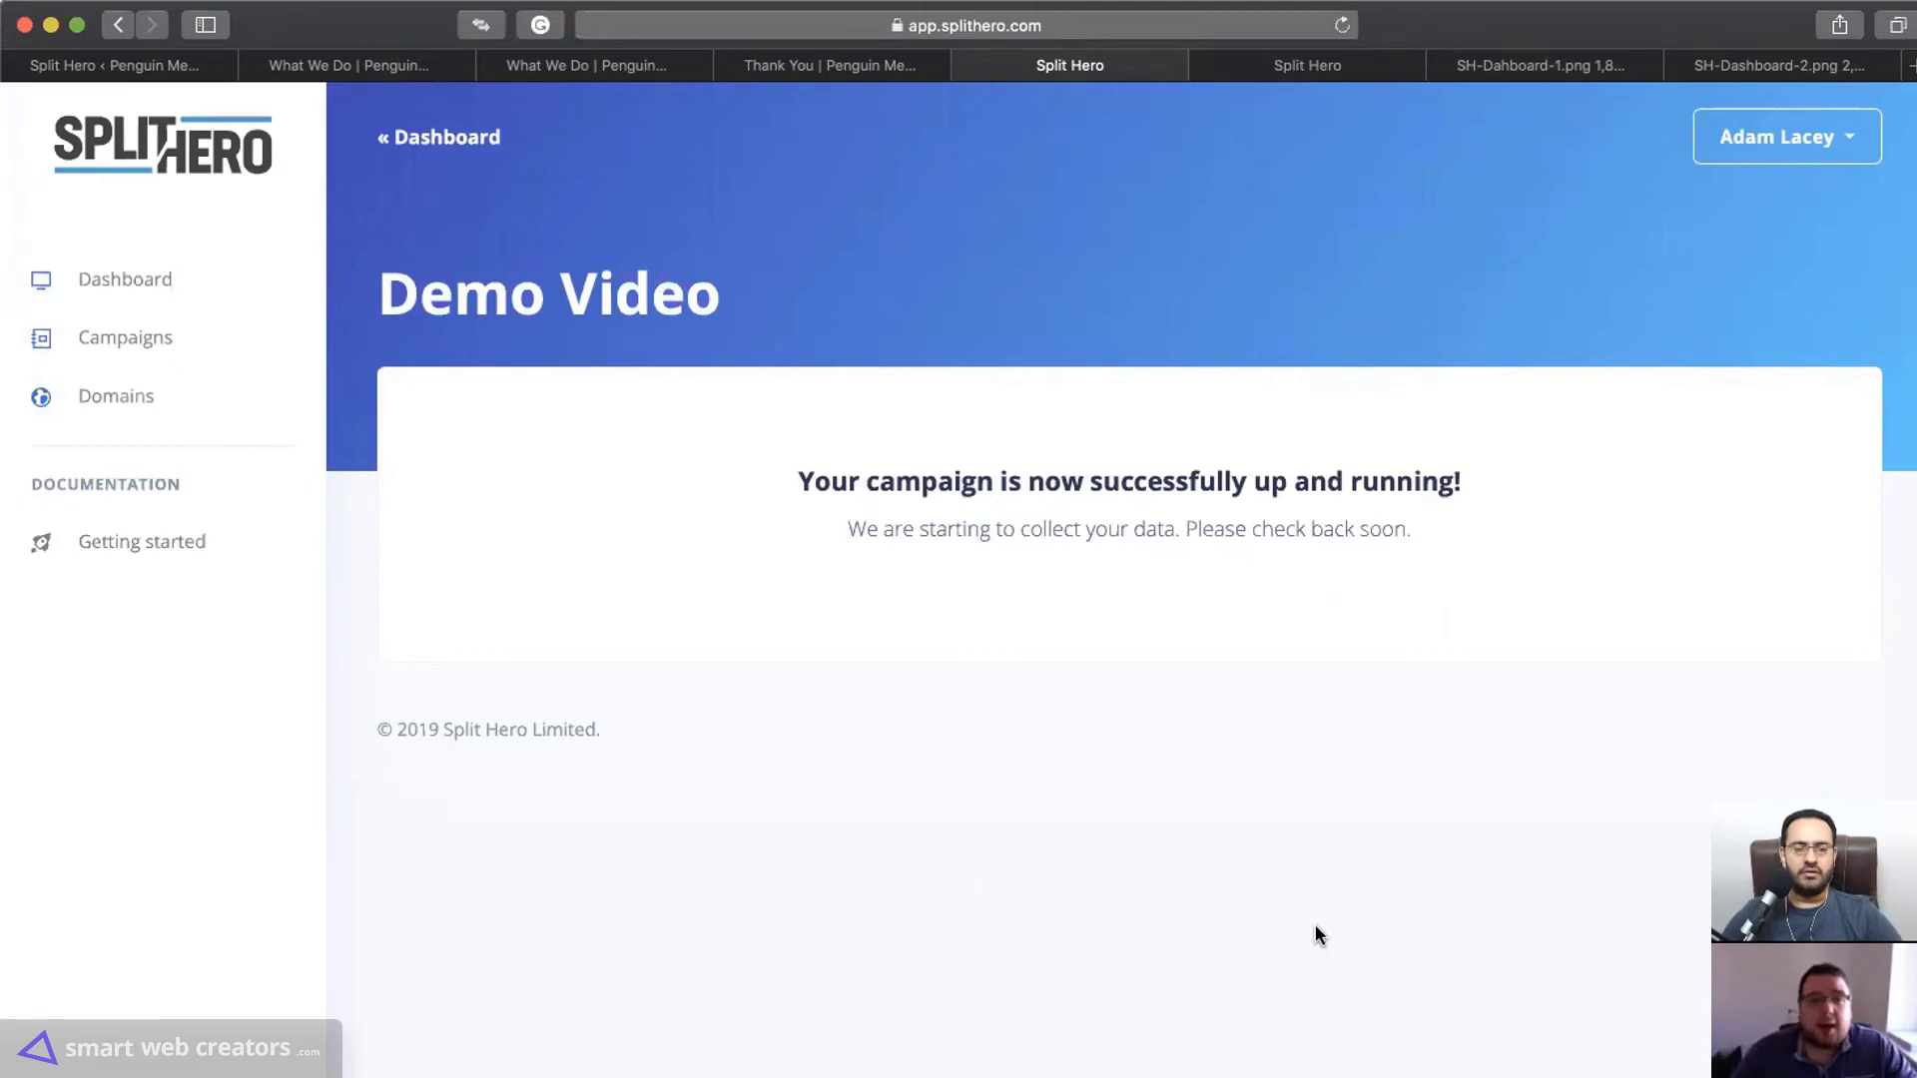
{"action": "left_click", "coordinate": [128, 335]}
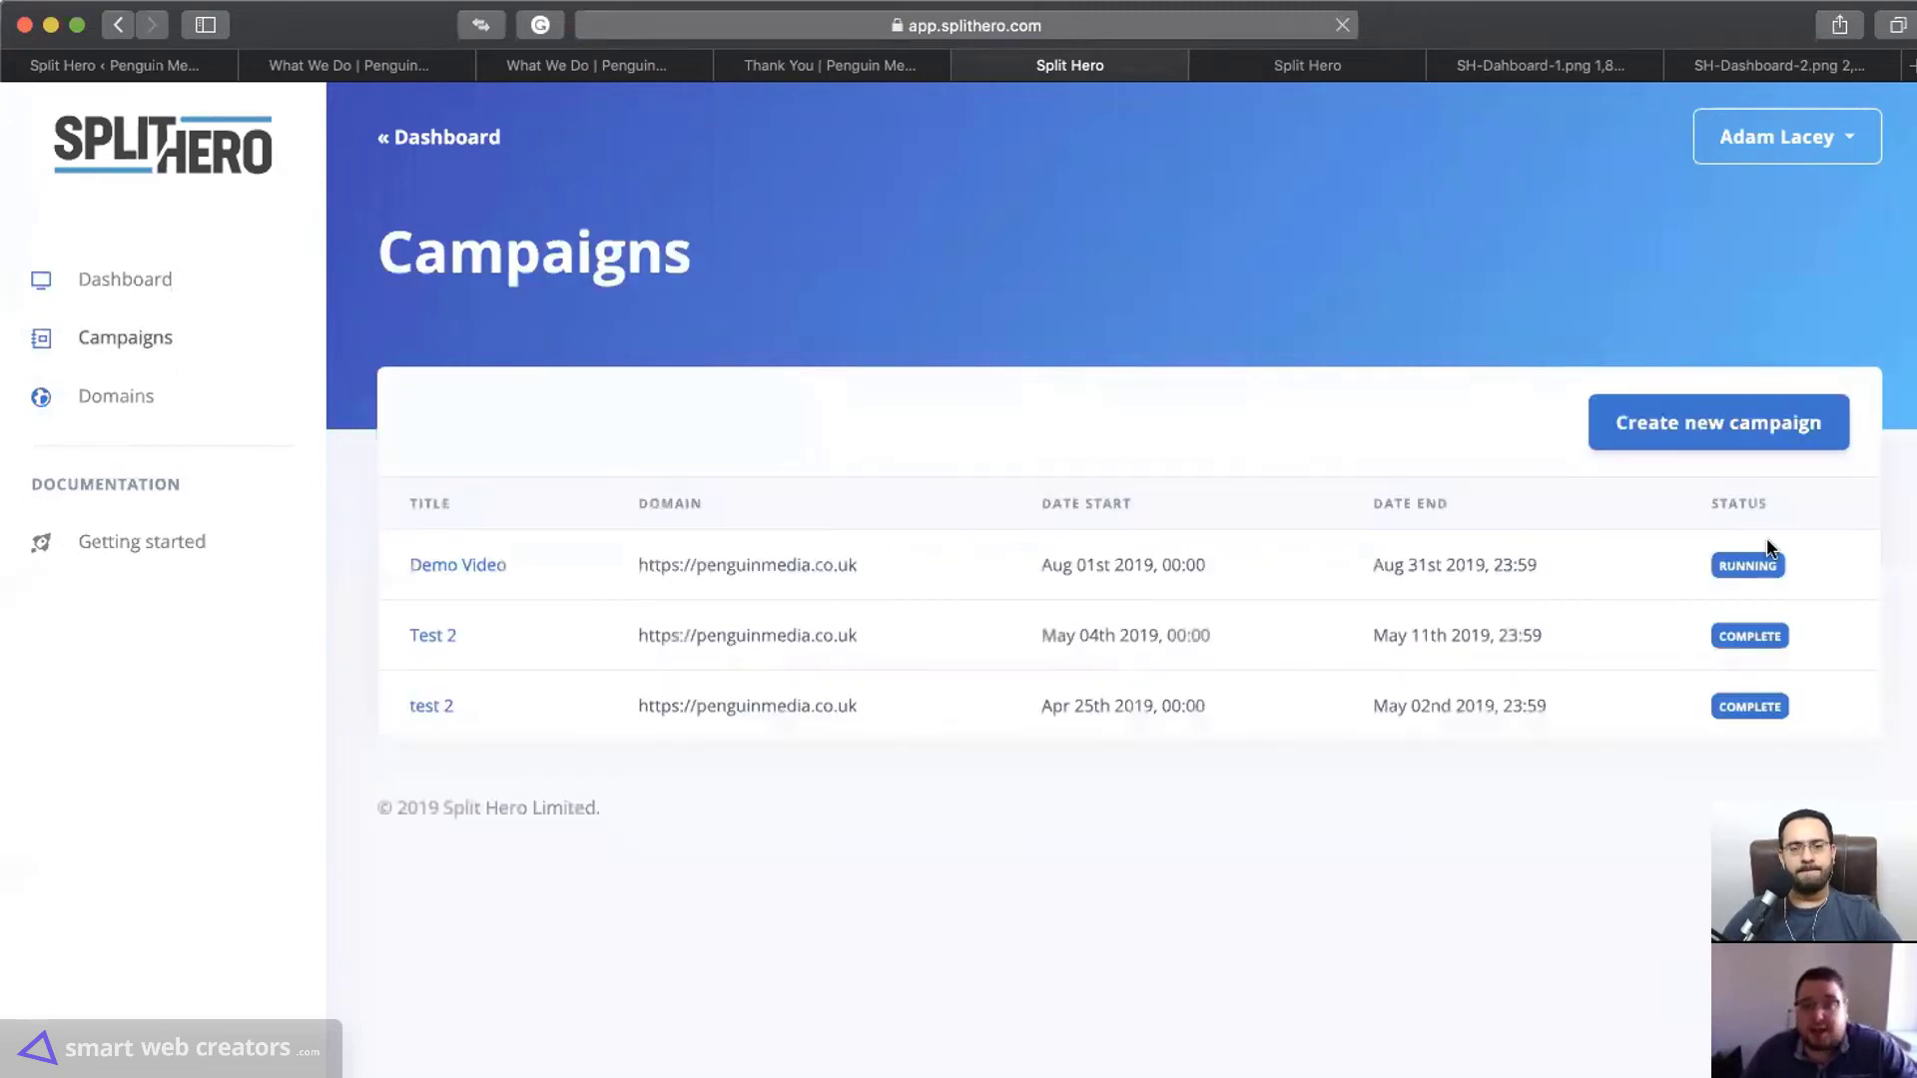
{"action": "left_click", "coordinate": [479, 565]}
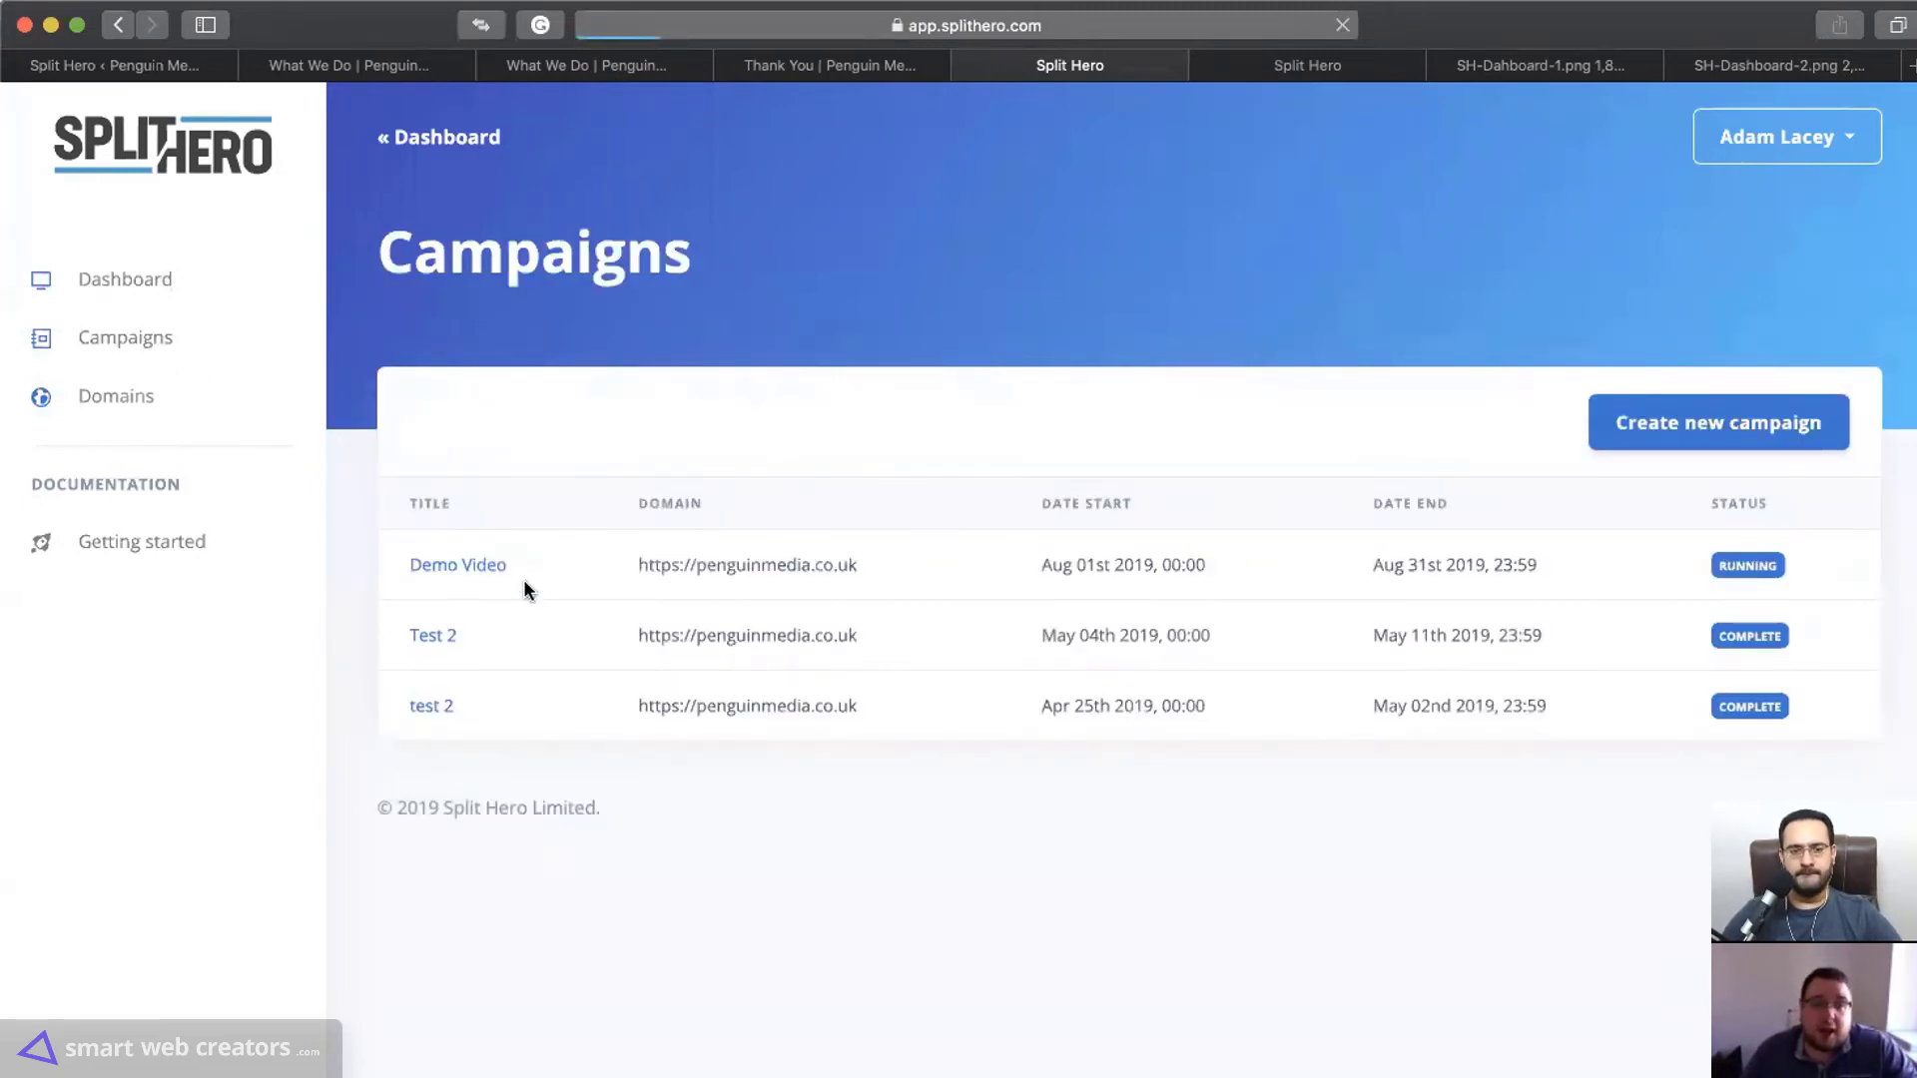
{"action": "left_click_drag", "start_coordinate": [777, 493], "coordinate": [1382, 479]}
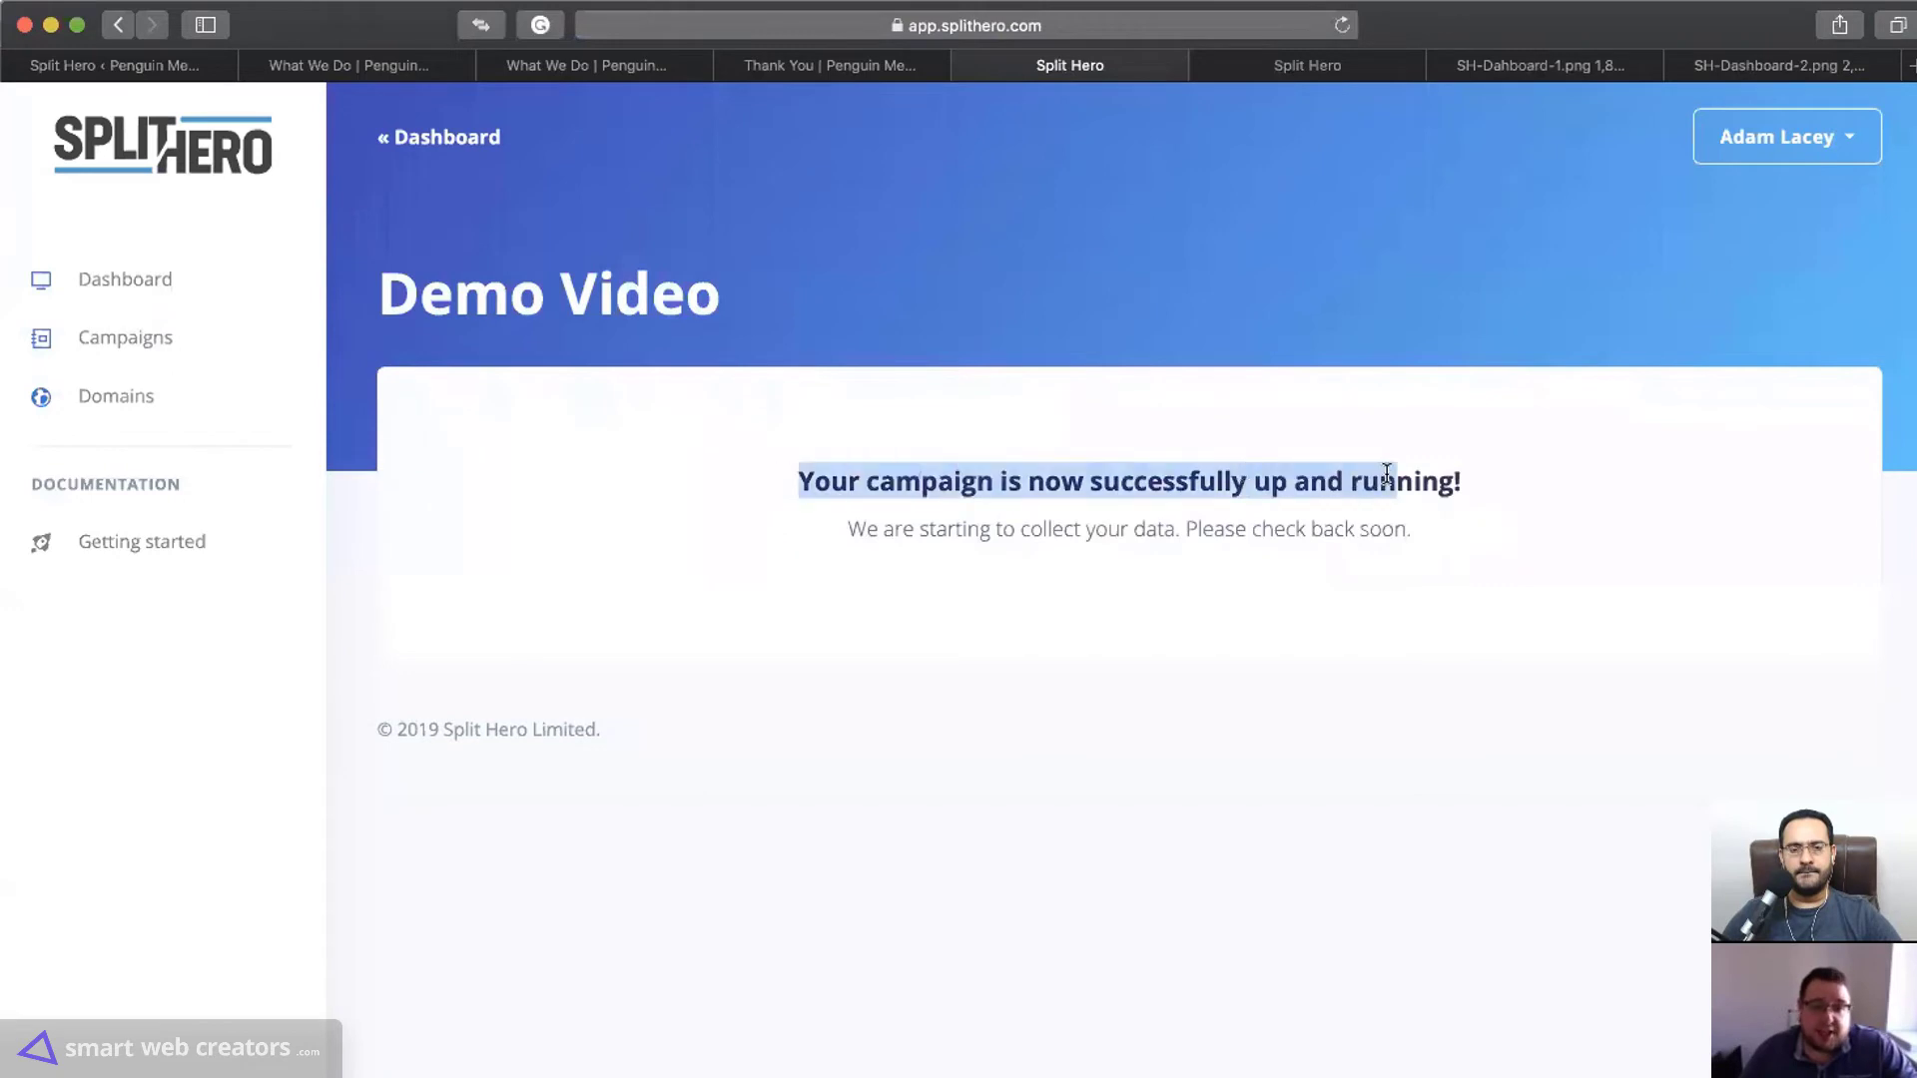
{"action": "left_click", "coordinate": [1432, 535]}
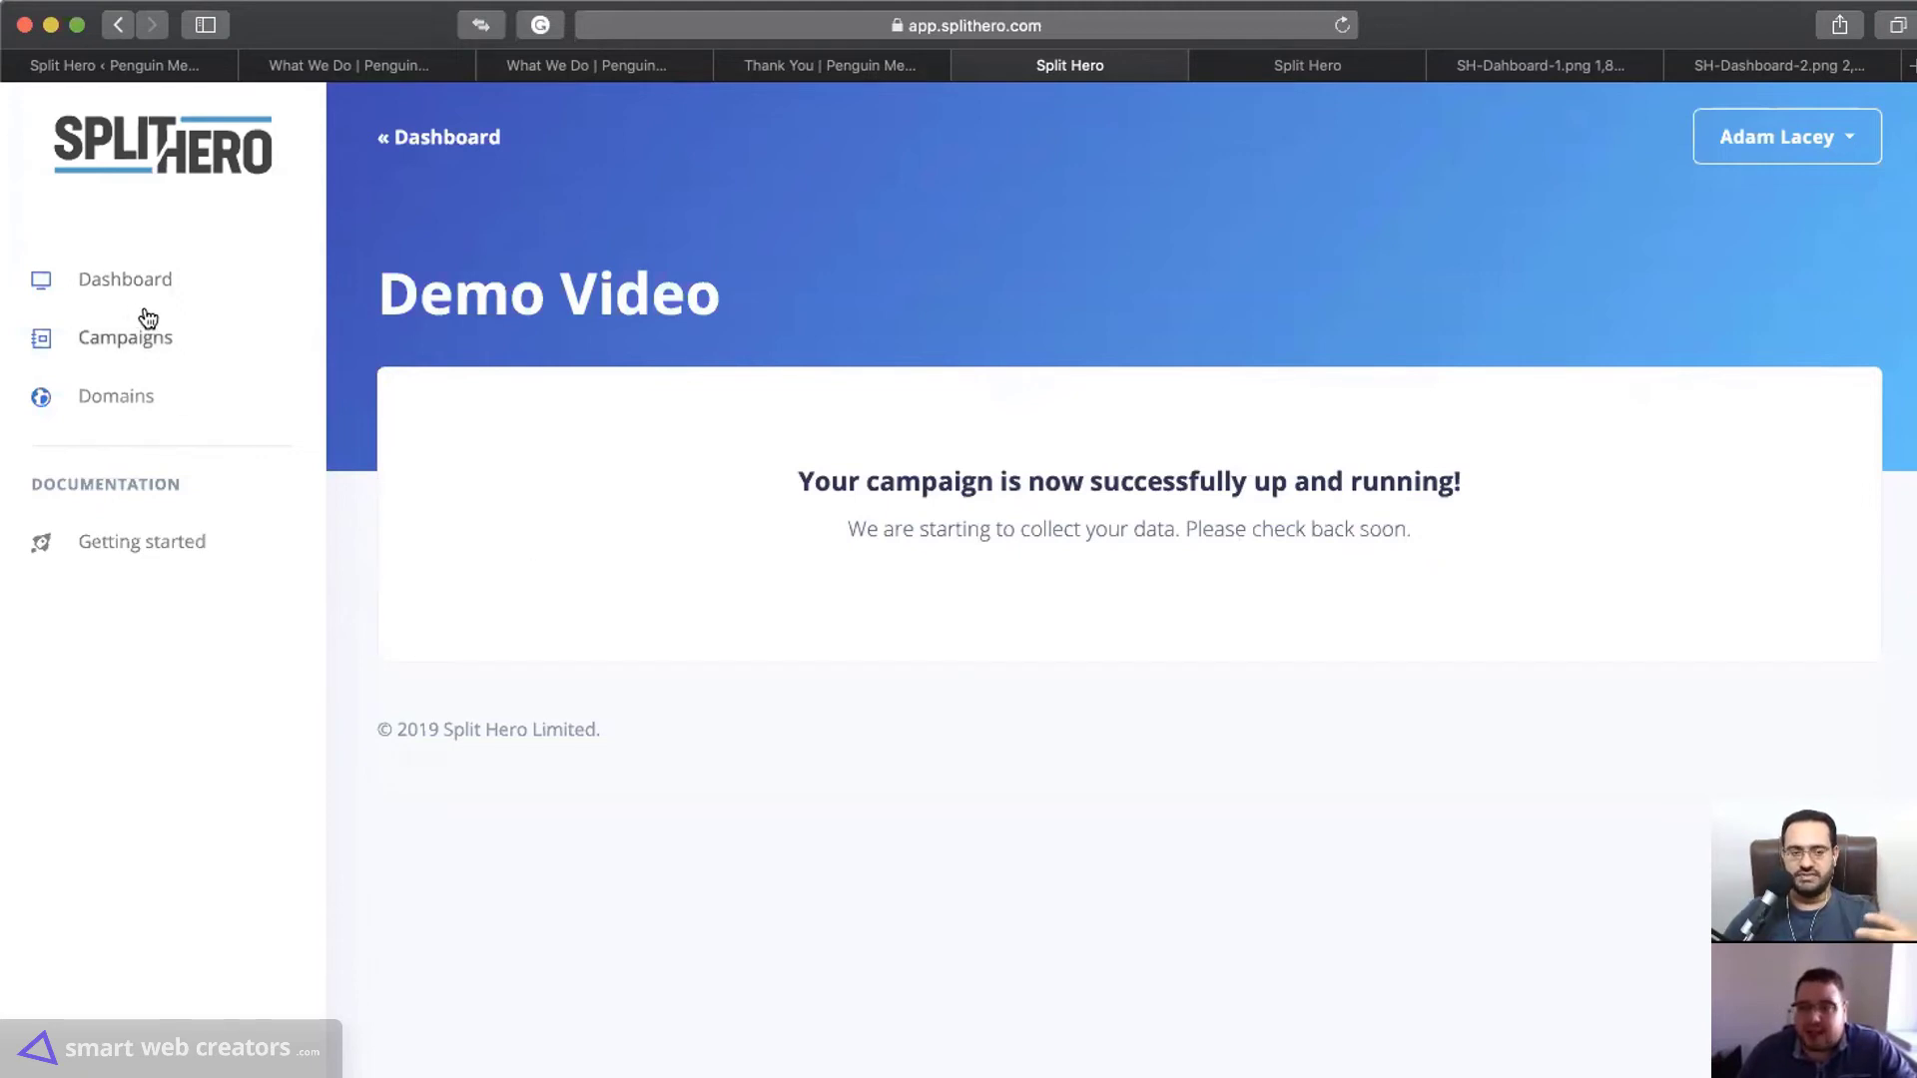
View the account dashboard overview, and open the Test 2 campaign that ran May 04th to May 11th 2019
{"action": "left_click", "coordinate": [122, 279]}
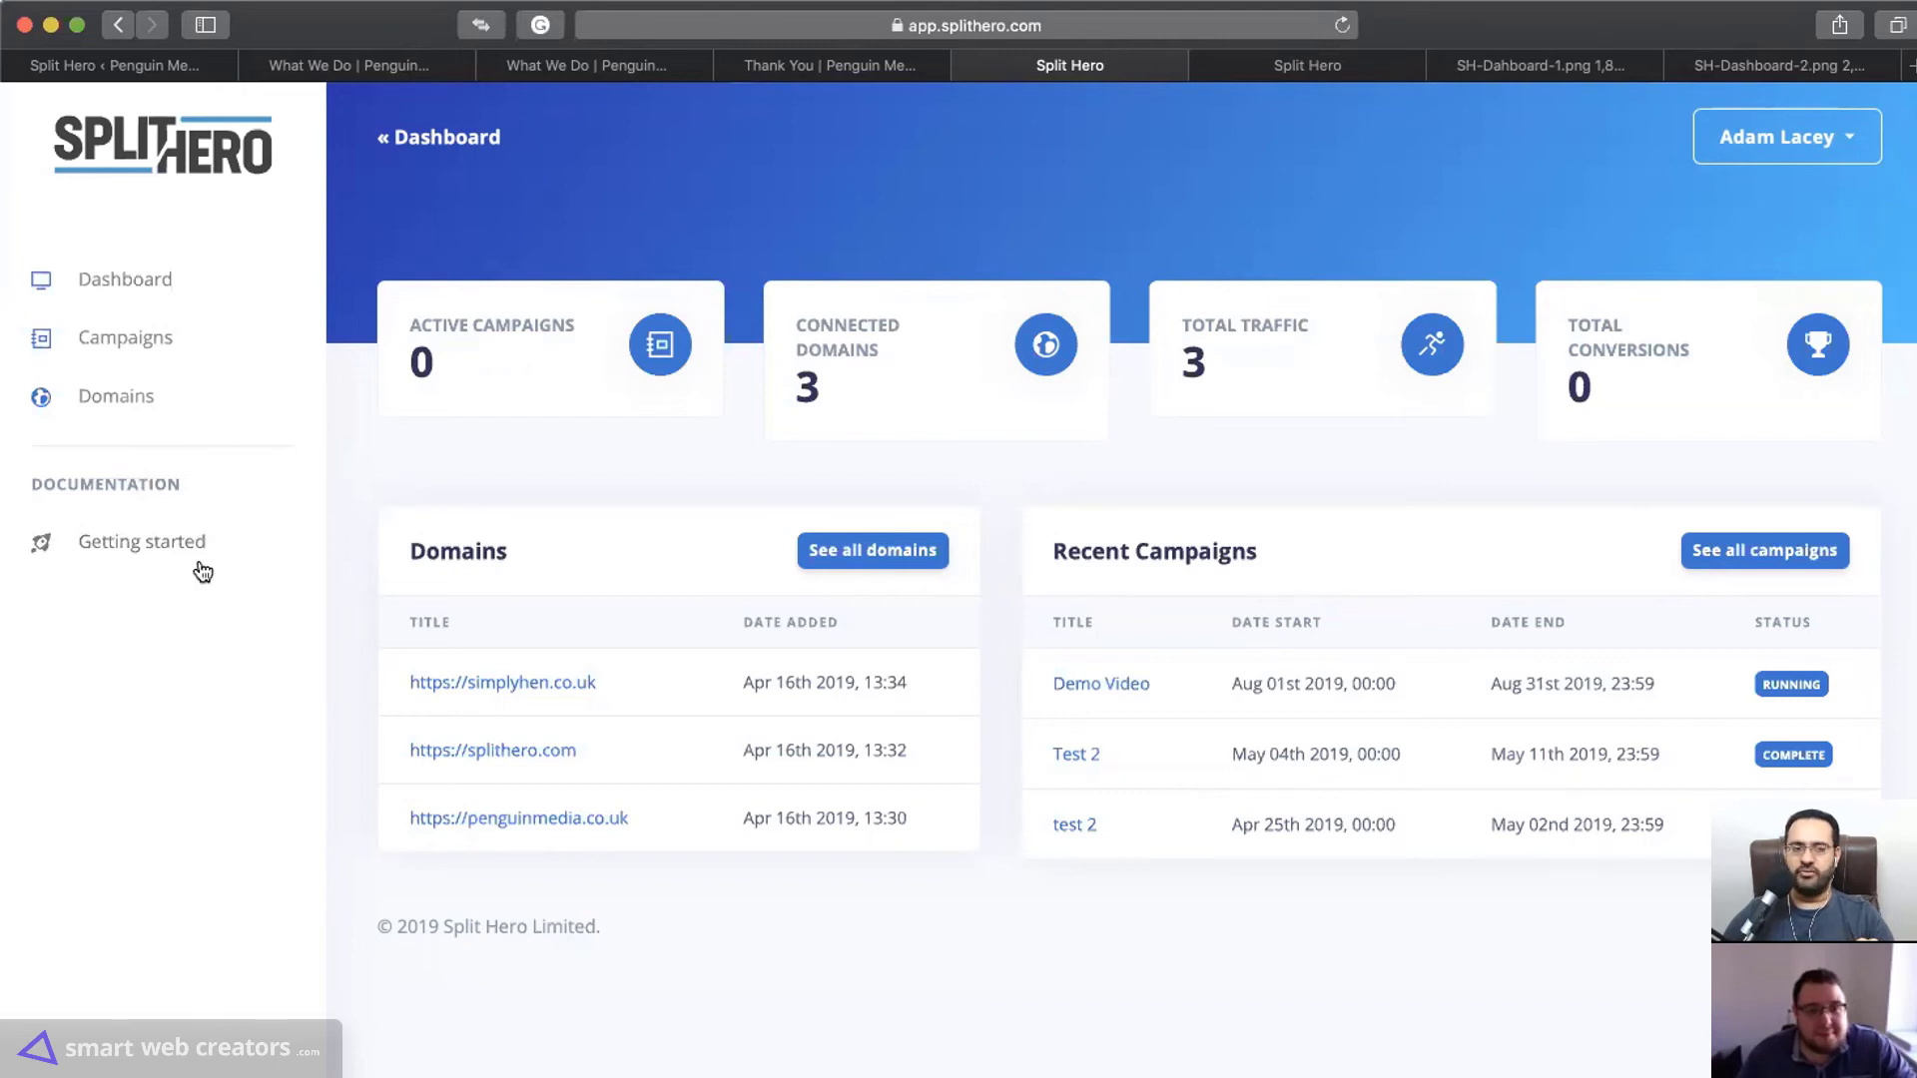
{"action": "left_click", "coordinate": [122, 341]}
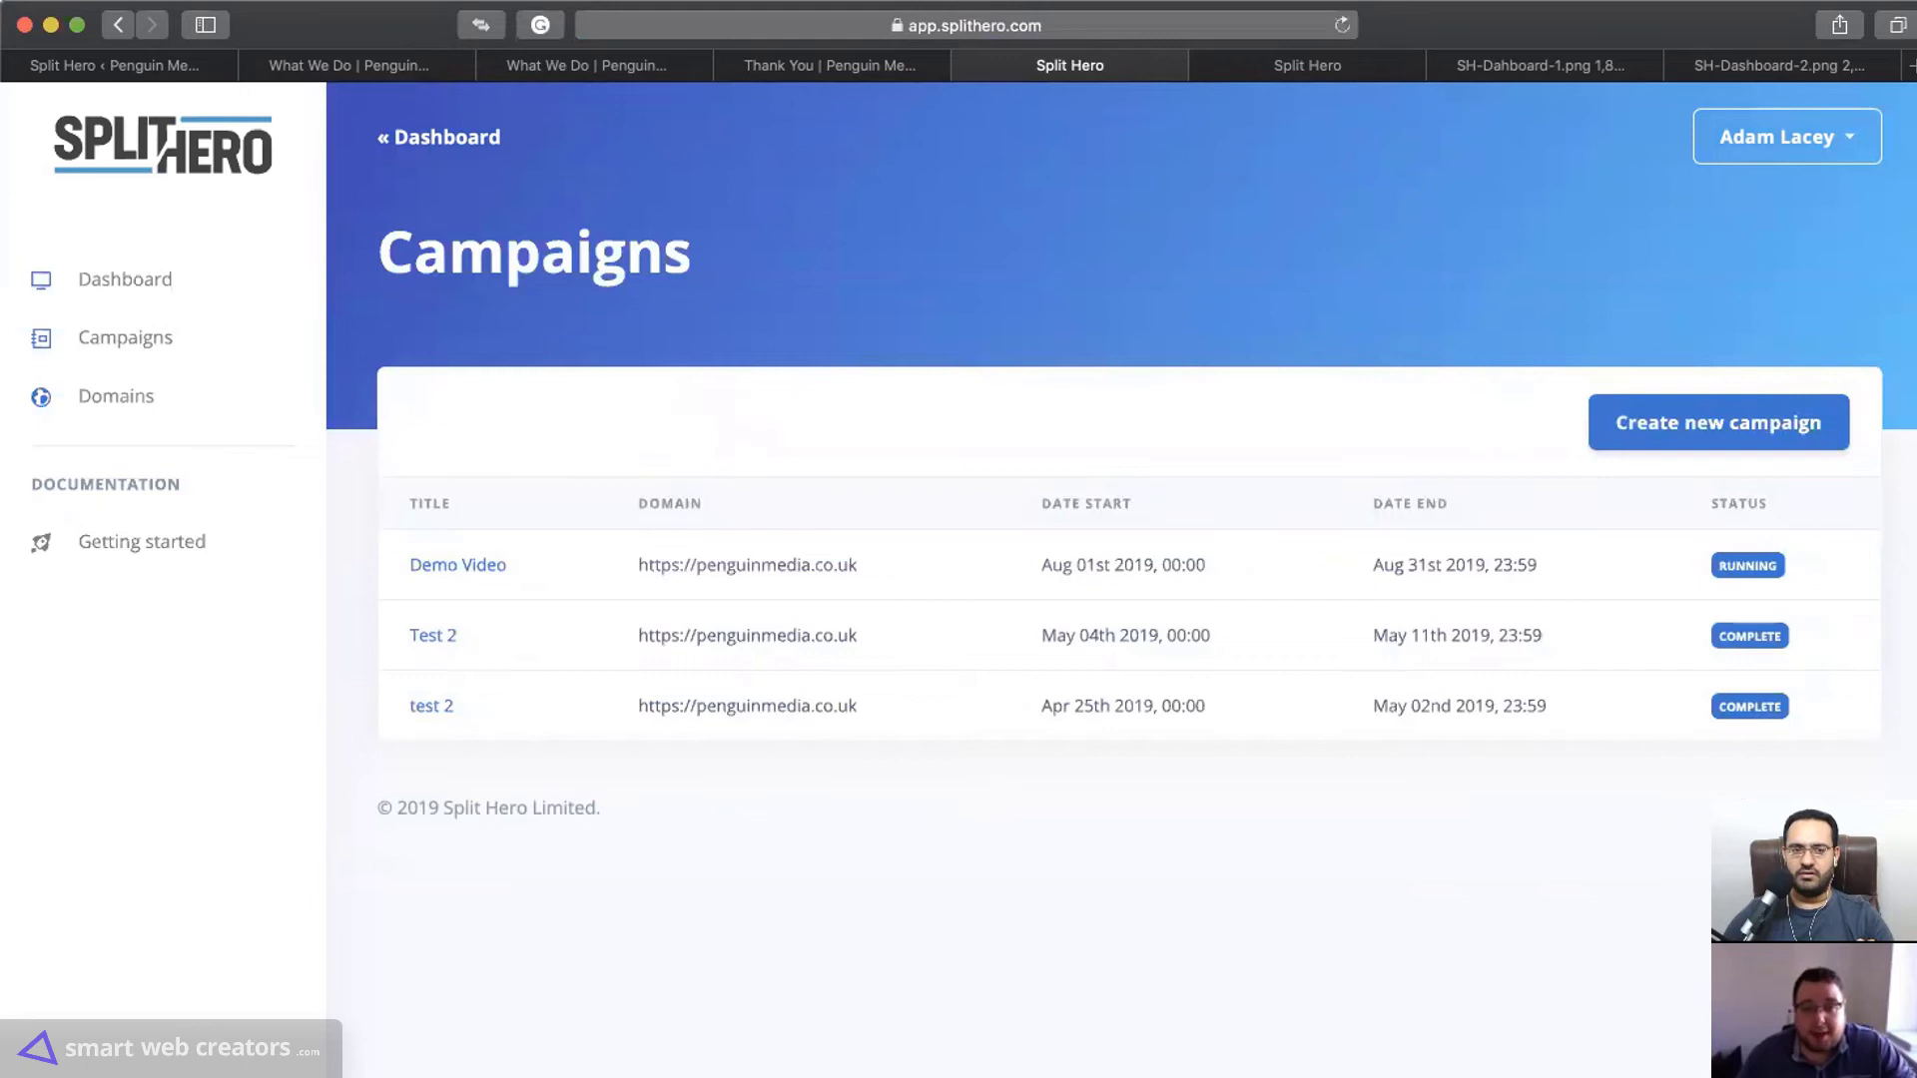
{"action": "left_click", "coordinate": [430, 635]}
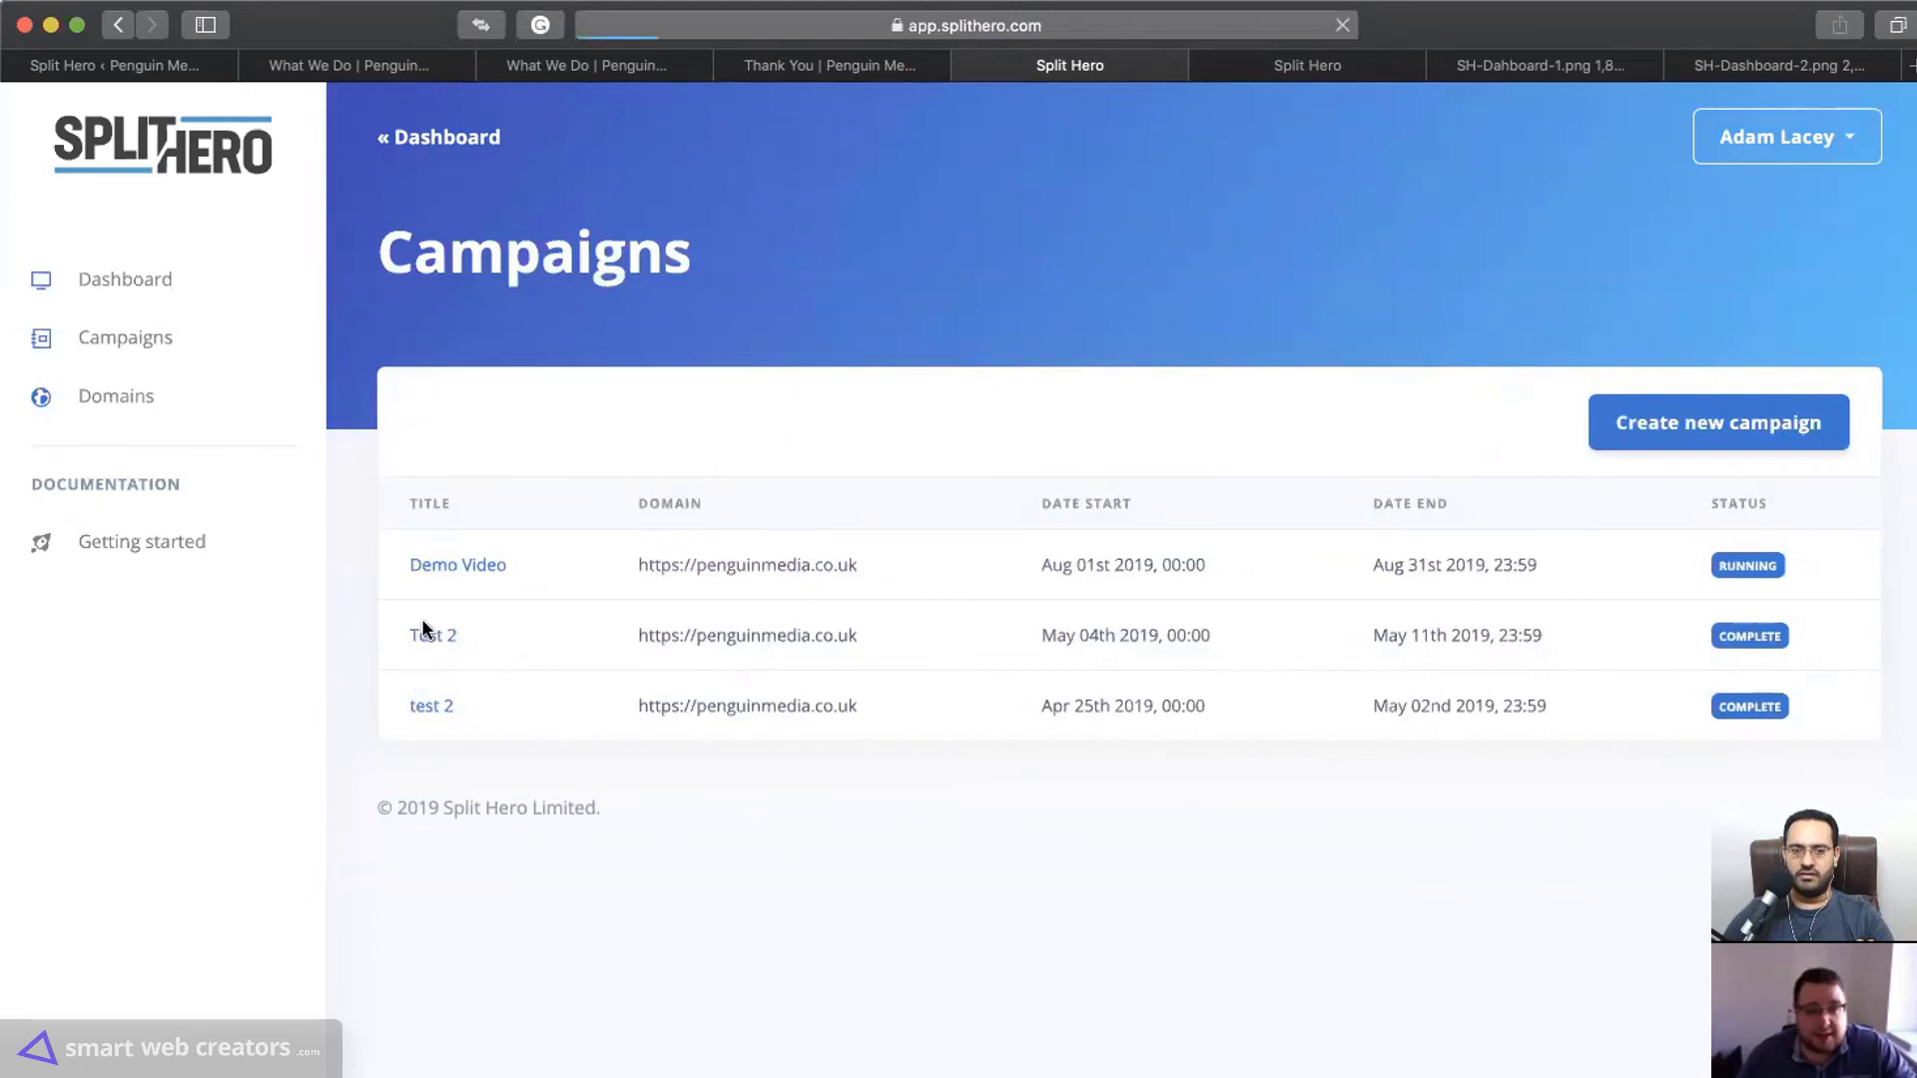
Review the Test 2 campaign's variant statistics, summary and Winning Formula details, and return to the account dashboard
{"action": "scroll", "coordinate": [1435, 694], "scroll_direction": "down", "scroll_amount": 5}
{"action": "scroll", "coordinate": [1432, 689], "scroll_direction": "down", "scroll_amount": 5}
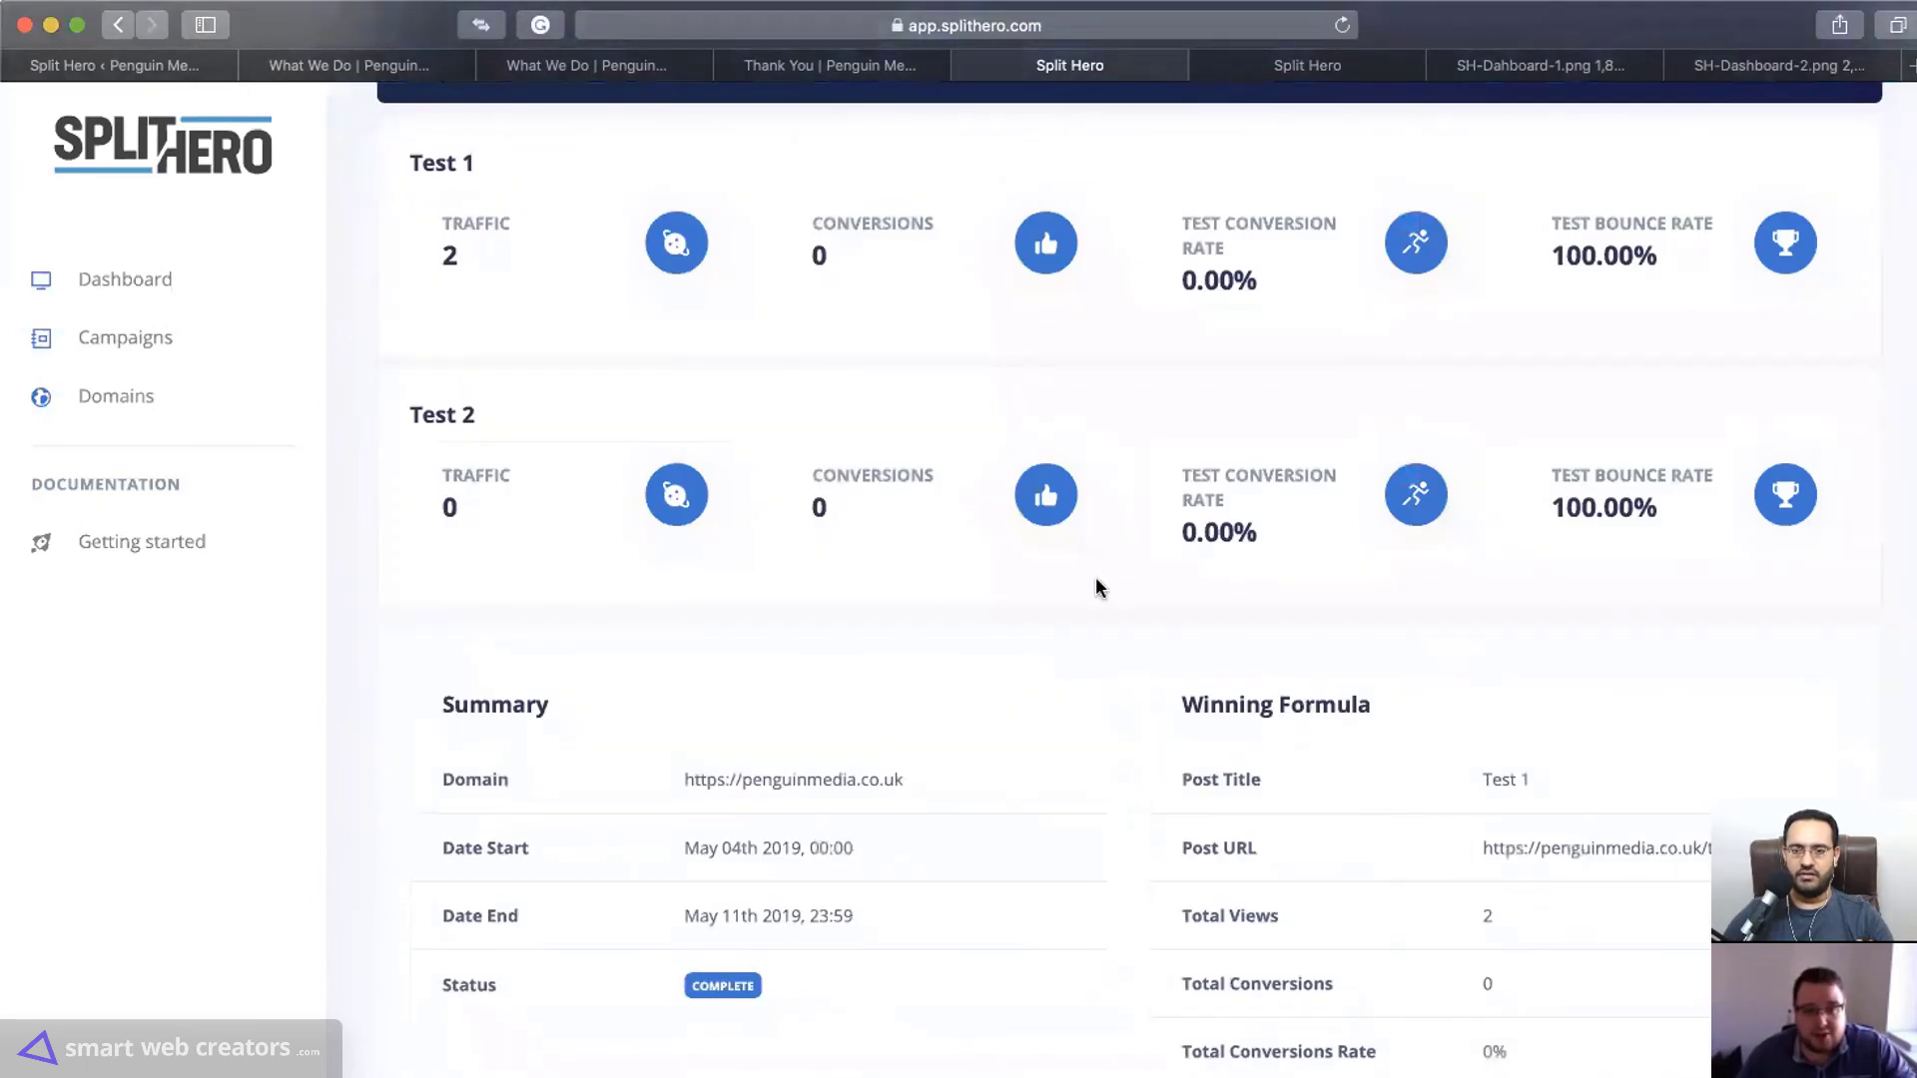
{"action": "left_click_drag", "start_coordinate": [1149, 514], "coordinate": [1602, 959]}
{"action": "left_click", "coordinate": [1602, 959]}
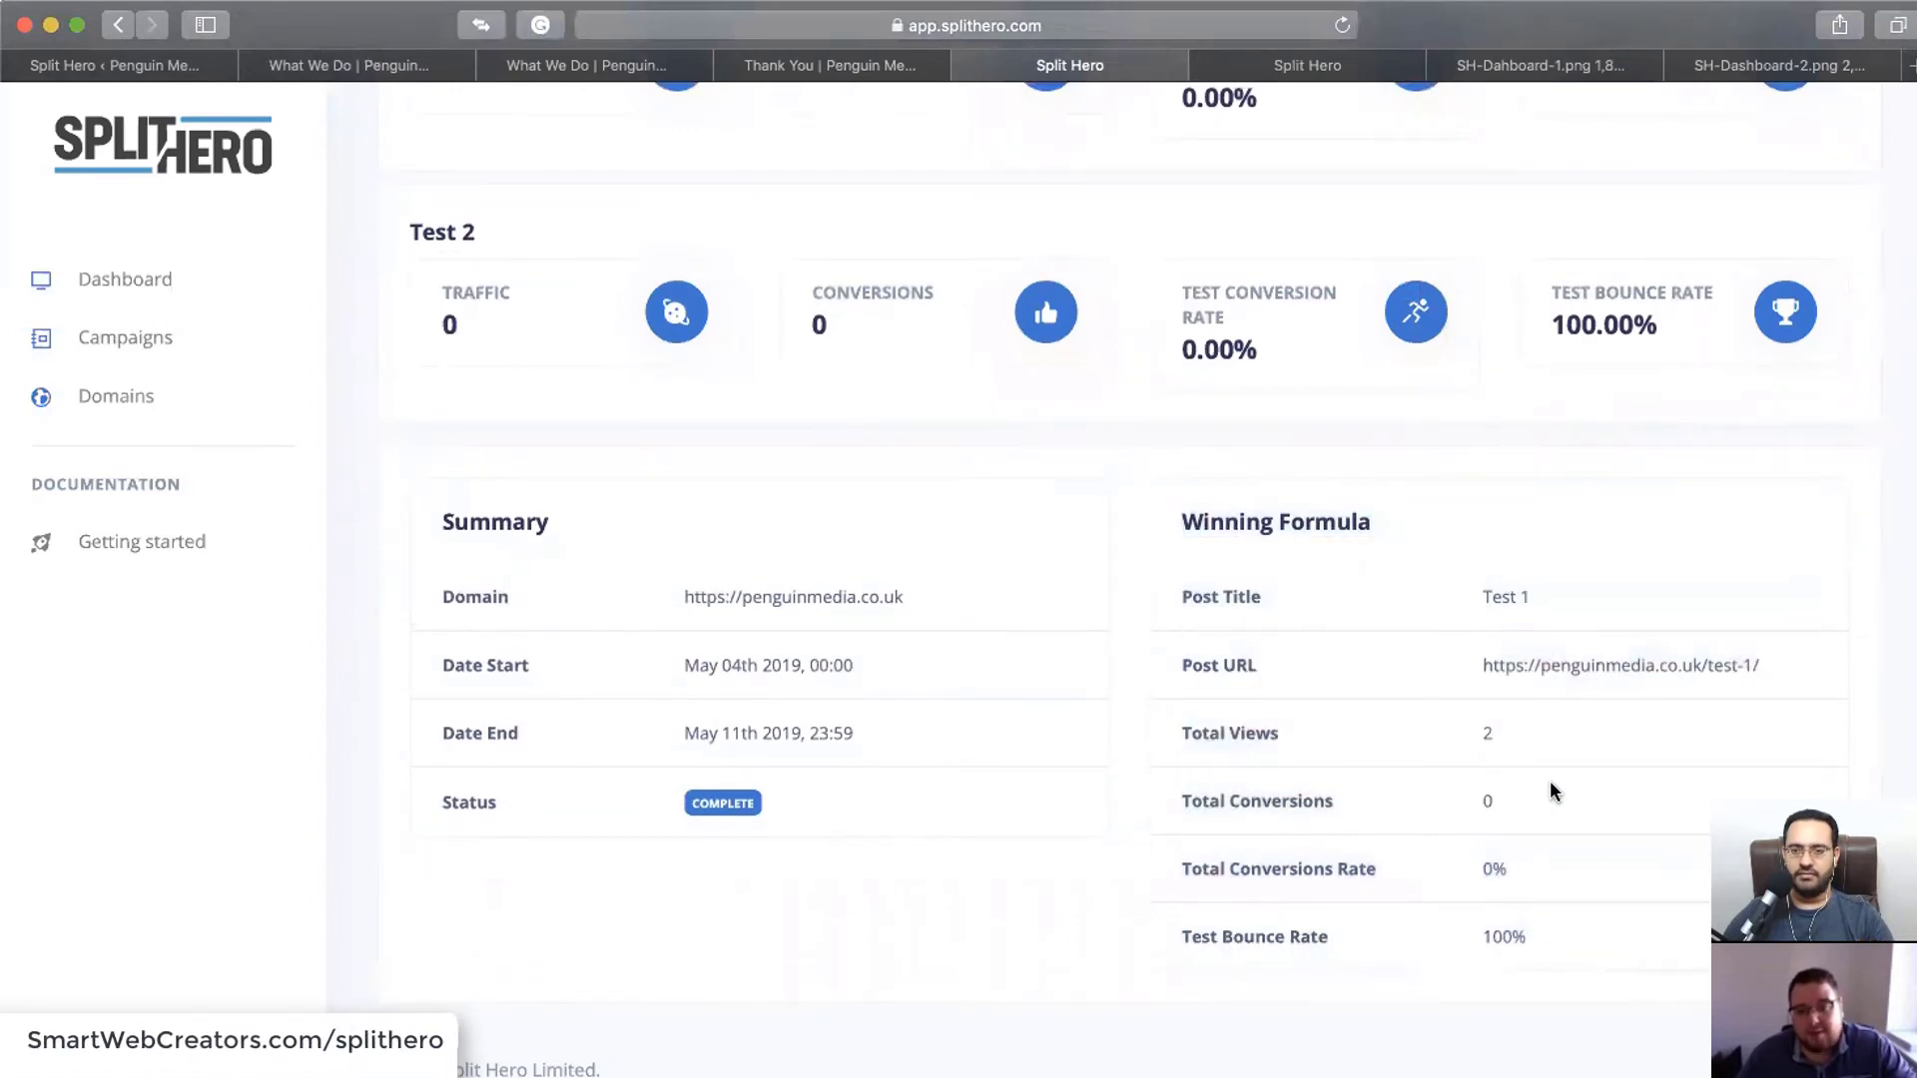
{"action": "scroll", "coordinate": [1156, 703], "scroll_direction": "up", "scroll_amount": 10}
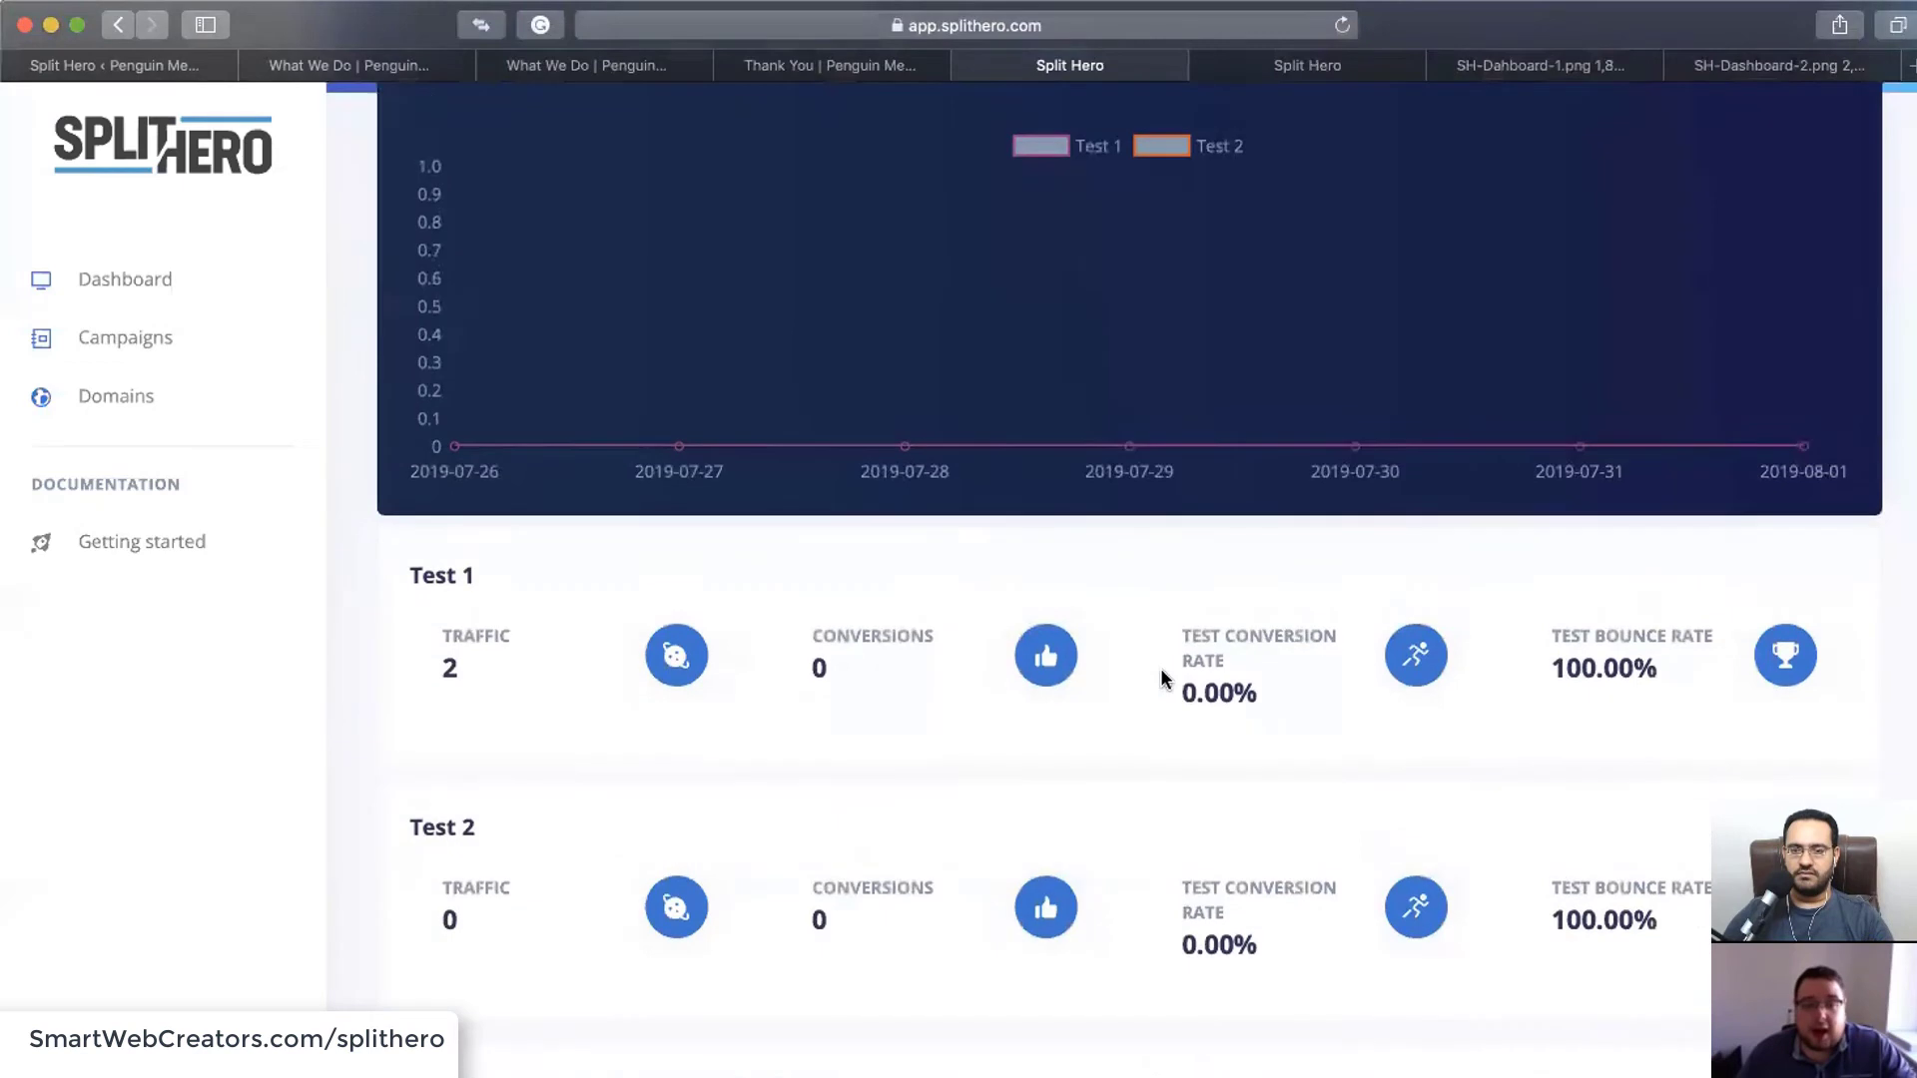
{"action": "left_click", "coordinate": [126, 279]}
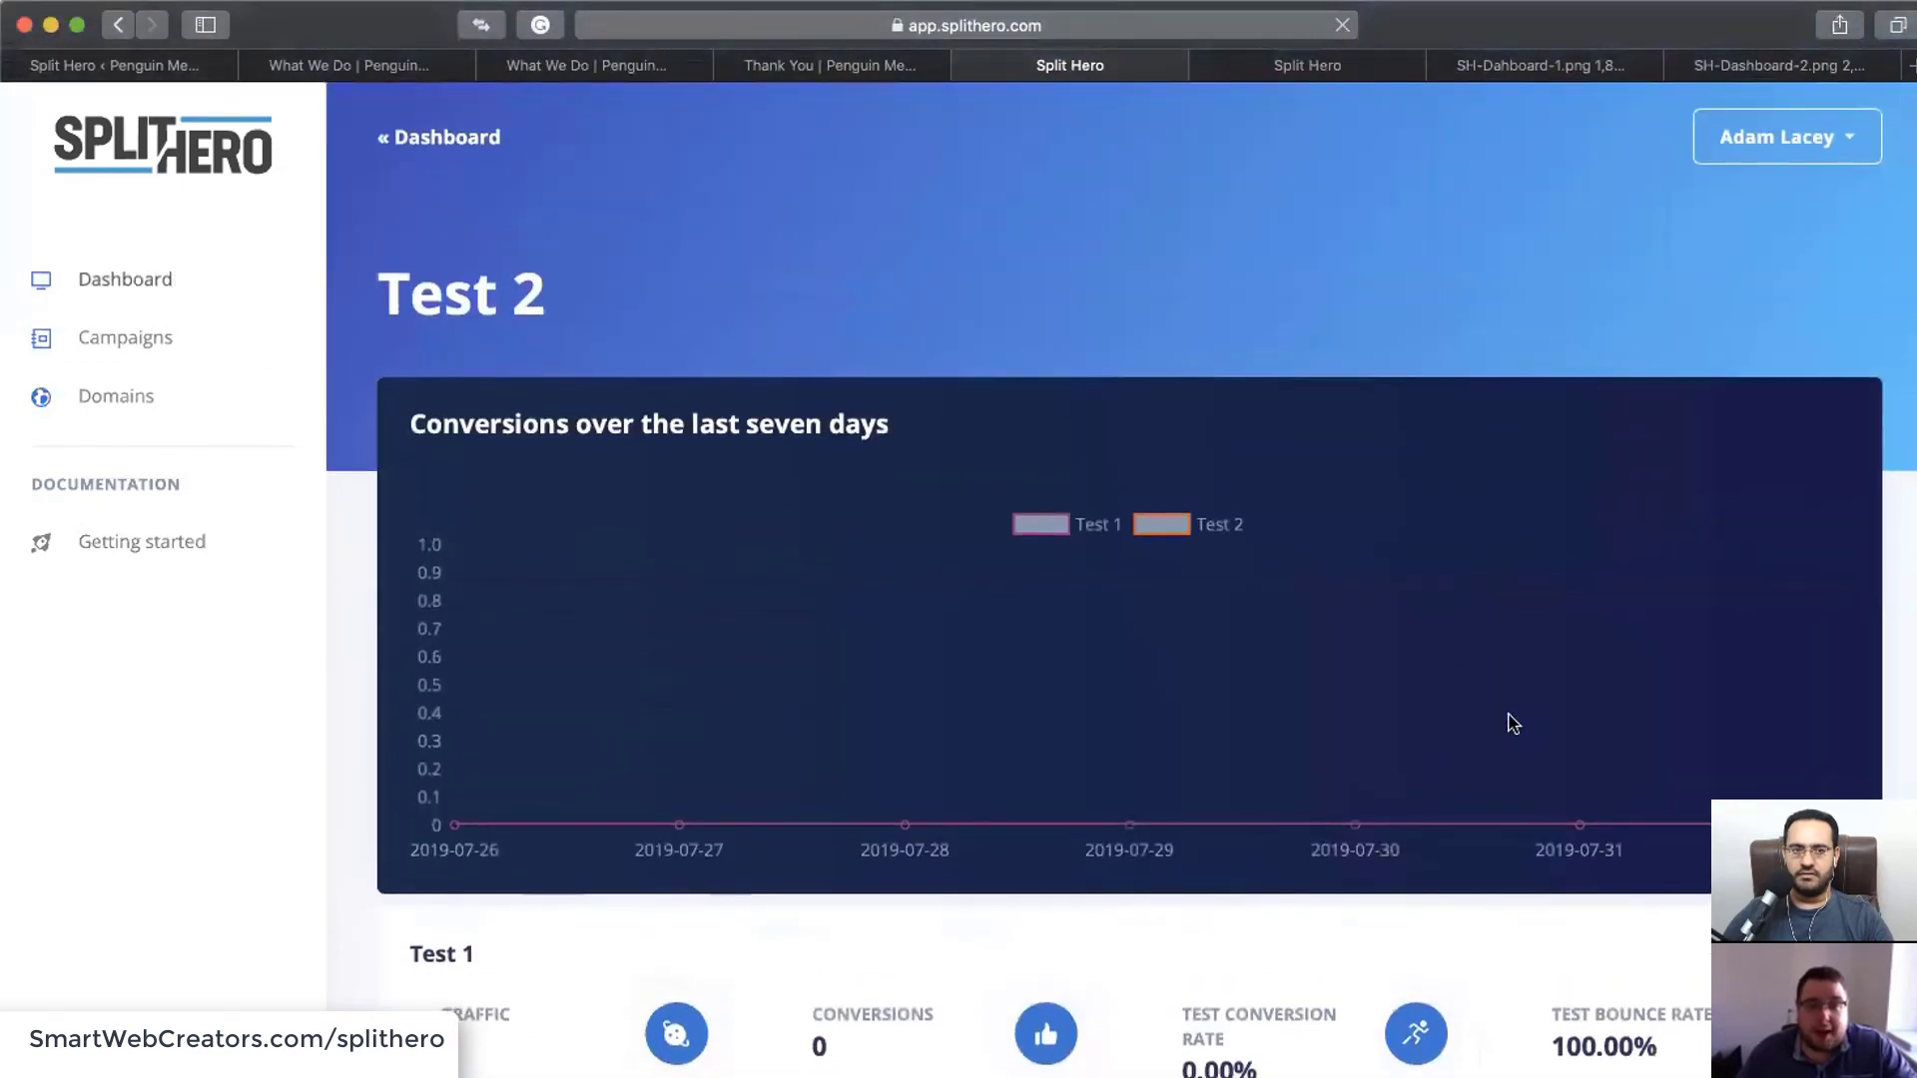